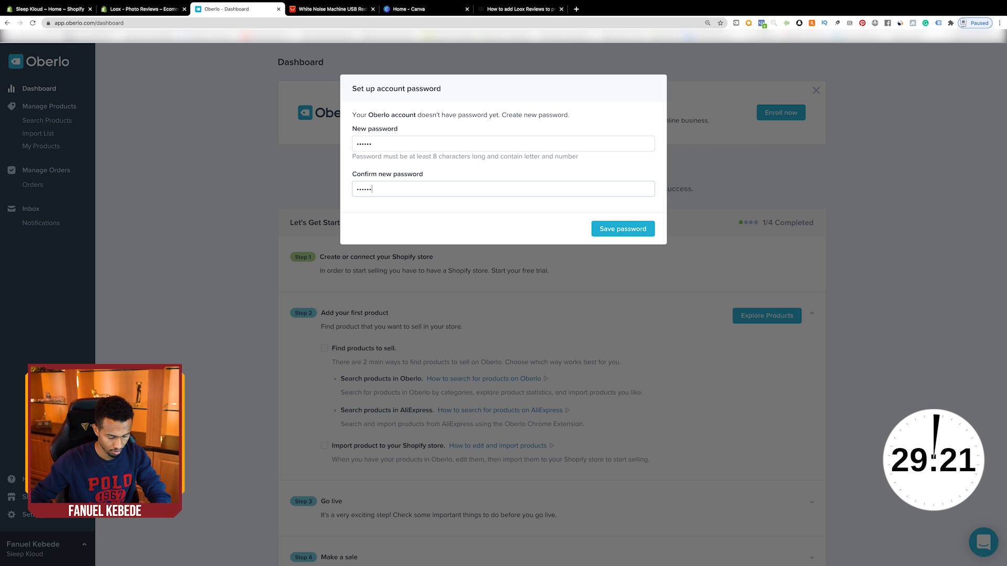
Enter and confirm a new Oberlo account password of at least eight characters, and save it
{"action": "left_click", "coordinate": [430, 144]}
{"action": "type", "text": "••"}
{"action": "left_click", "coordinate": [623, 229]}
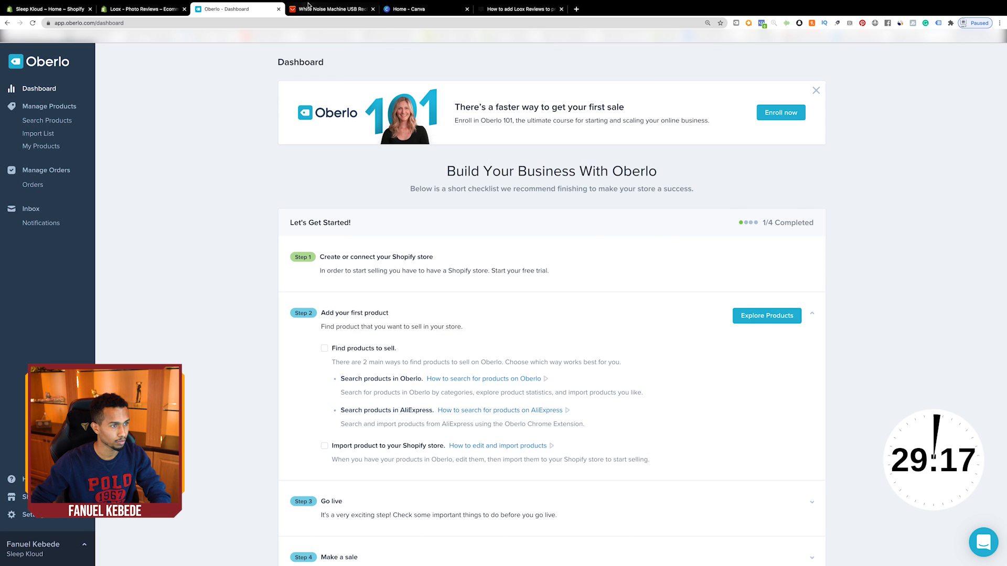
Open the Shopify App Store from the store's Apps page, and authorize the installation of Loox - Photo Reviews
{"action": "left_click", "coordinate": [142, 9]}
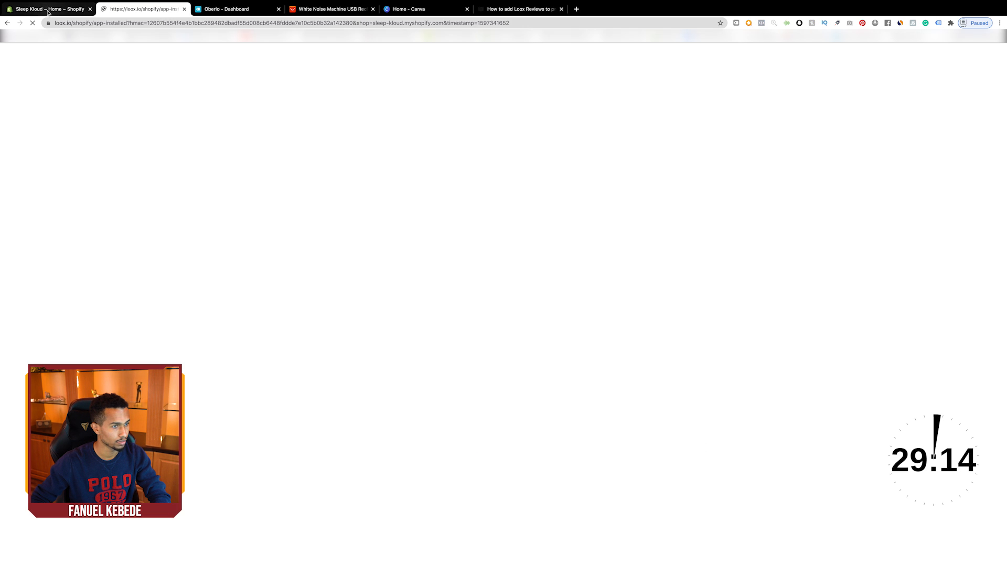
{"action": "left_click", "coordinate": [50, 10]}
{"action": "left_click", "coordinate": [663, 88]}
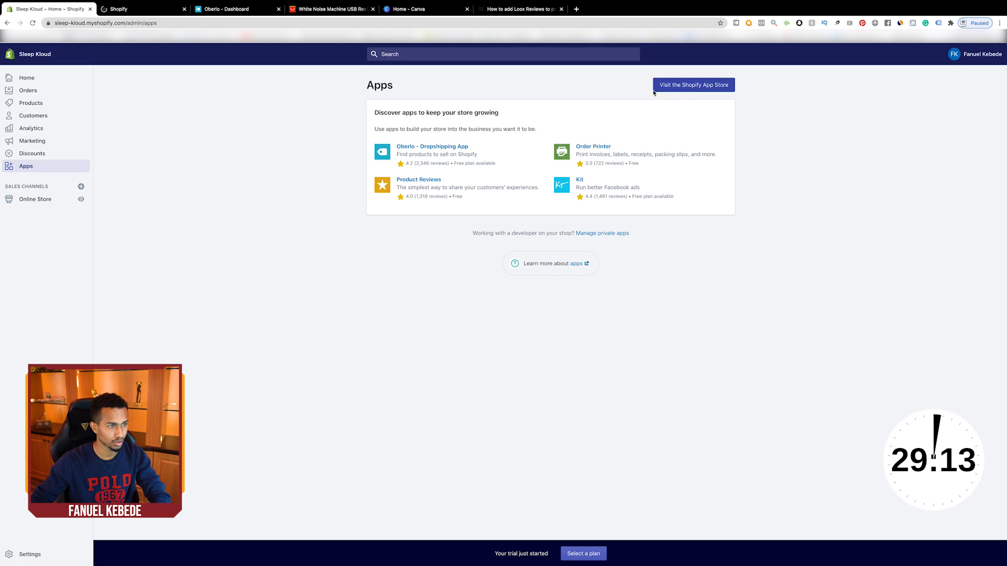
{"action": "left_click", "coordinate": [223, 9]}
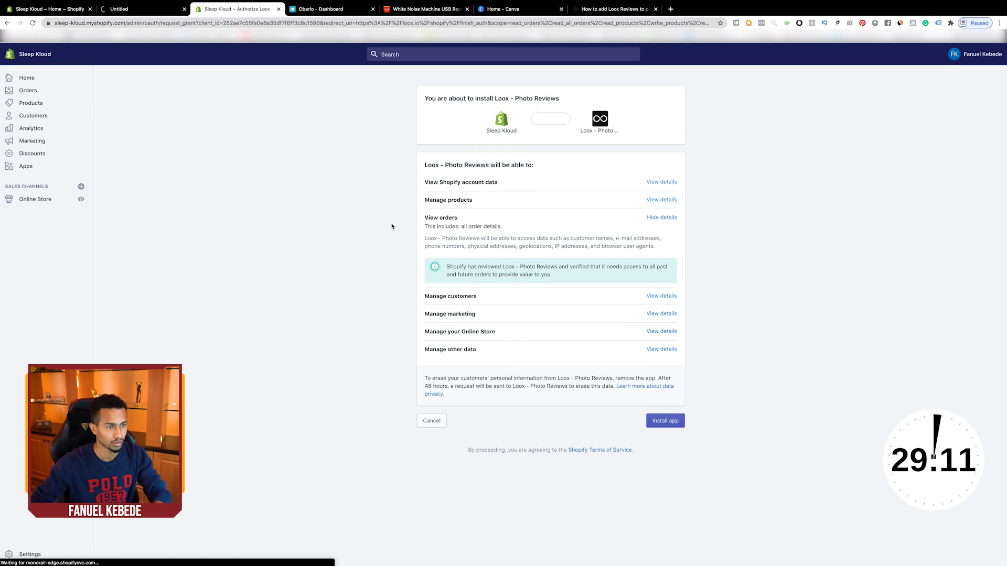
{"action": "left_click", "coordinate": [665, 421]}
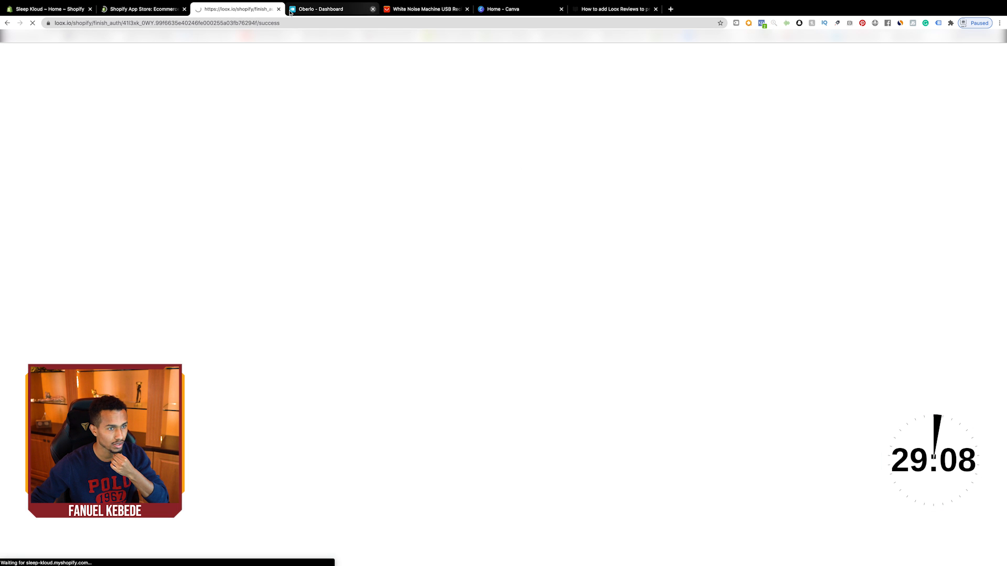
Close the Oberlo page and choose the Basic plan for Loox, declining the Advanced plan offer
{"action": "left_click", "coordinate": [372, 9]}
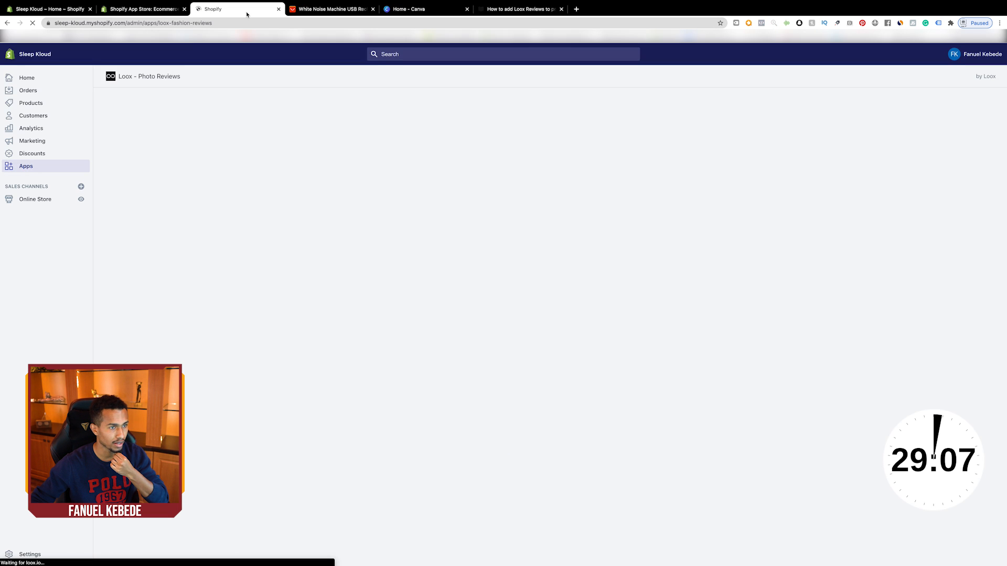
{"action": "left_click", "coordinate": [457, 324]}
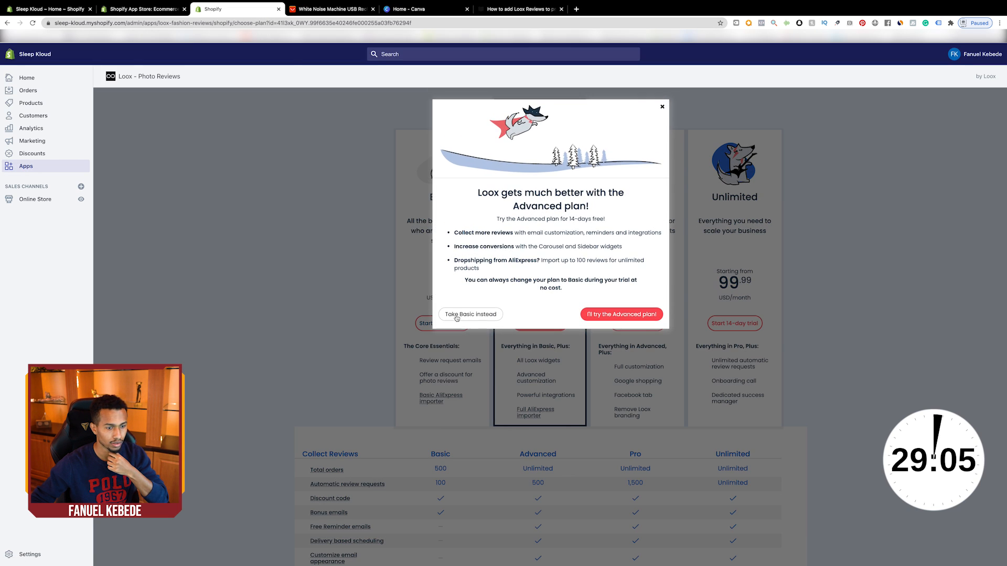
{"action": "left_click", "coordinate": [457, 315]}
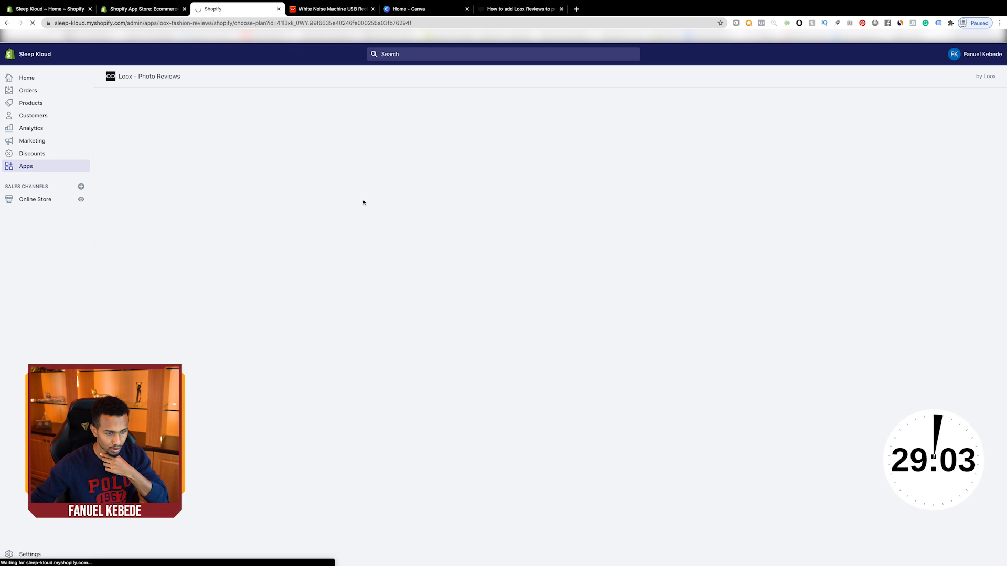
Search the Shopify App Store for "gempages"
{"action": "left_click", "coordinate": [137, 10]}
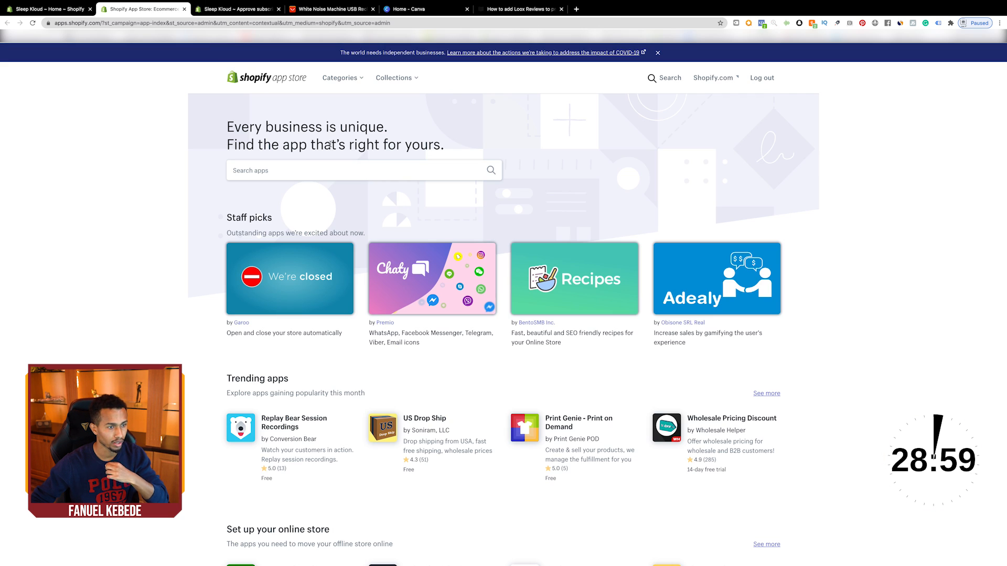
{"action": "left_click", "coordinate": [330, 170]}
{"action": "type", "text": "g"}
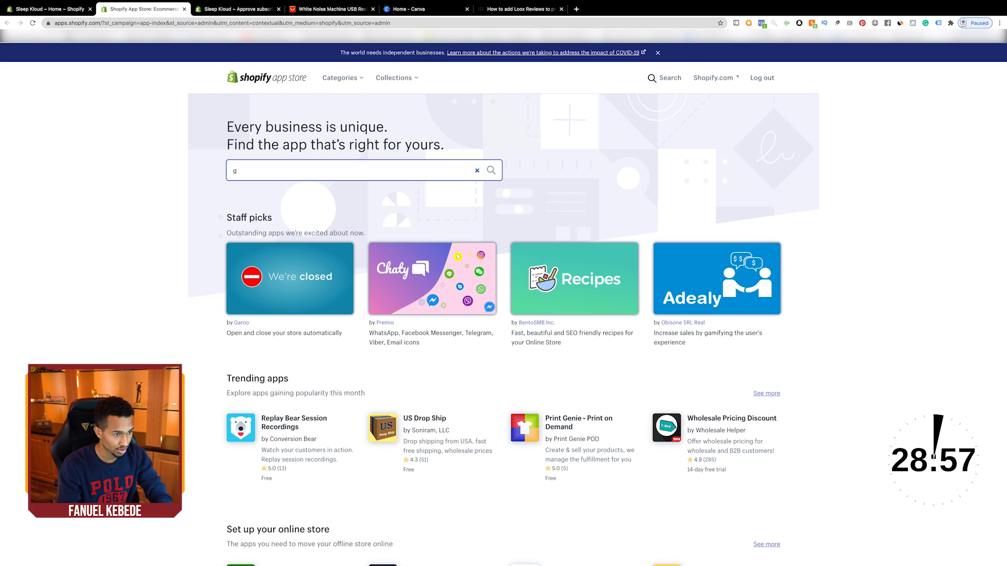
{"action": "type", "text": "empages"}
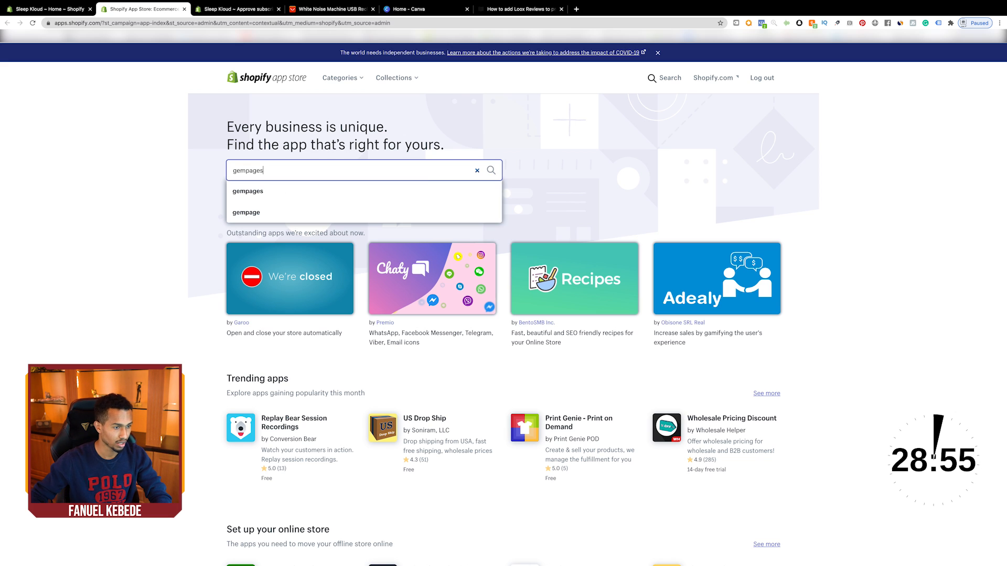
{"action": "left_click", "coordinate": [280, 192]}
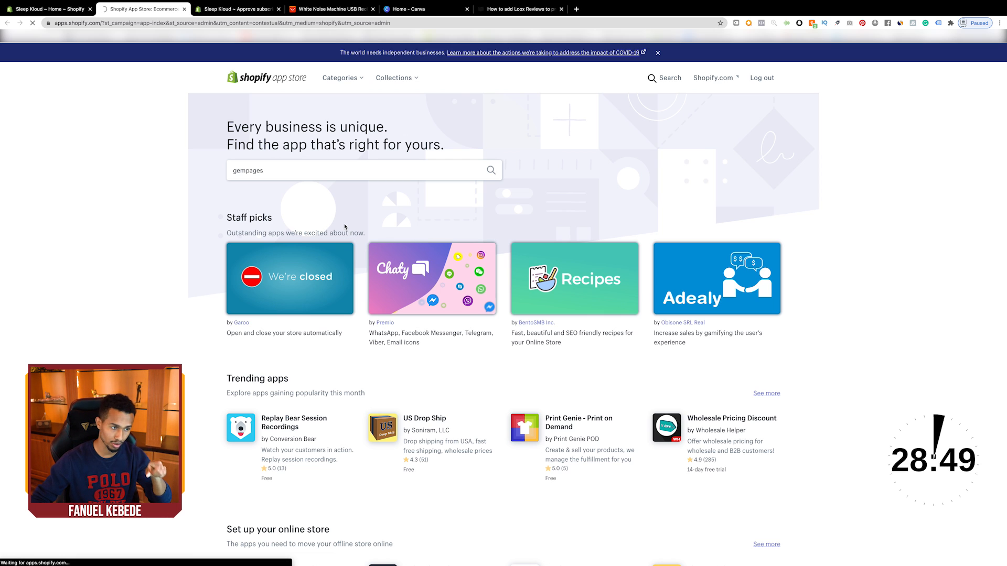
Approve the Loox Basic subscription by starting its 14-day free trial, and close the Loox page
{"action": "left_click", "coordinate": [225, 10]}
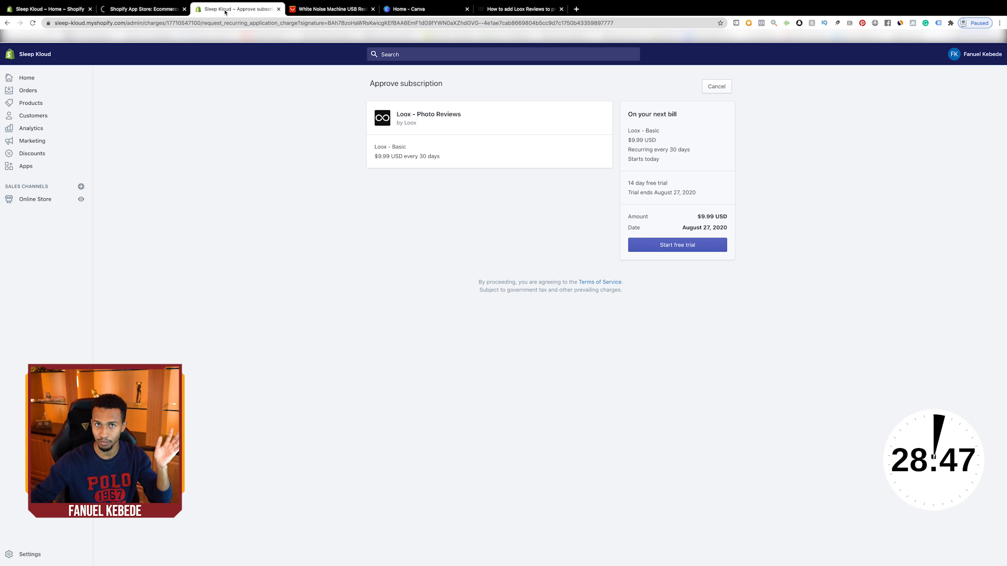
{"action": "left_click", "coordinate": [689, 245]}
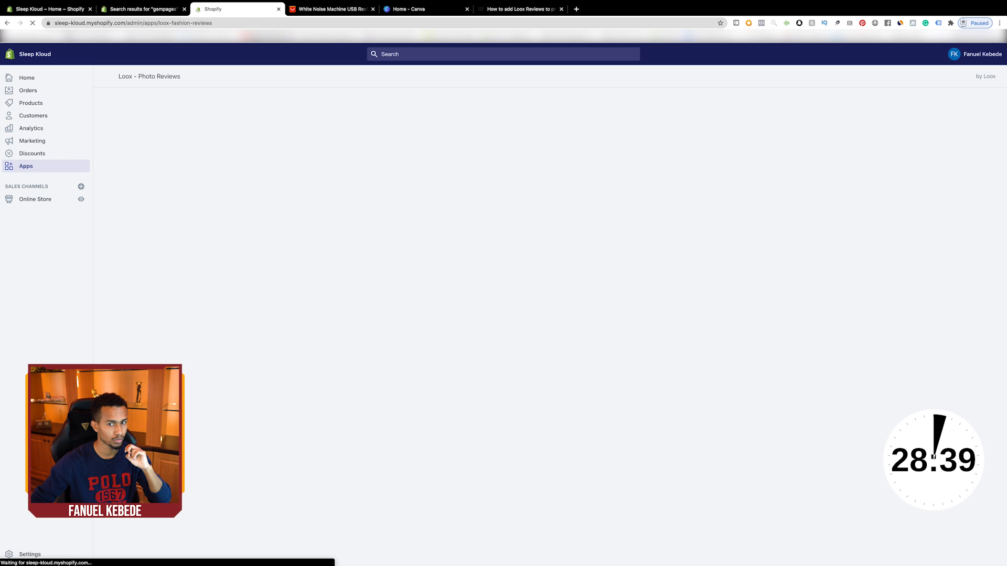
{"action": "left_click", "coordinate": [279, 9]}
Install GemPages Page Builder & Funnel from the app search results
{"action": "left_click", "coordinate": [138, 8]}
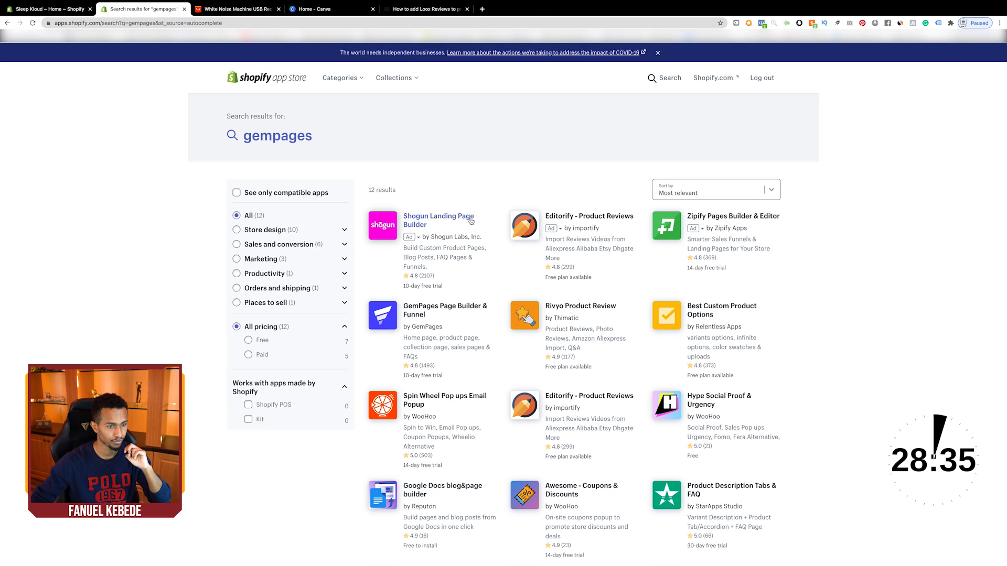
{"action": "left_click", "coordinate": [453, 312]}
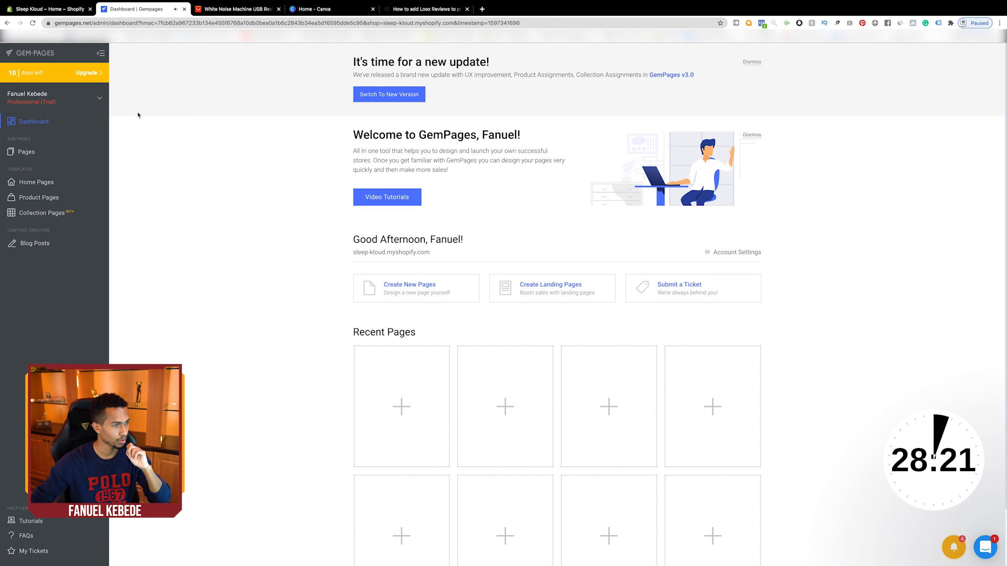
Open the Shopify App Store from the store's Apps page and search for "tracktor"
{"action": "left_click", "coordinate": [49, 9]}
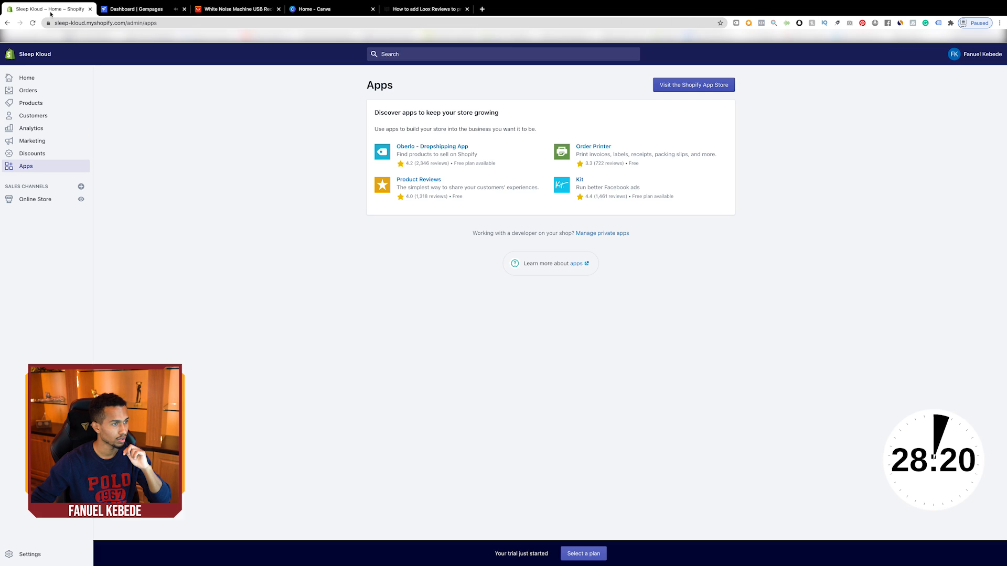
{"action": "left_click", "coordinate": [704, 95]}
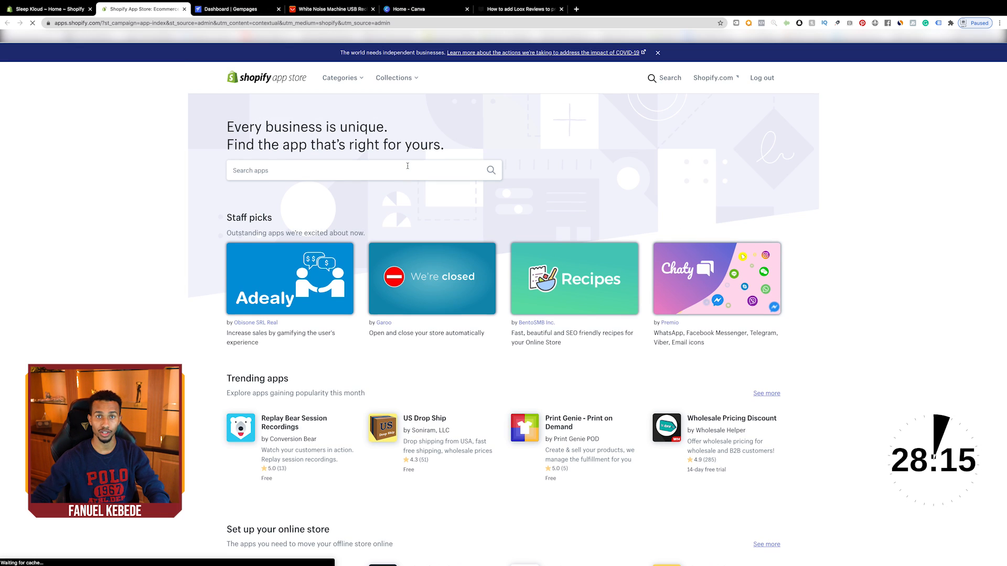
{"action": "left_click", "coordinate": [408, 166]}
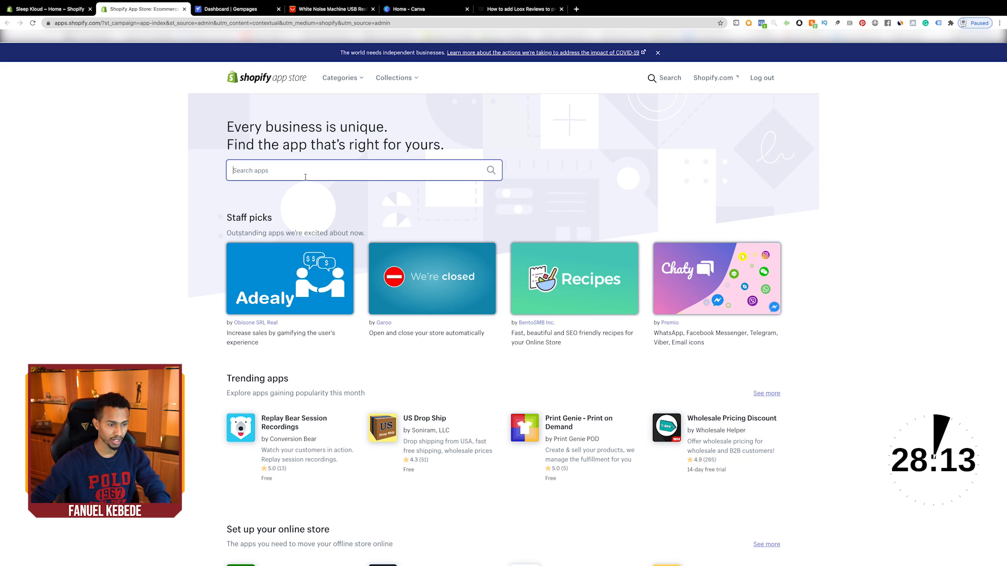
{"action": "type", "text": "tracktor"}
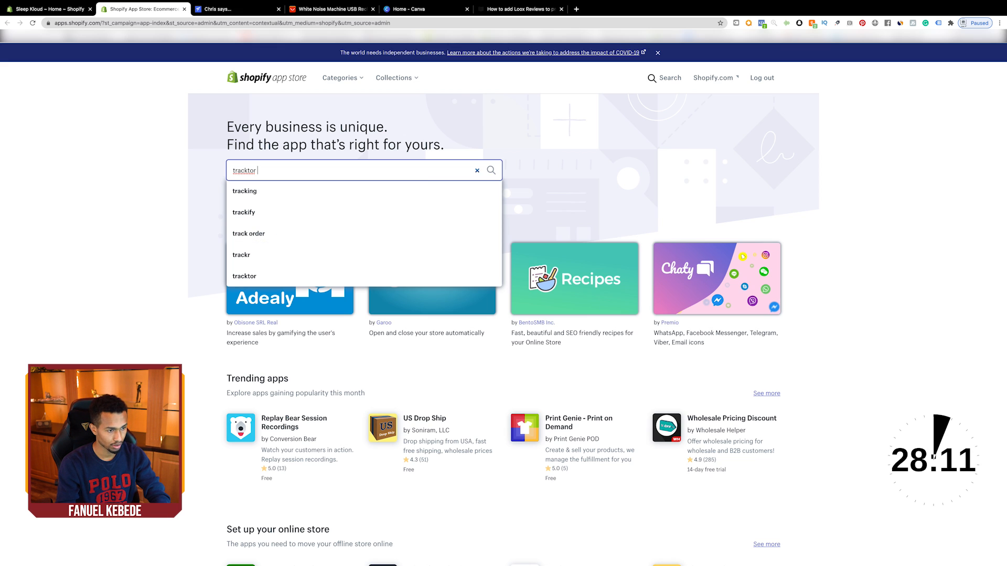
{"action": "key", "text": "Return"}
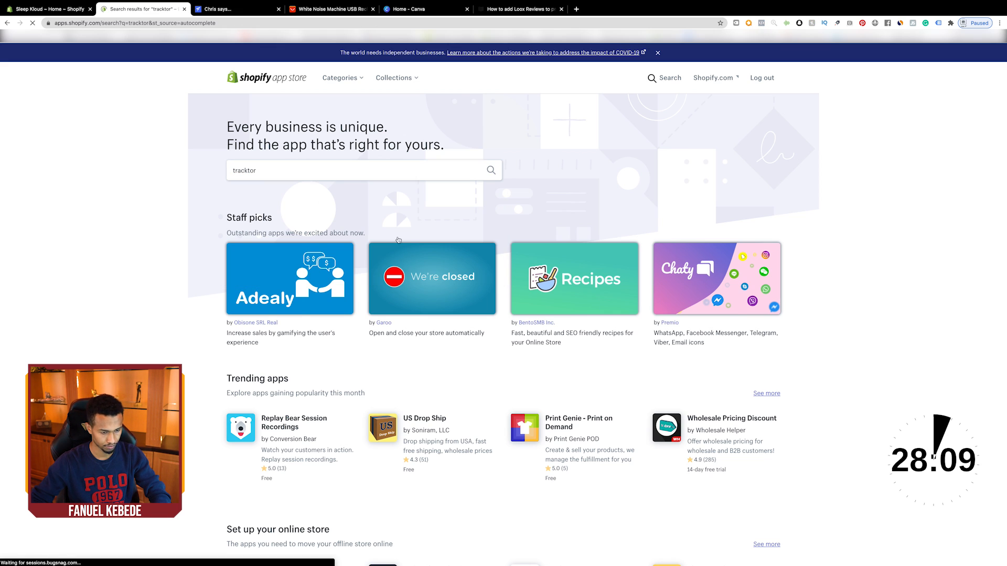
Install Tracktor by ShopPad and start the free trial of its $5.99 Basic plan
{"action": "left_click", "coordinate": [580, 217]}
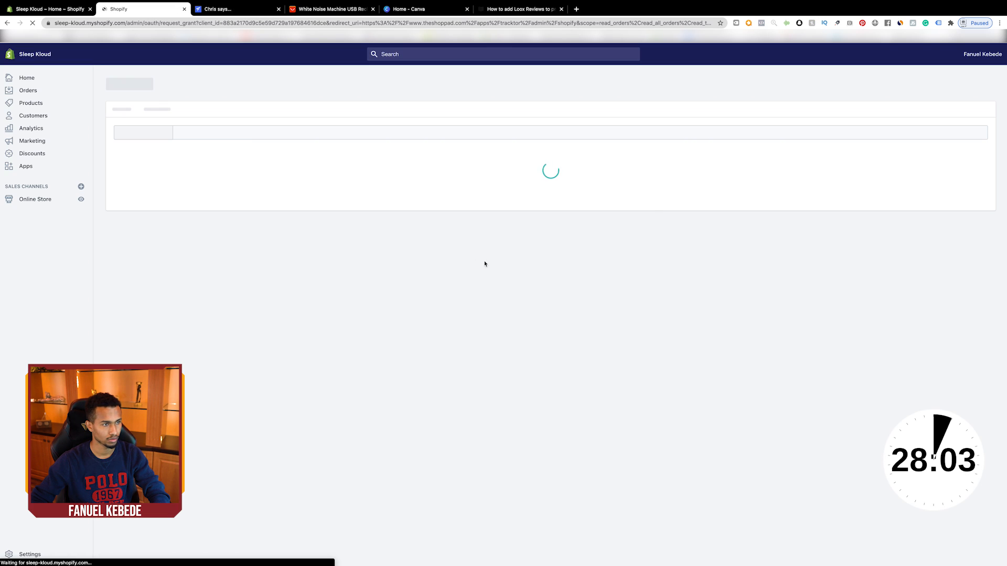
{"action": "left_click", "coordinate": [669, 357]}
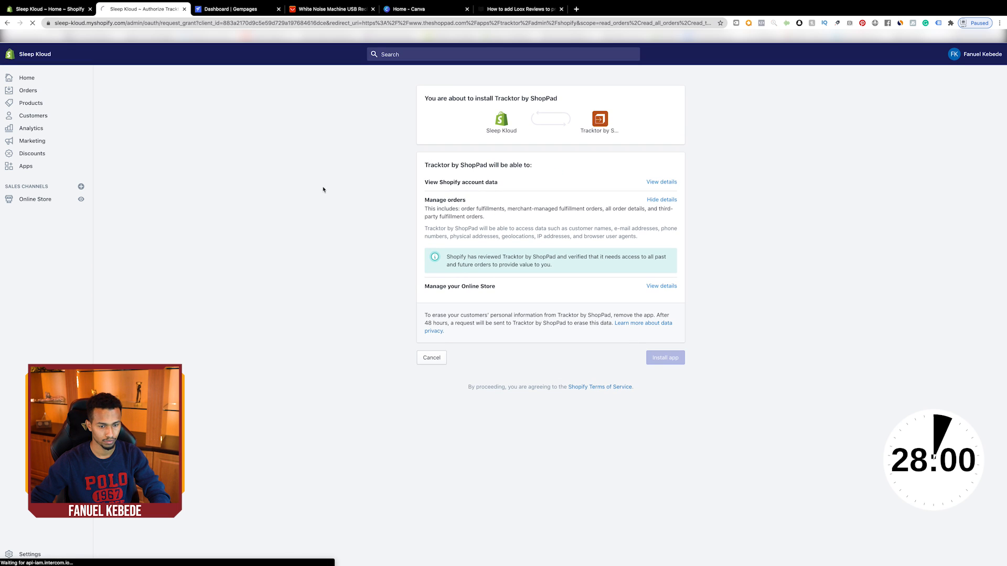
{"action": "left_click", "coordinate": [61, 9]}
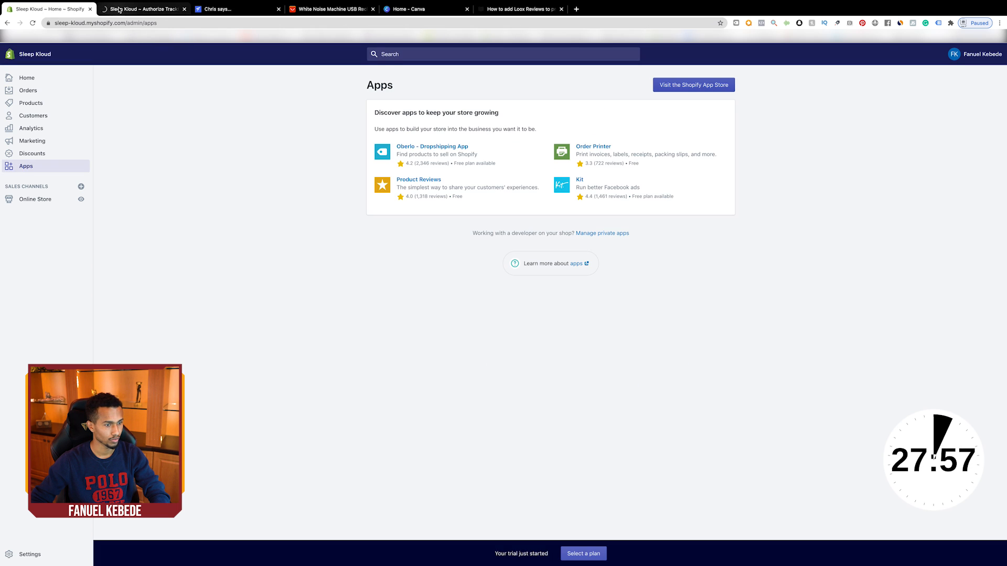
{"action": "left_click", "coordinate": [119, 9]}
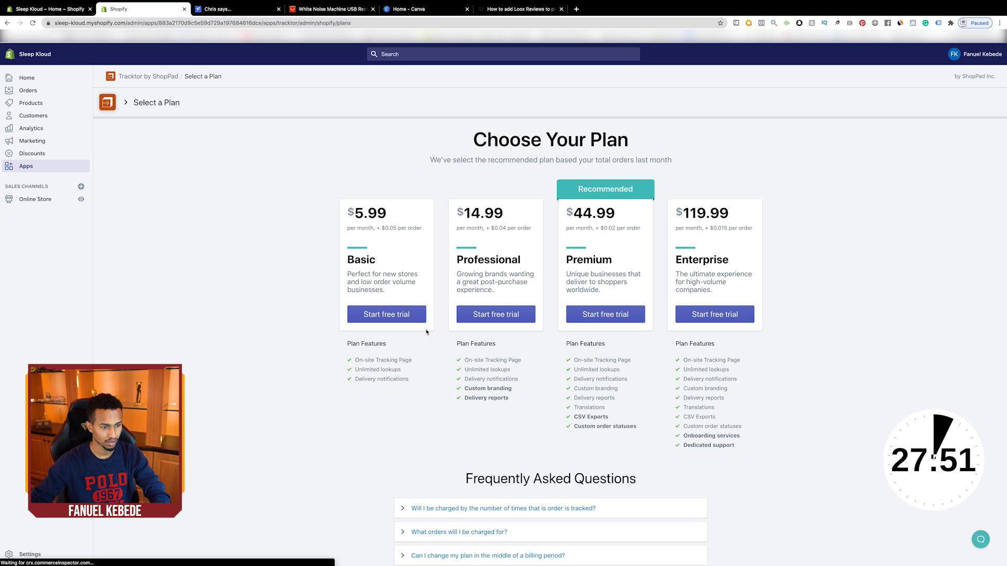
{"action": "left_click", "coordinate": [418, 321]}
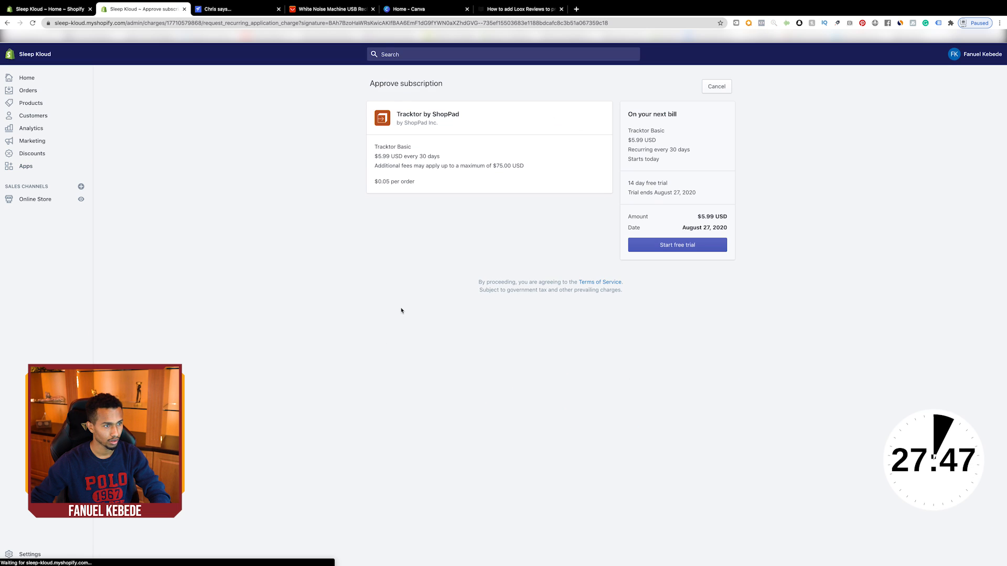
{"action": "left_click", "coordinate": [640, 245]}
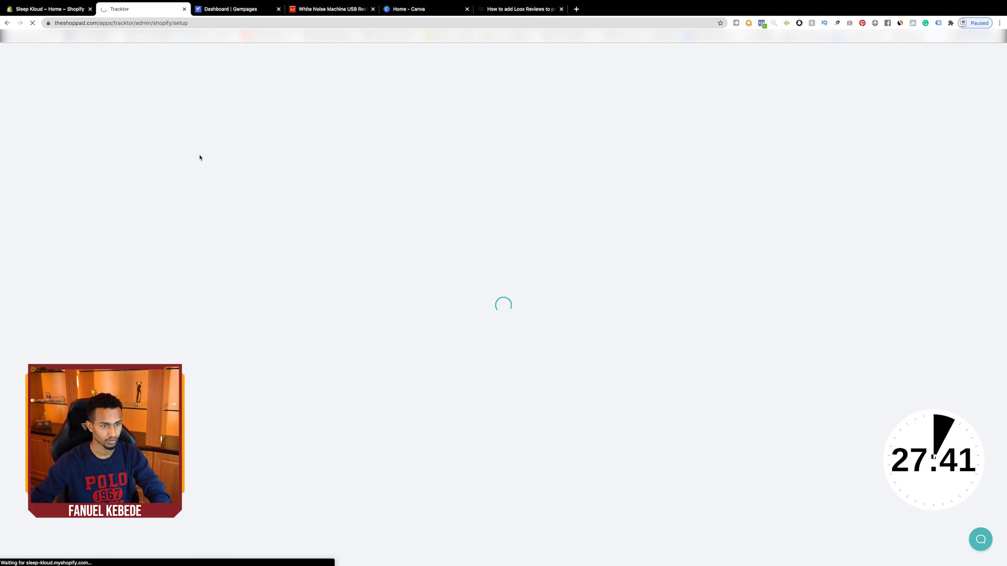
Reload the store's Apps page, copy the AliExpress link of the White Noise Machine, and open Oberlo from the Apps page
{"action": "left_click", "coordinate": [67, 16]}
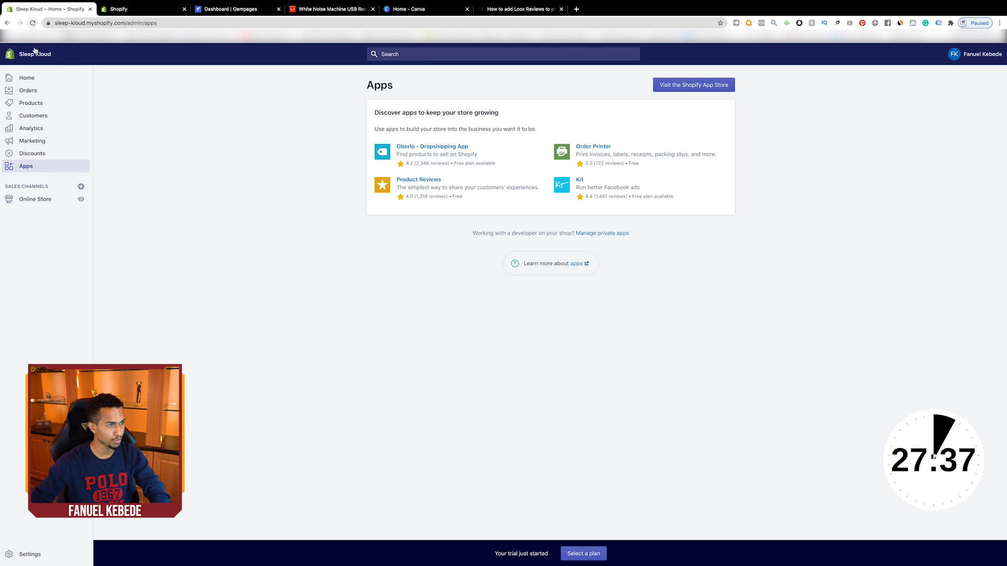
{"action": "left_click", "coordinate": [33, 23]}
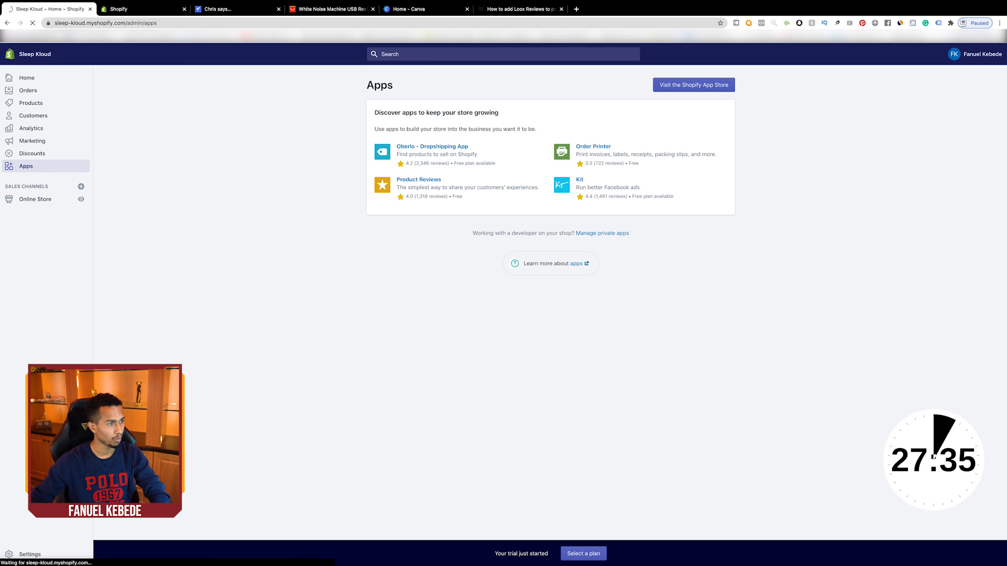
{"action": "left_click", "coordinate": [332, 10]}
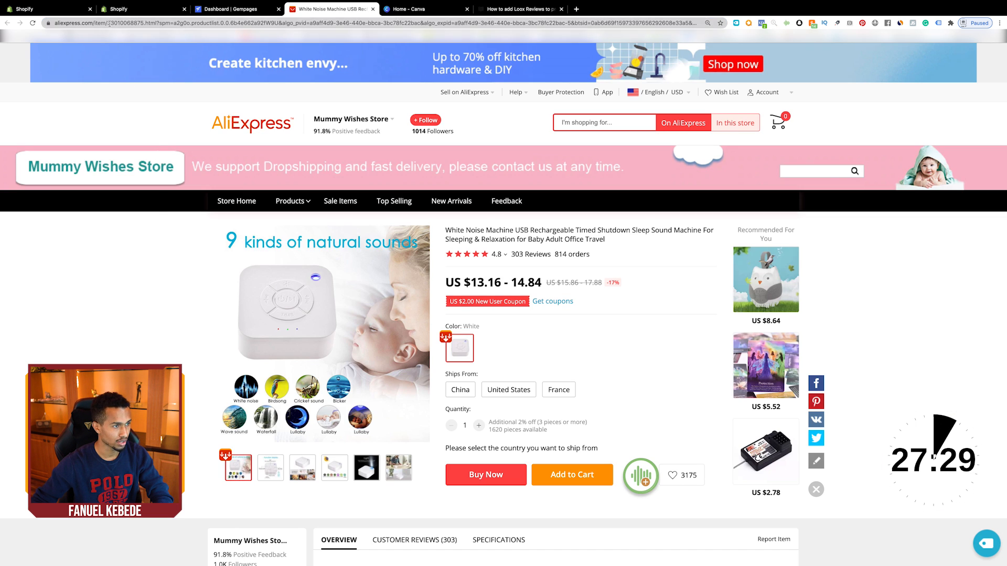
{"action": "left_click", "coordinate": [47, 9]}
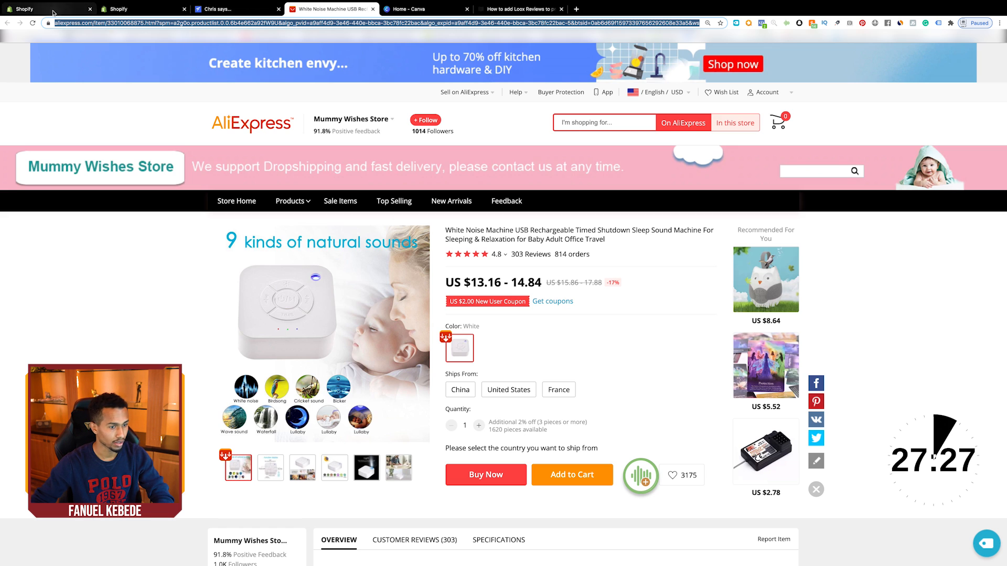
{"action": "left_click", "coordinate": [403, 204]}
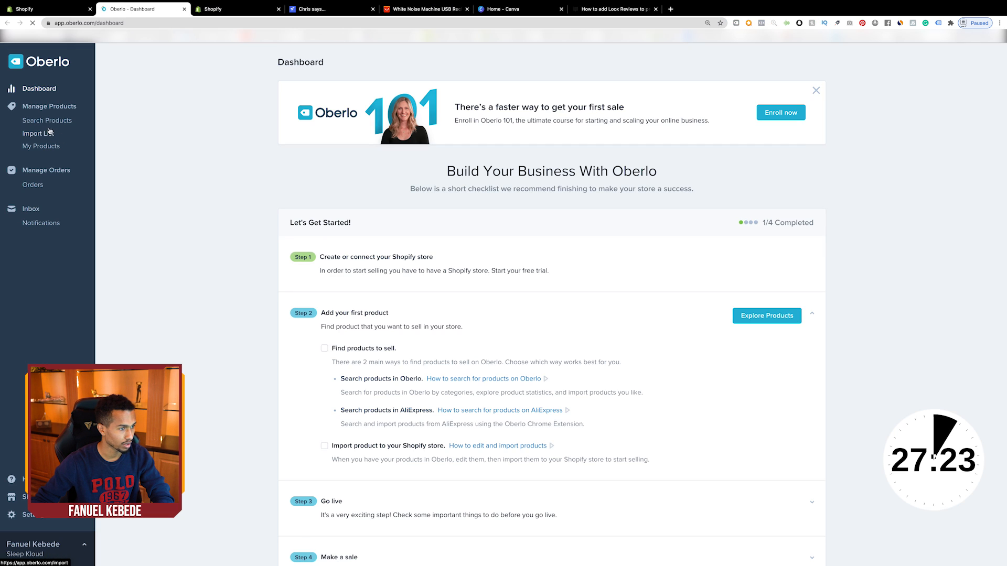
Add the White Noise Machine to Oberlo's Import List using its copied AliExpress URL
{"action": "left_click", "coordinate": [48, 134]}
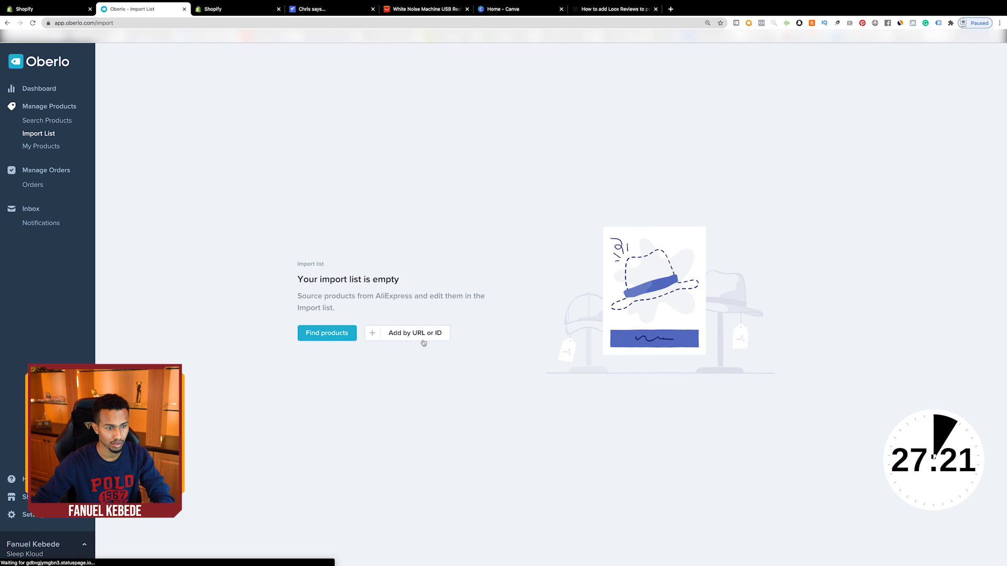
{"action": "left_click", "coordinate": [395, 338]}
{"action": "key", "text": "super+v"}
{"action": "left_click", "coordinate": [627, 215]}
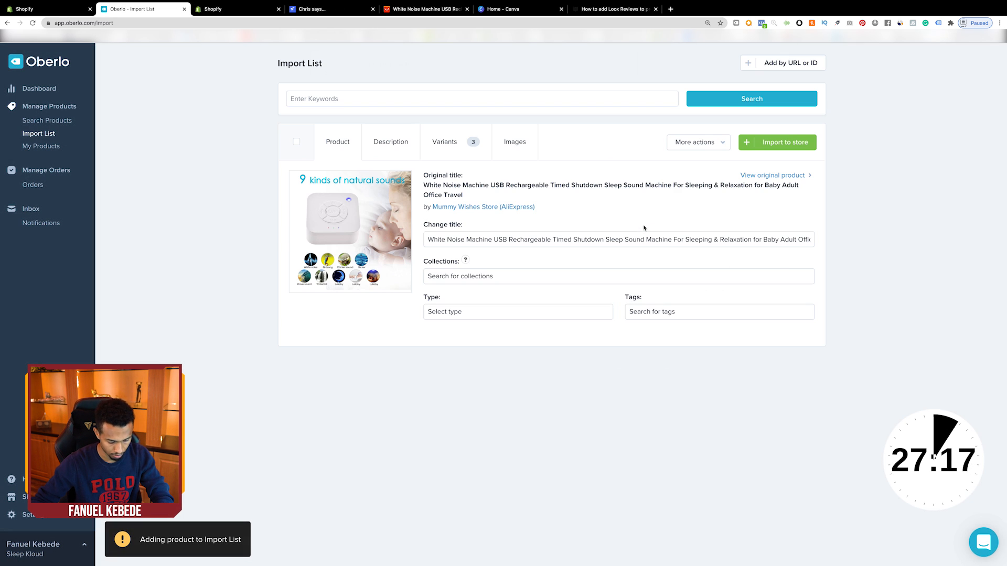
Change the imported product's title to "Sleep Kloud Machine"
{"action": "left_click_drag", "start_coordinate": [430, 240], "coordinate": [464, 239]}
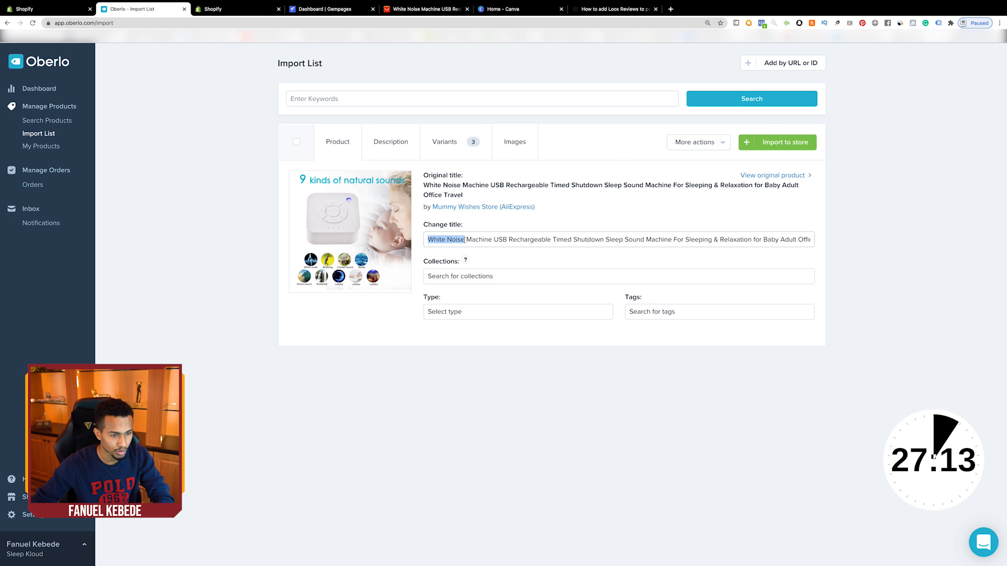
{"action": "type", "text": "SLEEP KLOUD"}
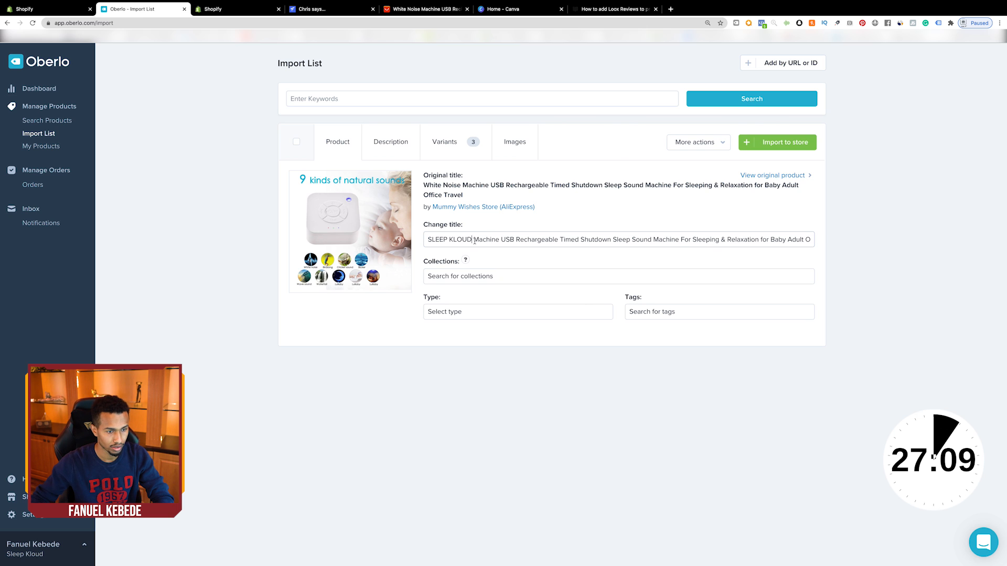
{"action": "left_click_drag", "start_coordinate": [474, 240], "coordinate": [427, 236]}
{"action": "type", "text": "Sleep"}
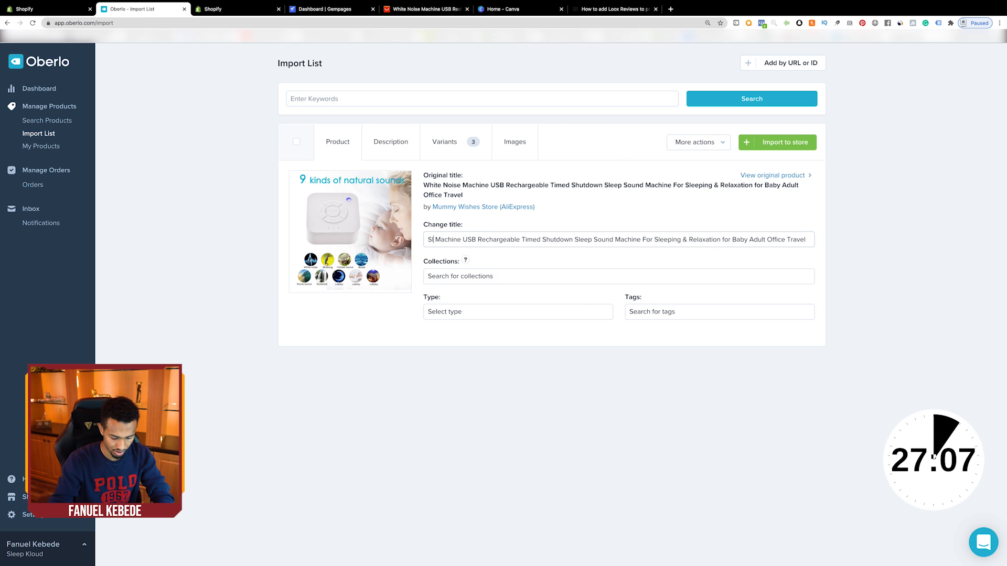
{"action": "type", "text": " Kloud"}
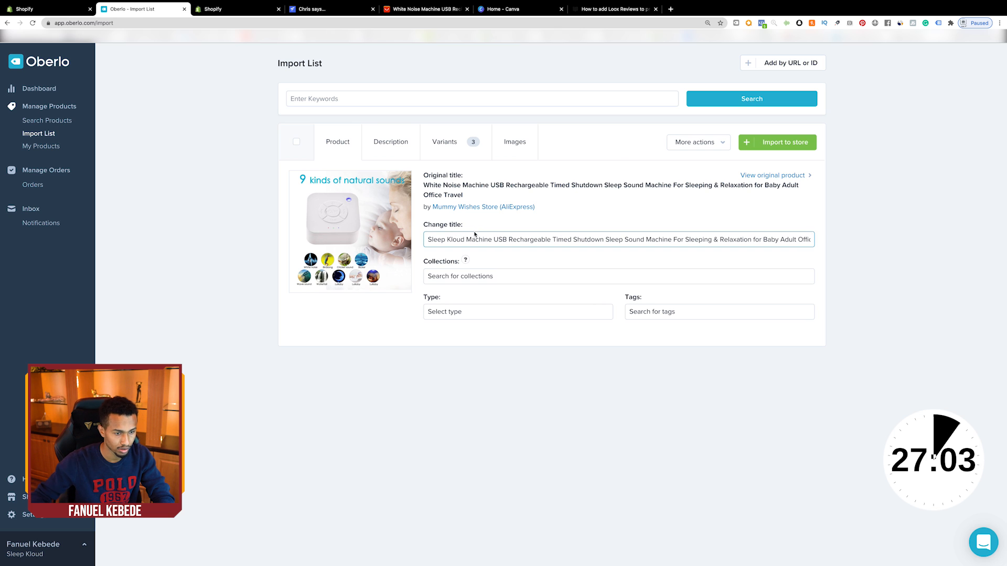
{"action": "left_click_drag", "start_coordinate": [495, 239], "coordinate": [755, 246]}
{"action": "key", "text": "BackSpace"}
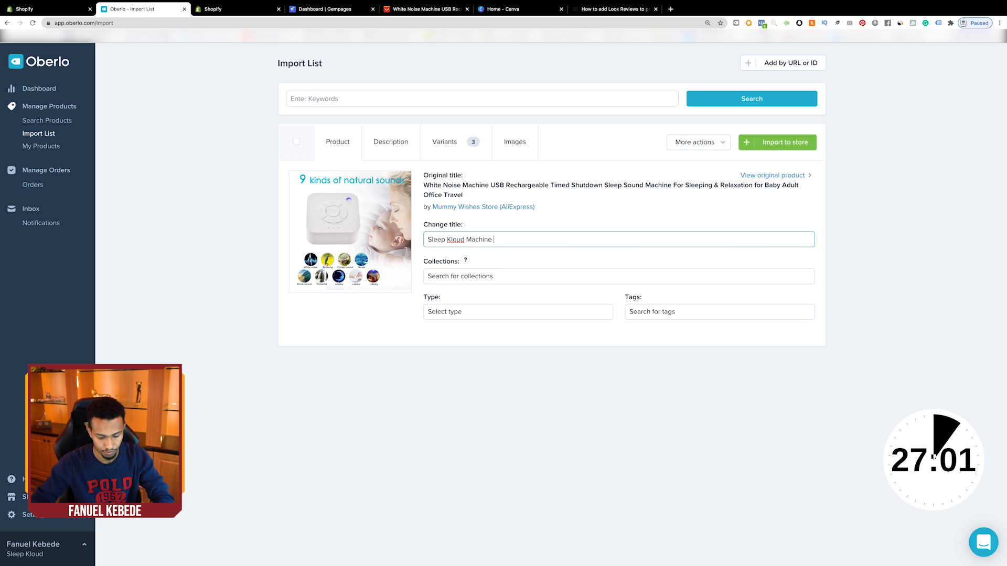
Replace the product's supplier description with the placeholder text "rt"
{"action": "left_click", "coordinate": [392, 141]}
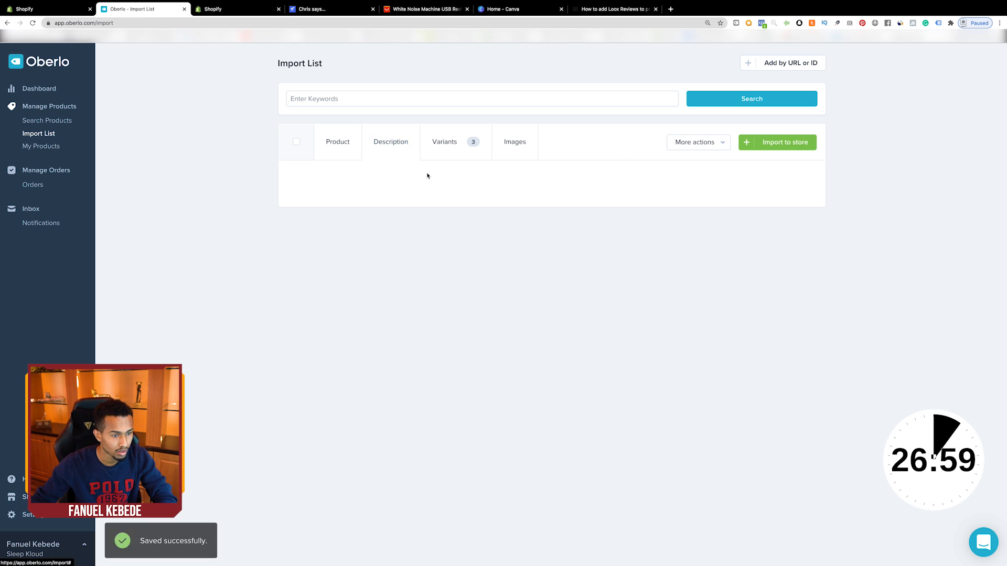
{"action": "left_click_drag", "start_coordinate": [427, 249], "coordinate": [296, 202]}
{"action": "type", "text": "rt"}
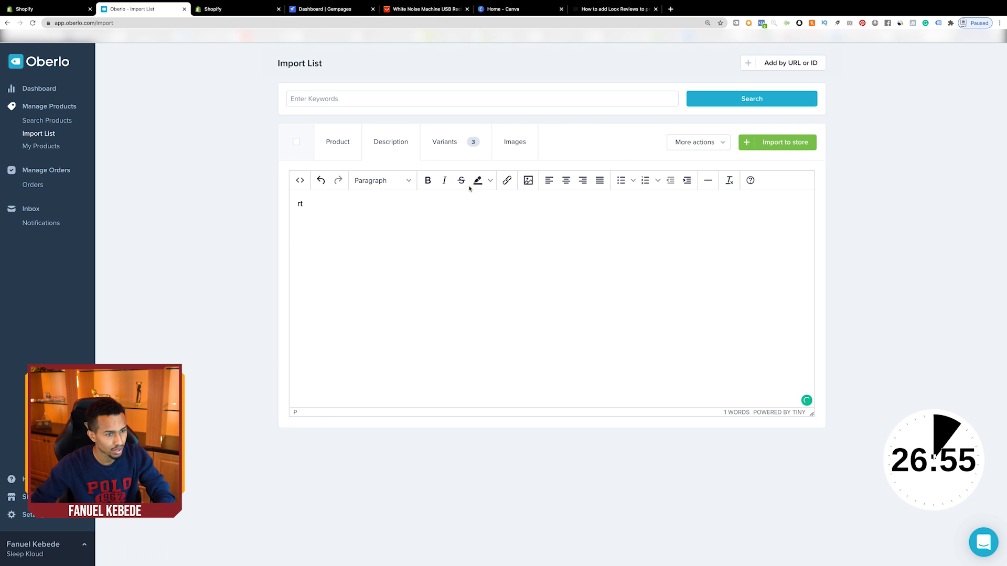
Exclude the variants shipping from China and France, keeping only the United States variant for import
{"action": "left_click", "coordinate": [451, 148]}
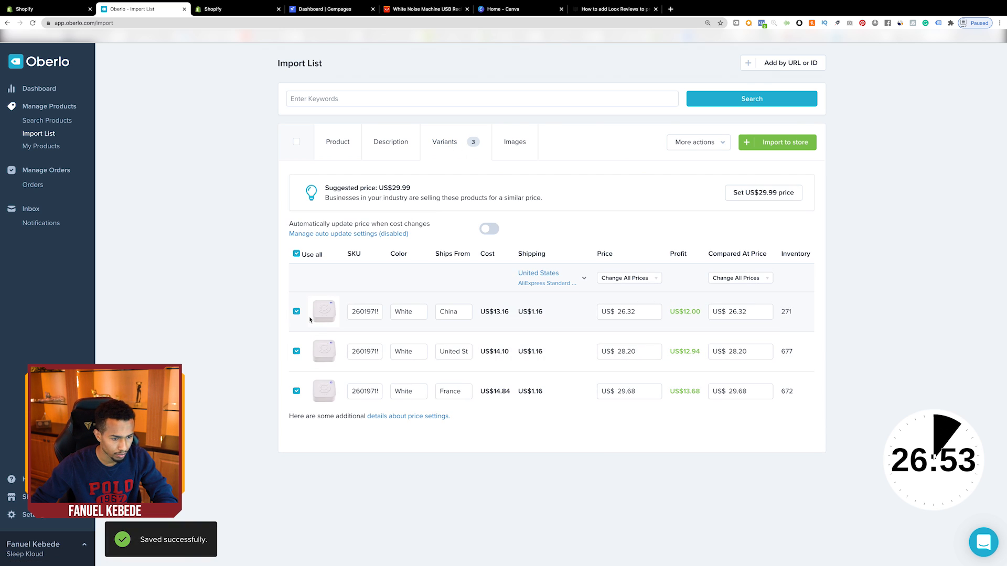
{"action": "left_click", "coordinate": [297, 312]}
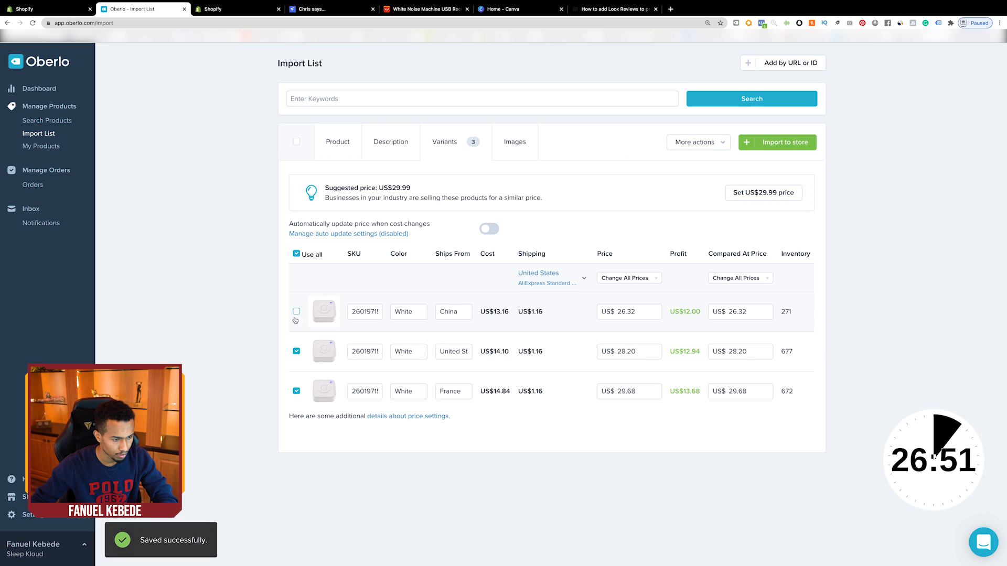
{"action": "left_click", "coordinate": [296, 391]}
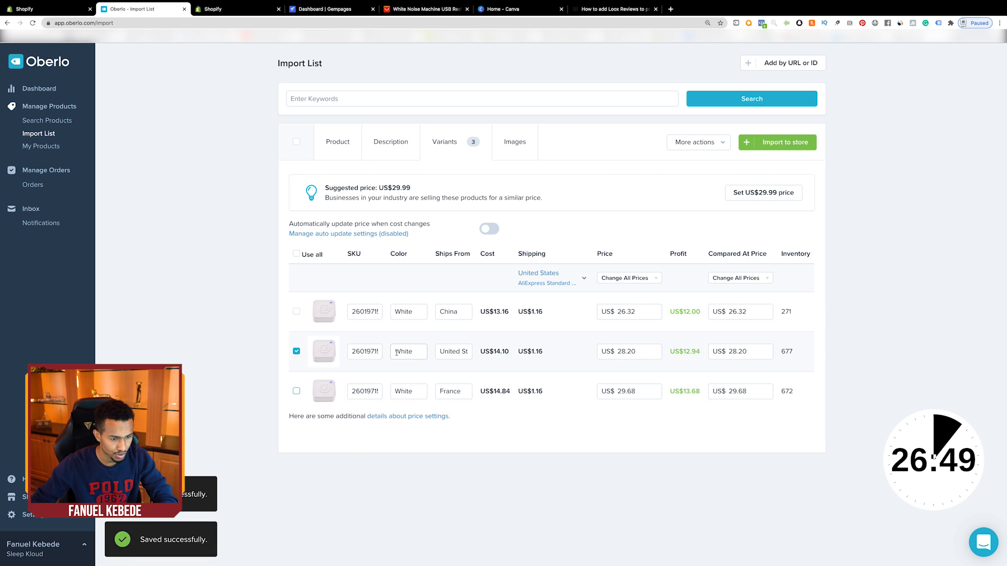
Set the United States variant's selling price to US$39.99
{"action": "scroll", "coordinate": [504, 379], "scroll_direction": "right", "scroll_amount": 1}
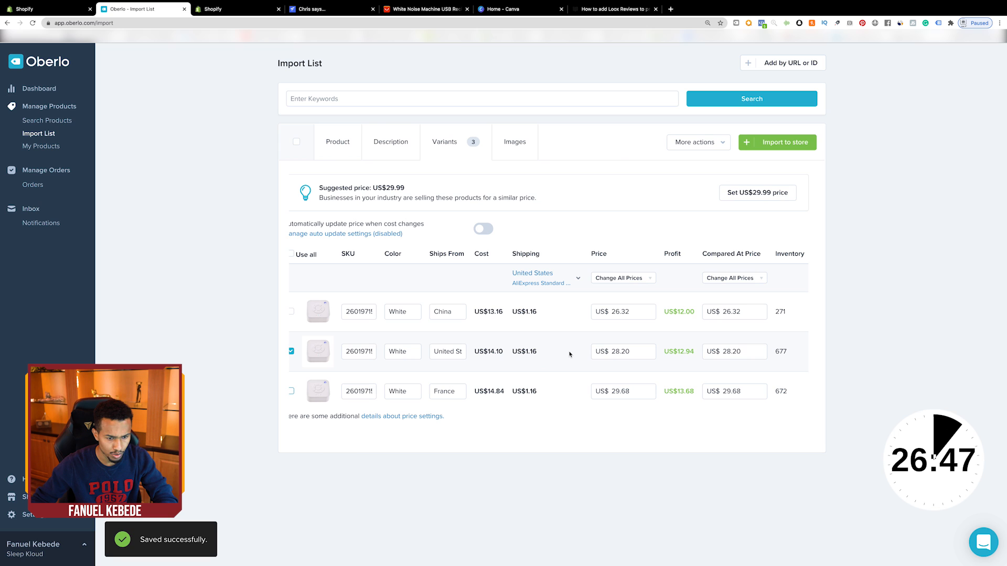
{"action": "left_click_drag", "start_coordinate": [641, 357], "coordinate": [610, 355]}
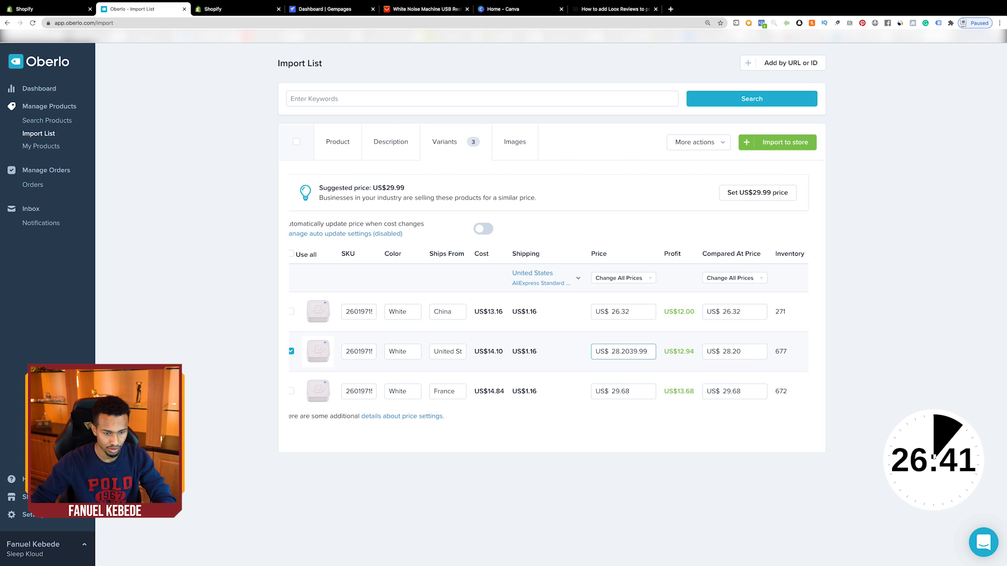
{"action": "key", "text": "BackSpace"}
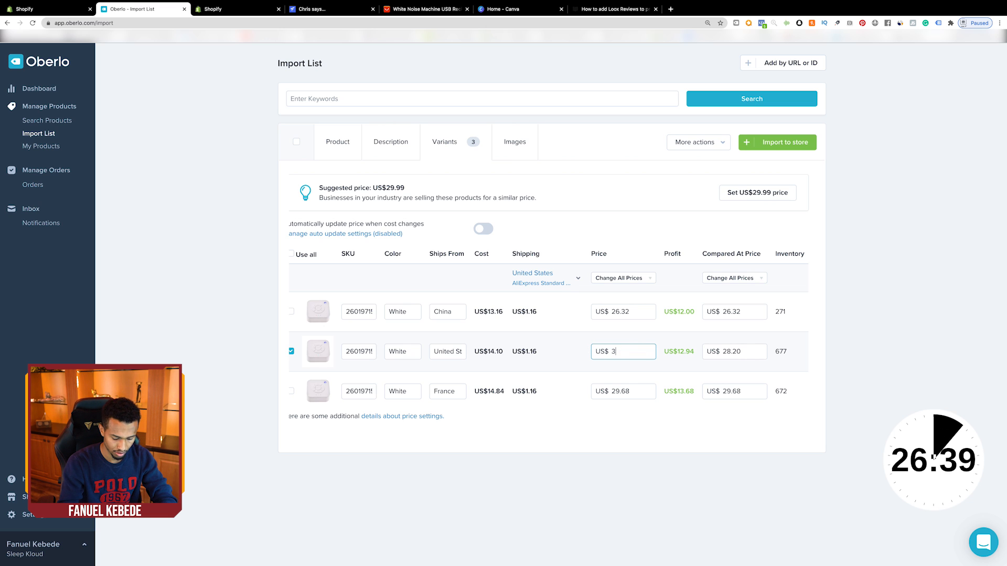
{"action": "type", "text": "39."}
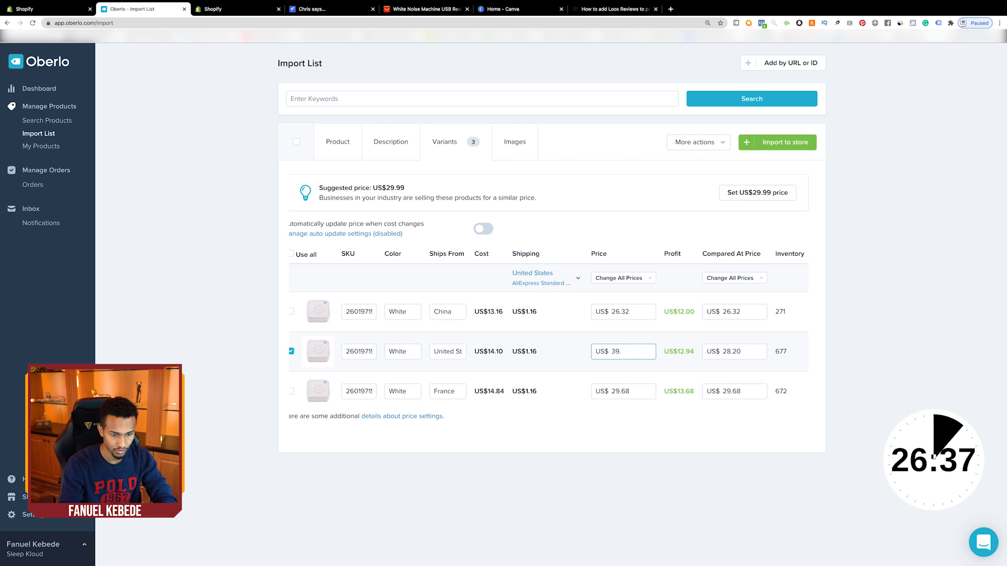
{"action": "type", "text": "99"}
Set the United States variant's compared-at price to US$60 and save it
{"action": "left_click", "coordinate": [743, 354]}
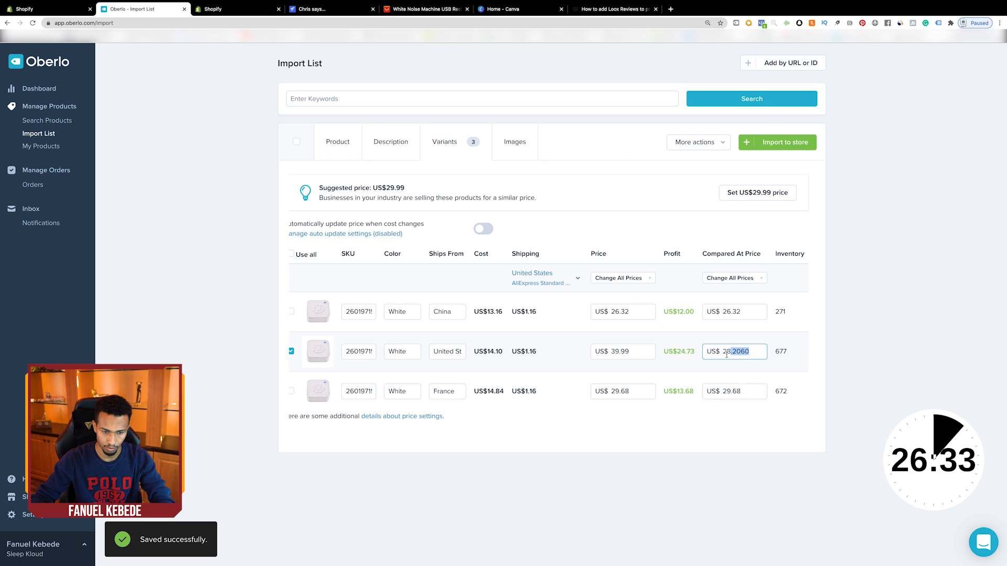
{"action": "key", "text": "BackSpace"}
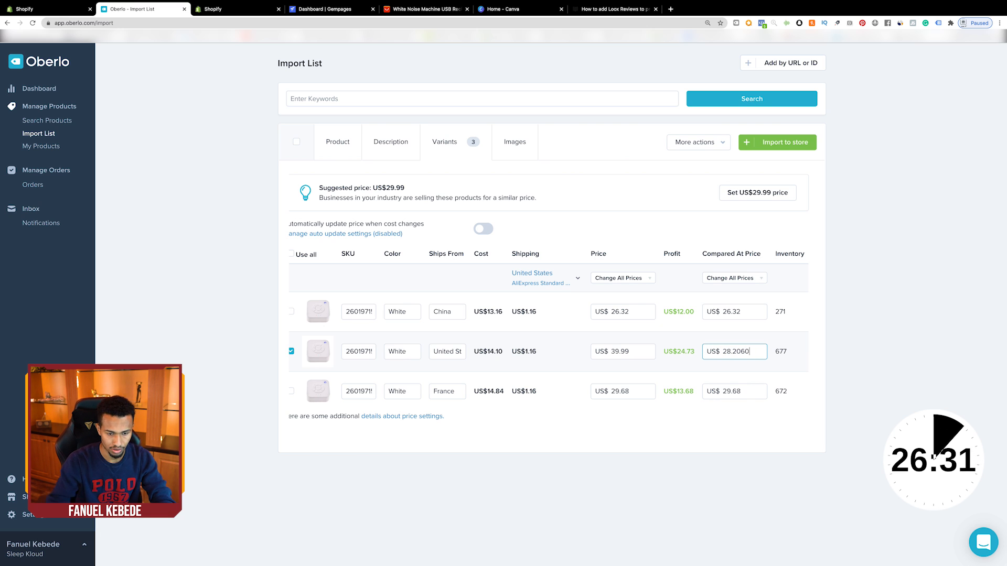
{"action": "key", "text": "BackSpace"}
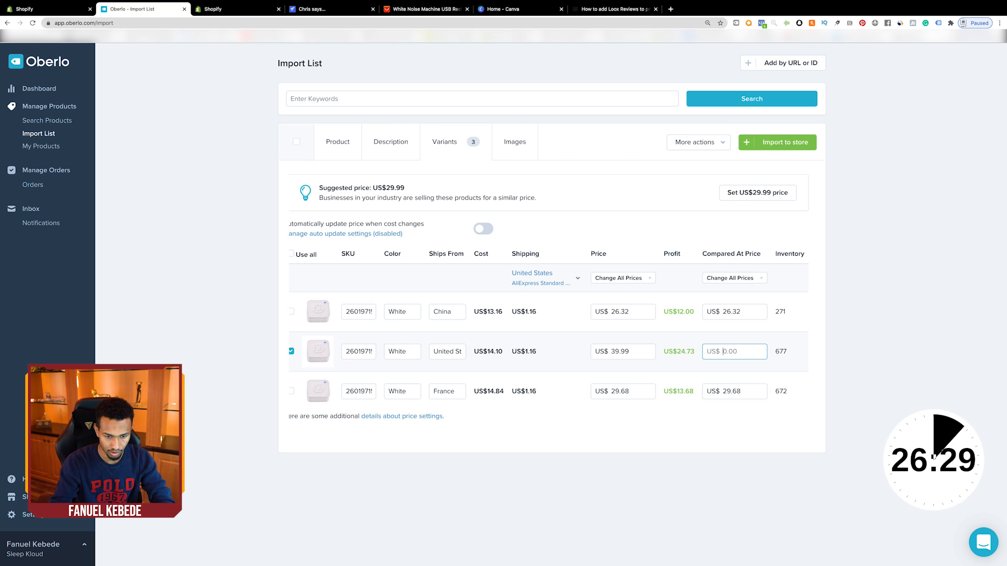
{"action": "type", "text": "60"}
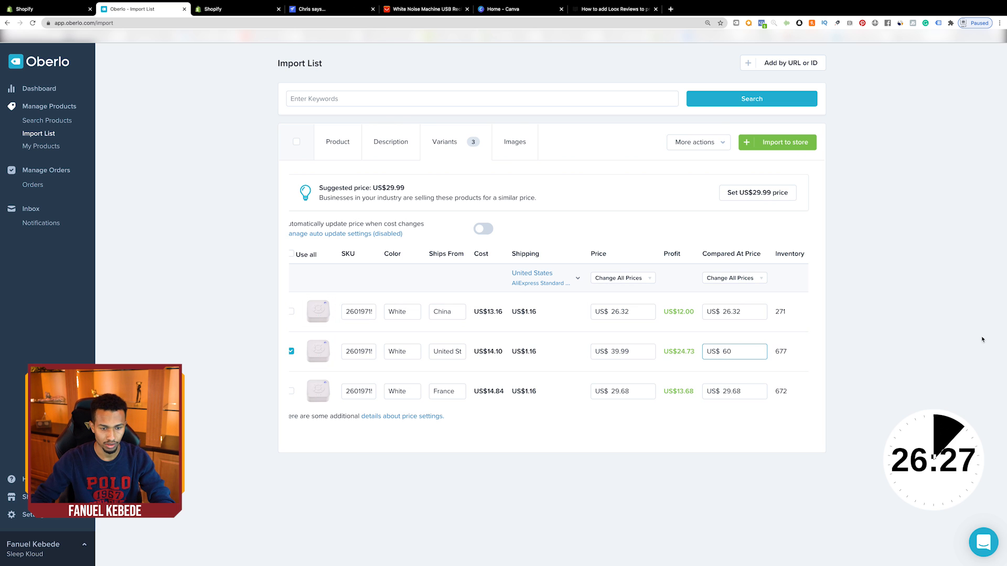
{"action": "left_click", "coordinate": [663, 379]}
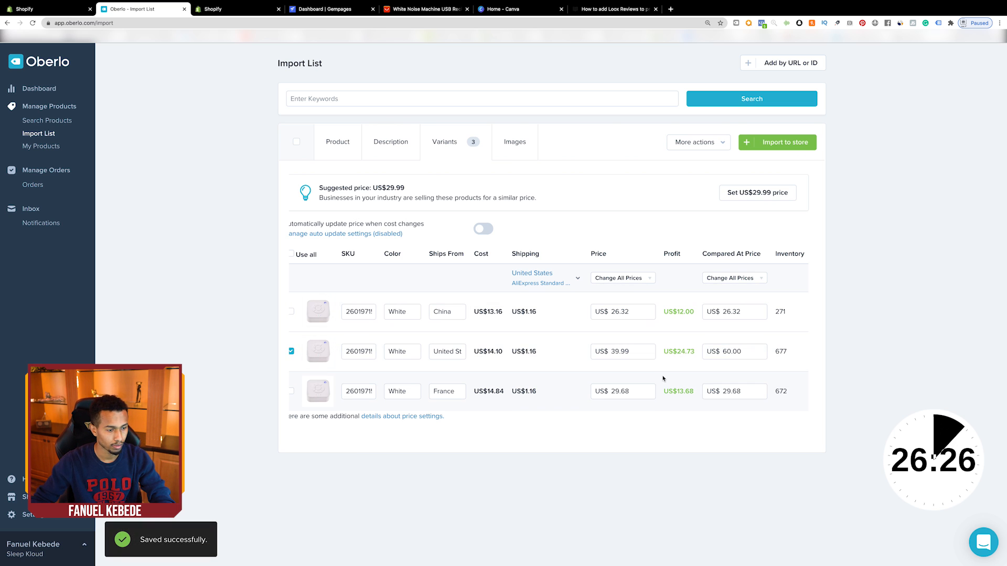
Add the USB charging, Light, Function display, office desk and sound-icons pictures to the product's images for import
{"action": "left_click", "coordinate": [515, 155]}
{"action": "scroll", "coordinate": [530, 290], "scroll_direction": "down", "scroll_amount": 3}
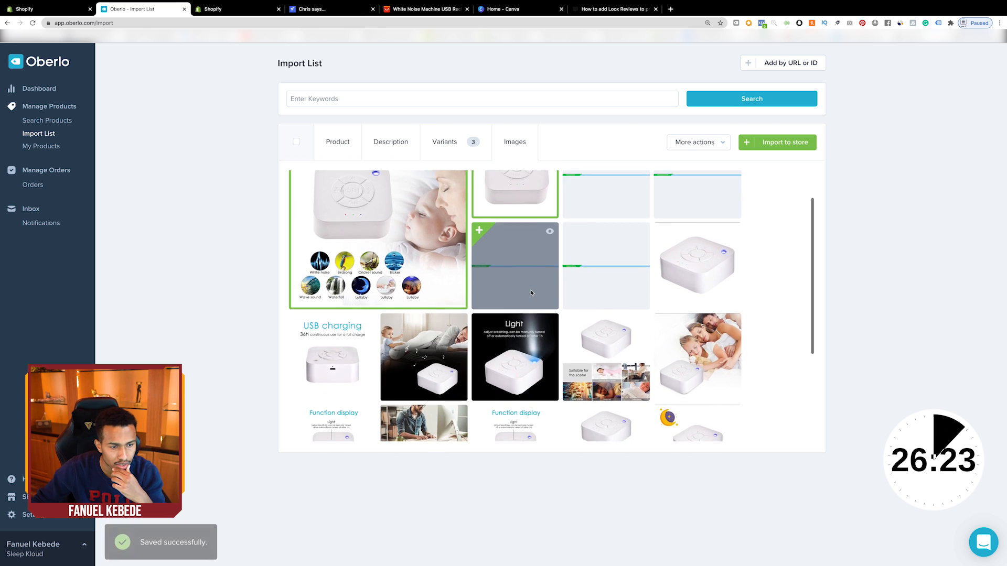
{"action": "scroll", "coordinate": [531, 292], "scroll_direction": "up", "scroll_amount": 3}
{"action": "scroll", "coordinate": [315, 278], "scroll_direction": "down", "scroll_amount": 5}
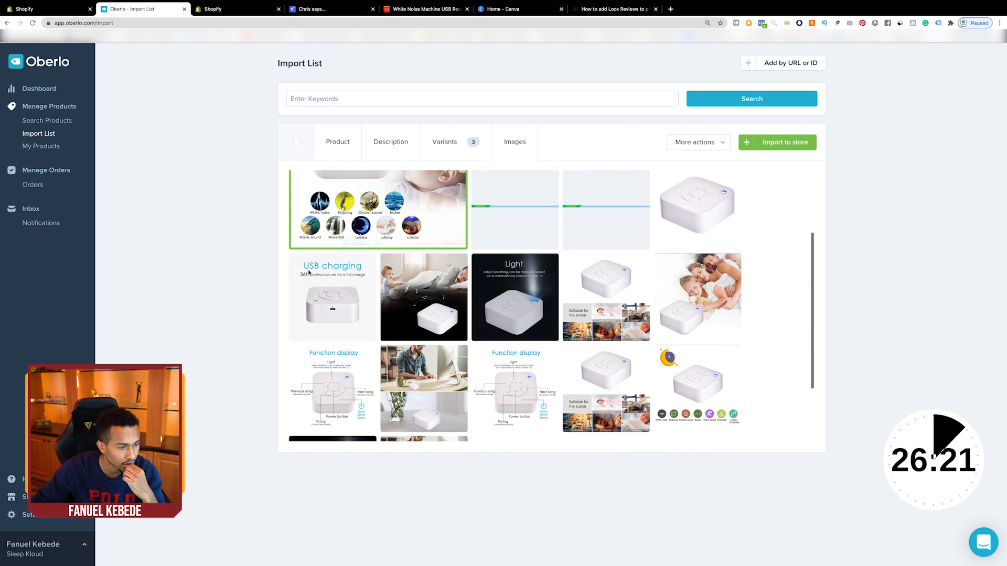
{"action": "left_click", "coordinate": [296, 262]}
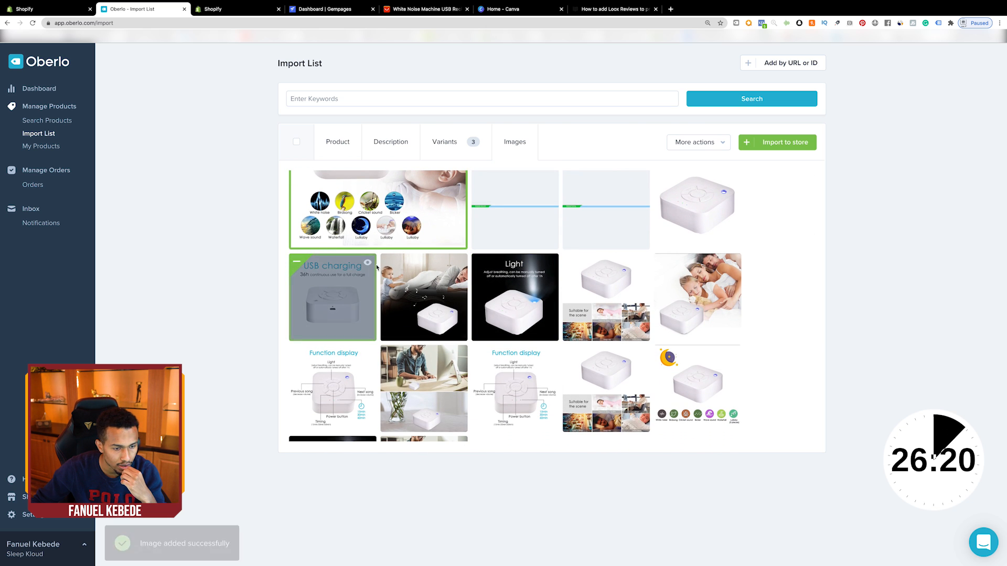
{"action": "left_click", "coordinate": [482, 262]}
{"action": "scroll", "coordinate": [367, 272], "scroll_direction": "down", "scroll_amount": 2}
{"action": "left_click", "coordinate": [296, 278]}
{"action": "left_click", "coordinate": [464, 292]}
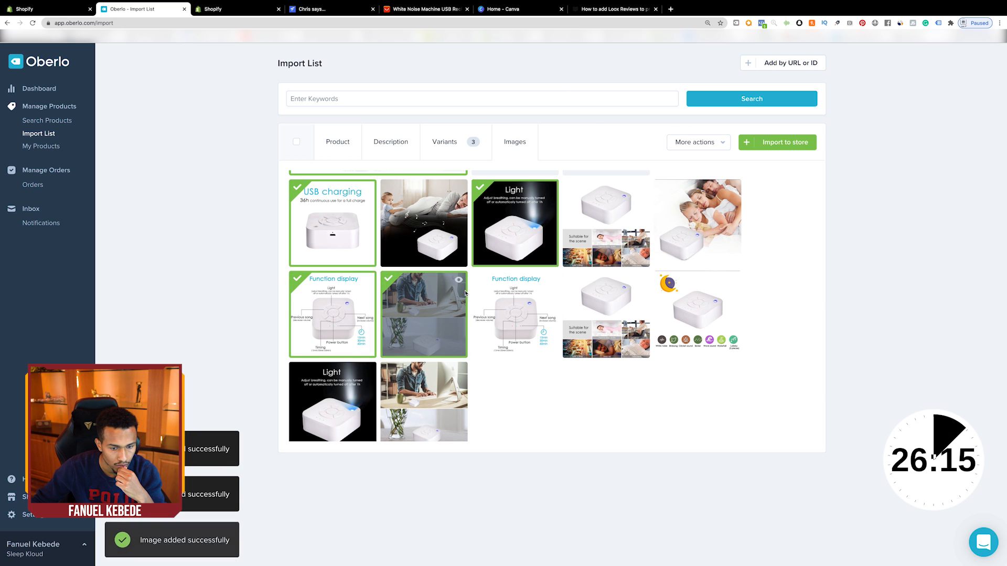
{"action": "left_click", "coordinate": [698, 315]}
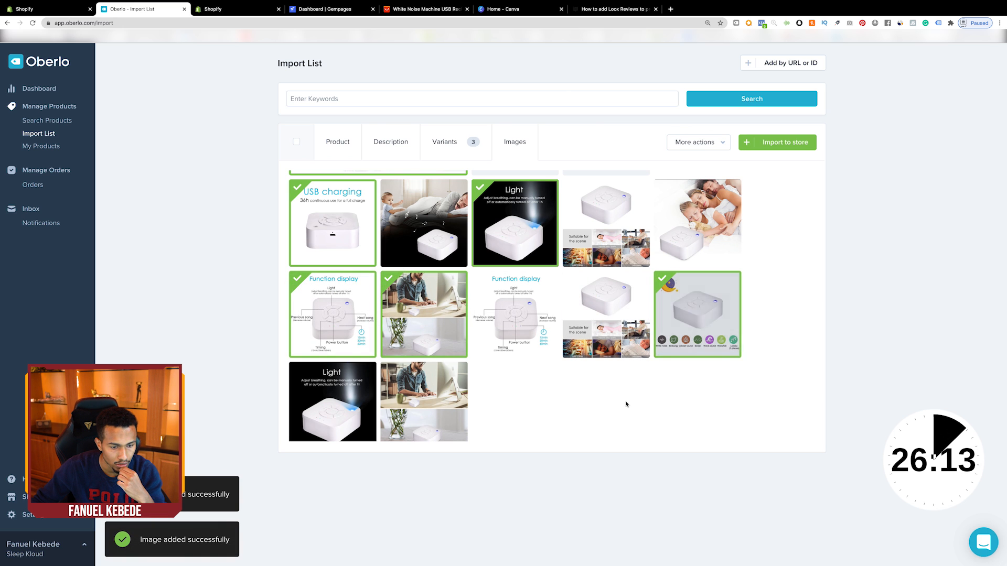
Import the Sleep Kloud Machine to the store and view it in Shopify's product list
{"action": "scroll", "coordinate": [627, 404], "scroll_direction": "up", "scroll_amount": 3}
{"action": "scroll", "coordinate": [627, 404], "scroll_direction": "down", "scroll_amount": 3}
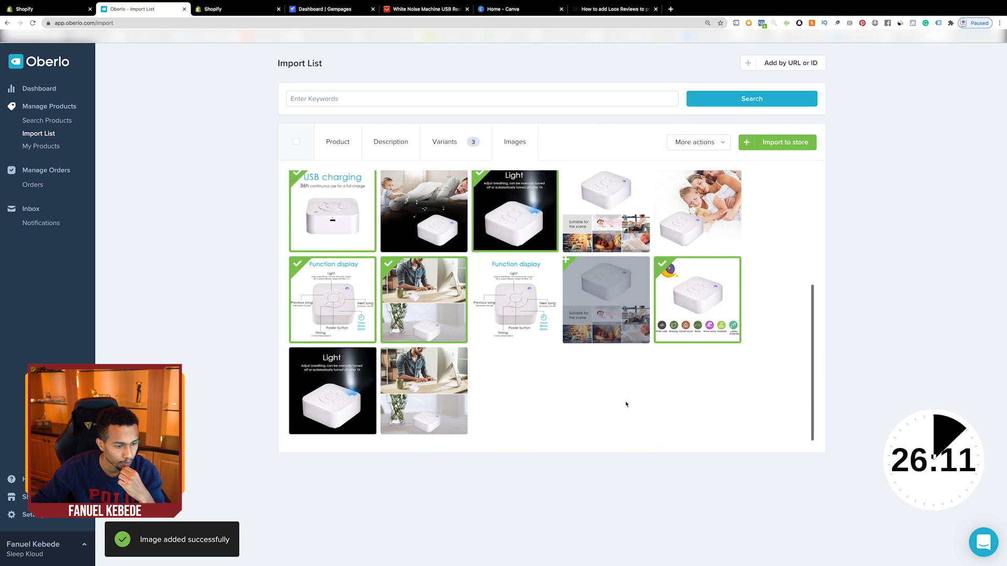
{"action": "scroll", "coordinate": [627, 405], "scroll_direction": "up", "scroll_amount": 4}
{"action": "left_click", "coordinate": [771, 149]}
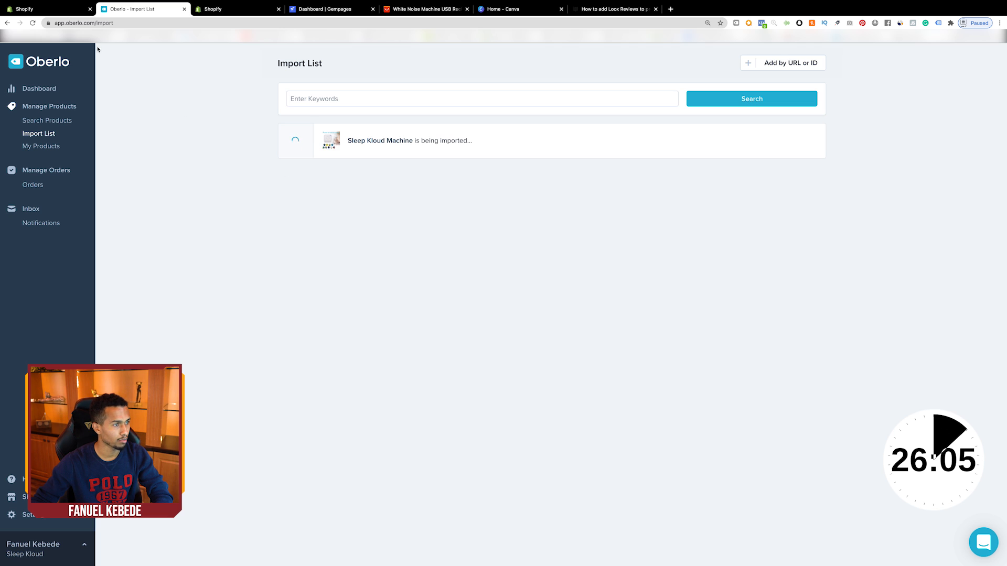
{"action": "left_click", "coordinate": [52, 9]}
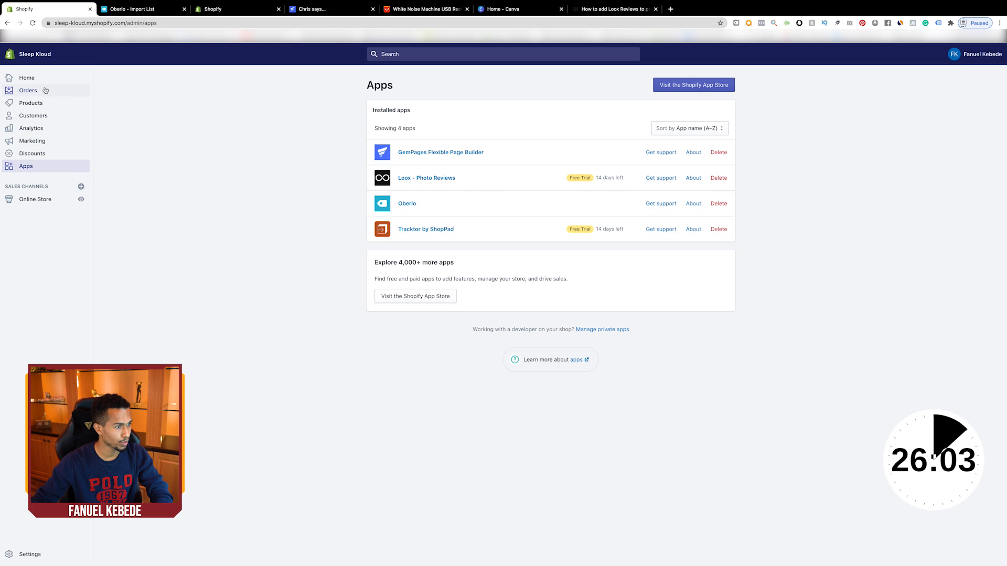
{"action": "left_click", "coordinate": [45, 104]}
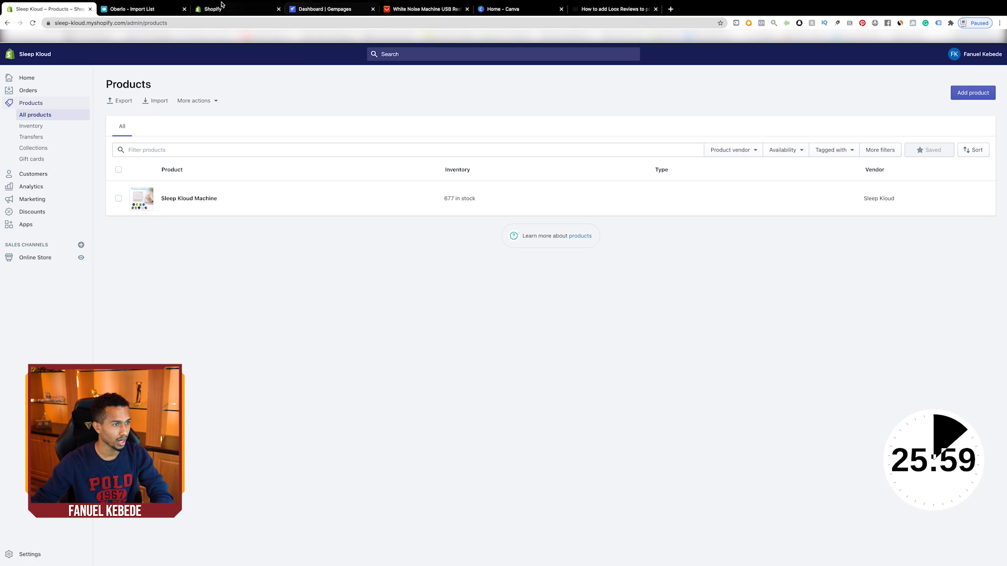
Open Loox's review import page from the store's apps and add its "Import to Loox" button to the bookmarks bar
{"action": "left_click", "coordinate": [26, 225]}
{"action": "left_click", "coordinate": [441, 177]}
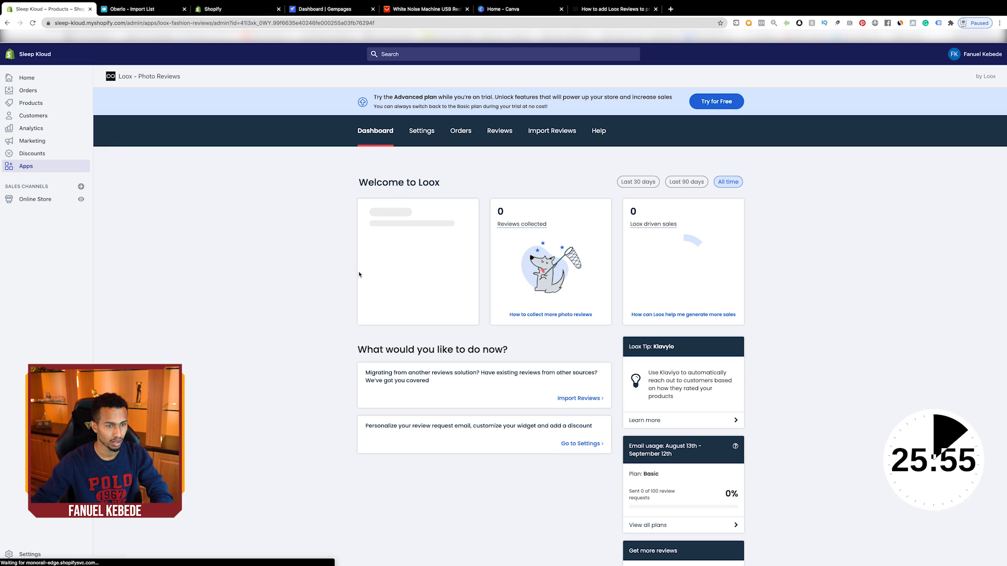
{"action": "left_click", "coordinate": [548, 132]}
{"action": "left_click_drag", "start_coordinate": [614, 246], "coordinate": [557, 46]}
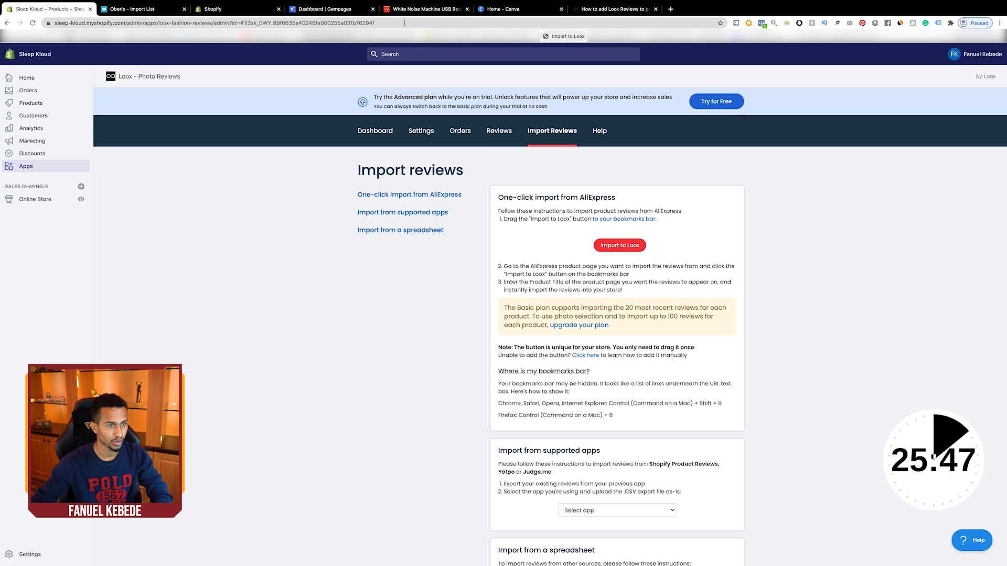
On the AliExpress white noise machine page, preview a Loox review import for Sleep Kloud Machine with ratings of 4 stars and up
{"action": "left_click", "coordinate": [439, 9]}
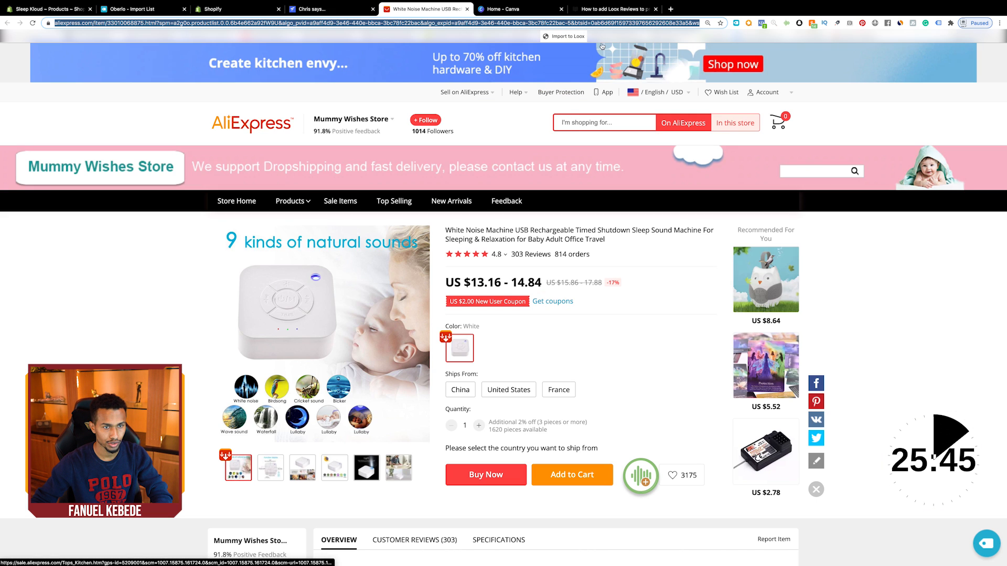
{"action": "left_click", "coordinate": [564, 36]}
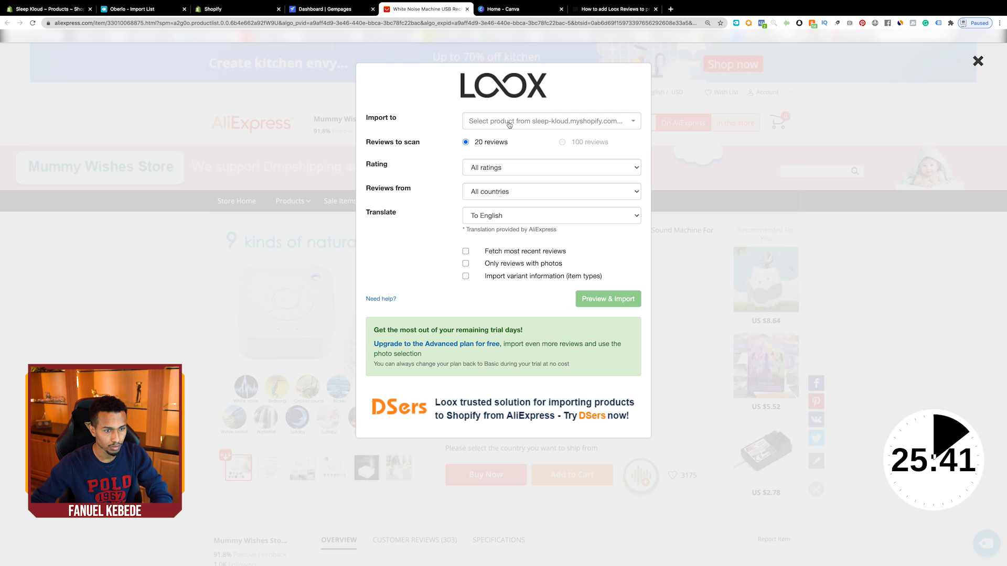
{"action": "left_click", "coordinate": [508, 122]}
{"action": "left_click", "coordinate": [516, 163]}
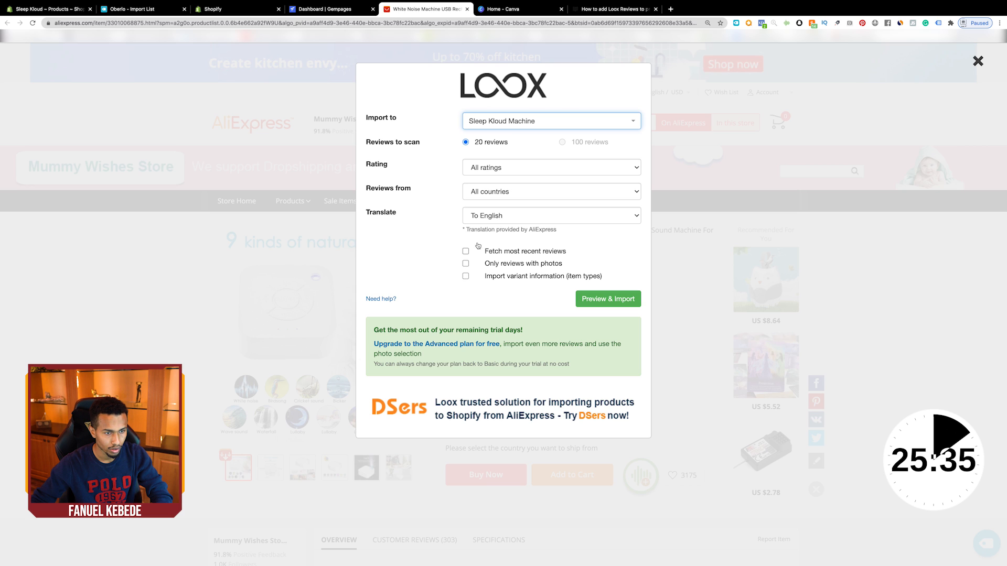
{"action": "left_click", "coordinate": [496, 169]}
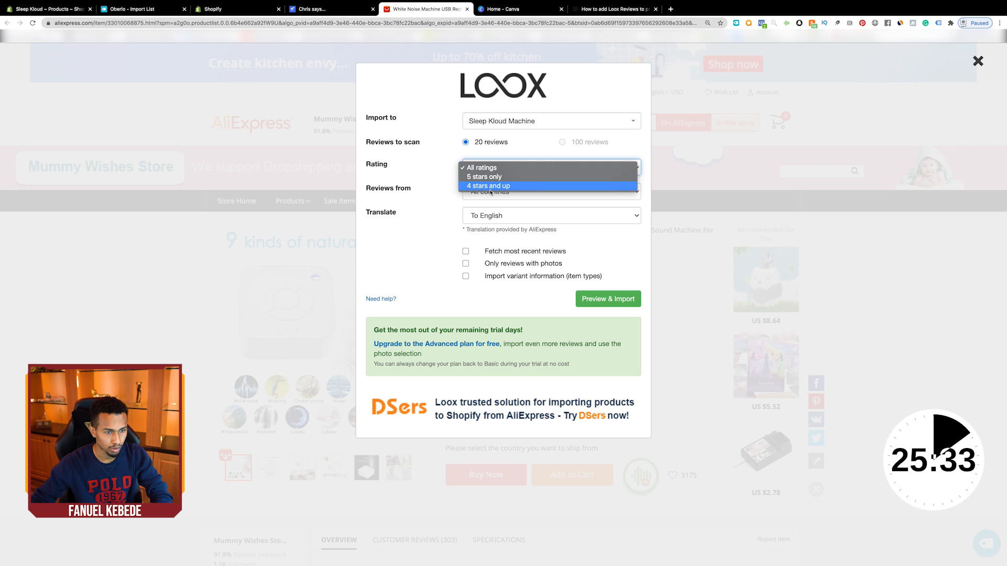
{"action": "left_click", "coordinate": [491, 191]}
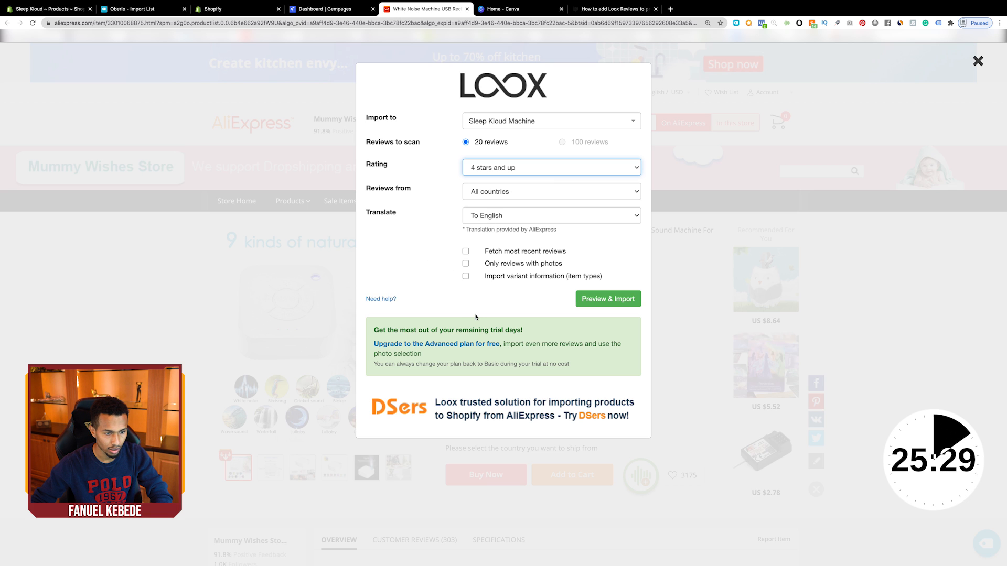
{"action": "left_click", "coordinate": [607, 298]}
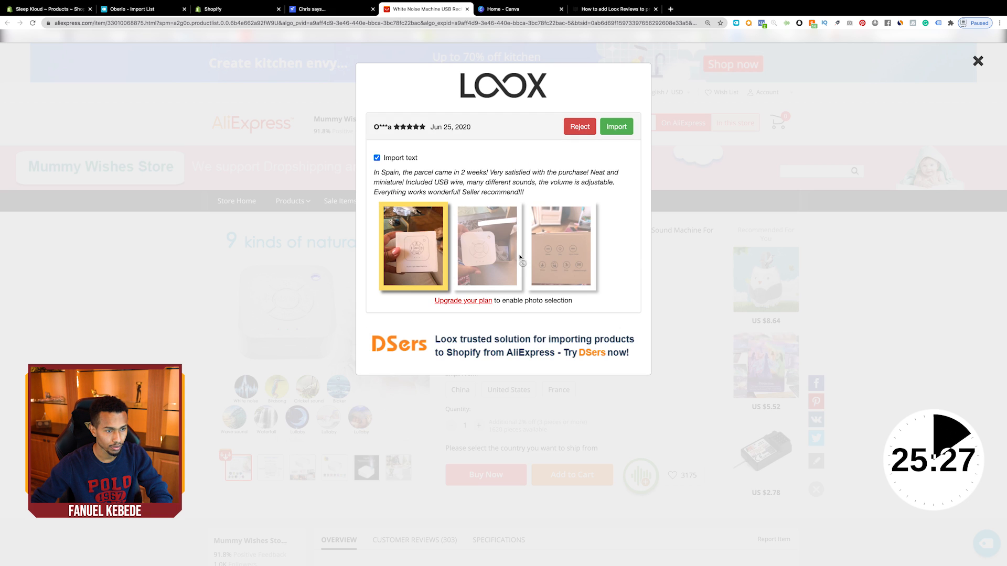
Import every previewed AliExpress review, one after another, until the import finishes, and close the Loox window
{"action": "left_click", "coordinate": [615, 130]}
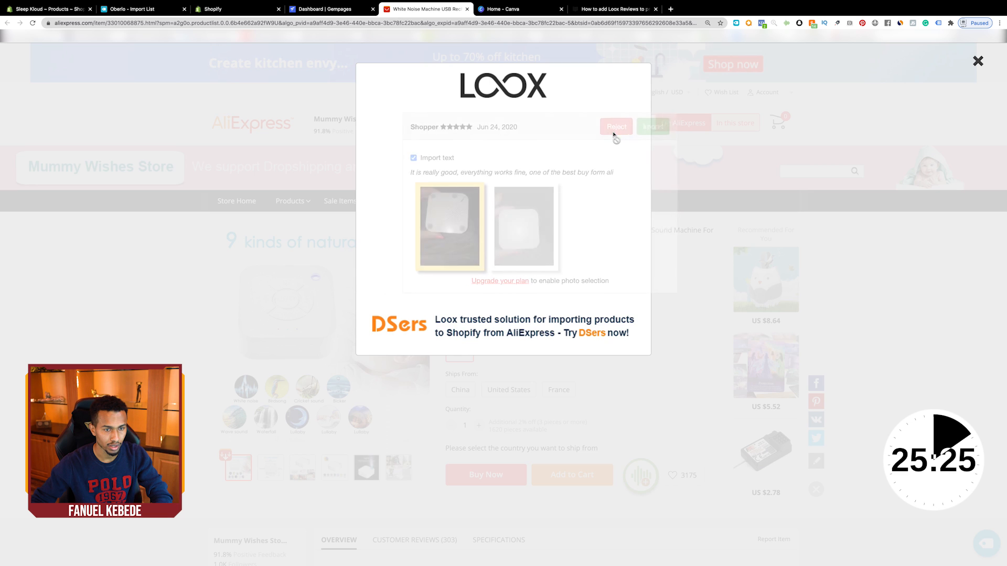
{"action": "left_click", "coordinate": [613, 133]}
{"action": "left_click", "coordinate": [613, 133]}
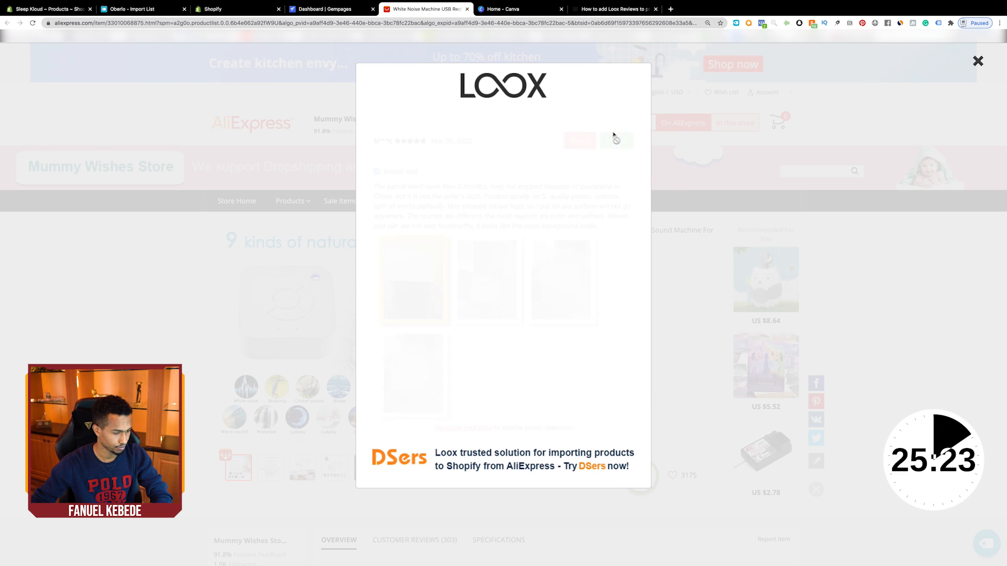
{"action": "left_click", "coordinate": [613, 134]}
{"action": "left_click", "coordinate": [613, 134]}
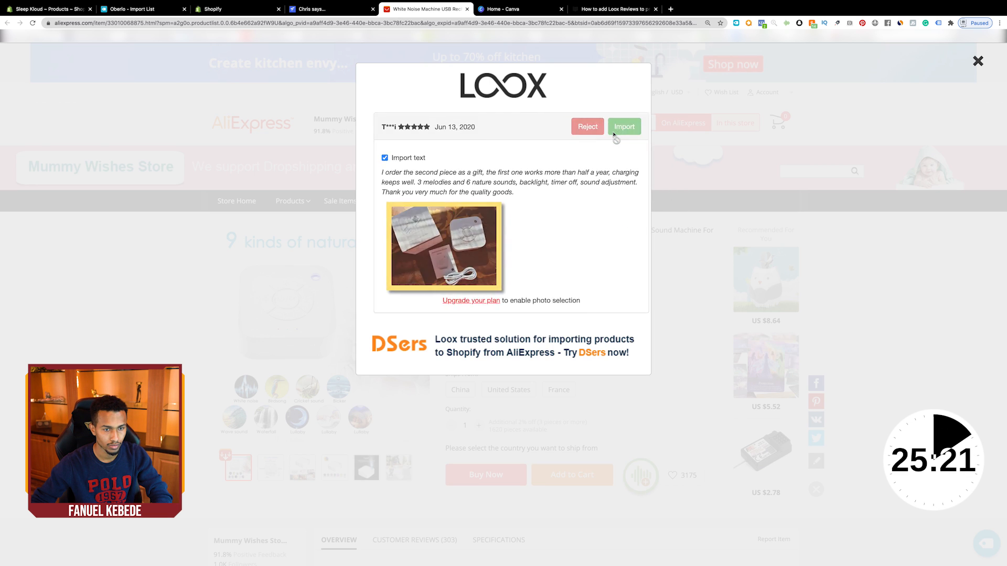
{"action": "left_click", "coordinate": [614, 134]}
{"action": "left_click", "coordinate": [614, 134]}
{"action": "left_click", "coordinate": [613, 134]}
{"action": "left_click", "coordinate": [614, 134]}
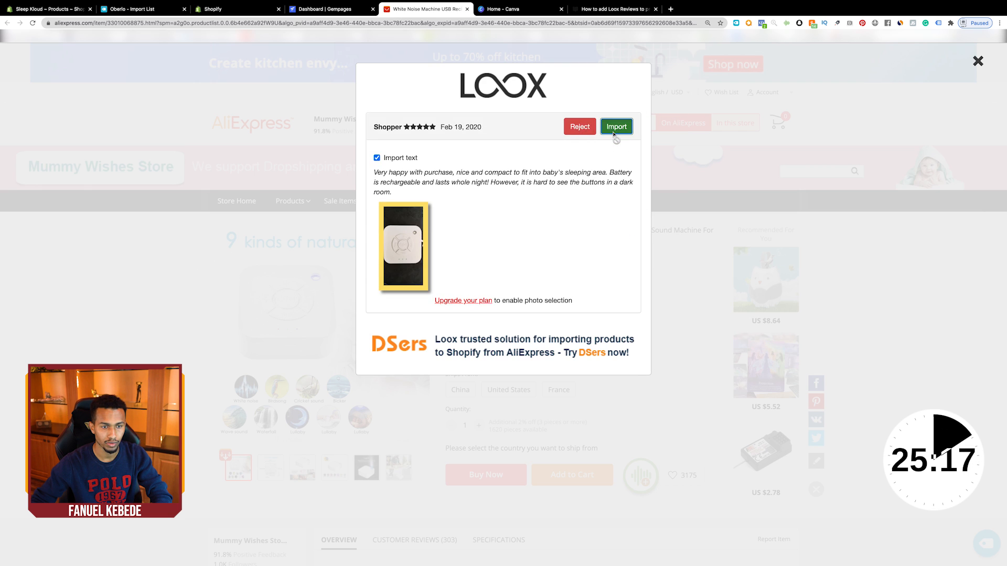
{"action": "left_click", "coordinate": [613, 134]}
{"action": "left_click", "coordinate": [614, 134]}
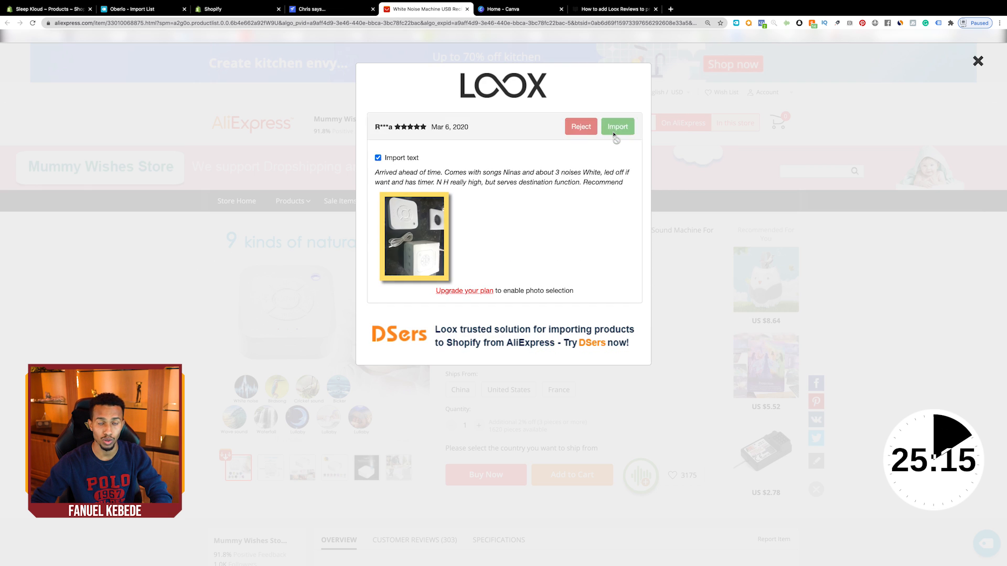
{"action": "left_click", "coordinate": [614, 131]}
{"action": "left_click", "coordinate": [614, 131]}
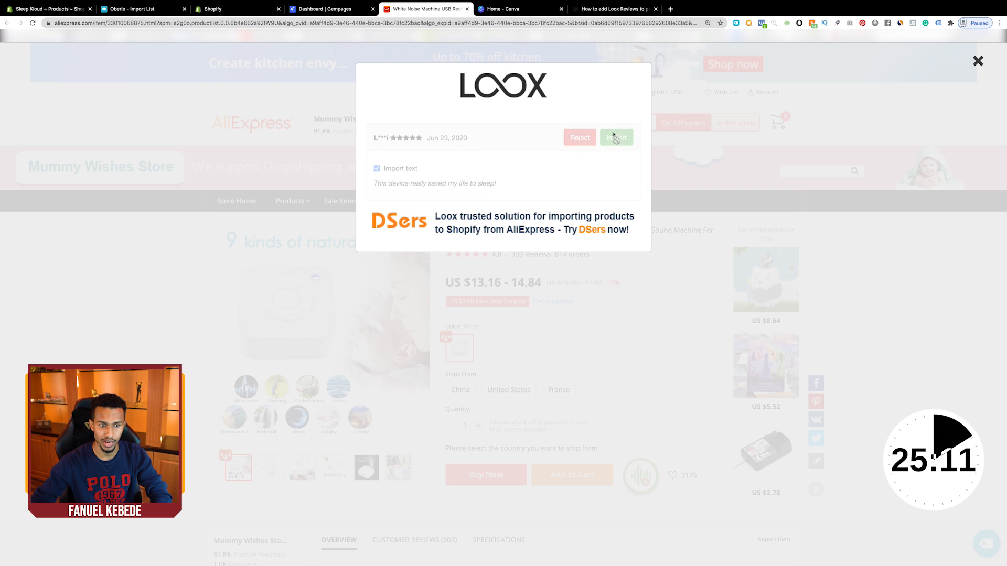
{"action": "left_click", "coordinate": [614, 131]}
{"action": "left_click", "coordinate": [614, 131]}
{"action": "left_click", "coordinate": [613, 131]}
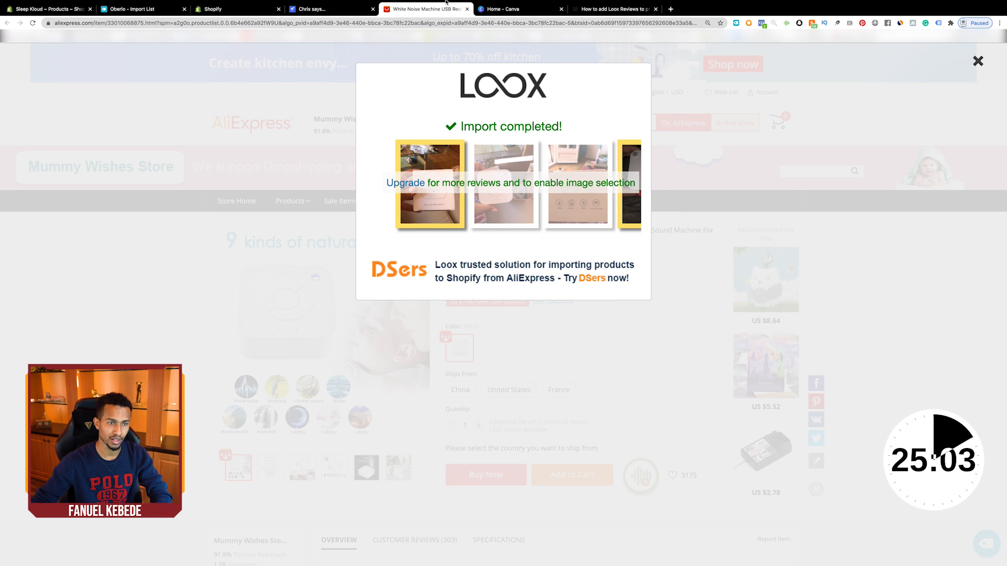
{"action": "left_click", "coordinate": [976, 63]}
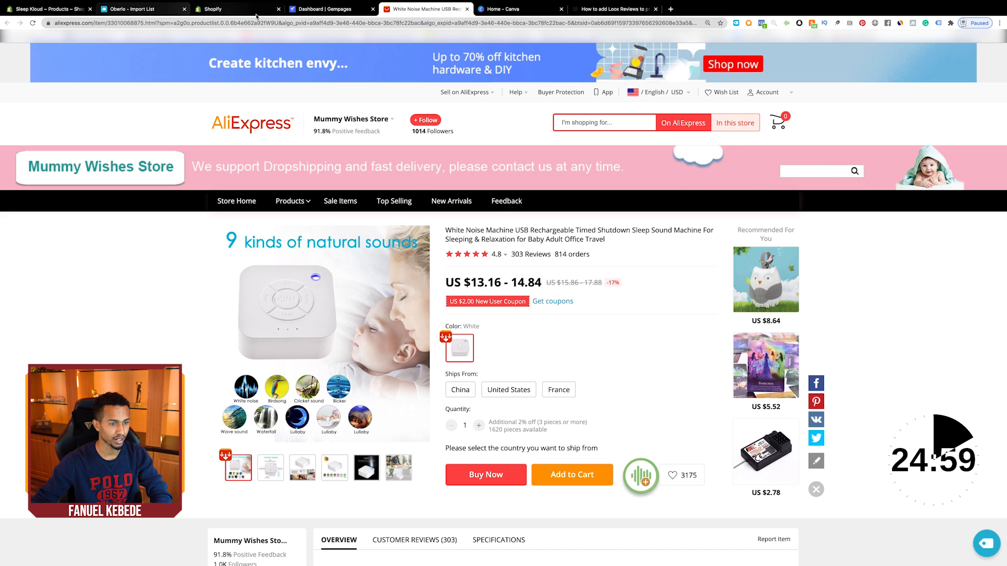
Complete Tracktor's quick setup by entering the account email address and enabling the dropshipping tracking setting, and go to its dashboard
{"action": "left_click", "coordinate": [221, 9]}
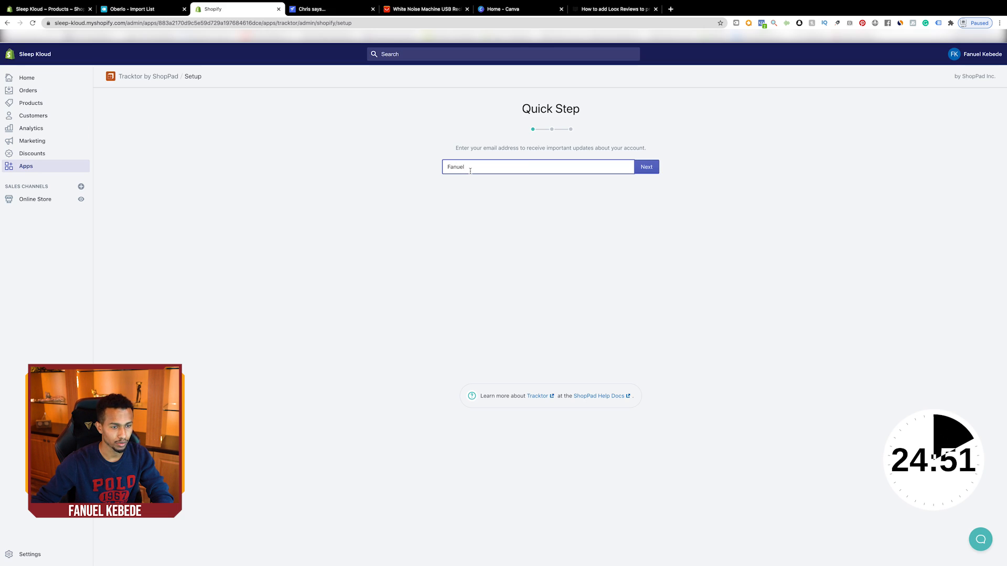
{"action": "type", "text": "gmail.com"}
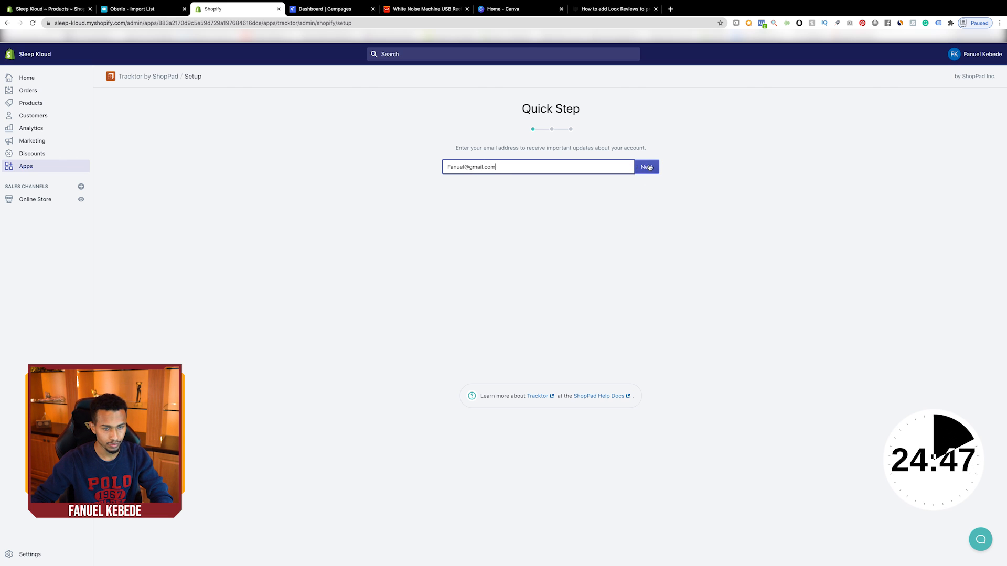
{"action": "left_click", "coordinate": [649, 167]}
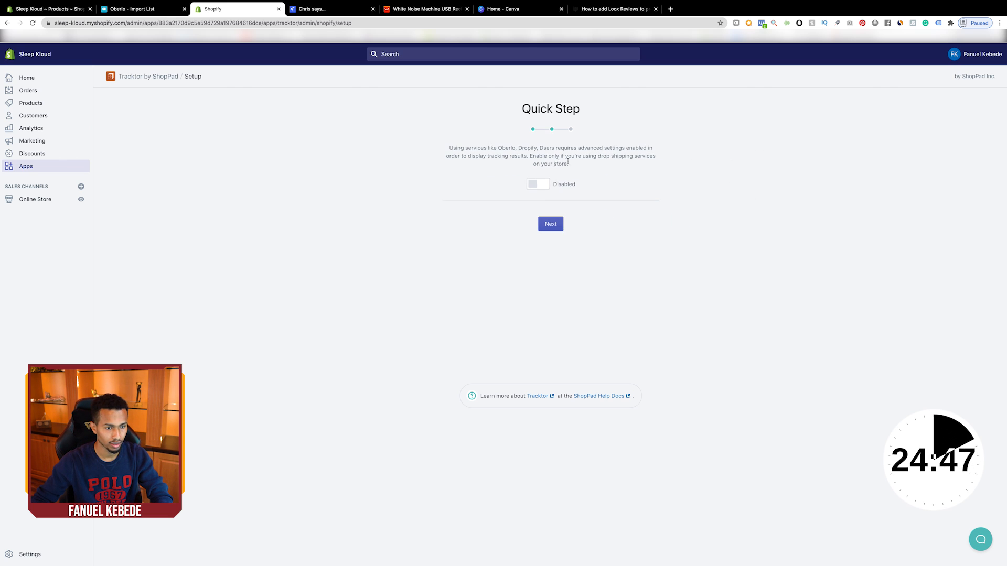
{"action": "left_click", "coordinate": [541, 188]}
{"action": "left_click", "coordinate": [560, 230]}
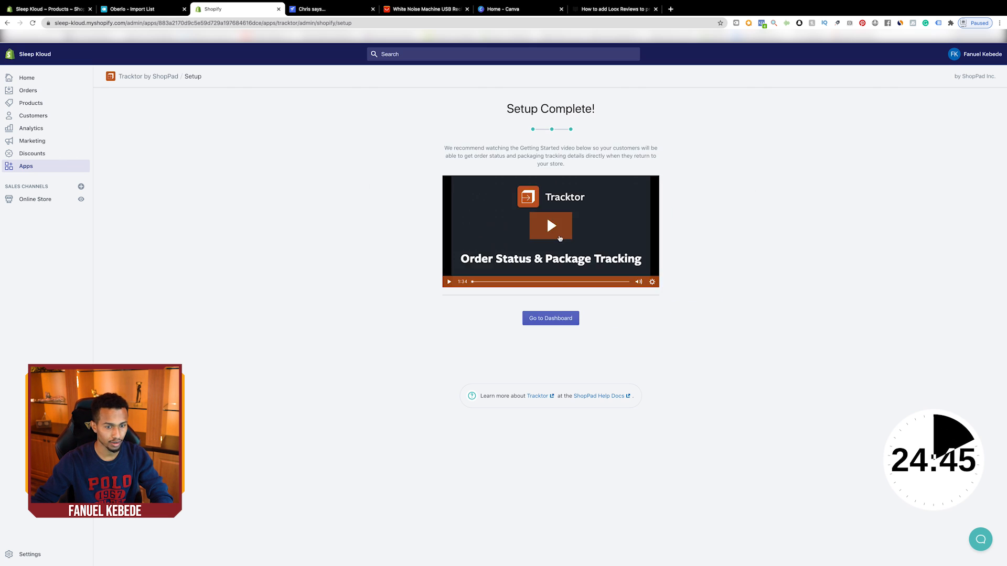
{"action": "left_click", "coordinate": [550, 320]}
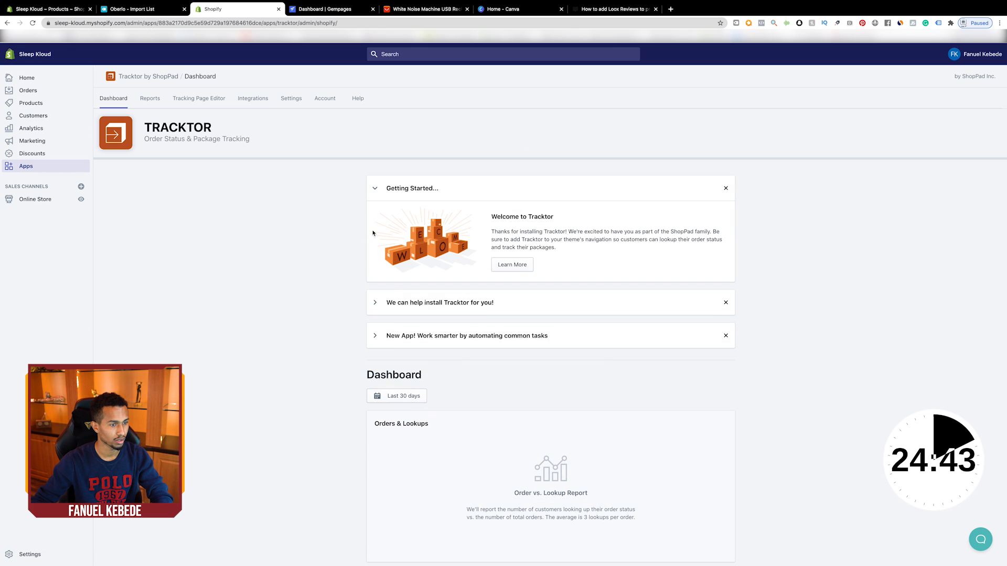
Switch to Canva, create a blank Logo design and add a heading to the page
{"action": "left_click", "coordinate": [496, 11]}
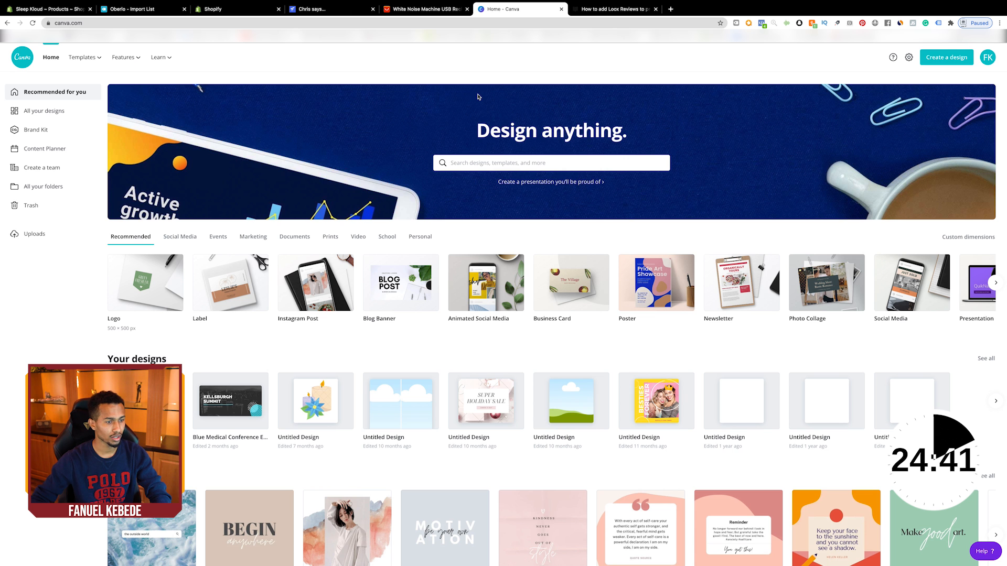
{"action": "left_click", "coordinate": [154, 301]}
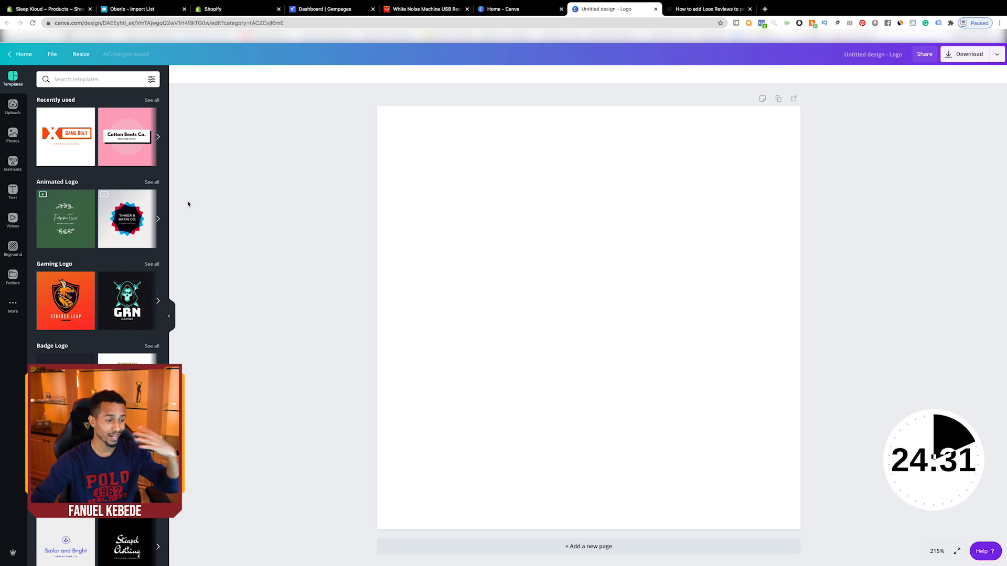
{"action": "left_click", "coordinate": [15, 193]}
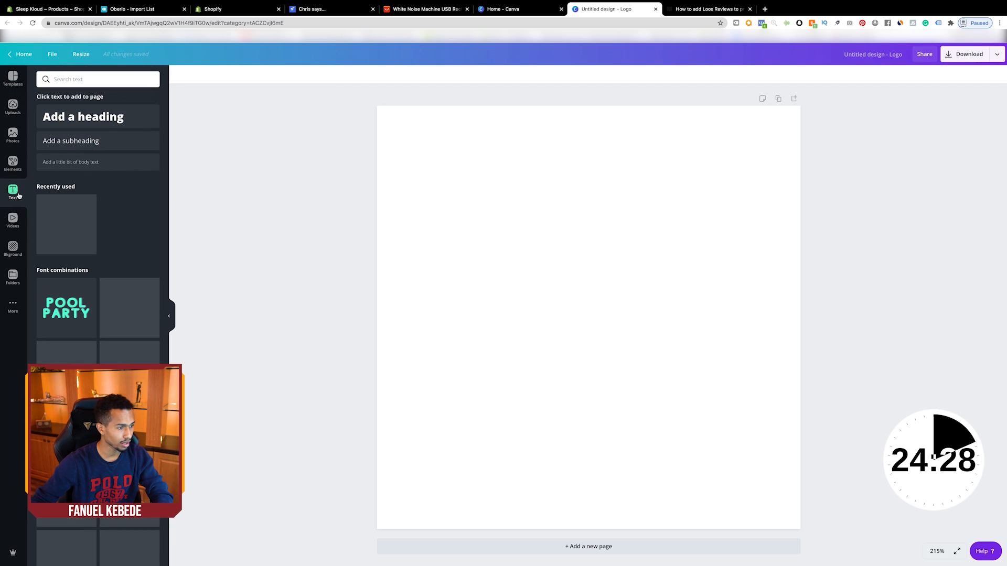
{"action": "left_click", "coordinate": [119, 120]}
Replace the heading's placeholder text with SLEEP KLOUD
{"action": "left_click", "coordinate": [690, 288]}
{"action": "left_click_drag", "start_coordinate": [751, 293], "coordinate": [455, 290]}
{"action": "key", "text": "BackSpace"}
{"action": "type", "text": "SLEEP L"}
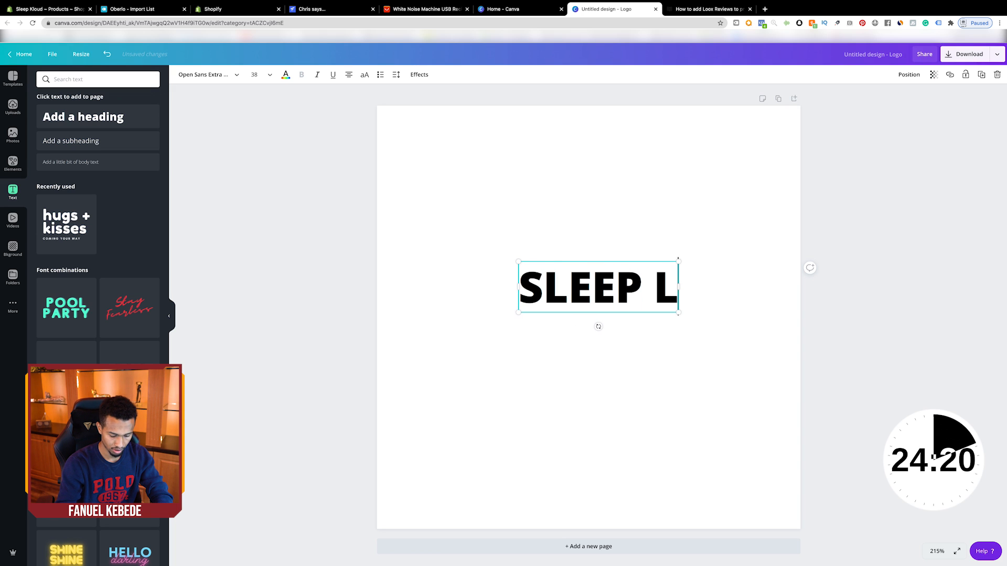
{"action": "key", "text": "BackSpace"}
{"action": "type", "text": "KPOUD"}
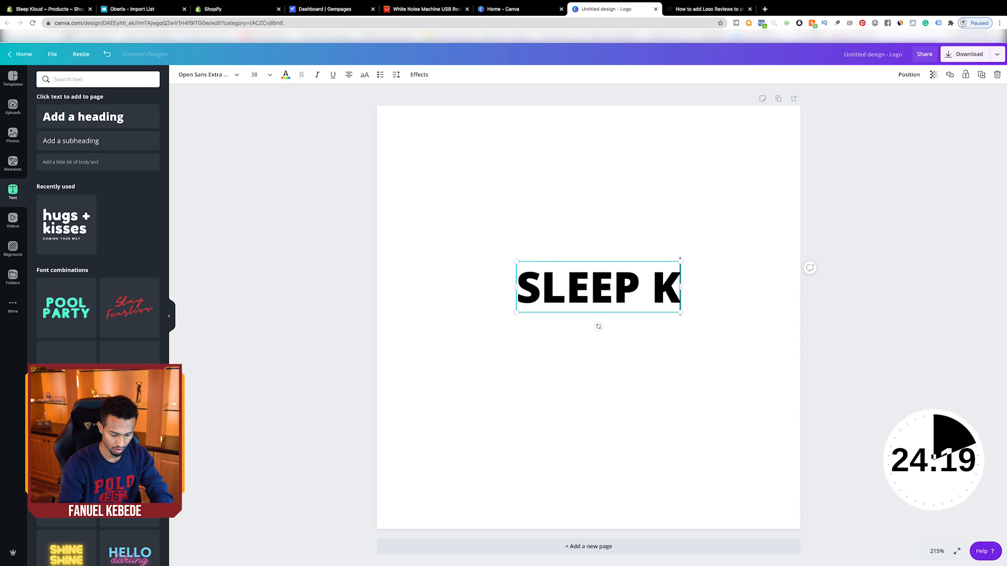
{"action": "key", "text": "BackSpace"}
{"action": "key", "text": "BackSpace"}
{"action": "key", "text": "BackSpace"}
{"action": "key", "text": "BackSpace"}
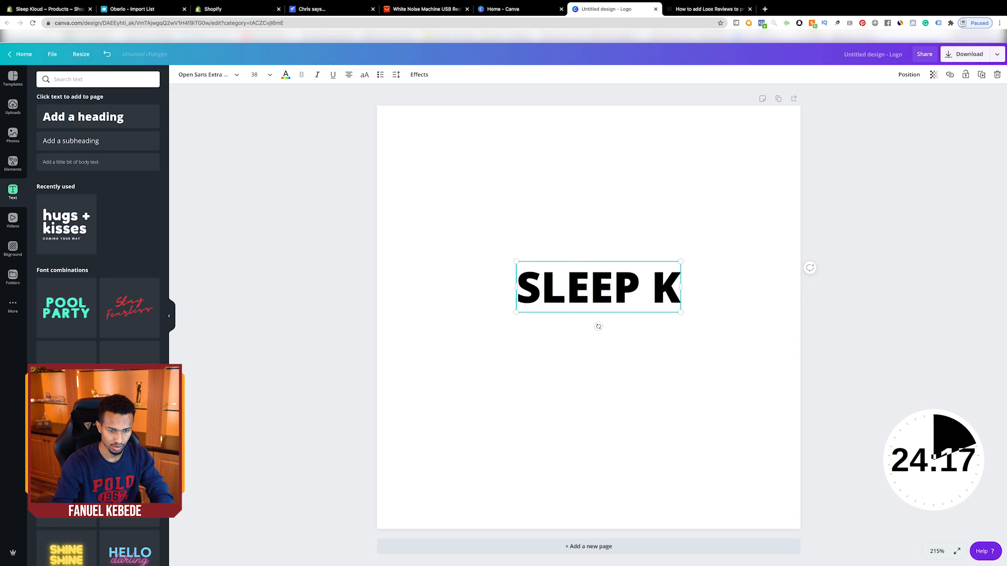
{"action": "type", "text": "LOUD"}
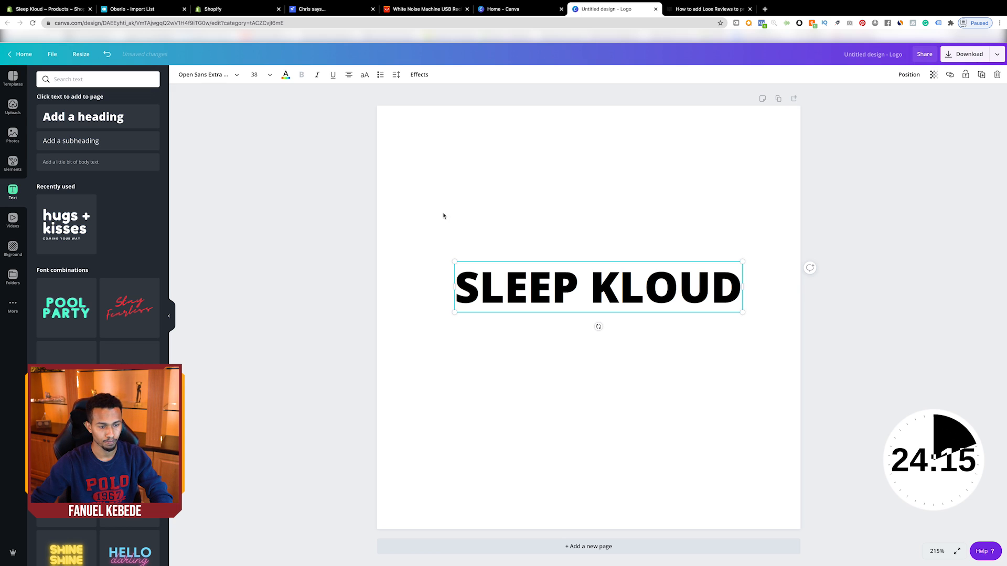
Widen the SLEEP KLOUD text box on both sides so it spans most of the page
{"action": "left_click", "coordinate": [443, 216]}
{"action": "left_click_drag", "start_coordinate": [475, 286], "coordinate": [397, 288]}
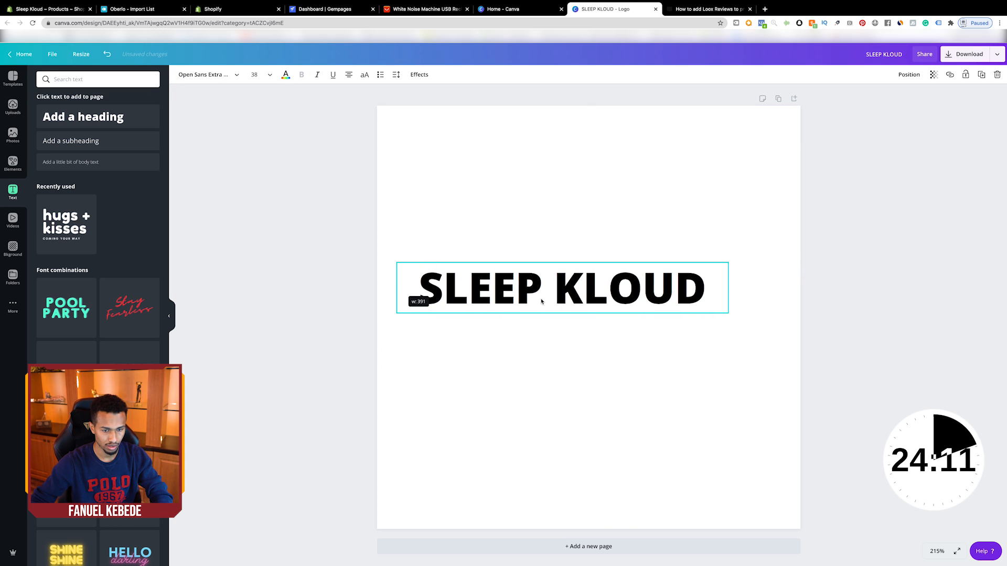
{"action": "left_click_drag", "start_coordinate": [728, 287], "coordinate": [774, 288]}
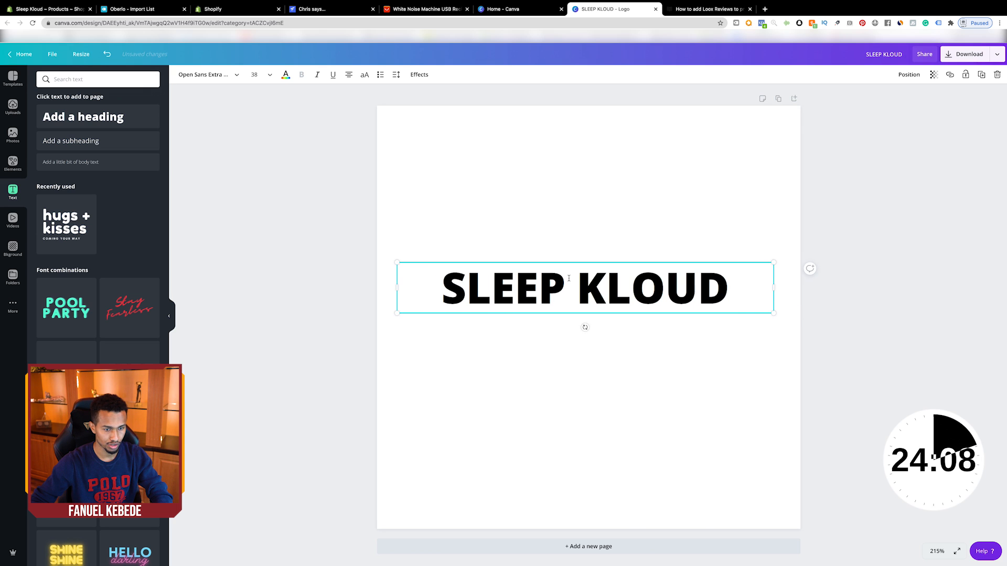
Try the Intro Rust, Horizon and Gagalin fonts on the SLEEP KLOUD text and set its font to Avatar
{"action": "left_click", "coordinate": [224, 79]}
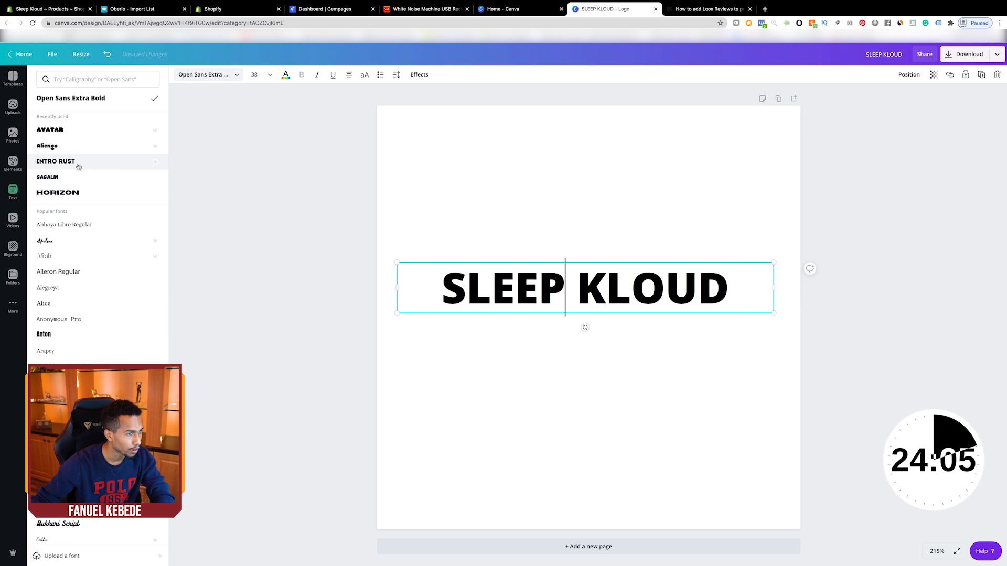
{"action": "left_click", "coordinate": [78, 164]}
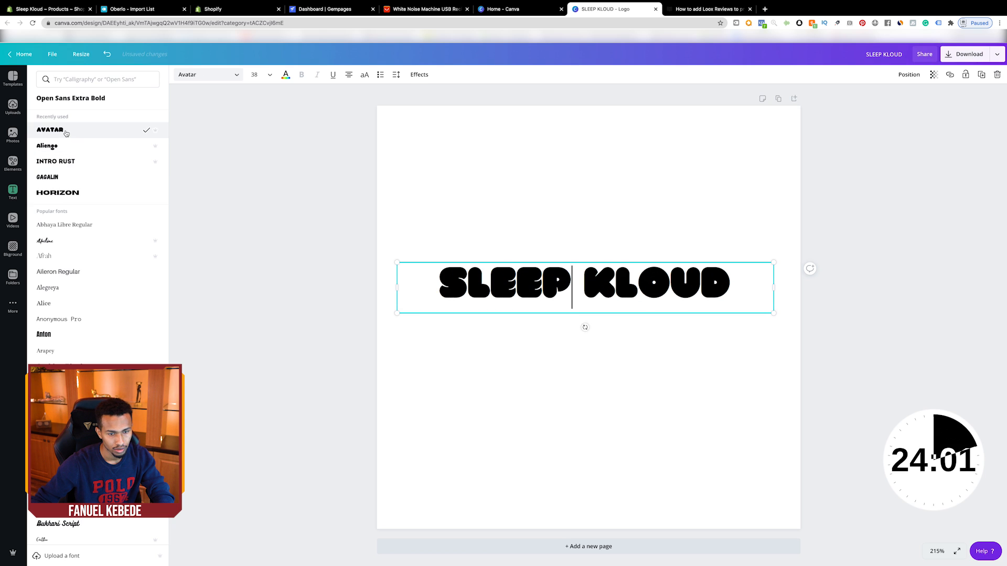
{"action": "left_click", "coordinate": [62, 162]}
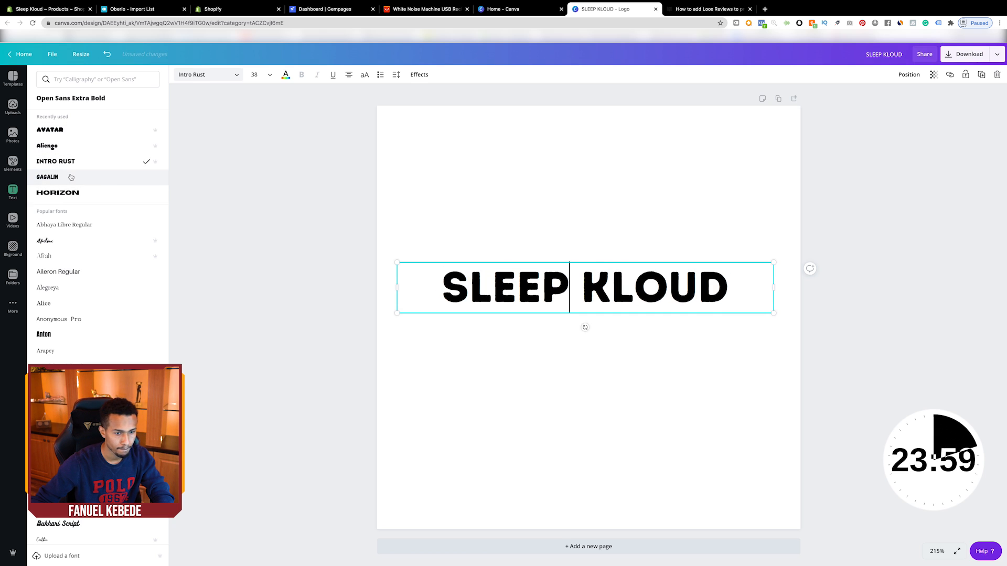
{"action": "left_click", "coordinate": [68, 194]}
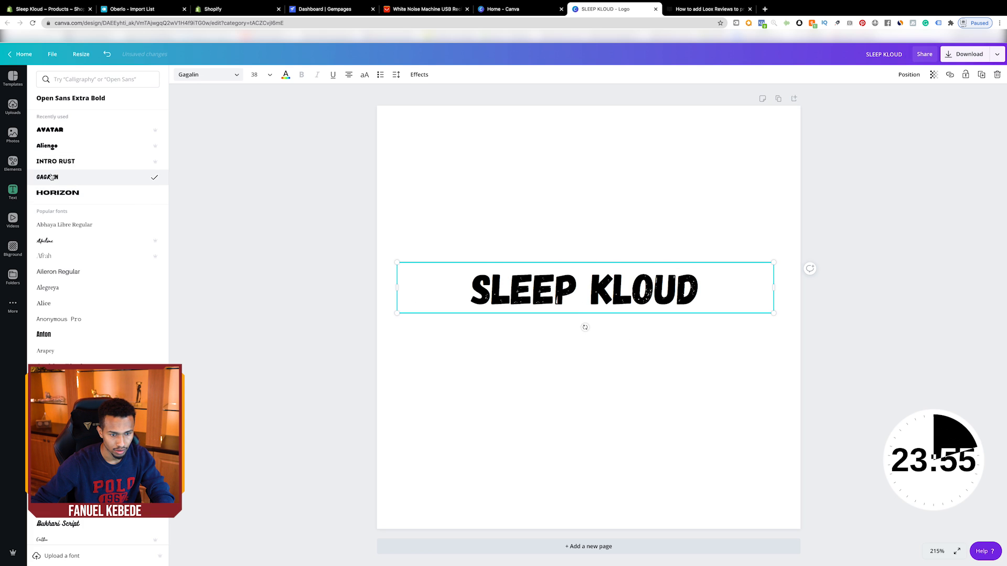
{"action": "left_click", "coordinate": [55, 132]}
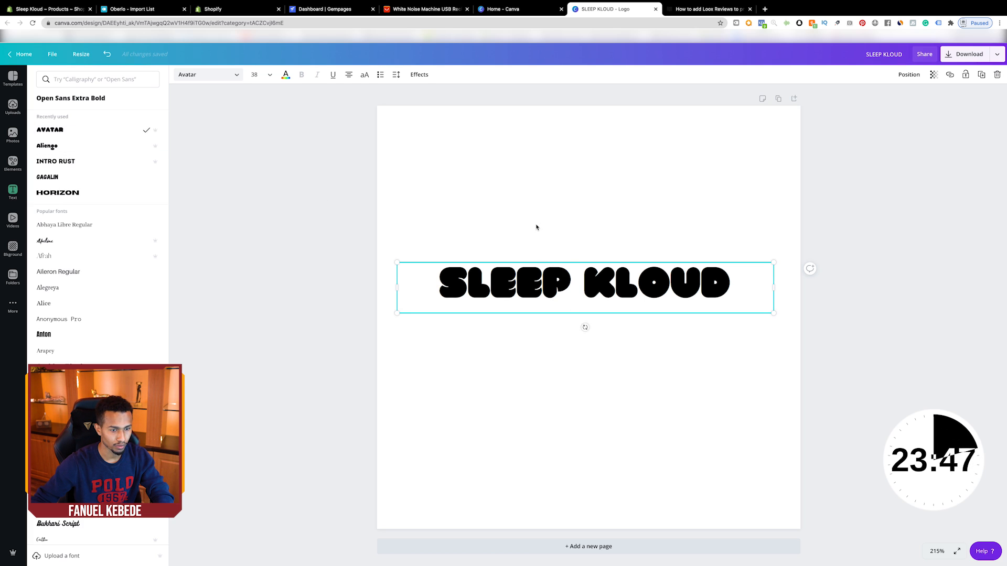
{"action": "left_click", "coordinate": [506, 290]}
{"action": "left_click_drag", "start_coordinate": [447, 284], "coordinate": [568, 286]}
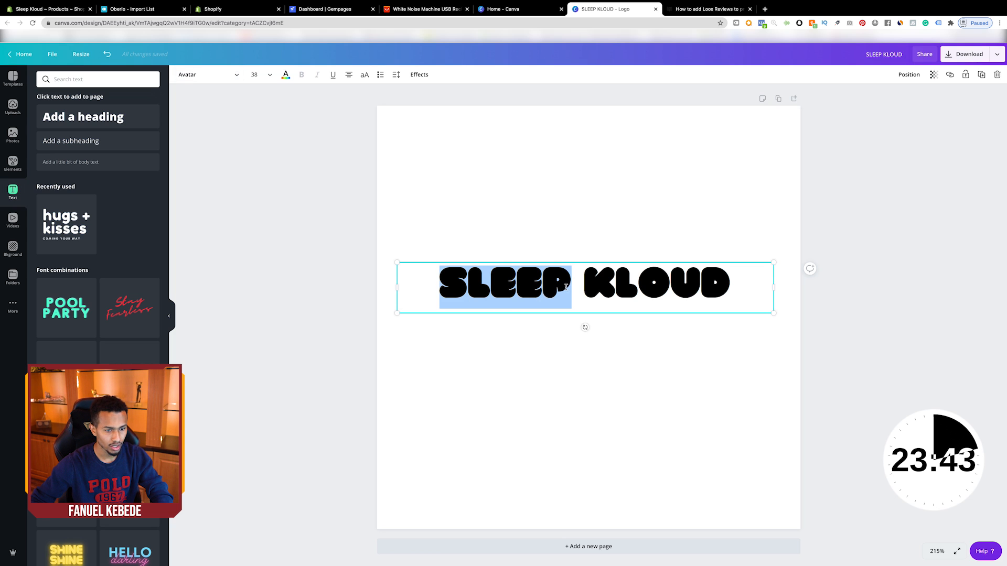
{"action": "left_click", "coordinate": [552, 242]}
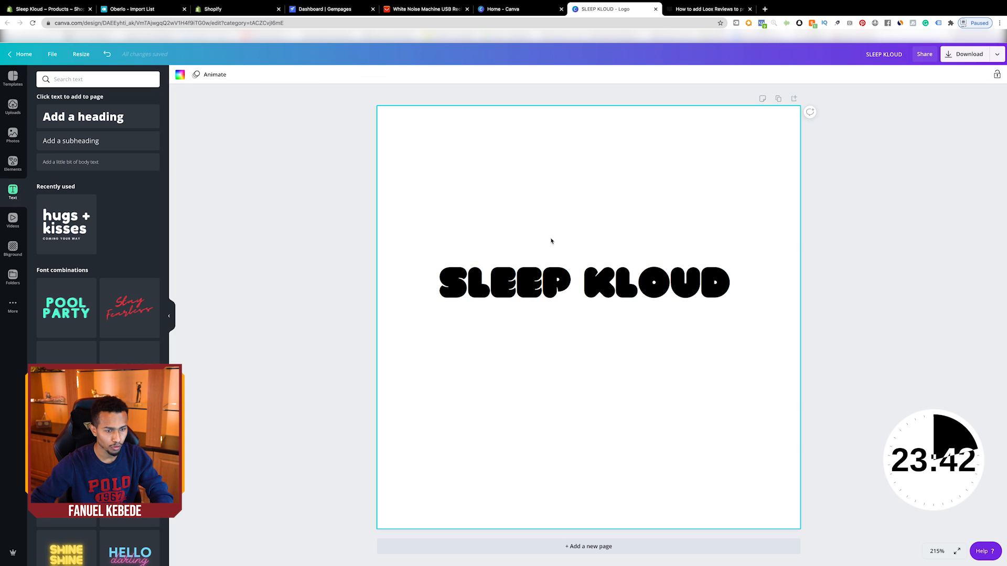
Switch to GemPages and start creating a new home page from the pre-built templates
{"action": "left_click", "coordinate": [323, 10]}
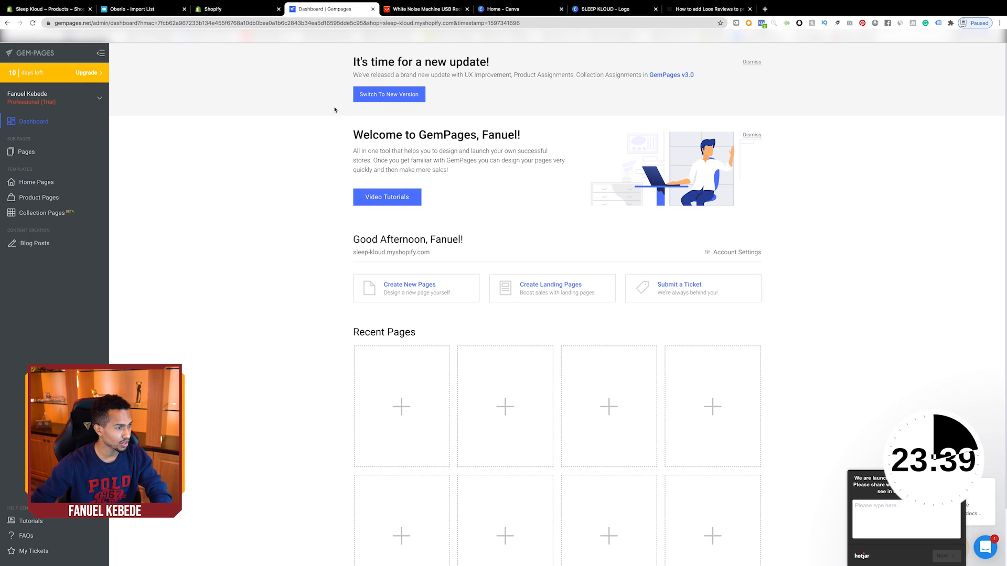
{"action": "left_click", "coordinate": [58, 184]}
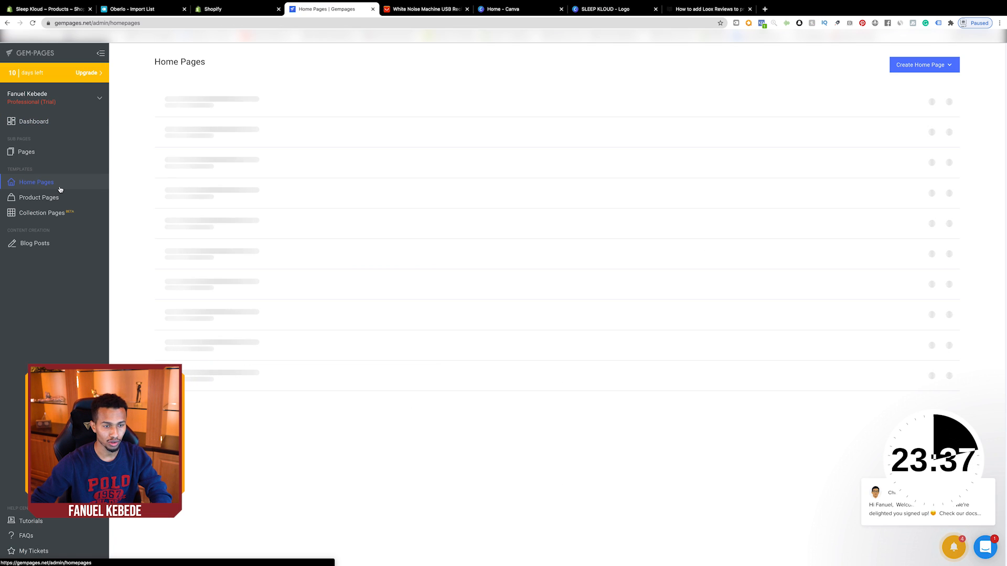
{"action": "left_click", "coordinate": [922, 64]}
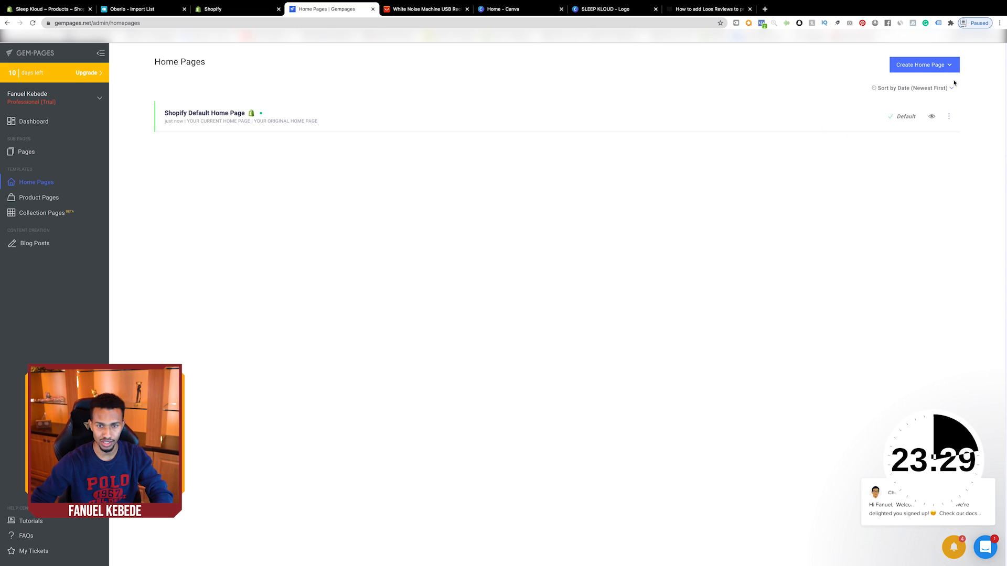
{"action": "mouse_move", "coordinate": [932, 73]}
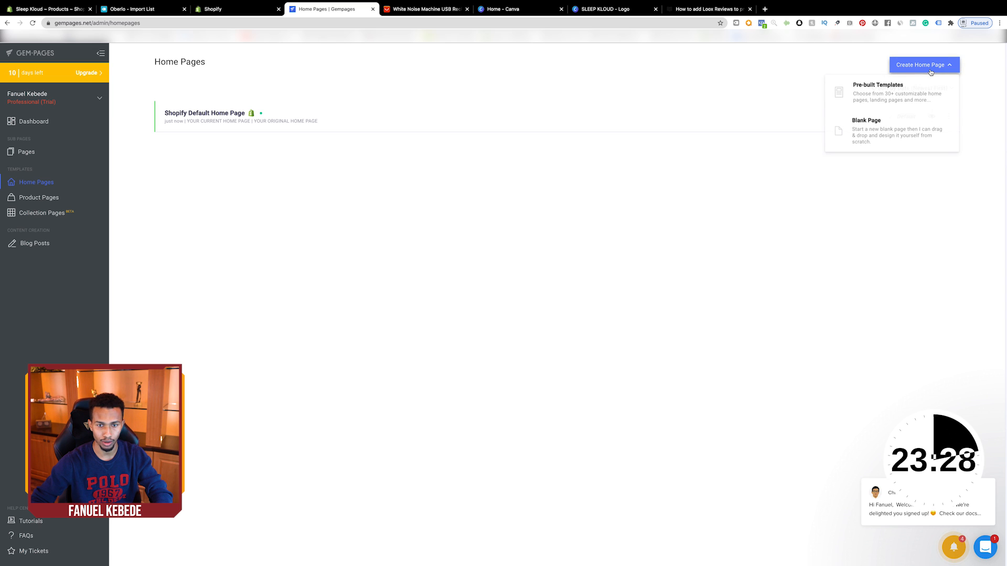
{"action": "left_click", "coordinate": [882, 95]}
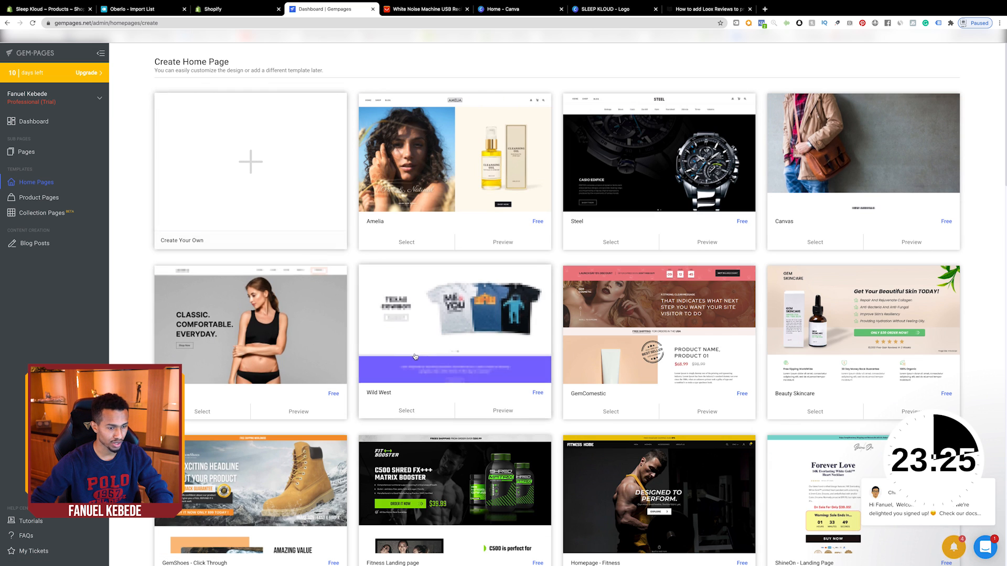
Create the home page from the GemShoes - Click Through template and name it Kloud
{"action": "scroll", "coordinate": [415, 357], "scroll_direction": "down", "scroll_amount": 1}
{"action": "scroll", "coordinate": [415, 357], "scroll_direction": "down", "scroll_amount": 4}
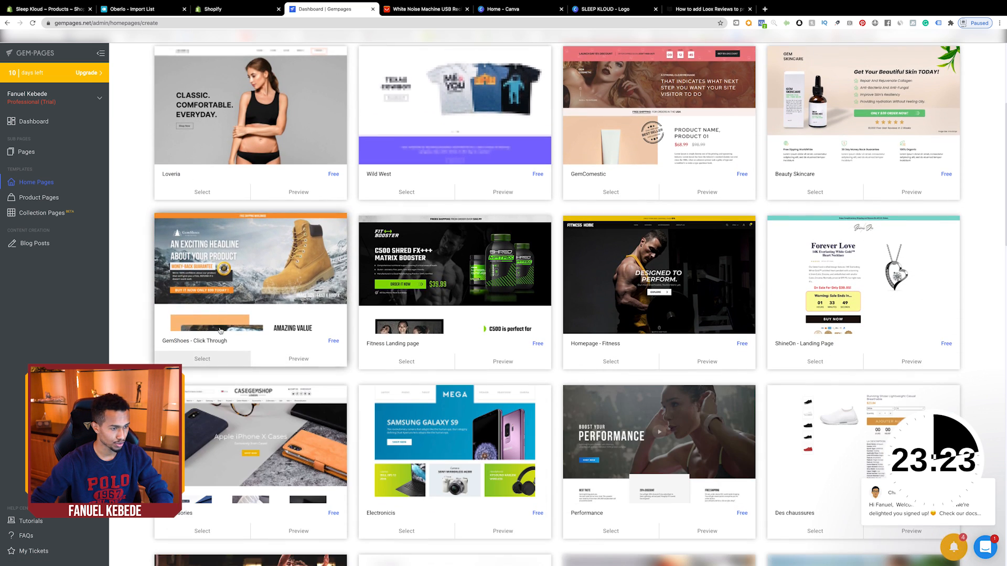
{"action": "left_click", "coordinate": [215, 359]}
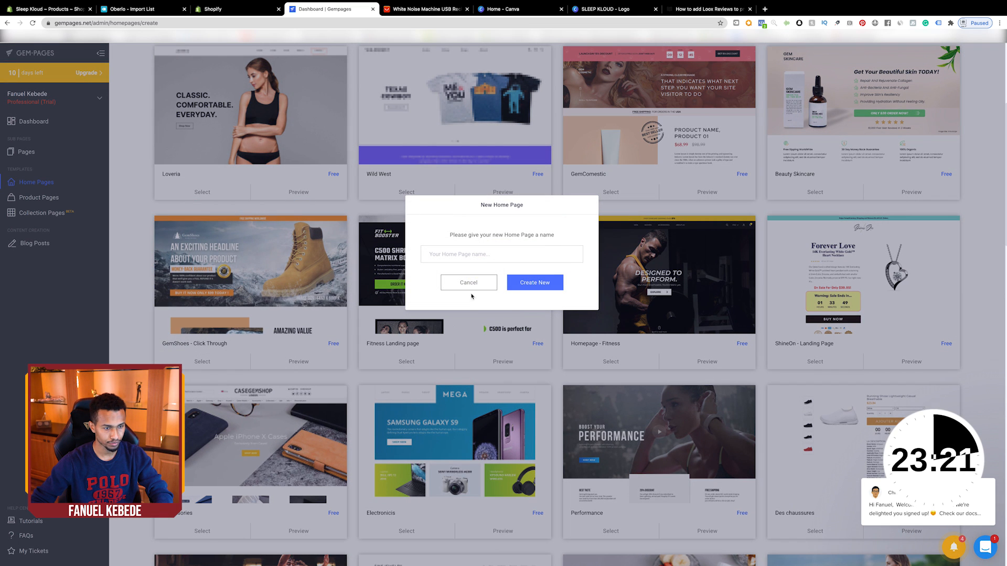
{"action": "type", "text": "Ko"}
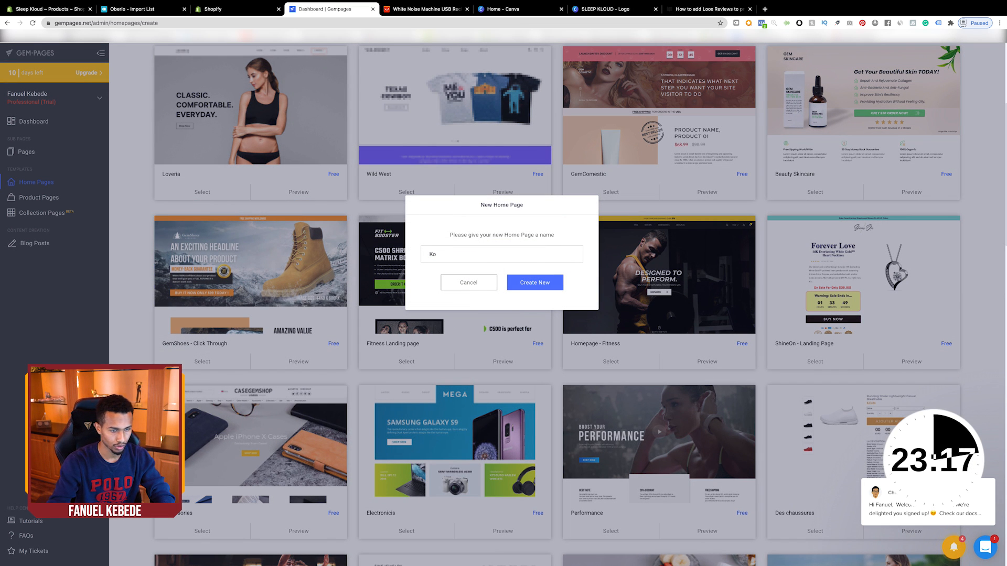
{"action": "type", "text": "oudloud"}
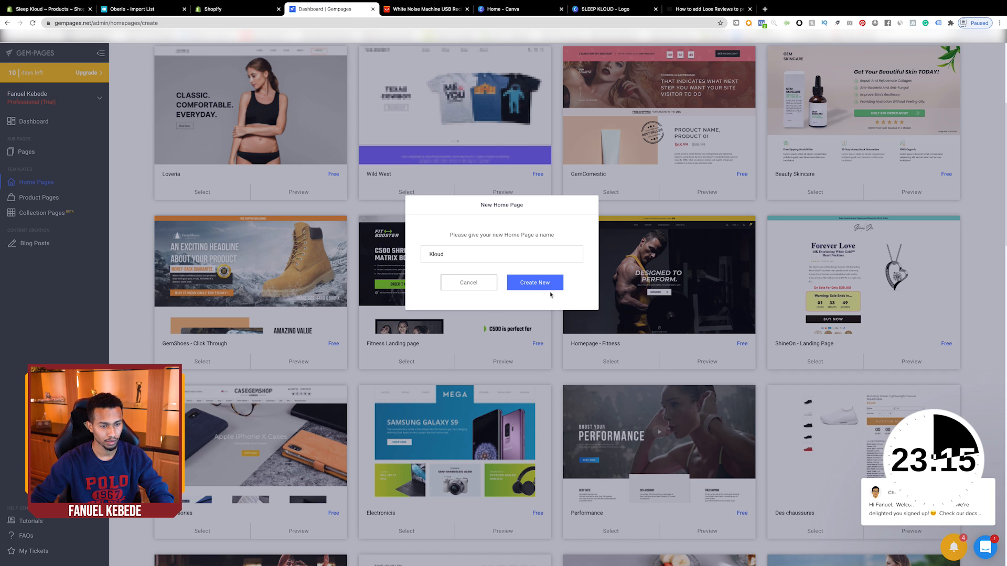
{"action": "left_click", "coordinate": [543, 288]}
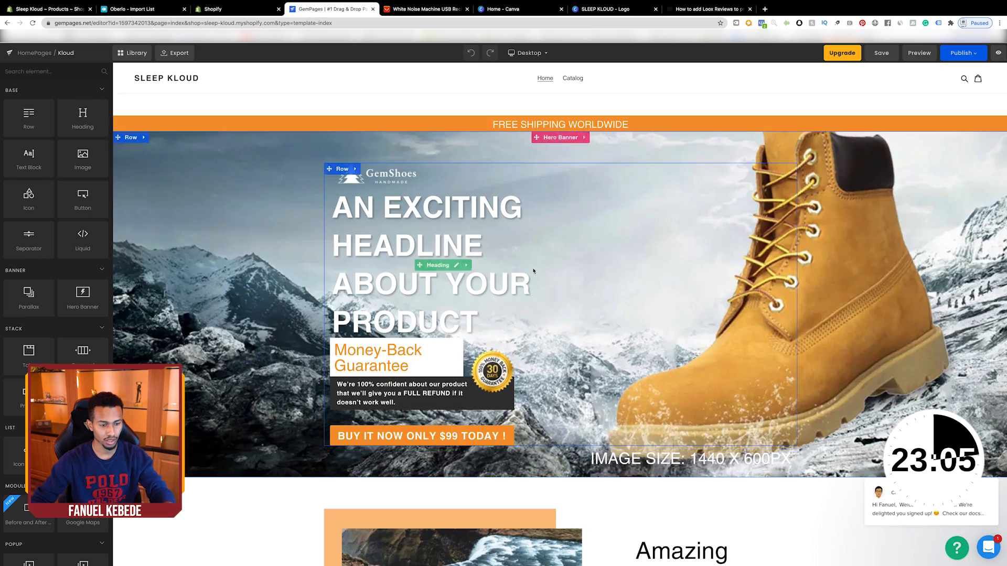
Change the background color of the hero banner's BUY IT NOW button to the light blue #46b8f1
{"action": "scroll", "coordinate": [534, 271], "scroll_direction": "down", "scroll_amount": 15}
{"action": "scroll", "coordinate": [533, 271], "scroll_direction": "up", "scroll_amount": 10}
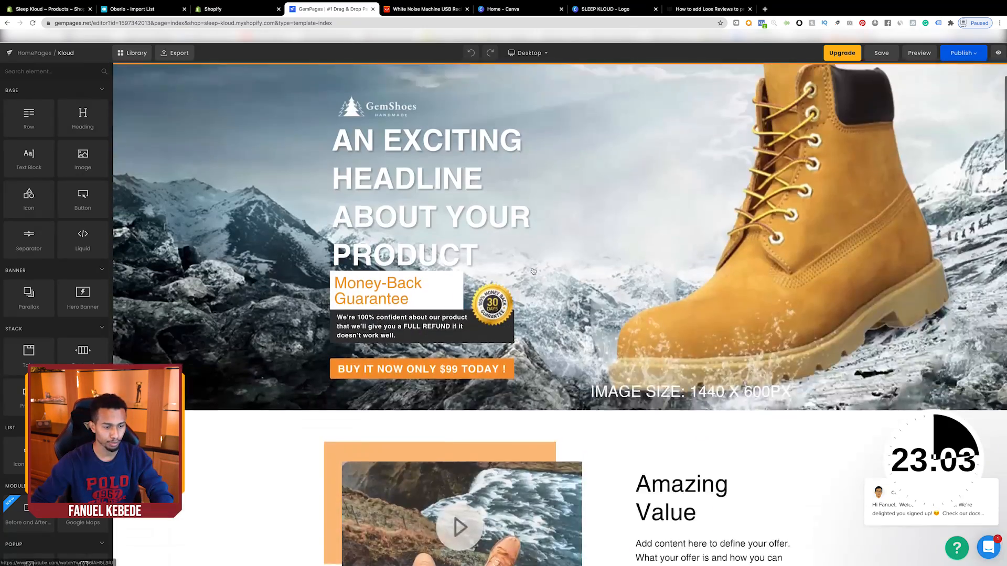
{"action": "scroll", "coordinate": [303, 348], "scroll_direction": "down", "scroll_amount": 3}
{"action": "scroll", "coordinate": [290, 337], "scroll_direction": "up", "scroll_amount": 1}
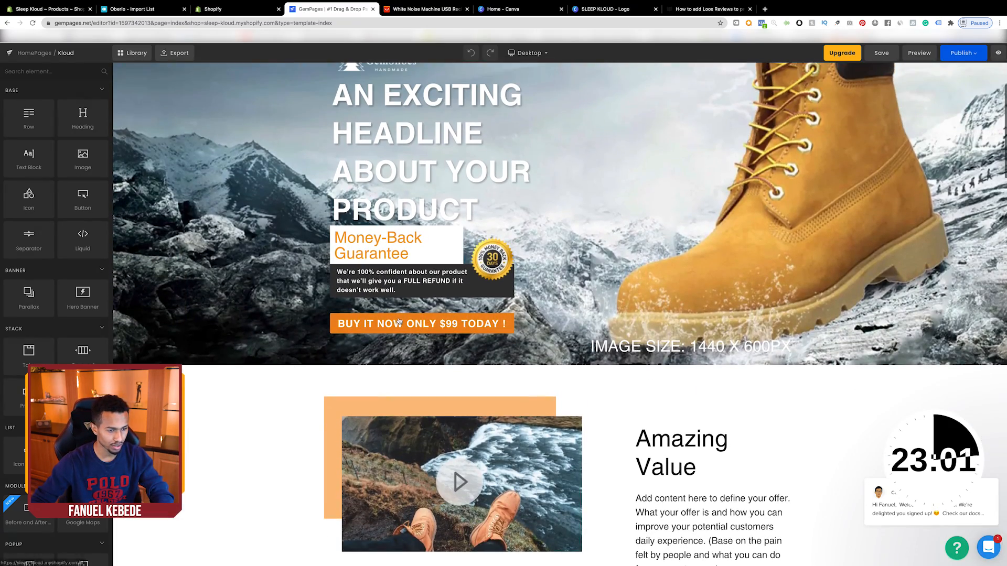
{"action": "left_click", "coordinate": [423, 324]}
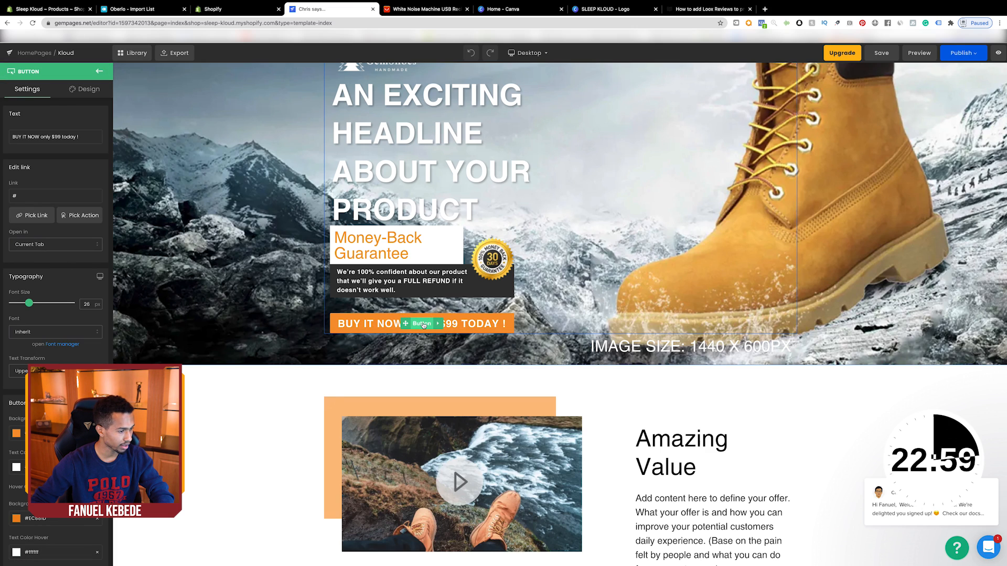
{"action": "left_click", "coordinate": [16, 433]}
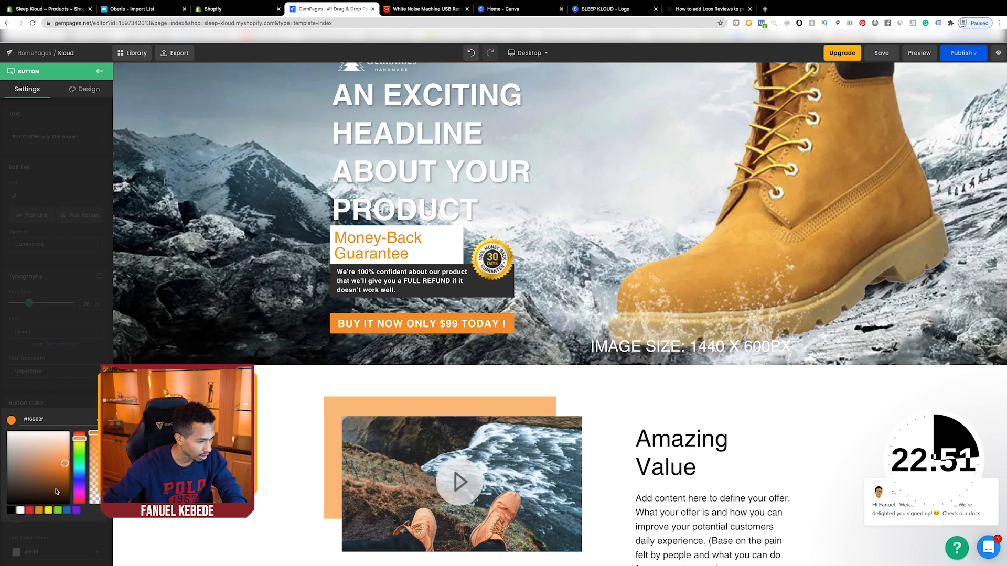
{"action": "left_click", "coordinate": [78, 474]}
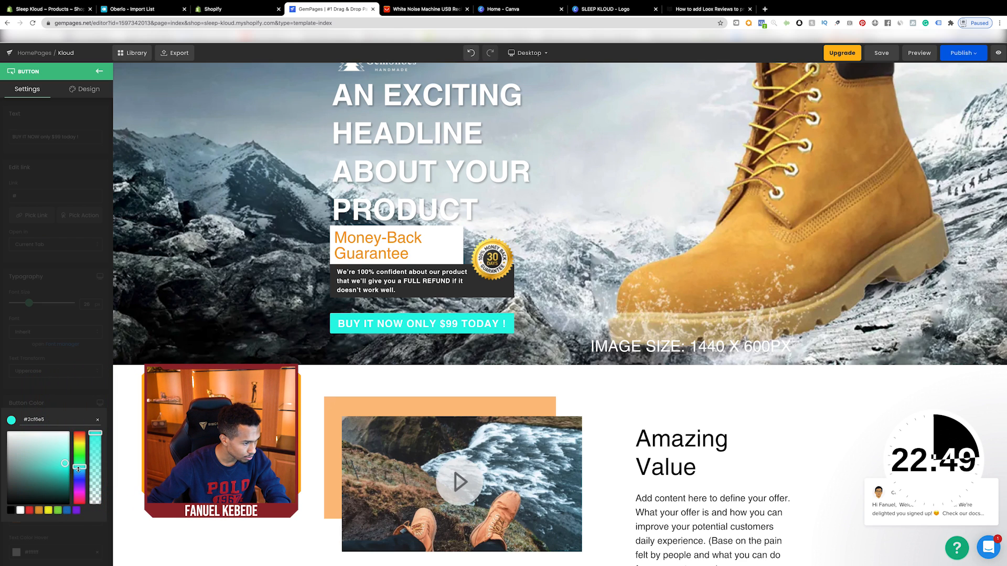
{"action": "left_click_drag", "start_coordinate": [80, 473], "coordinate": [82, 470]}
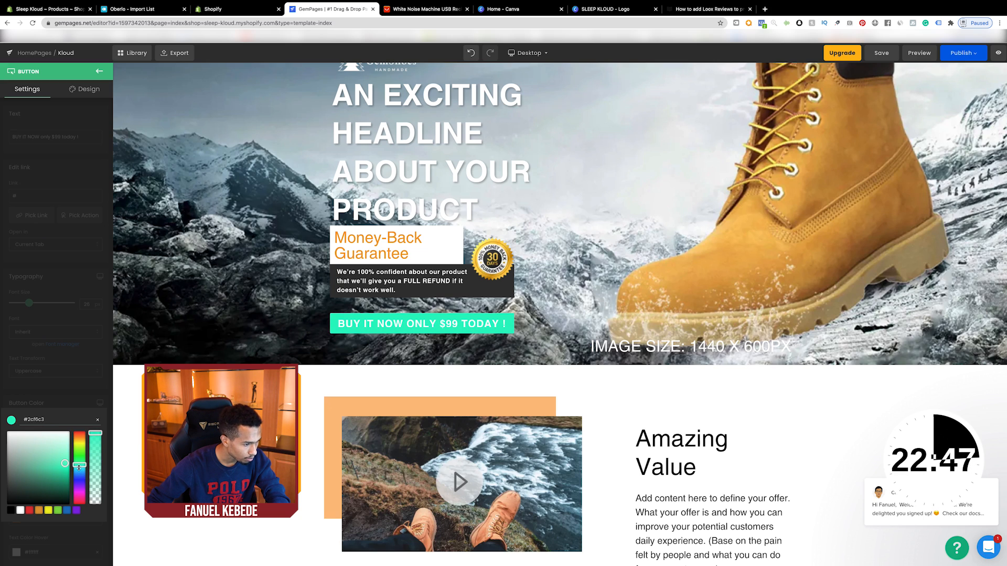
{"action": "left_click_drag", "start_coordinate": [82, 475], "coordinate": [63, 463]}
{"action": "left_click_drag", "start_coordinate": [61, 461], "coordinate": [61, 461]}
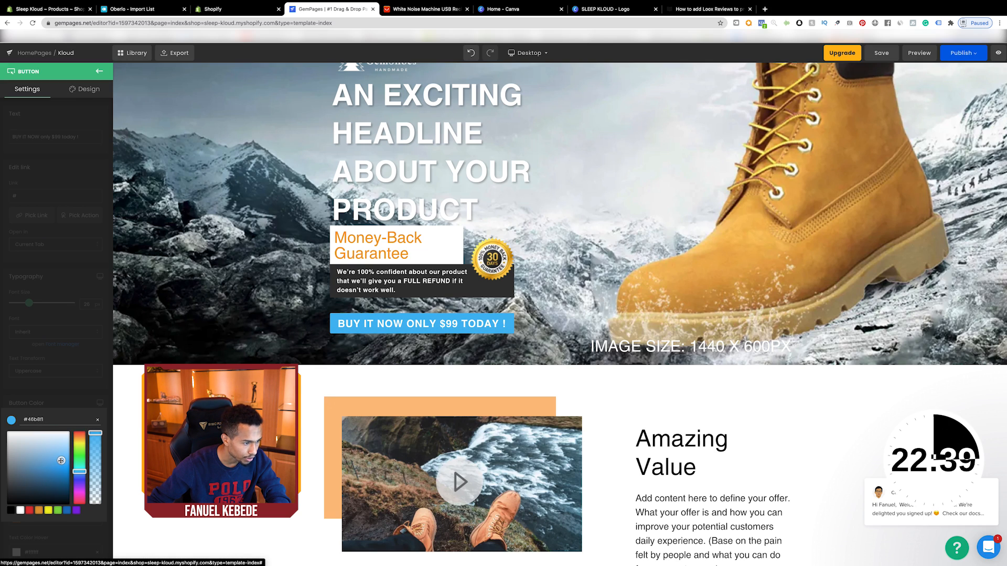
Copy the hex code of the button's background color and close the color picker
{"action": "left_click_drag", "start_coordinate": [61, 420], "coordinate": [25, 420]}
{"action": "key", "text": "ctrl+c"}
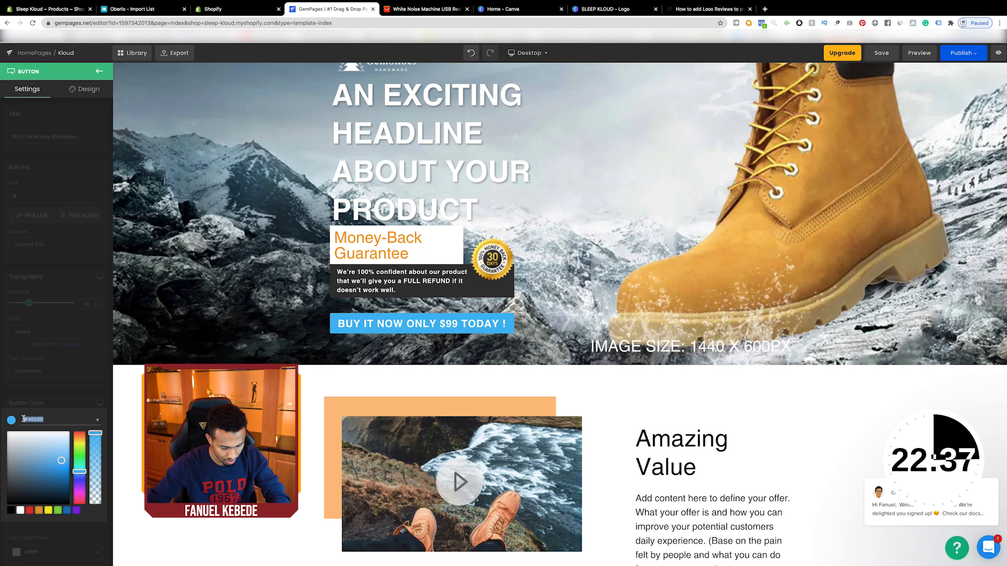
{"action": "left_click", "coordinate": [92, 380]}
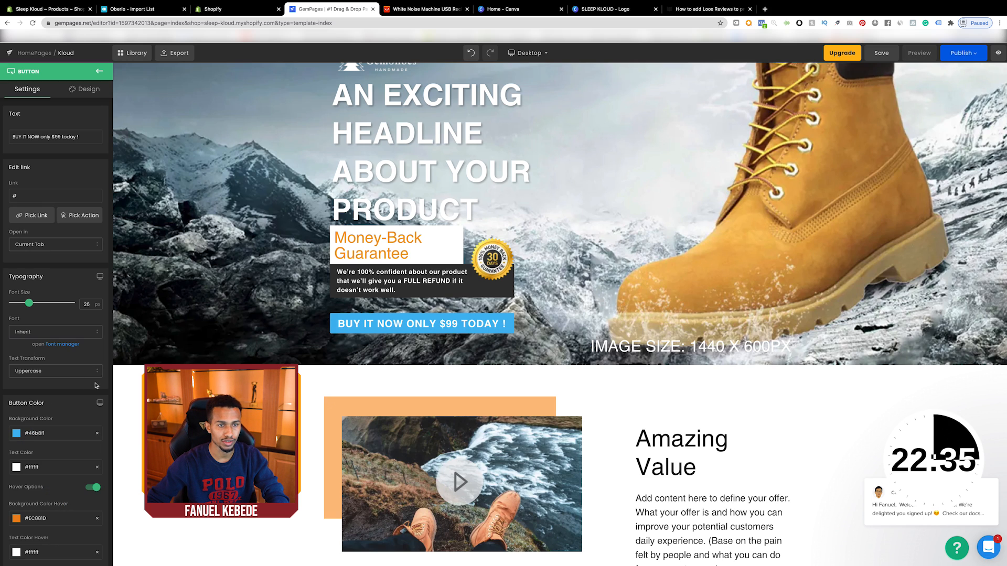
Switch to the Canva logo design and center the SLEEP KLOUD text box horizontally on the page
{"action": "left_click", "coordinate": [624, 9]}
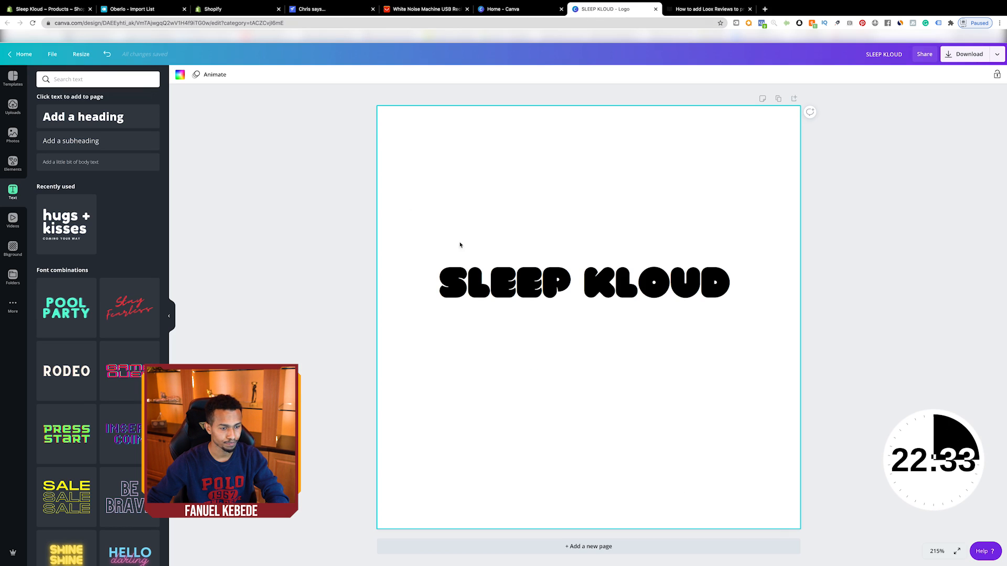
{"action": "left_click", "coordinate": [485, 294]}
{"action": "left_click_drag", "start_coordinate": [540, 286], "coordinate": [567, 286]}
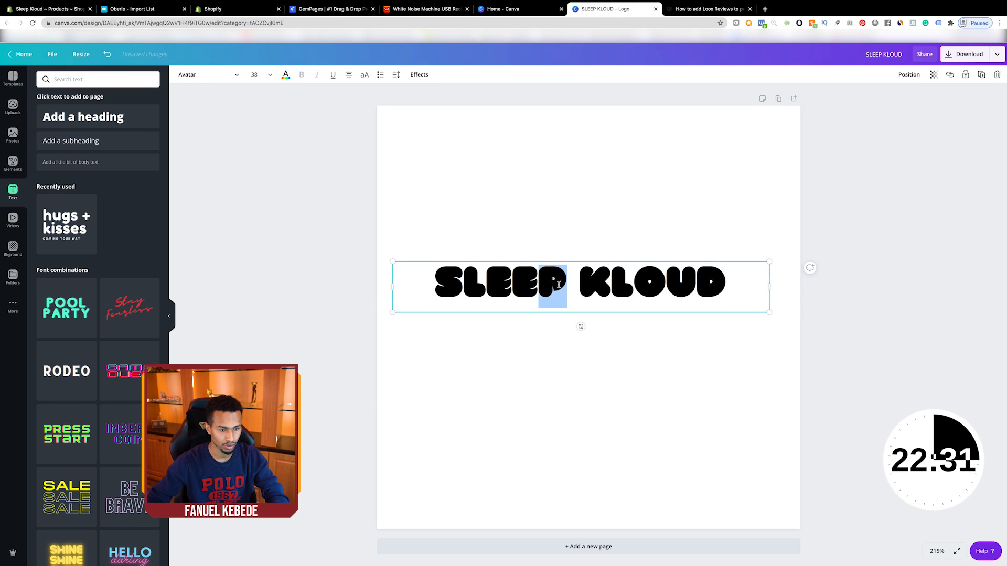
{"action": "left_click", "coordinate": [610, 346]}
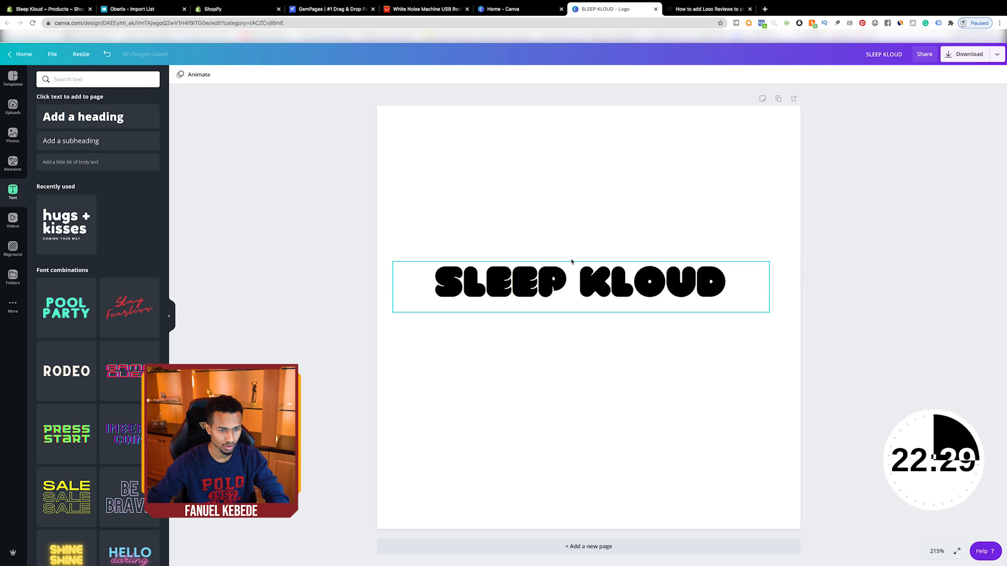
{"action": "left_click", "coordinate": [573, 262]}
{"action": "double_click", "coordinate": [585, 312]}
{"action": "left_click", "coordinate": [553, 324]}
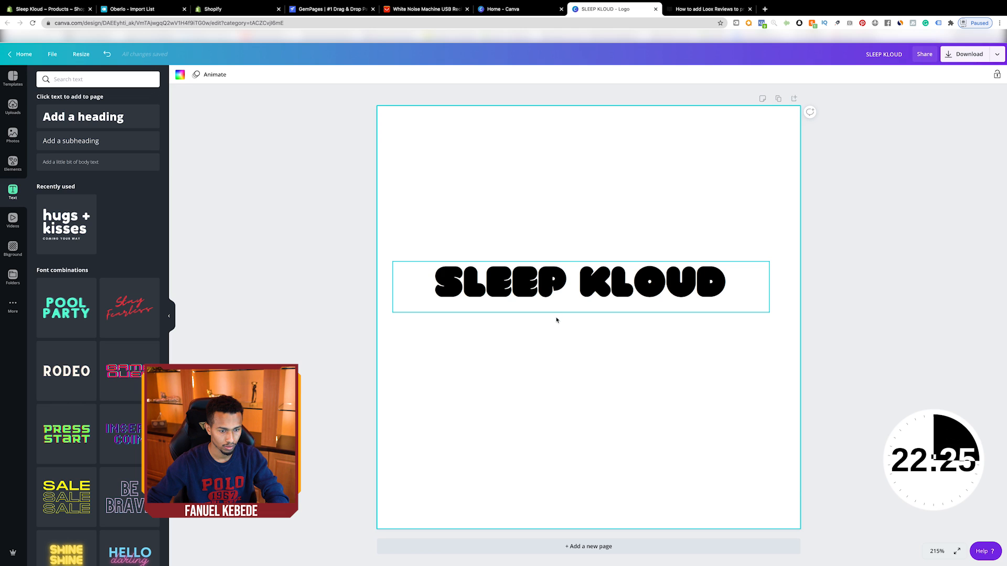
{"action": "left_click", "coordinate": [559, 315]}
{"action": "left_click", "coordinate": [427, 243]}
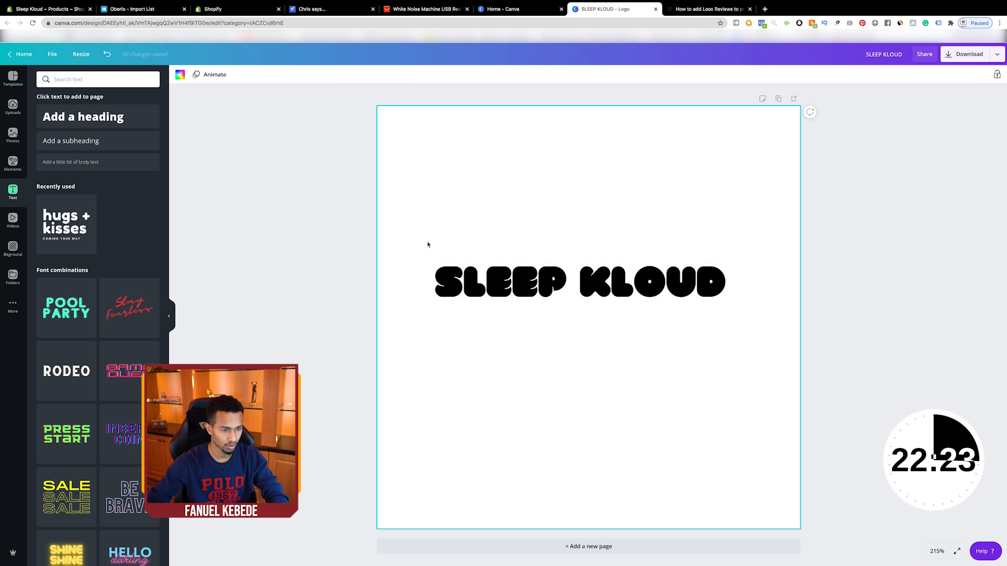
{"action": "left_click", "coordinate": [582, 315]}
{"action": "left_click_drag", "start_coordinate": [588, 313], "coordinate": [460, 294]}
Color only the word SLEEP with the copied blue #46b8f1 and deselect the text
{"action": "left_click", "coordinate": [505, 290]}
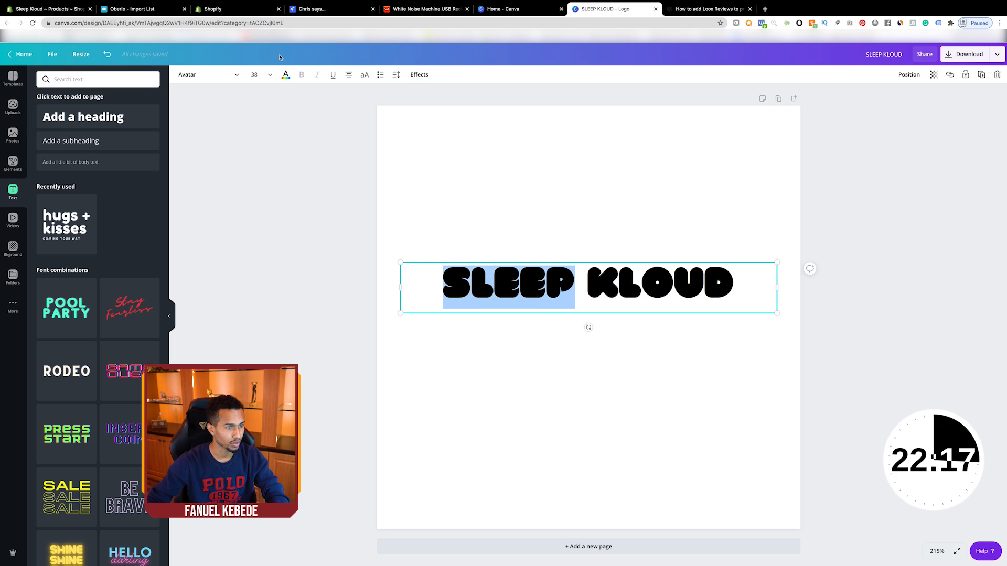
{"action": "left_click", "coordinate": [286, 74]}
{"action": "left_click", "coordinate": [92, 79]}
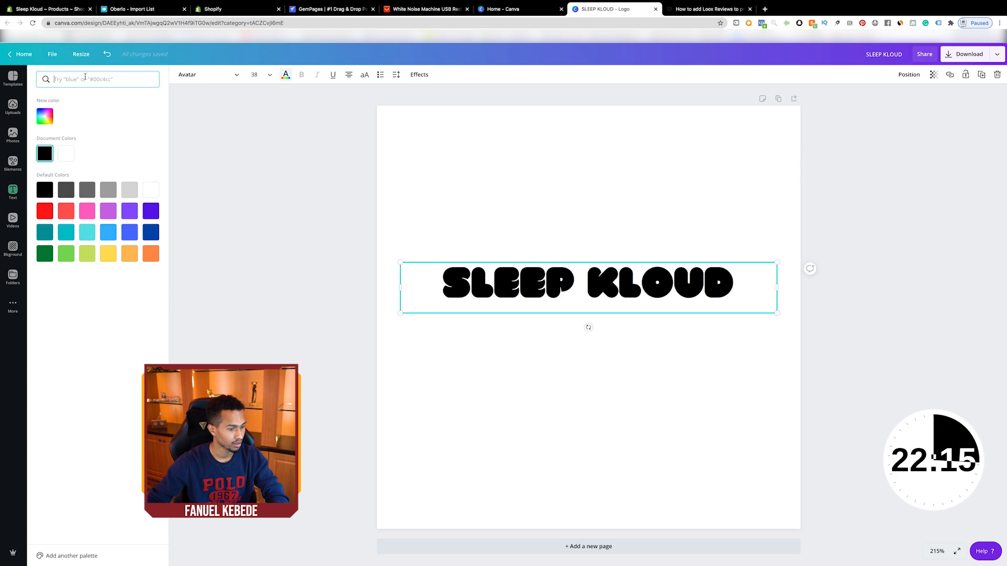
{"action": "key", "text": "ctrl+v"}
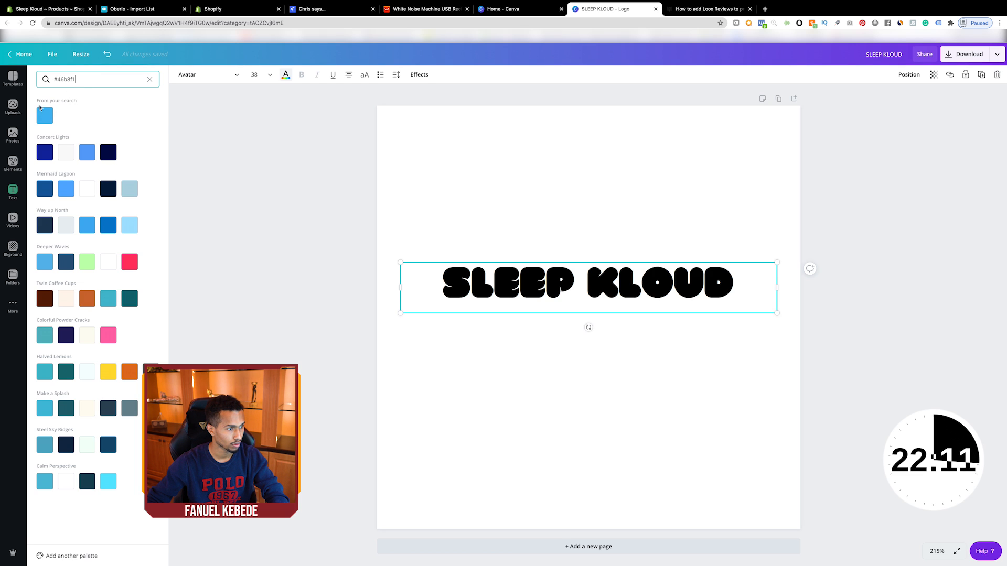
{"action": "left_click", "coordinate": [46, 115]}
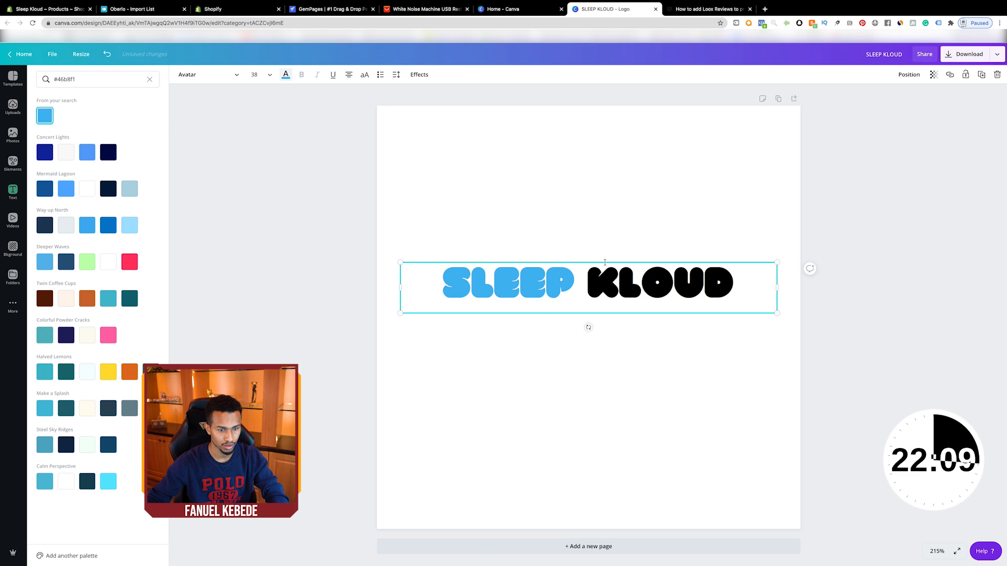
{"action": "left_click", "coordinate": [690, 295]}
{"action": "left_click", "coordinate": [674, 228]}
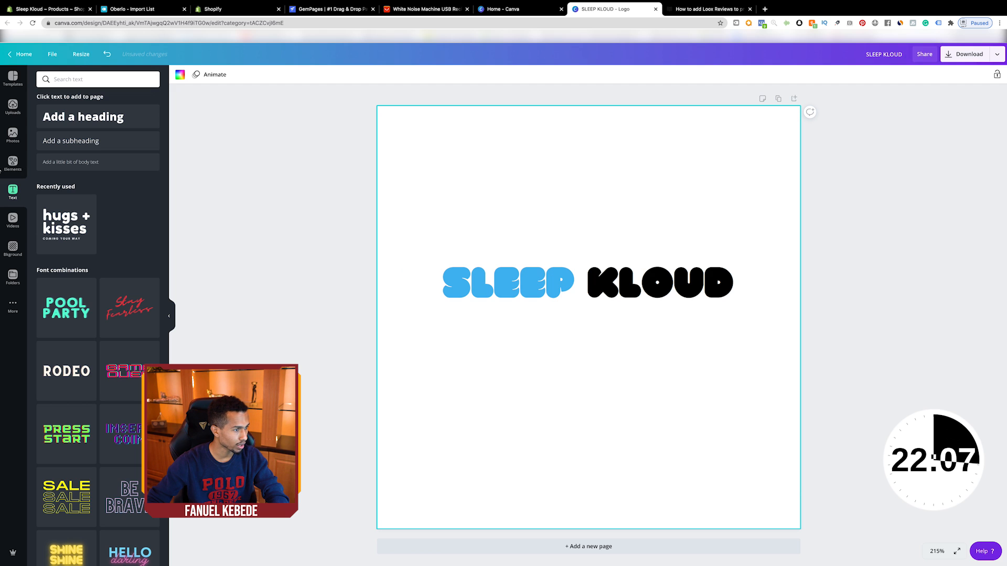
Search the elements for cloud and place the double-cloud graphic over the upper part of the D in KLOUD
{"action": "left_click", "coordinate": [13, 162]}
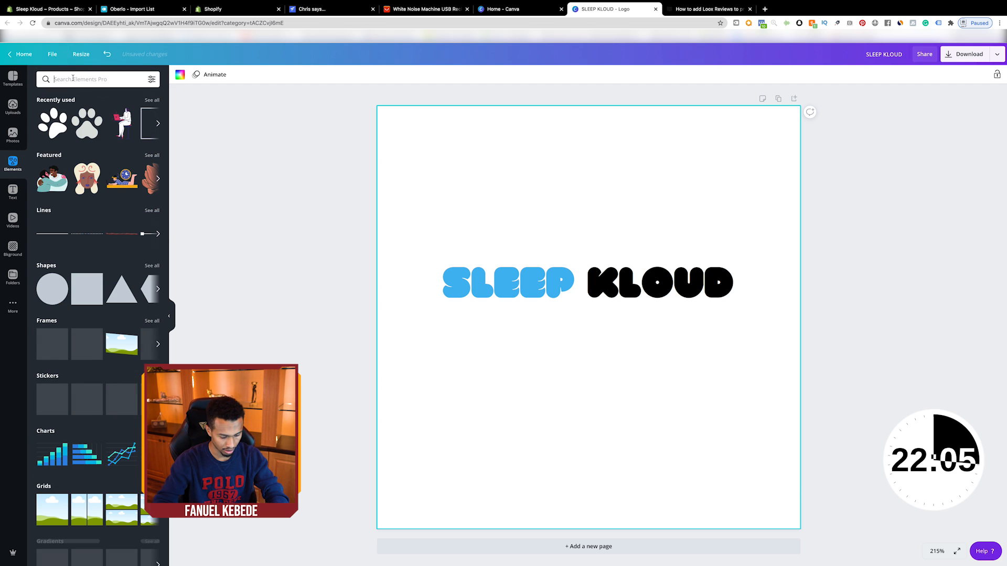
{"action": "type", "text": "cloud"}
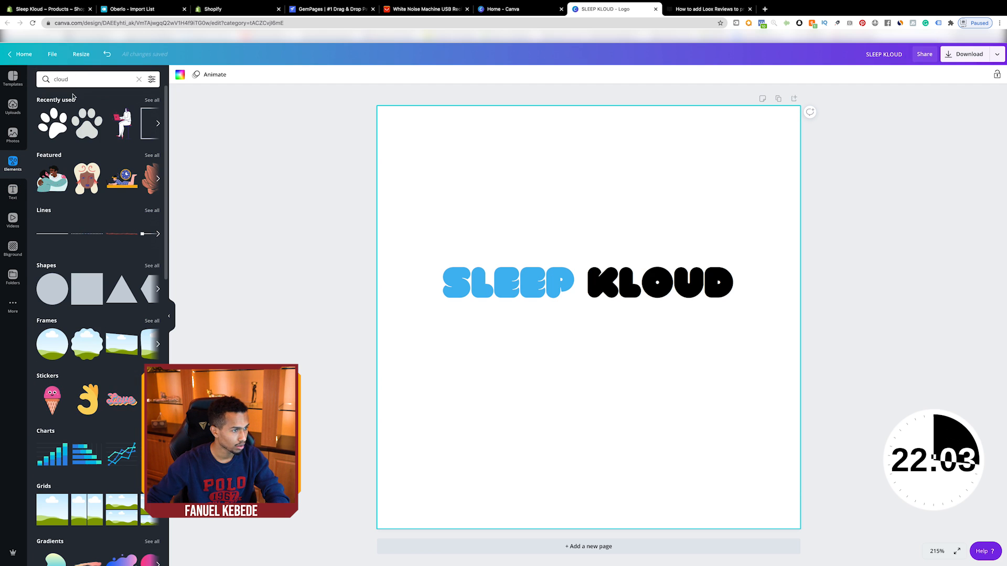
{"action": "key", "text": "Return"}
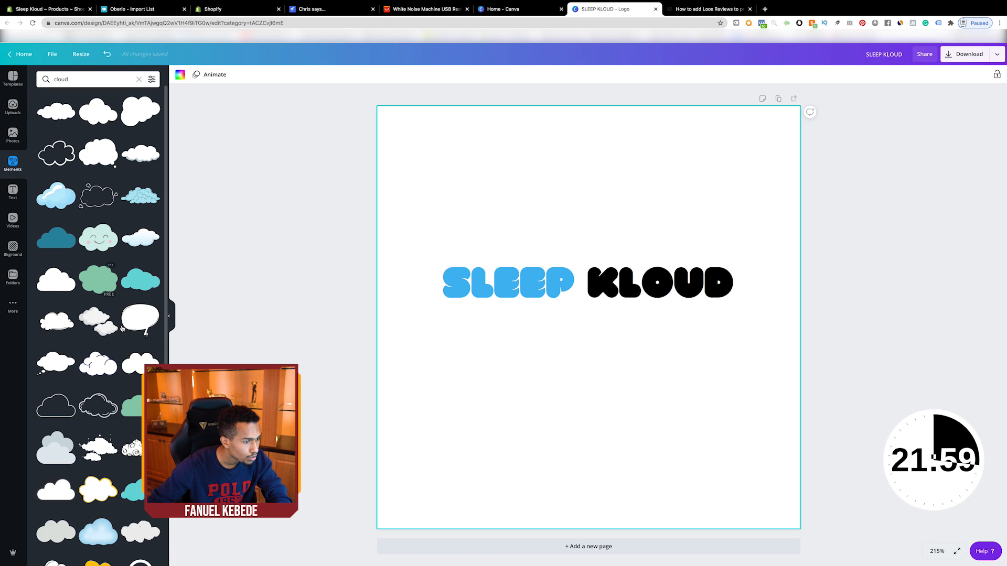
{"action": "left_click_drag", "start_coordinate": [114, 330], "coordinate": [730, 259]}
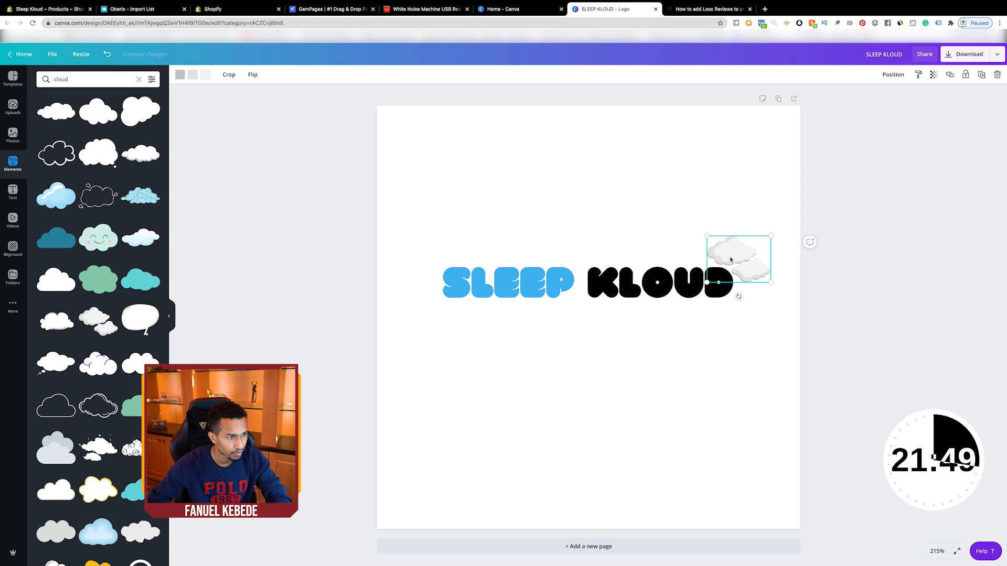
Change the darkest gray of the cloud graphic to #46b8f1
{"action": "left_click", "coordinate": [180, 75]}
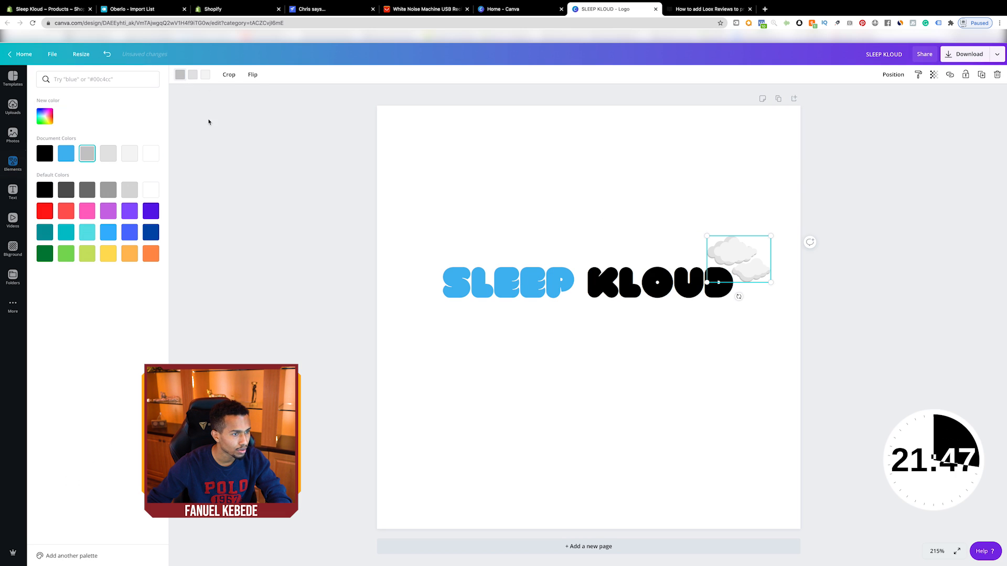
{"action": "type", "text": "#46b8f1"}
{"action": "left_click", "coordinate": [46, 115]}
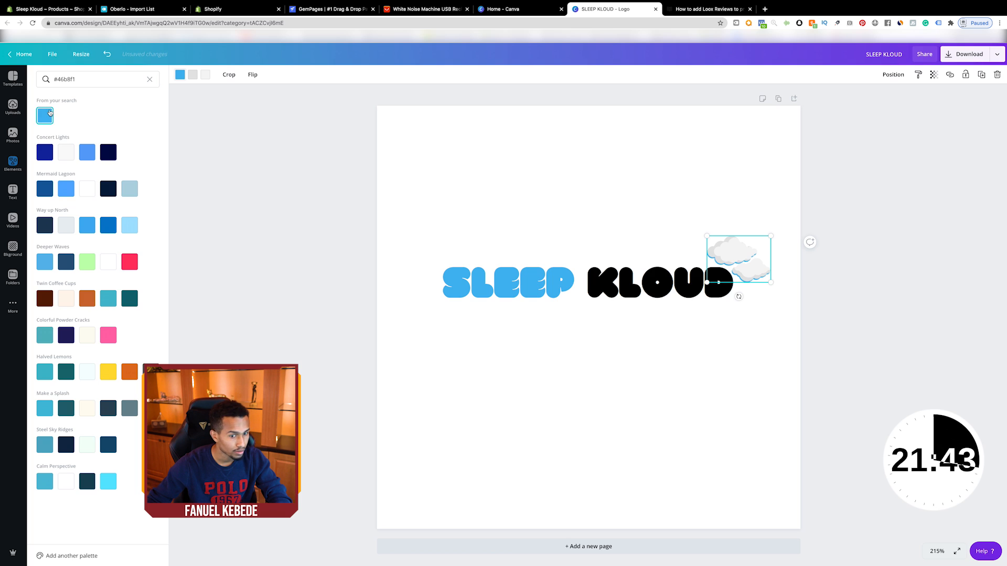
Change the middle gray of the cloud graphic to #46b8f1 as well and deselect the graphic
{"action": "left_click", "coordinate": [192, 75]}
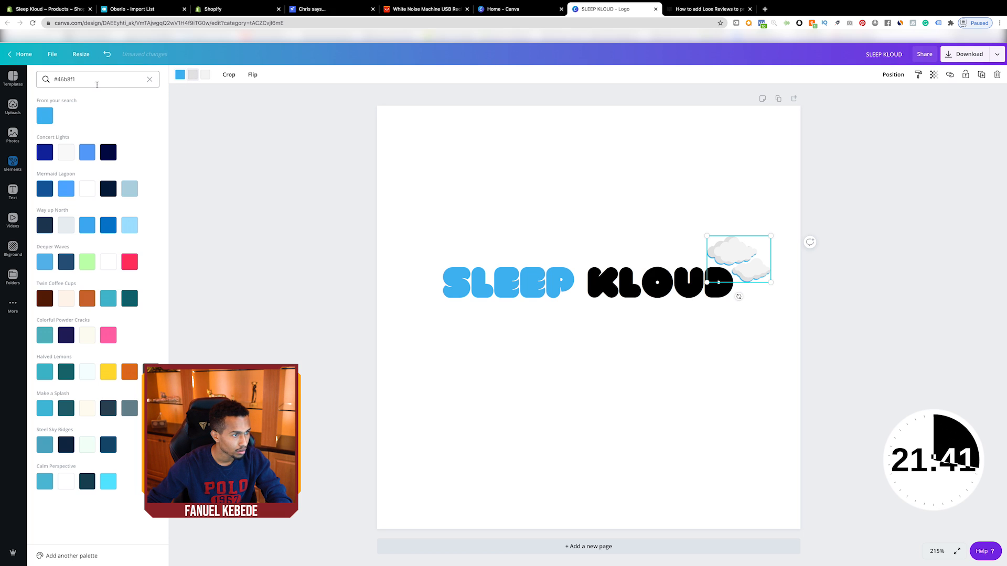
{"action": "left_click_drag", "start_coordinate": [88, 80], "coordinate": [53, 79]}
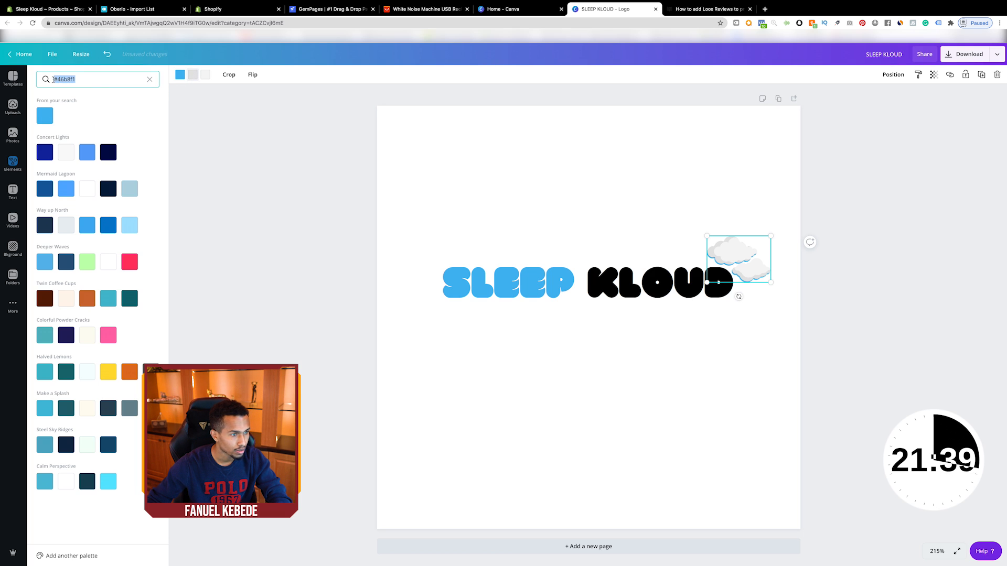
{"action": "left_click", "coordinate": [51, 118]}
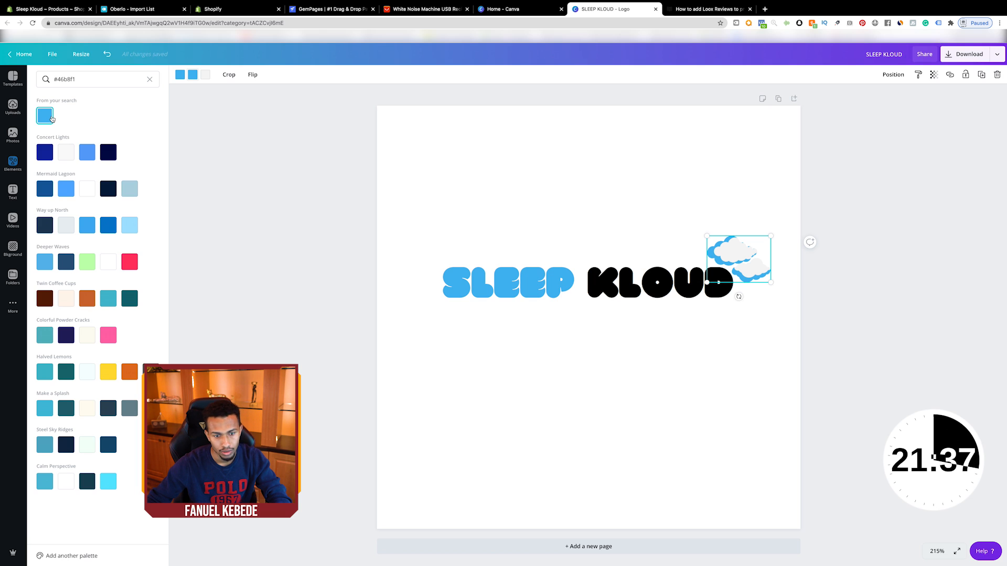
{"action": "left_click", "coordinate": [580, 335]}
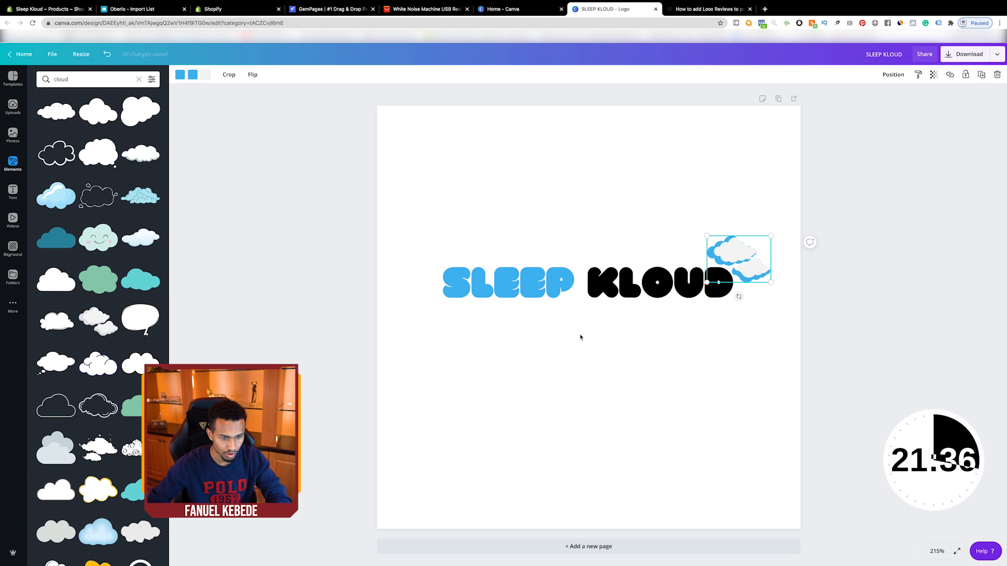
{"action": "left_click", "coordinate": [629, 238]}
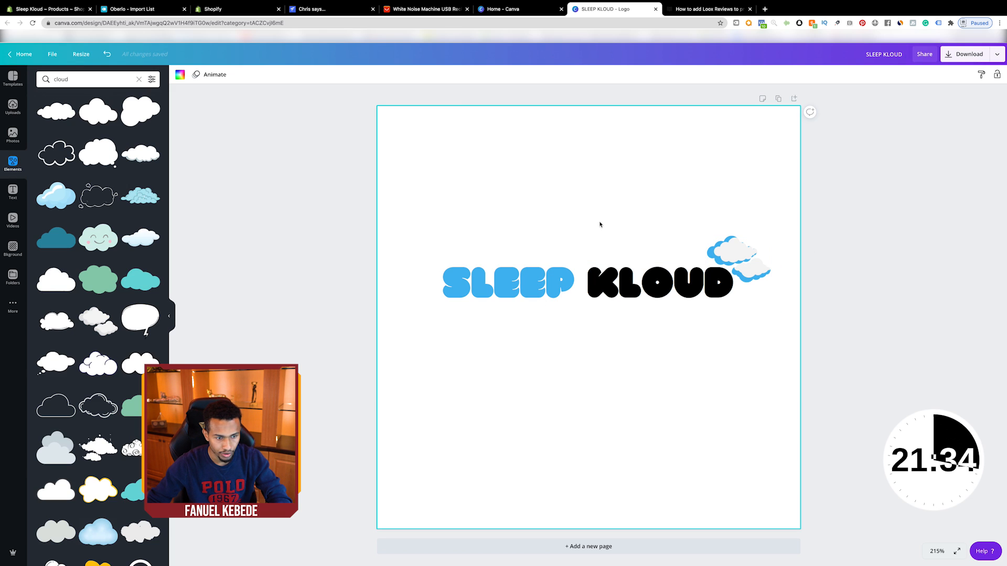
Color only the word KLOUD white and deselect the text
{"action": "left_click", "coordinate": [596, 283]}
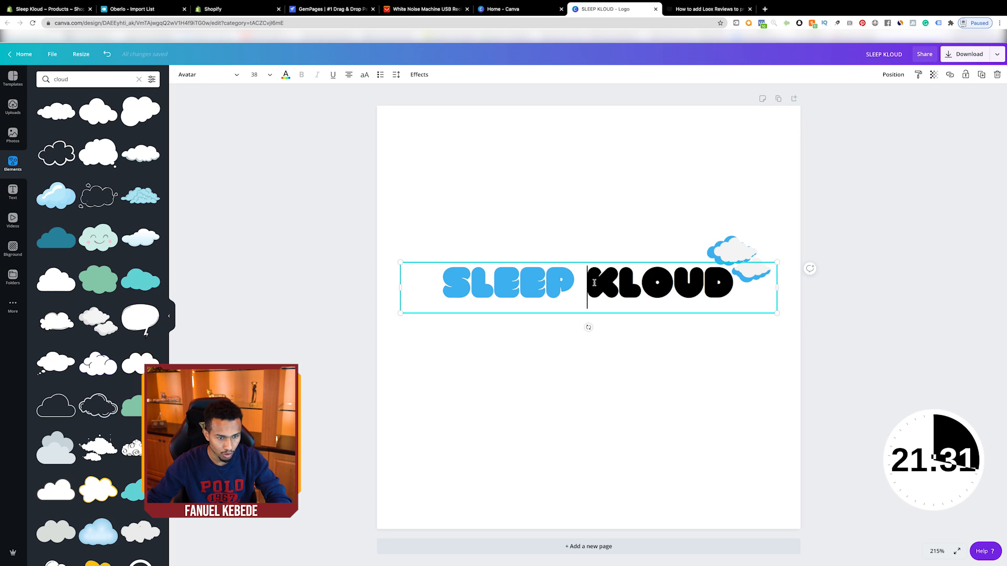
{"action": "double_click", "coordinate": [594, 283]}
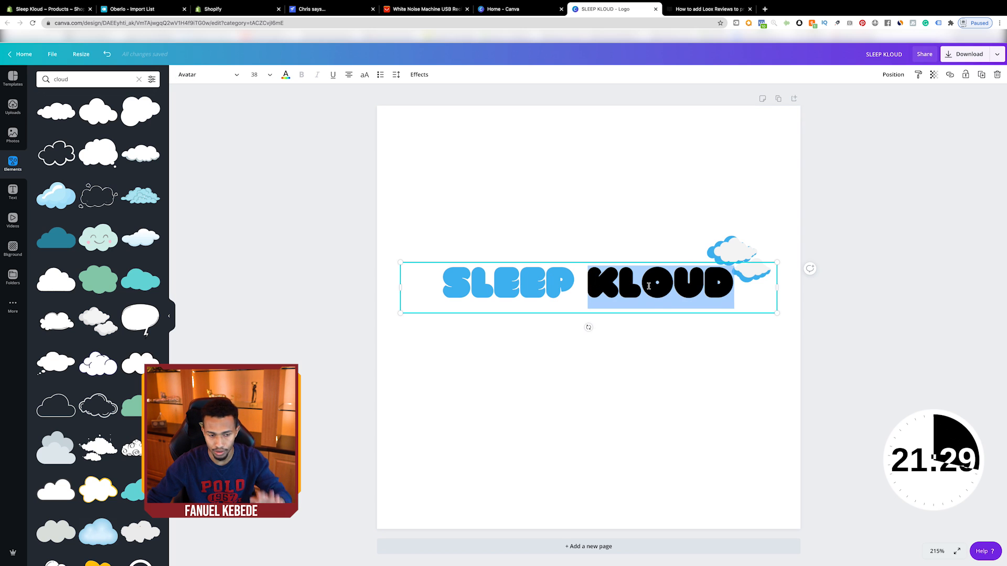
{"action": "left_click", "coordinate": [285, 74]}
{"action": "left_click", "coordinate": [108, 153]}
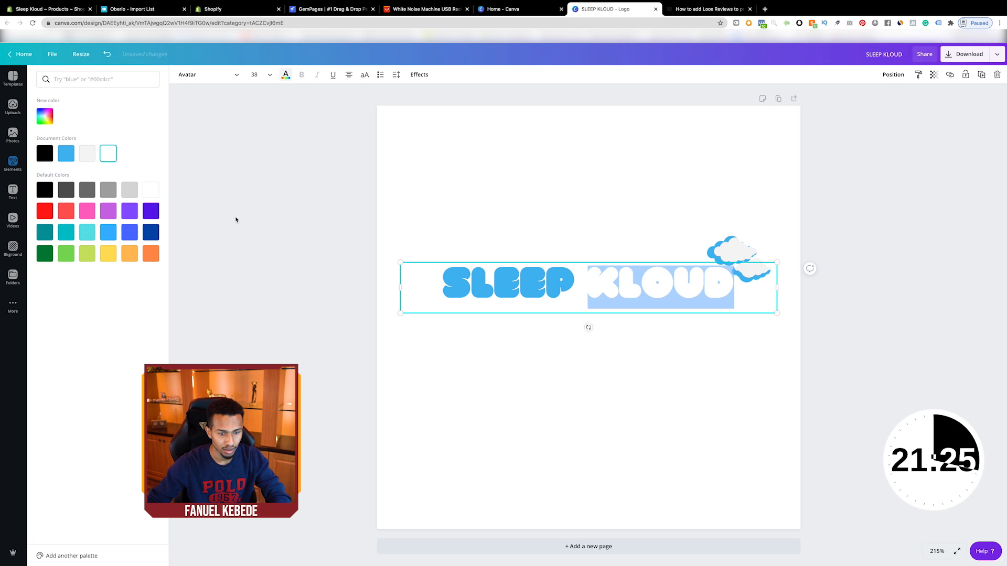
{"action": "left_click", "coordinate": [535, 363]}
{"action": "left_click", "coordinate": [565, 227]}
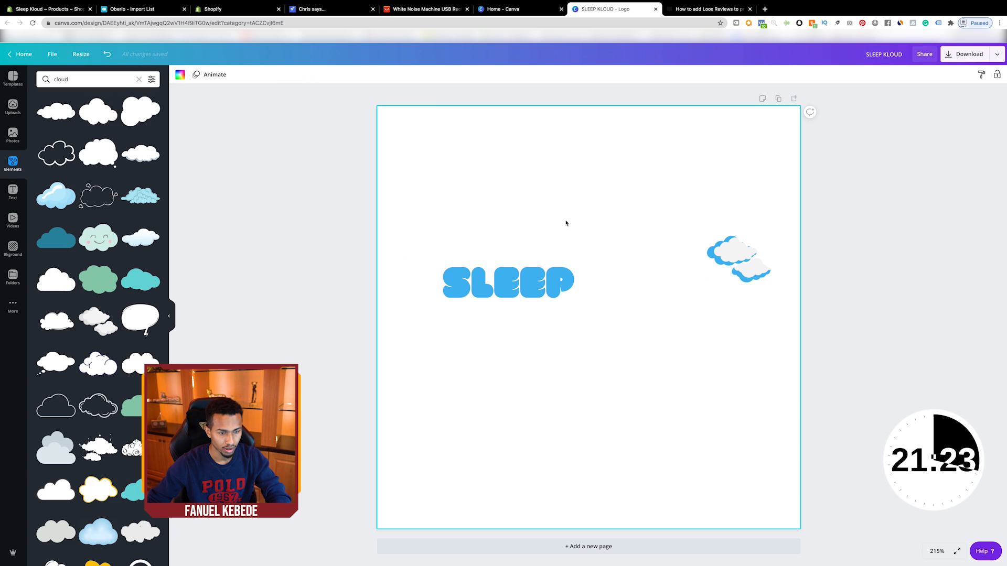
Download the logo as a PNG at 2x size (1000 x 1000 px) with a transparent background
{"action": "left_click", "coordinate": [978, 57]}
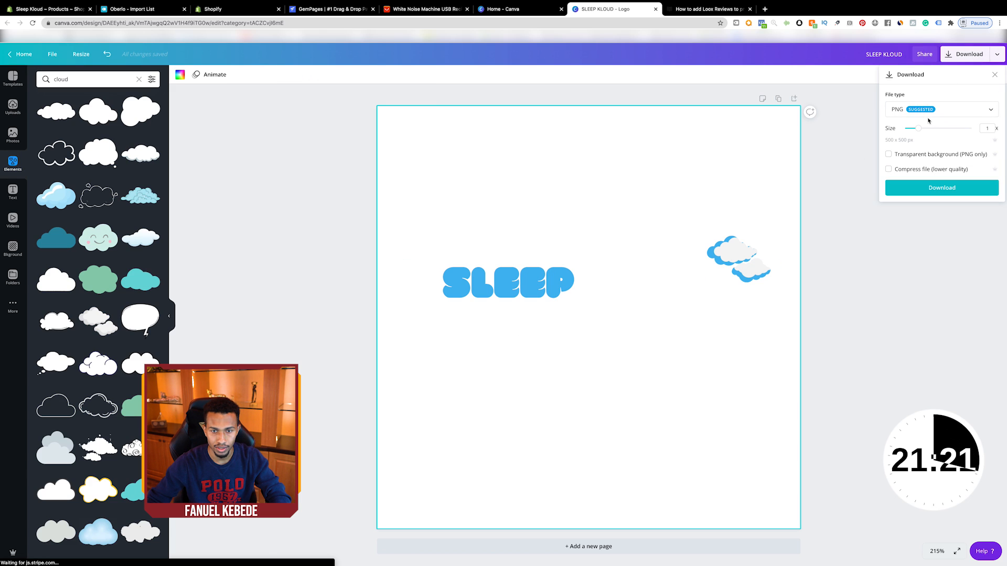
{"action": "left_click_drag", "start_coordinate": [919, 130], "coordinate": [945, 128]}
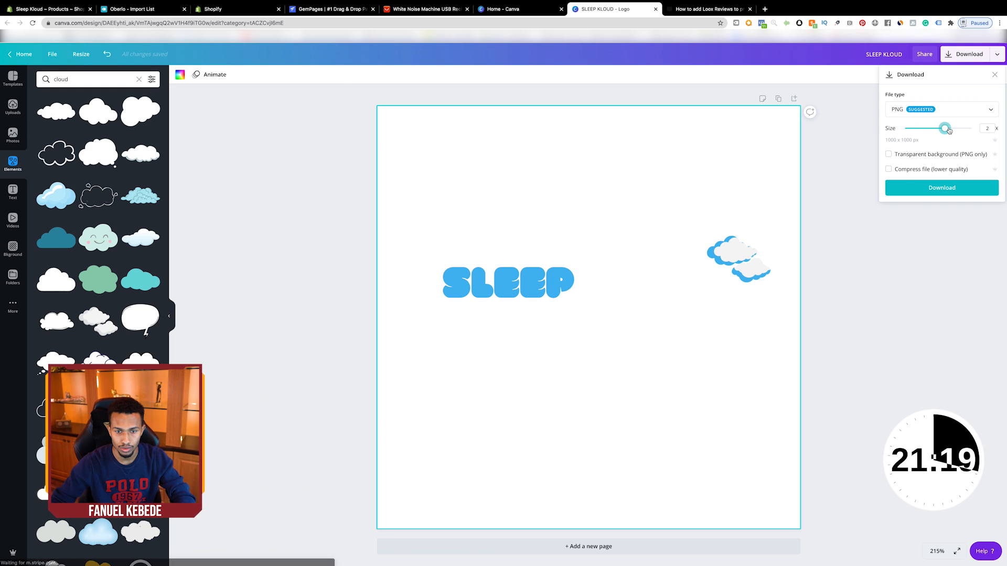
{"action": "left_click", "coordinate": [889, 154]}
{"action": "left_click", "coordinate": [929, 231]}
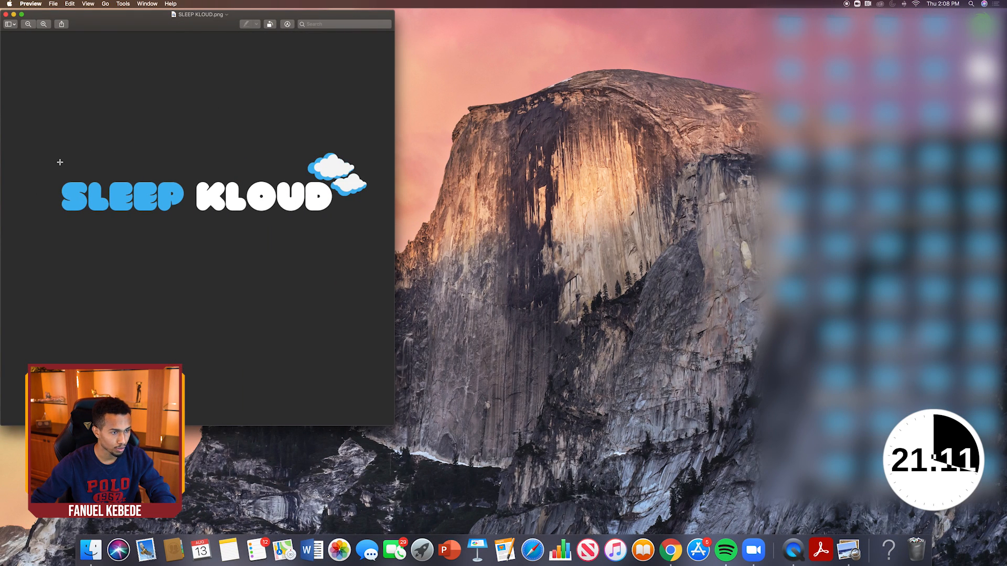
Crop SLEEP KLOUD.png in Preview closely around the lettering and clouds, and close the file
{"action": "left_click_drag", "start_coordinate": [48, 126], "coordinate": [370, 232]}
{"action": "left_click", "coordinate": [49, 123]}
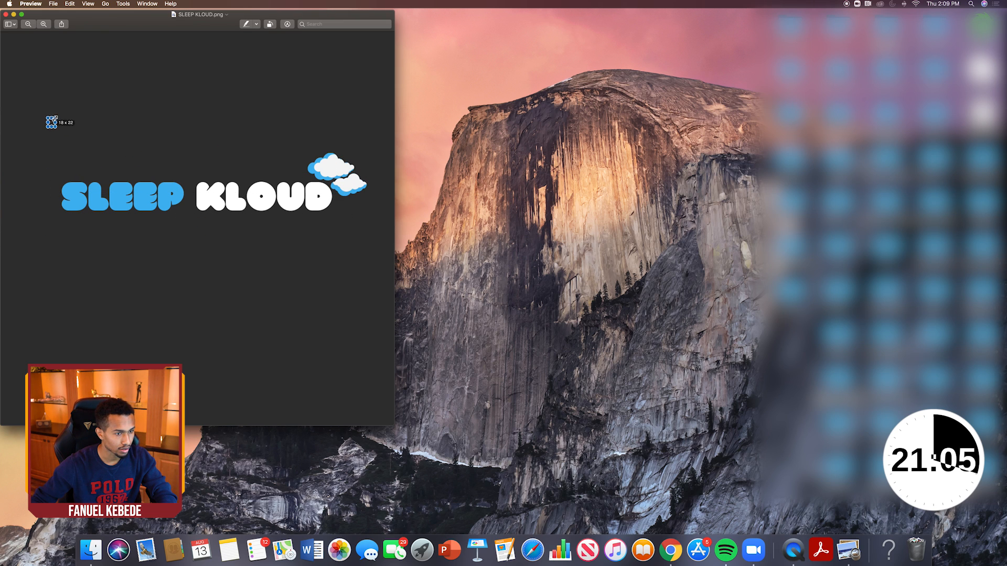
{"action": "left_click_drag", "start_coordinate": [59, 140], "coordinate": [372, 225]}
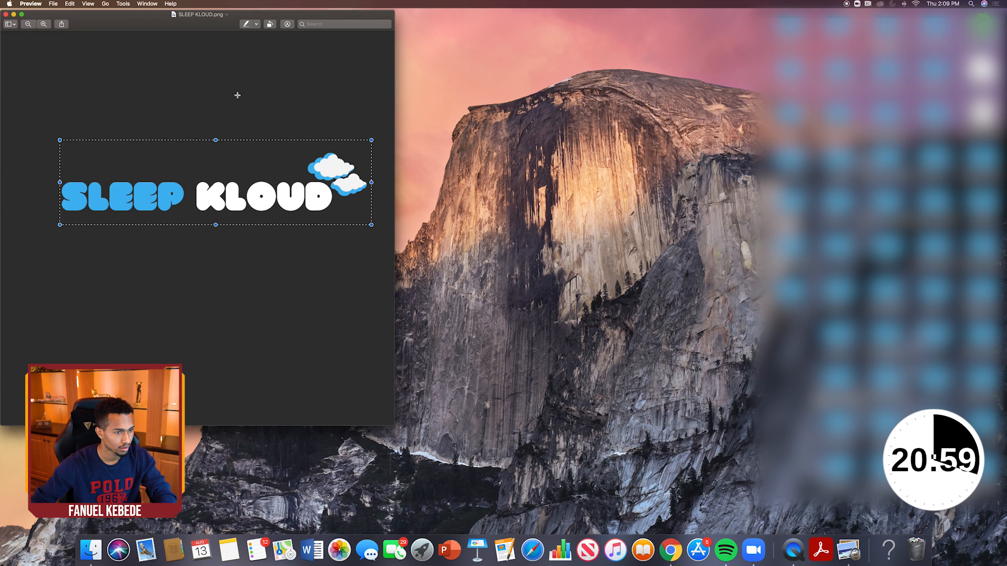
{"action": "left_click", "coordinate": [289, 26]}
{"action": "left_click", "coordinate": [223, 38]}
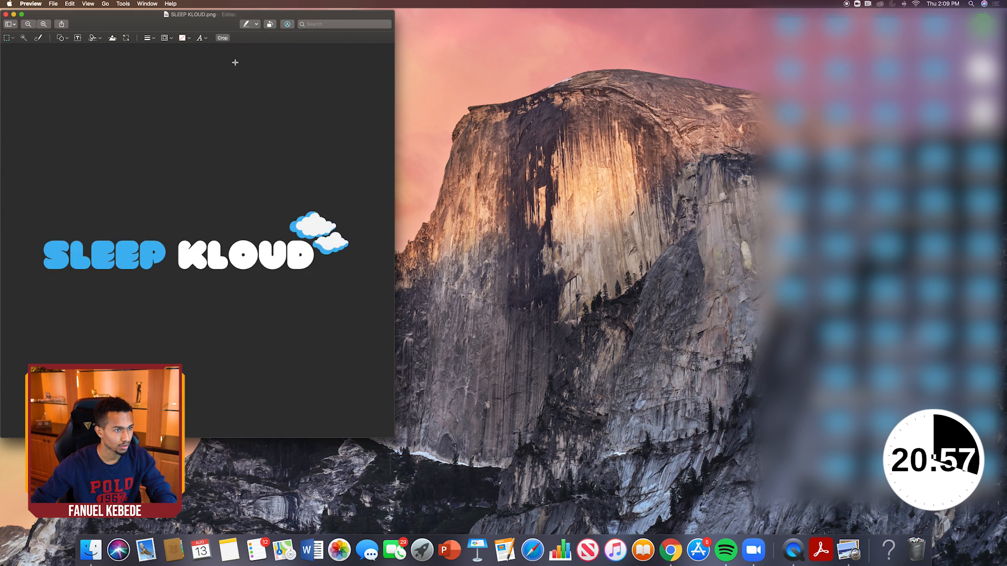
{"action": "left_click", "coordinate": [7, 15]}
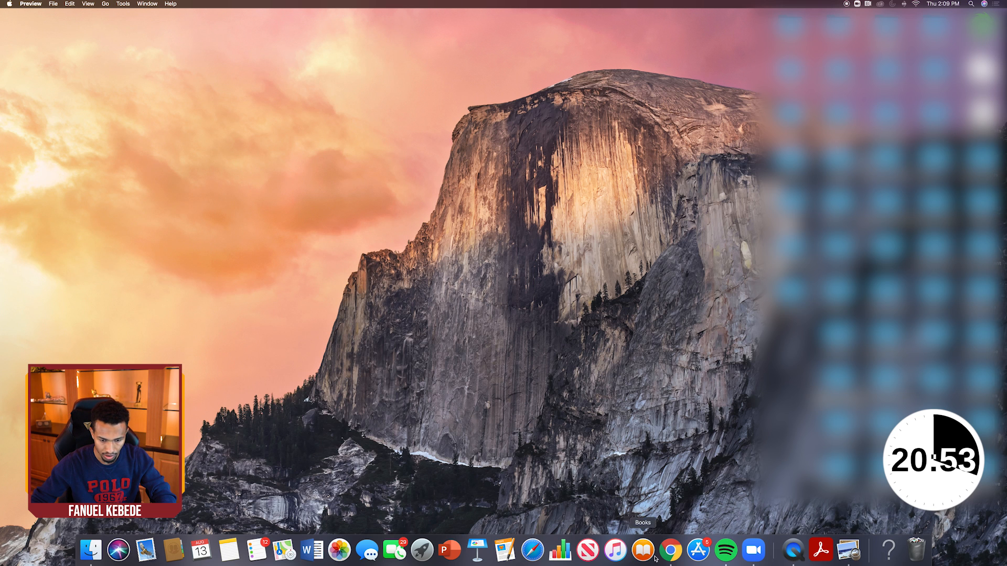
Switch to the GemPages editor and open the image gallery for the GemShoes logo in the hero banner
{"action": "left_click", "coordinate": [677, 555]}
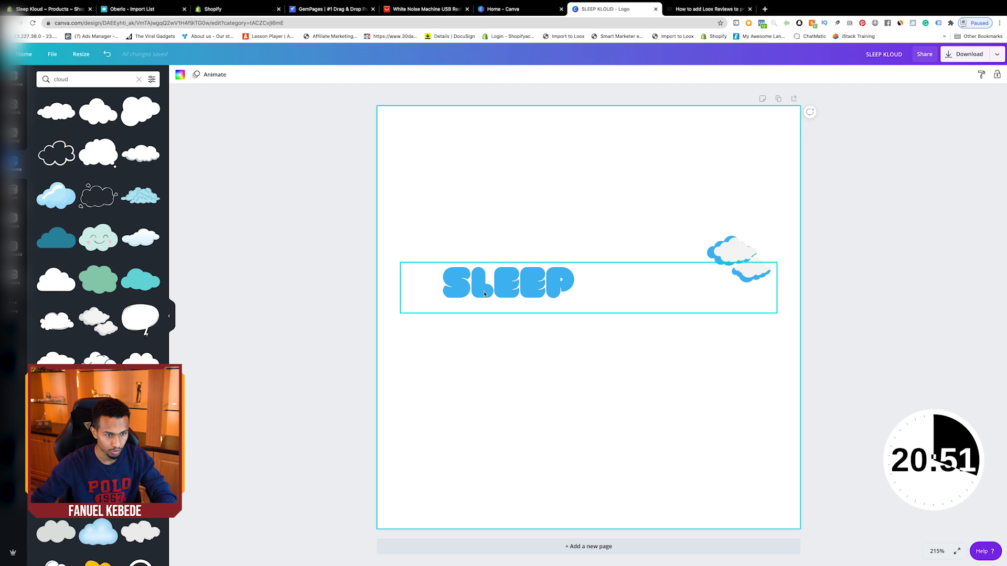
{"action": "left_click", "coordinate": [327, 9]}
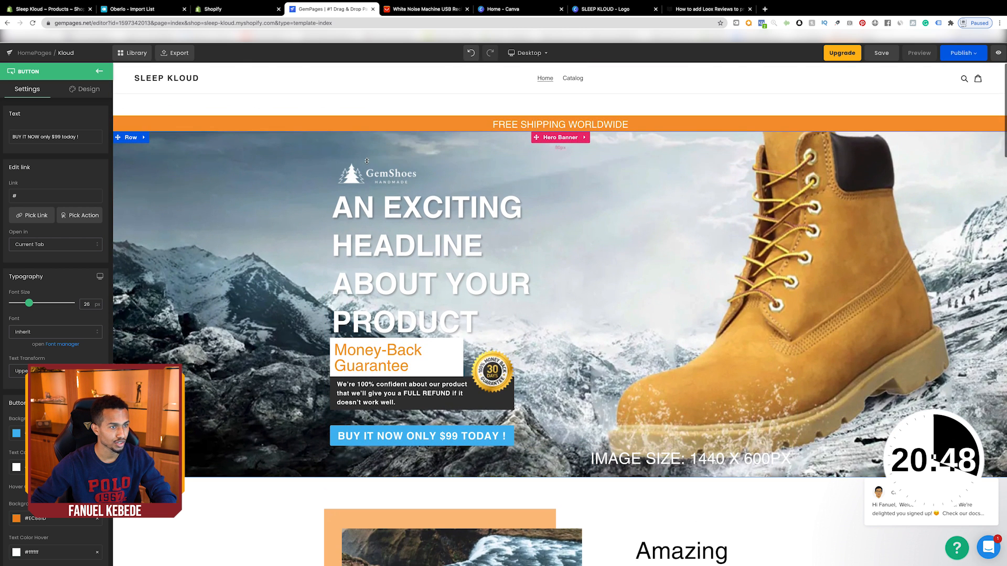
{"action": "left_click", "coordinate": [367, 164]}
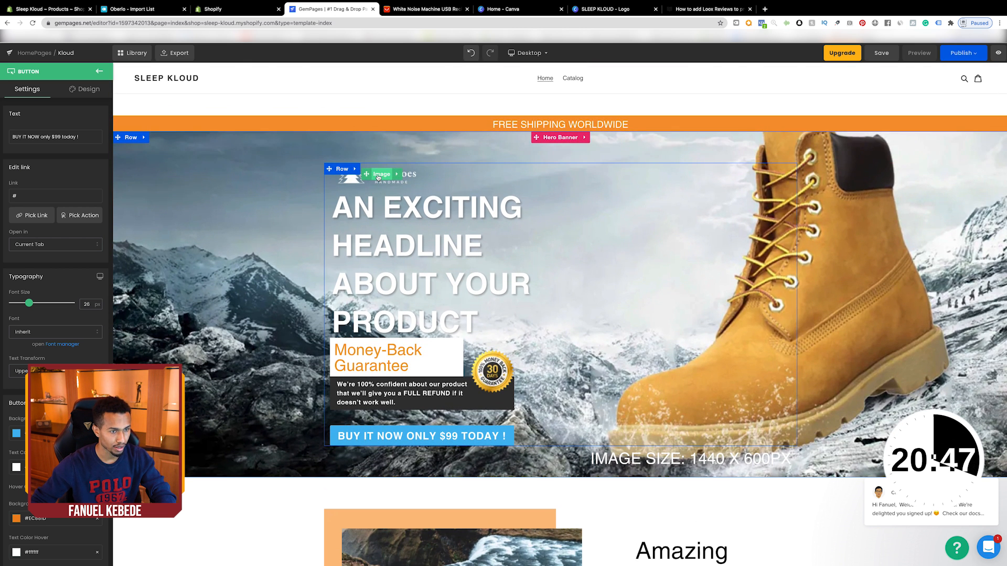
{"action": "left_click", "coordinate": [58, 179]}
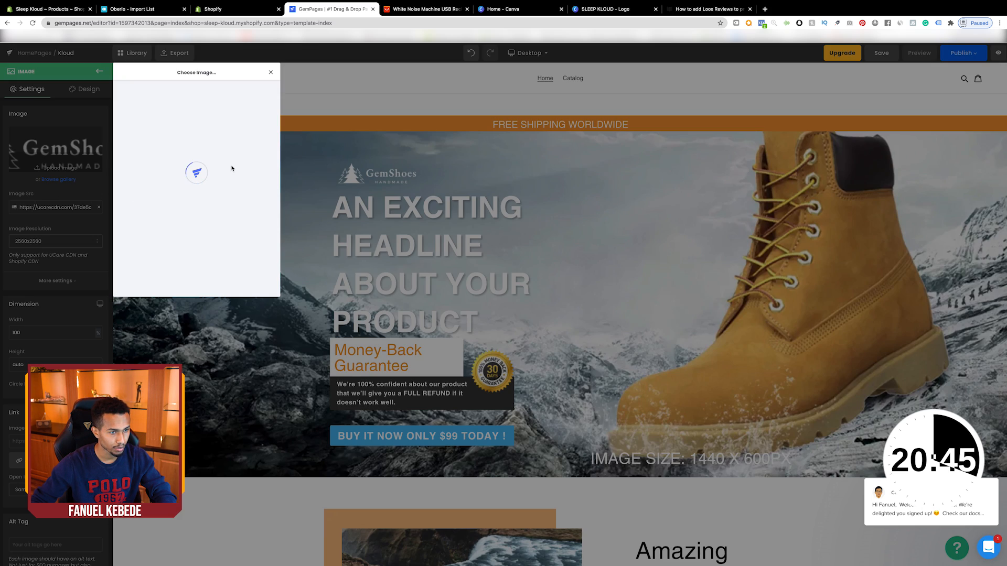
{"action": "left_click", "coordinate": [234, 181]}
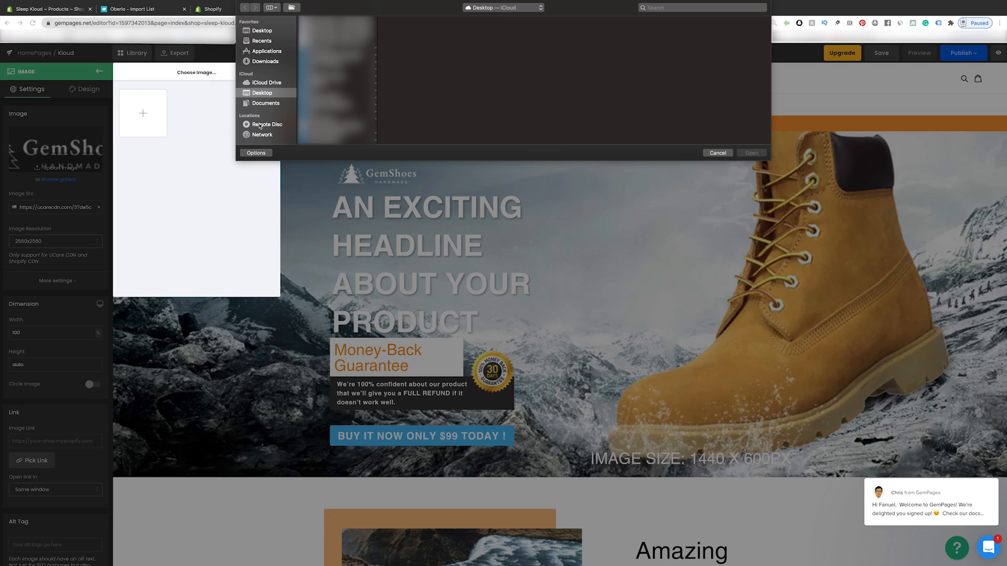
{"action": "left_click", "coordinate": [268, 62]}
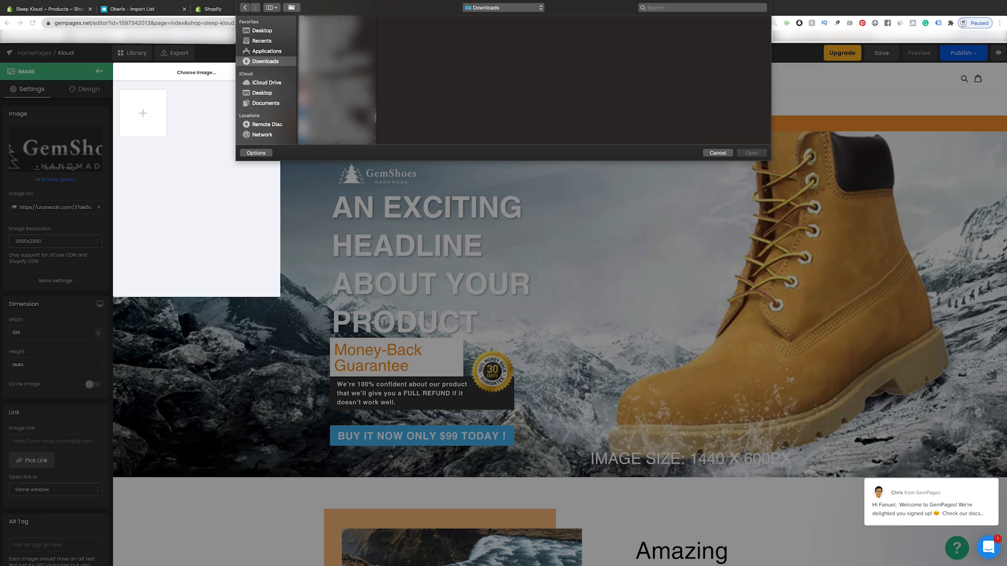
{"action": "scroll", "coordinate": [337, 105], "scroll_direction": "down", "scroll_amount": 2}
{"action": "left_click", "coordinate": [337, 140]}
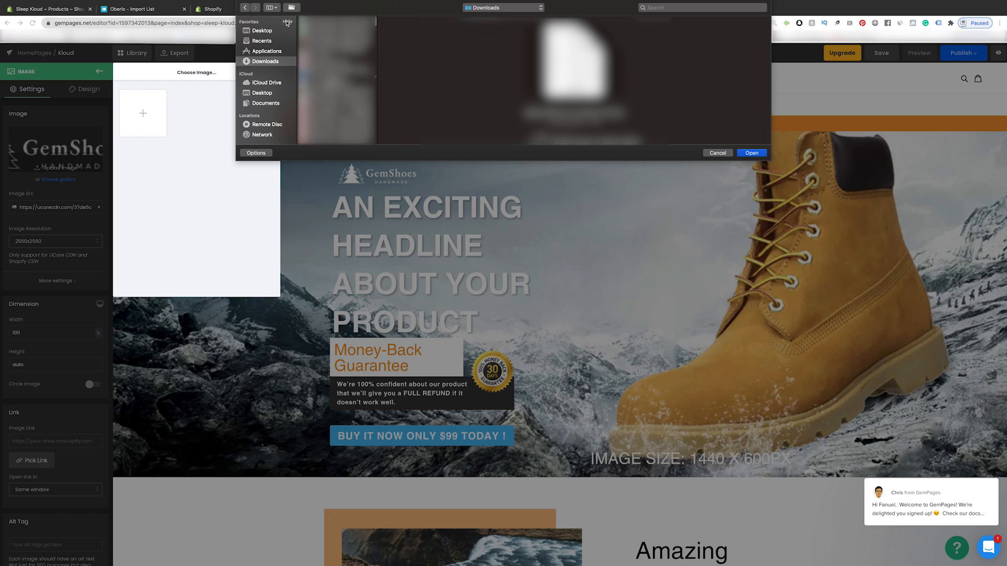
{"action": "left_click", "coordinate": [716, 153]}
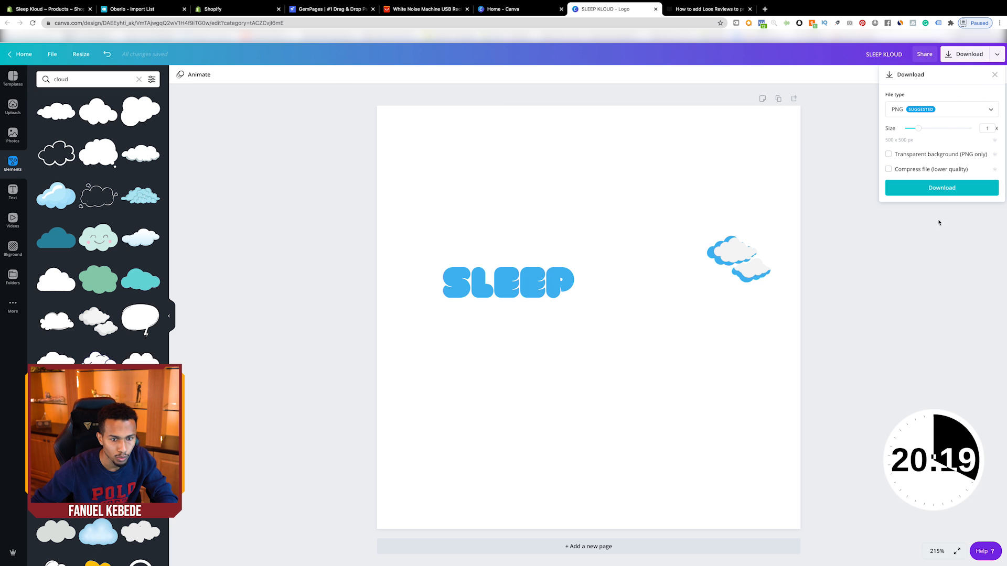
Download the logo from Canva again as a PNG and dismiss the business card offer
{"action": "left_click", "coordinate": [936, 194]}
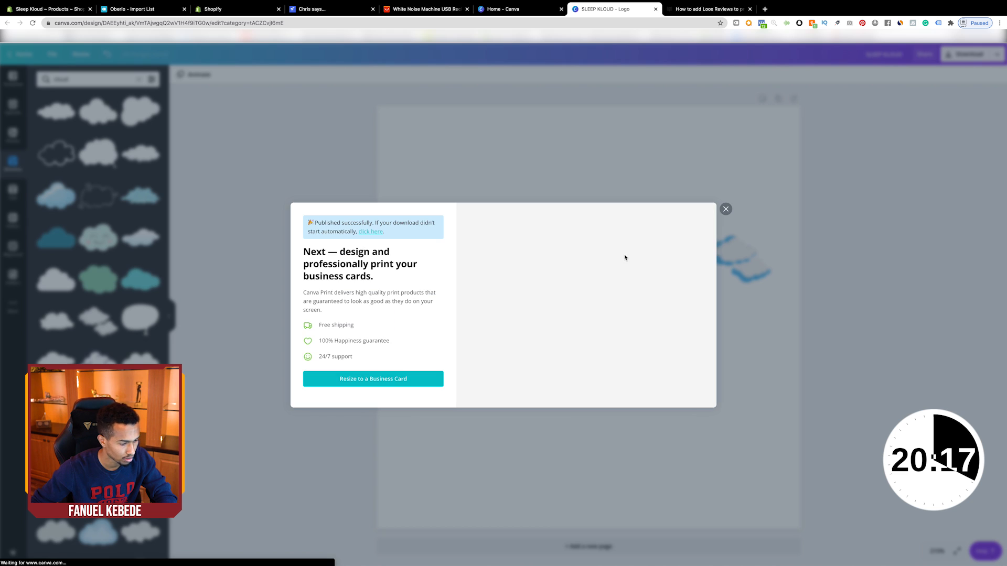
{"action": "left_click", "coordinate": [726, 202]}
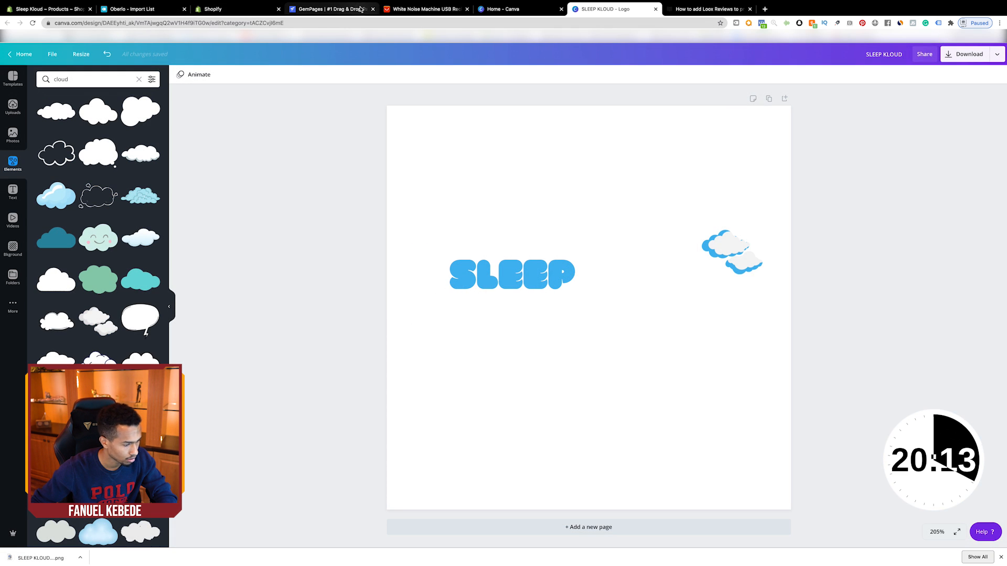
In GemPages, upload SLEEP KLOUD.png from the Downloads folder and use it as the hero banner's logo image
{"action": "left_click", "coordinate": [333, 9]}
{"action": "left_click", "coordinate": [152, 115]}
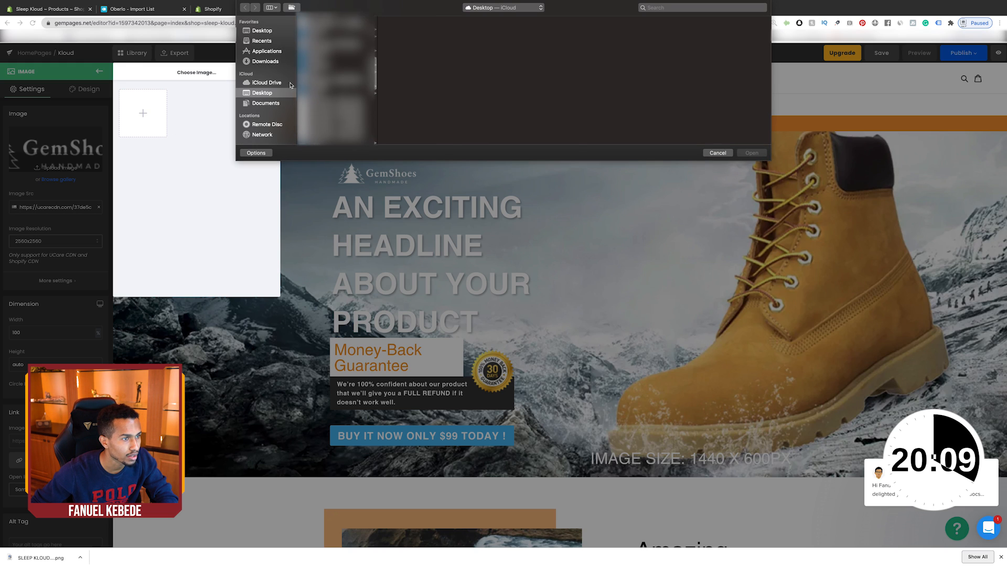
{"action": "left_click", "coordinate": [266, 61]}
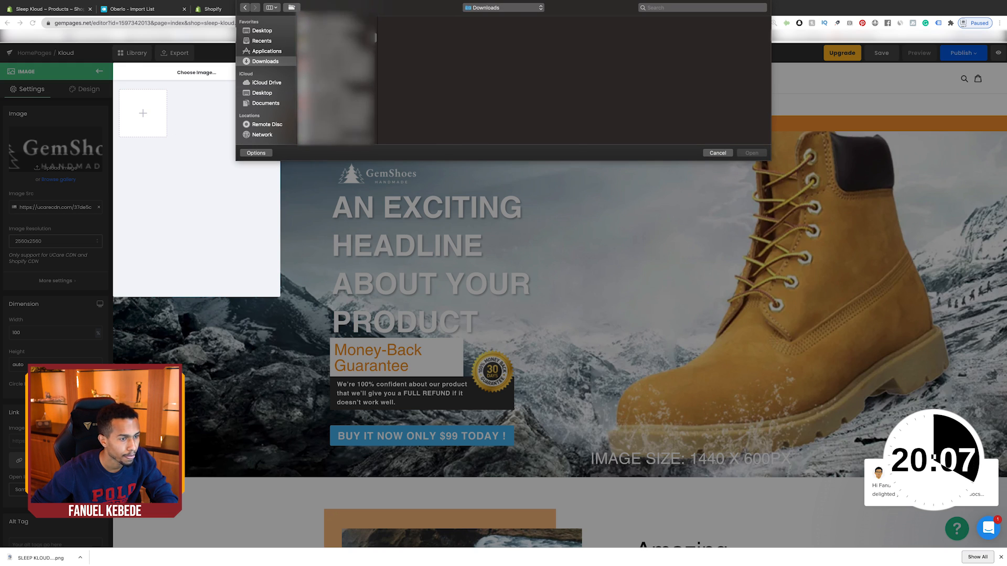
{"action": "left_click", "coordinate": [336, 63]}
{"action": "scroll", "coordinate": [336, 78], "scroll_direction": "down", "scroll_amount": 5}
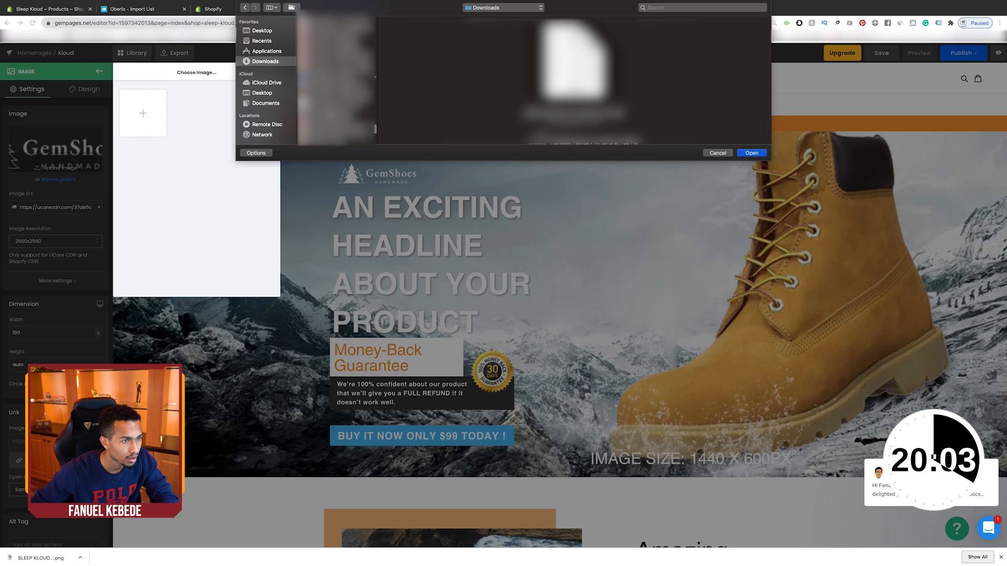
{"action": "left_click", "coordinate": [336, 112]}
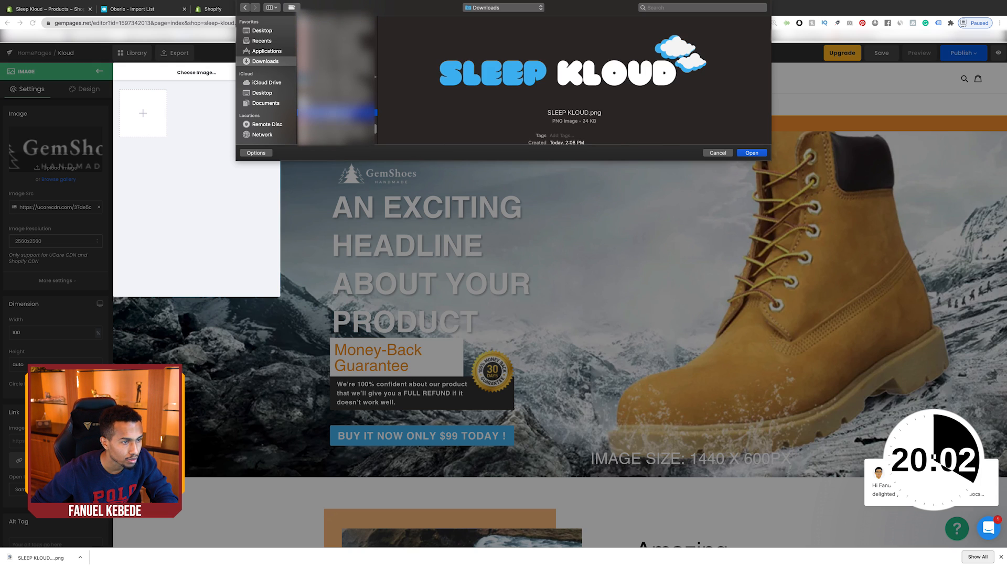
{"action": "left_click", "coordinate": [745, 153]}
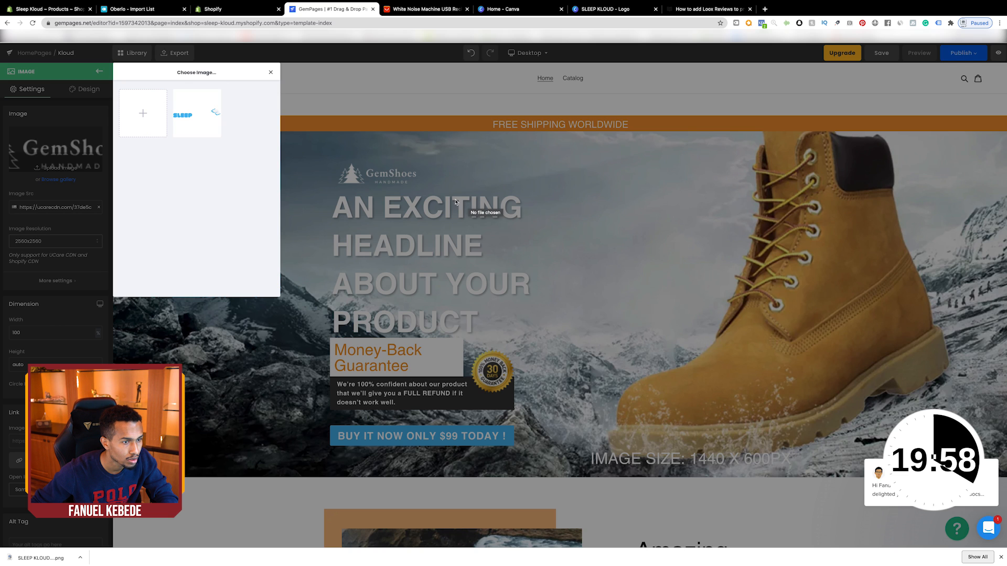
{"action": "left_click", "coordinate": [199, 118]}
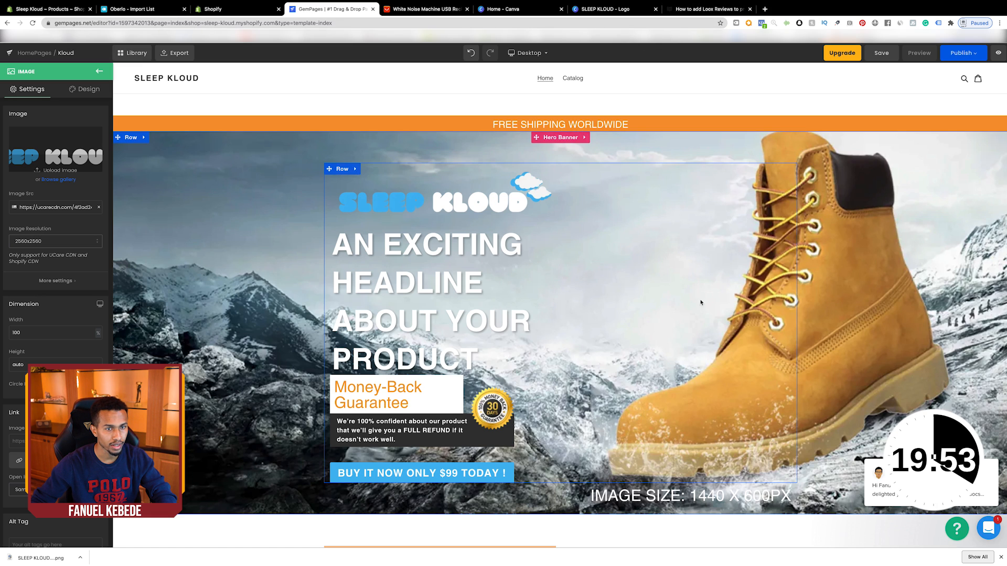
Open the Pexels stock photo site in a new browser tab and search its photos for "sleeping"
{"action": "left_click", "coordinate": [706, 9]}
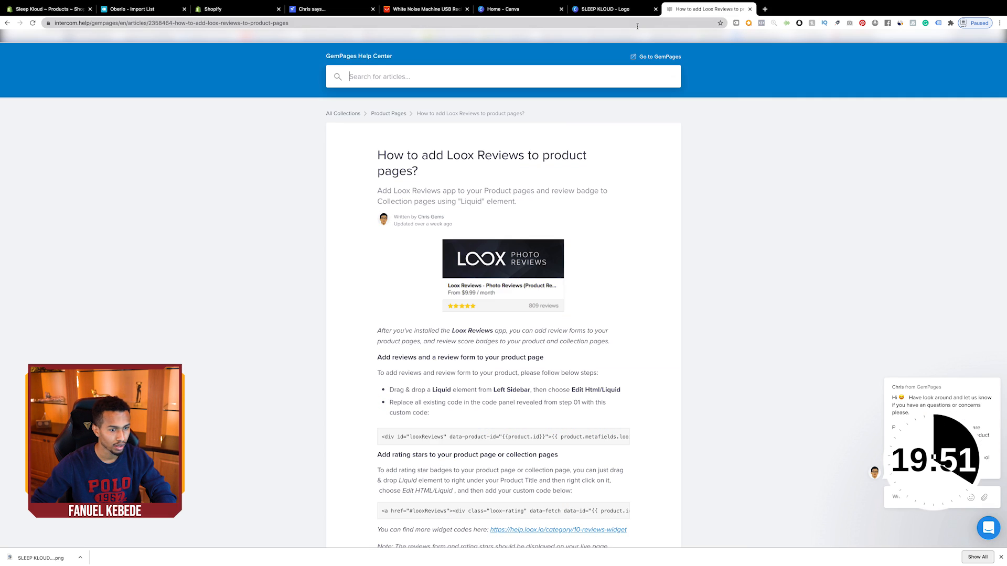
{"action": "left_click", "coordinate": [620, 9]}
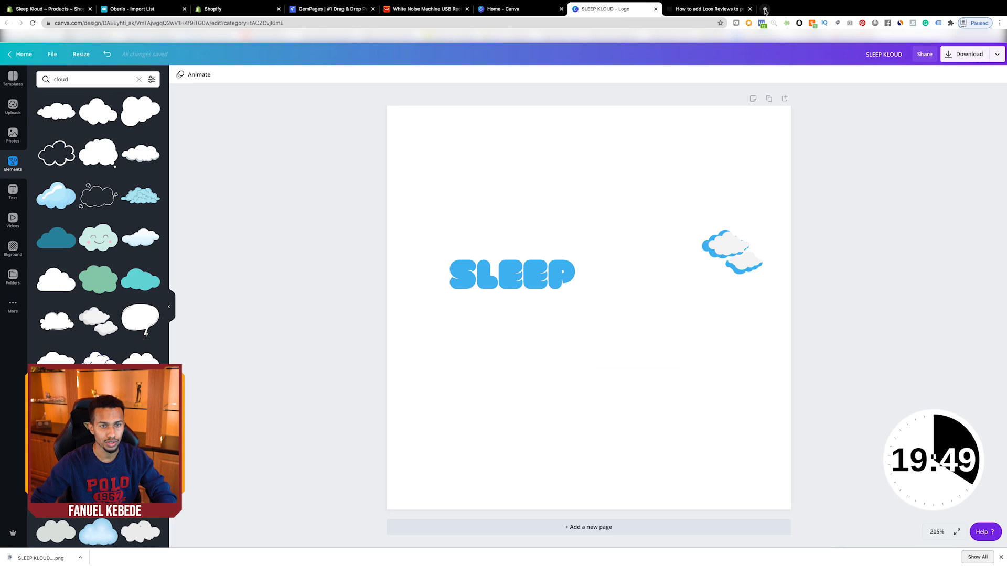
{"action": "left_click", "coordinate": [765, 8]}
{"action": "type", "text": "pexles"}
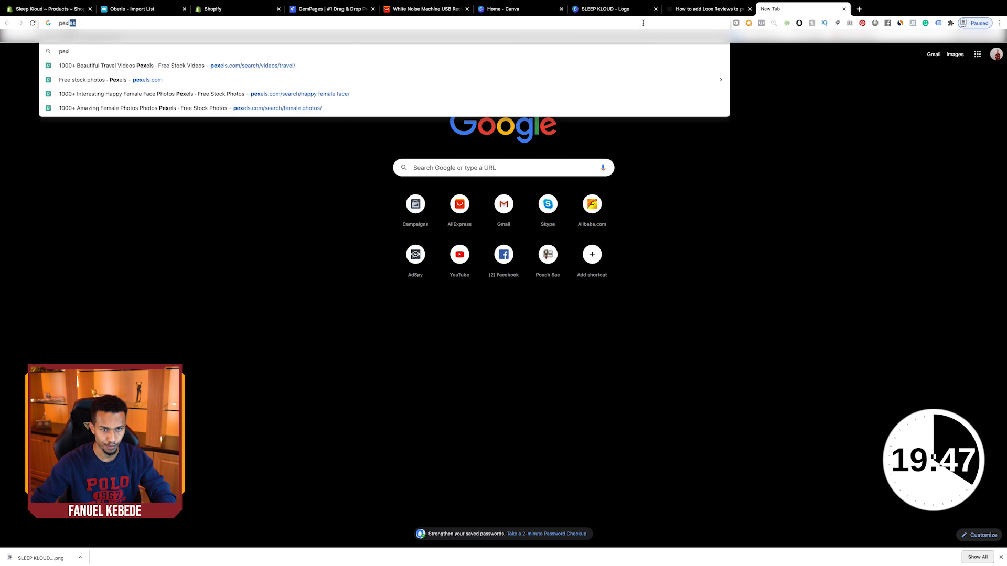
{"action": "key", "text": "Return"}
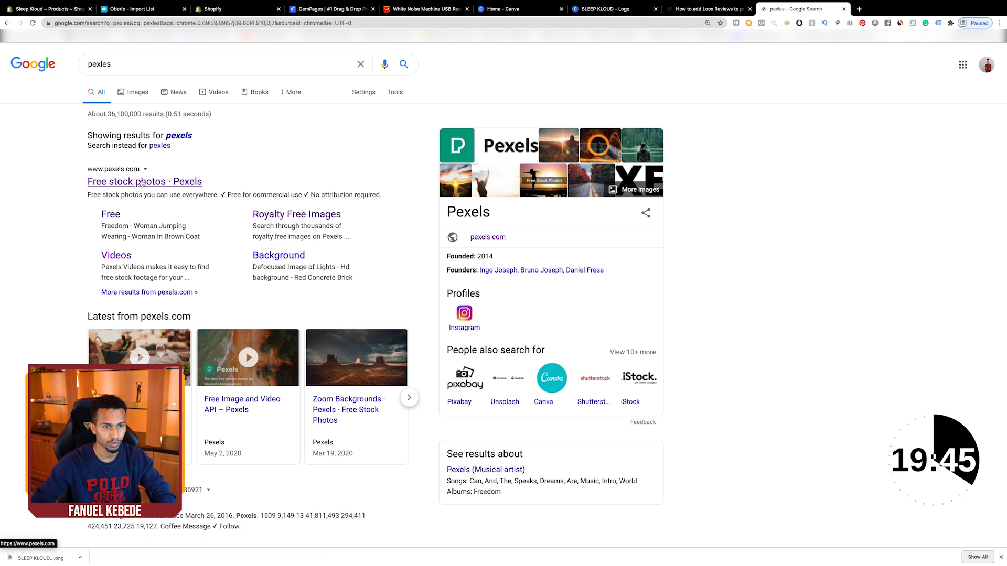
{"action": "left_click", "coordinate": [139, 181]}
{"action": "left_click", "coordinate": [455, 159]}
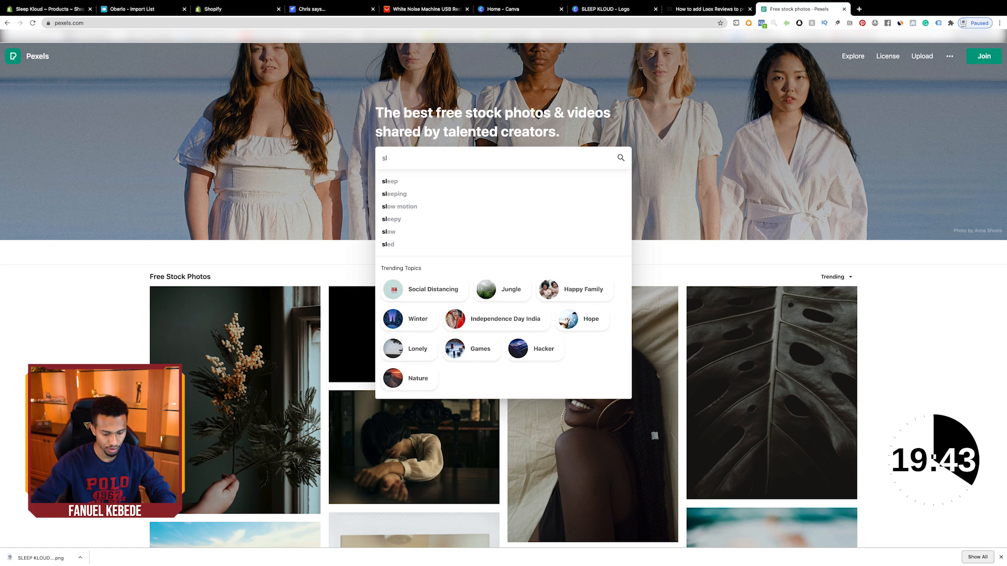
{"action": "type", "text": "sleeping"}
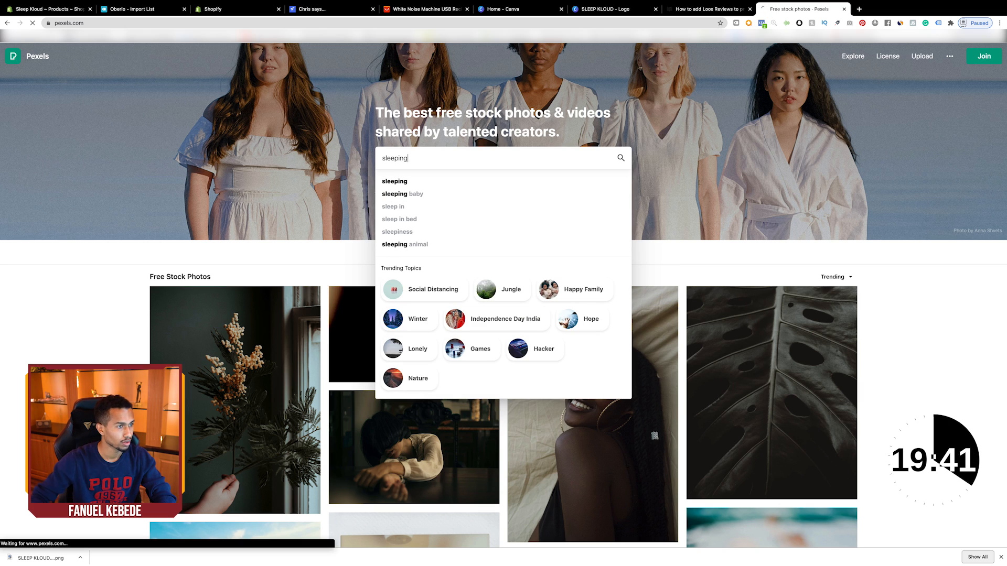
{"action": "left_click", "coordinate": [450, 184]}
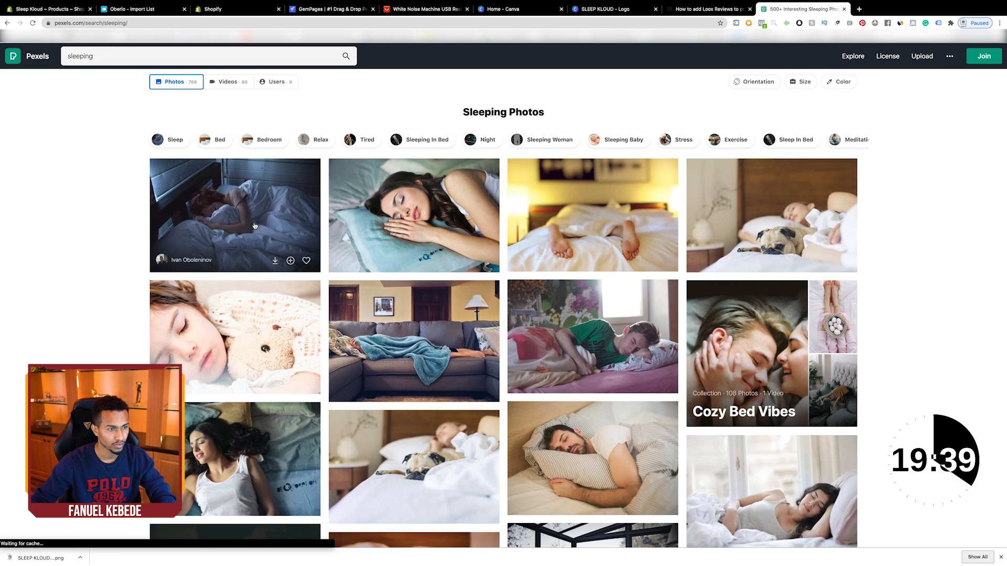
Download the first result, the blue-toned photo of a red-haired woman asleep in bed, and dismiss the thank-you prompt
{"action": "left_click", "coordinate": [243, 211]}
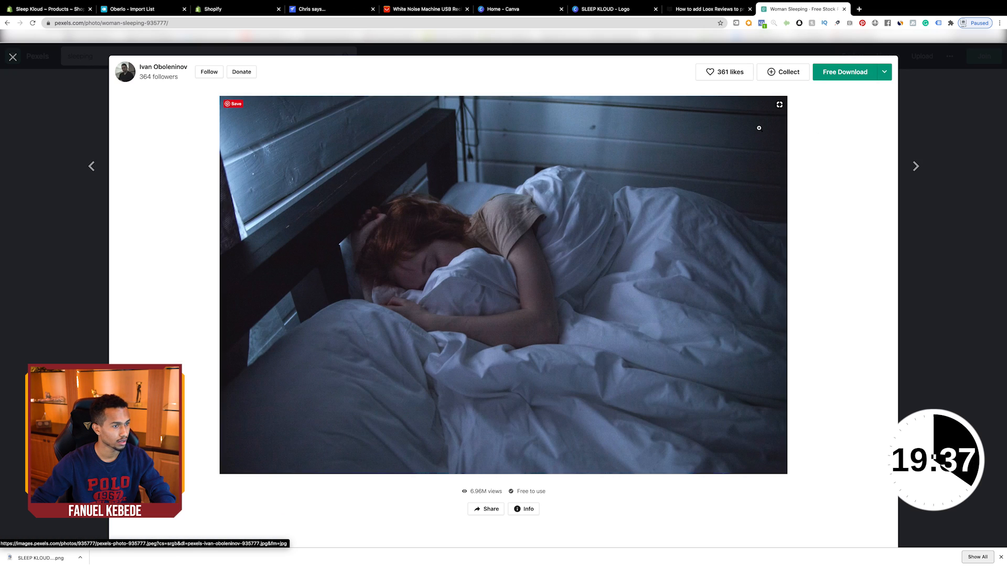
{"action": "left_click", "coordinate": [857, 73]}
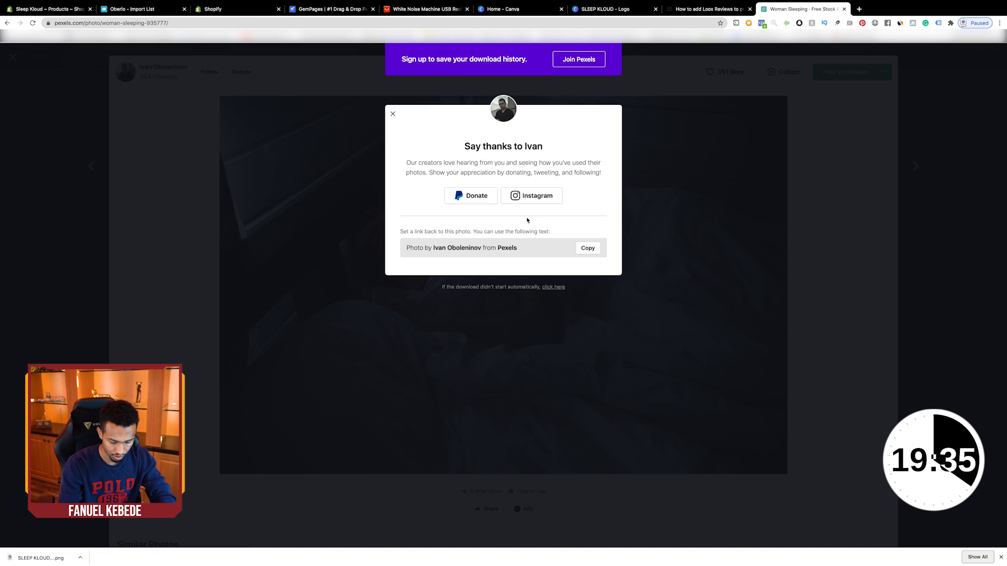
{"action": "left_click", "coordinate": [391, 114]}
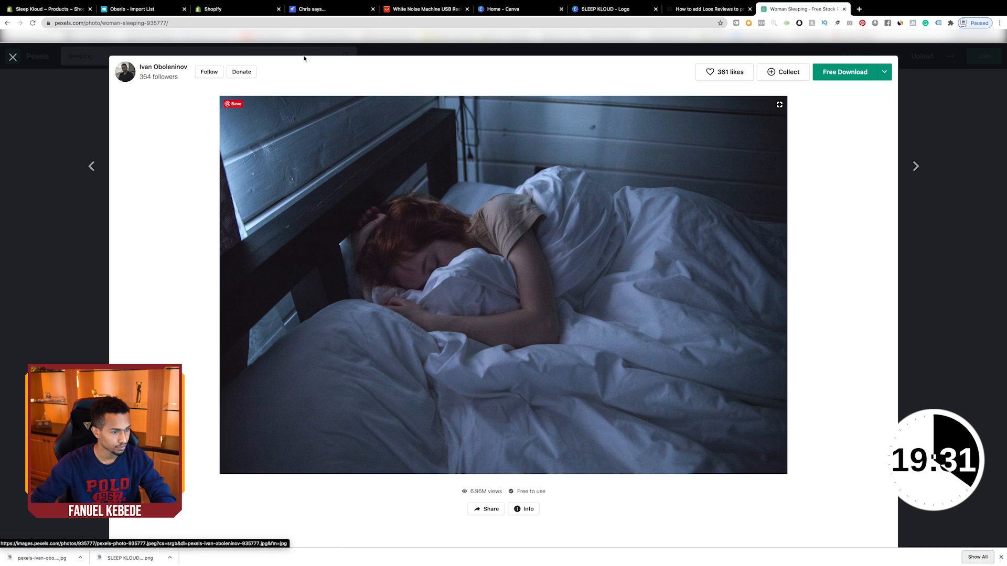
In GemPages, try to upload the downloaded Pexels photo from the Downloads folder as the hero banner's background image
{"action": "left_click", "coordinate": [330, 9]}
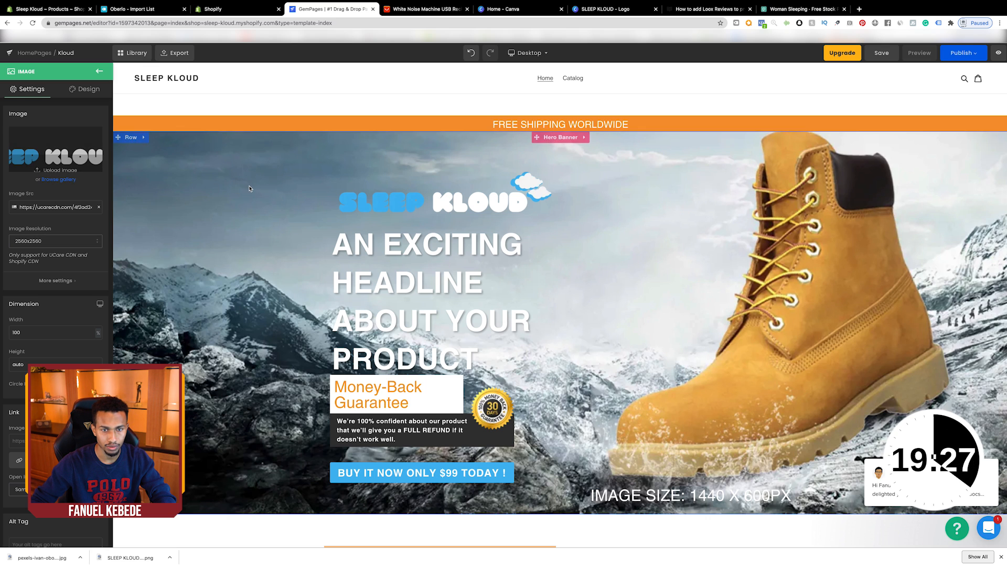
{"action": "left_click", "coordinate": [183, 191]}
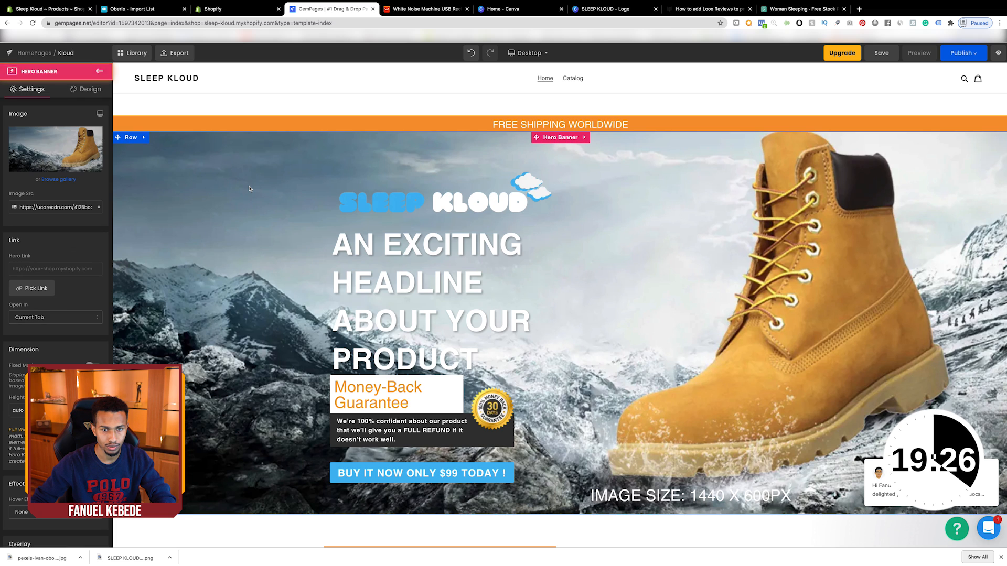
{"action": "left_click", "coordinate": [72, 181]}
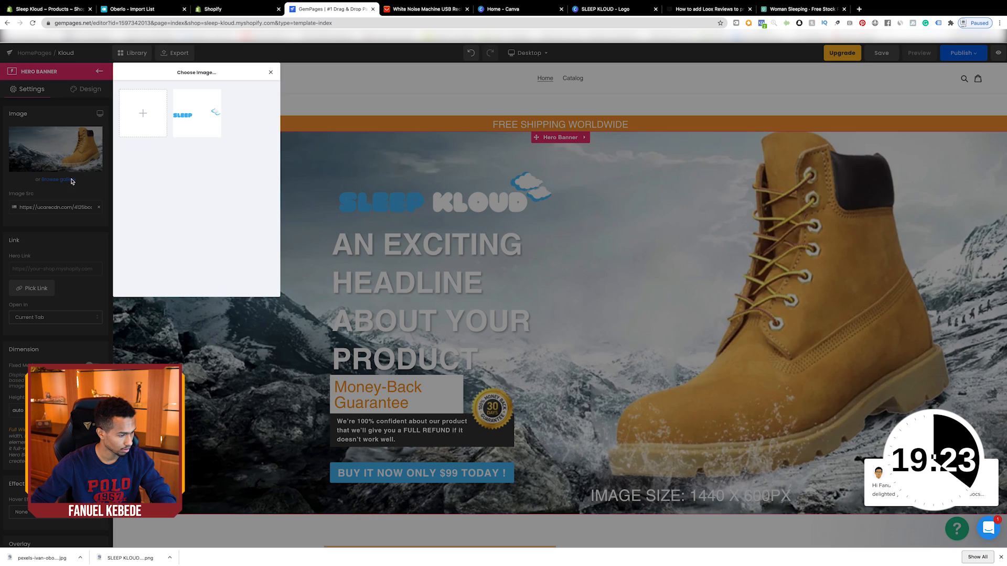
{"action": "left_click", "coordinate": [150, 127]}
{"action": "scroll", "coordinate": [337, 84], "scroll_direction": "down", "scroll_amount": 15}
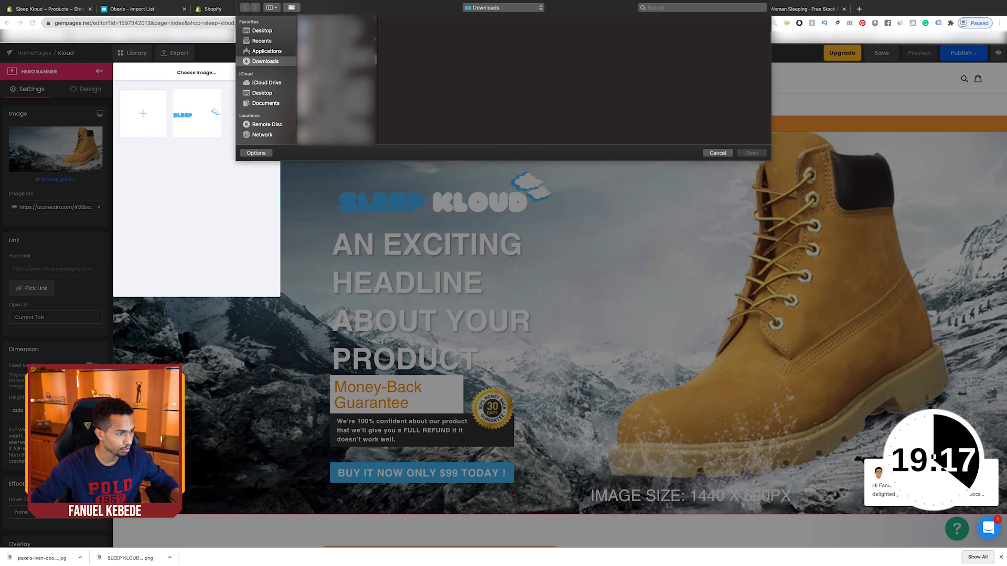
{"action": "scroll", "coordinate": [336, 84], "scroll_direction": "down", "scroll_amount": 4}
{"action": "scroll", "coordinate": [336, 84], "scroll_direction": "down", "scroll_amount": 6}
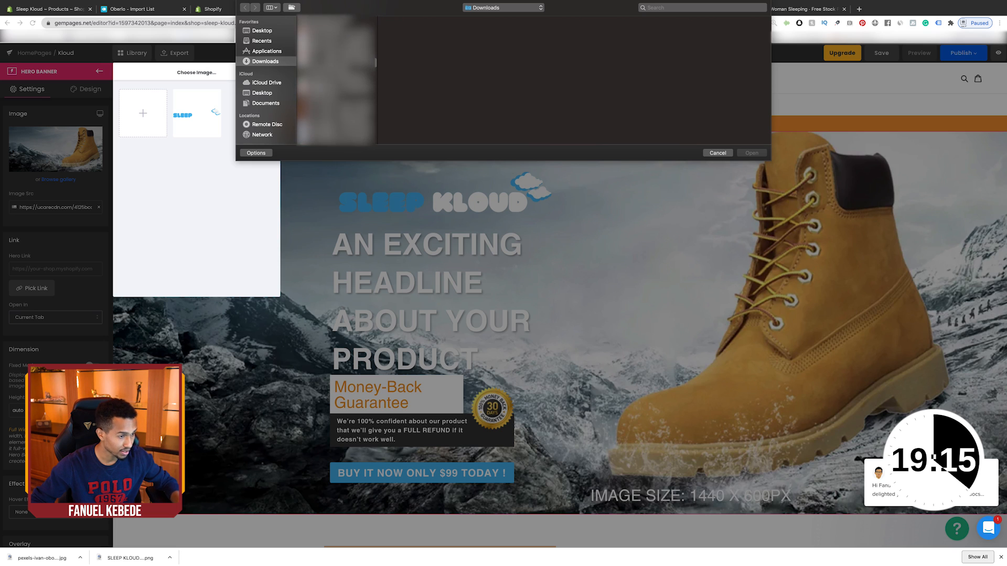
{"action": "key", "text": "p"}
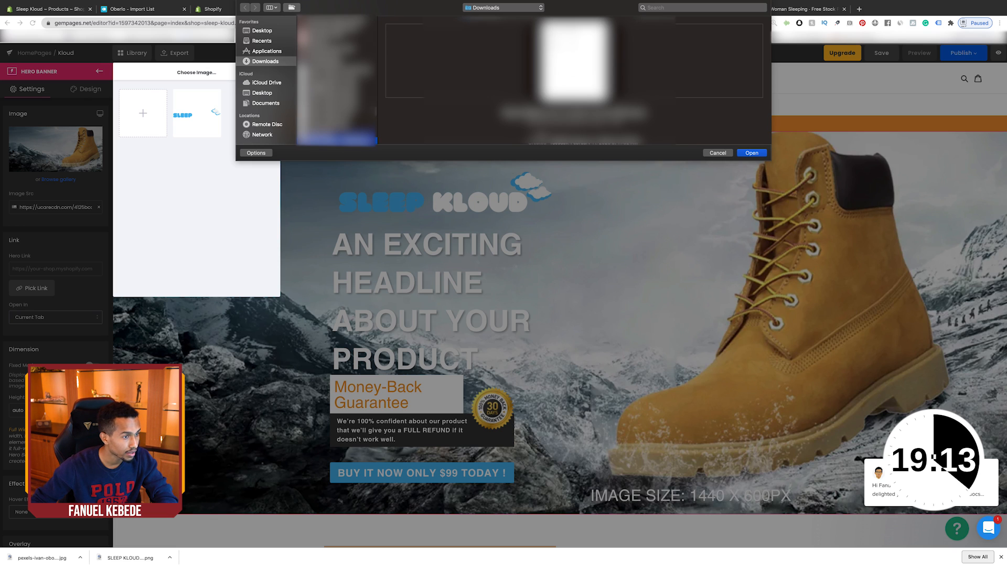
{"action": "scroll", "coordinate": [336, 84], "scroll_direction": "down", "scroll_amount": 3}
{"action": "key", "text": "Down"}
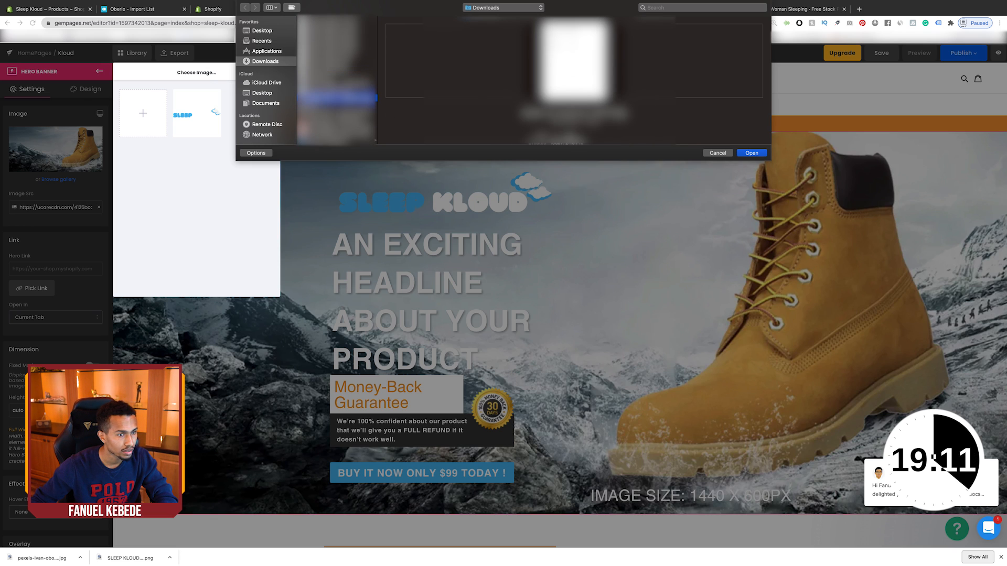
{"action": "left_click", "coordinate": [750, 153]}
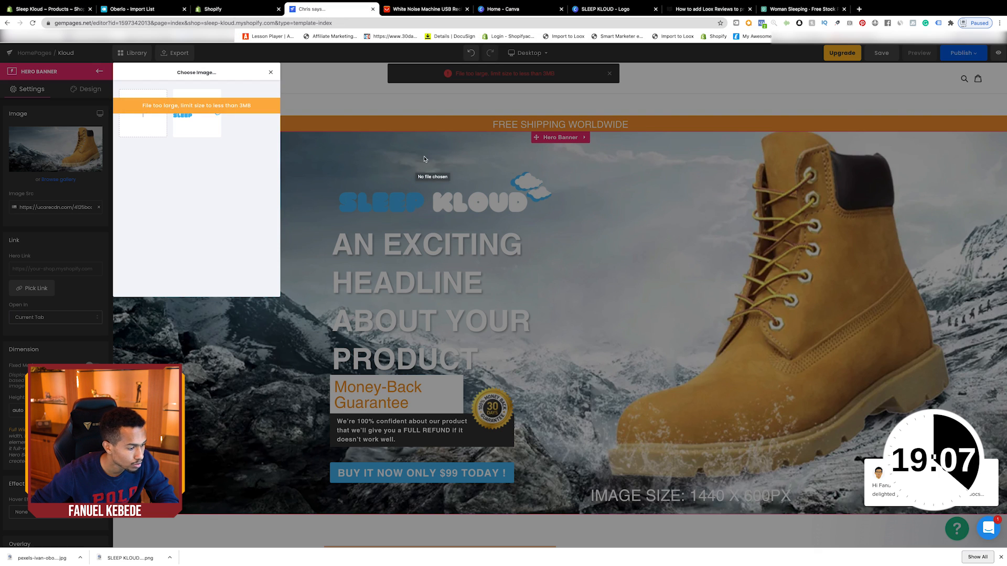
{"action": "left_click", "coordinate": [613, 76]}
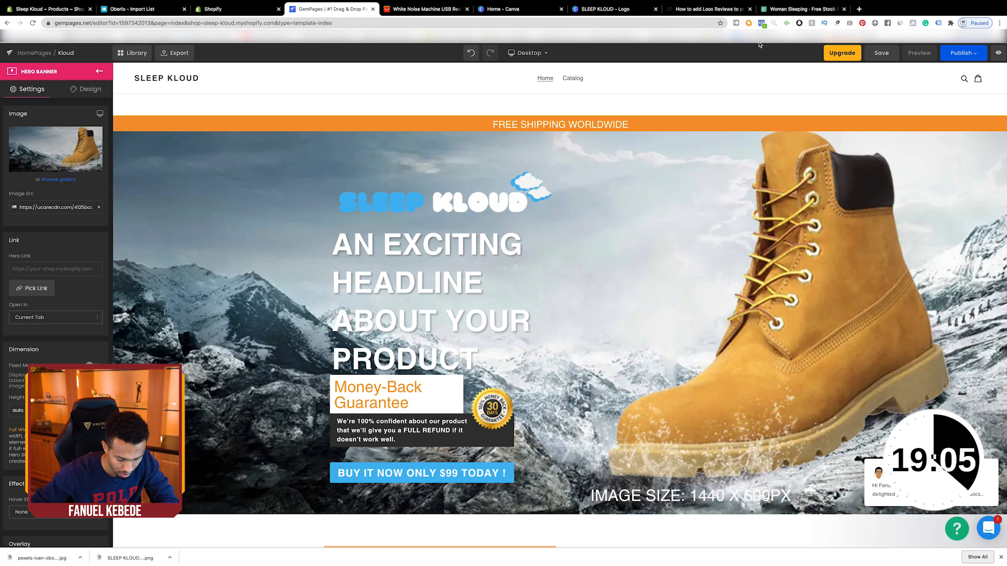
Back on Pexels, download the dark photo of a curly-haired woman sleeping under striped bedding from the "sleeping" results, and dismiss the thank-you prompt
{"action": "left_click", "coordinate": [797, 7]}
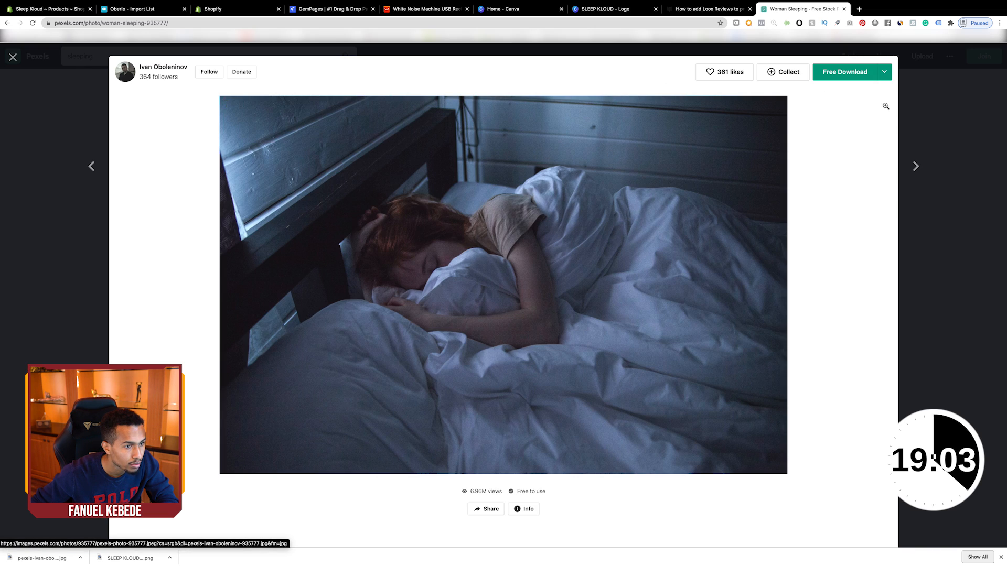
{"action": "left_click", "coordinate": [923, 150]}
{"action": "scroll", "coordinate": [923, 150], "scroll_direction": "down", "scroll_amount": 5}
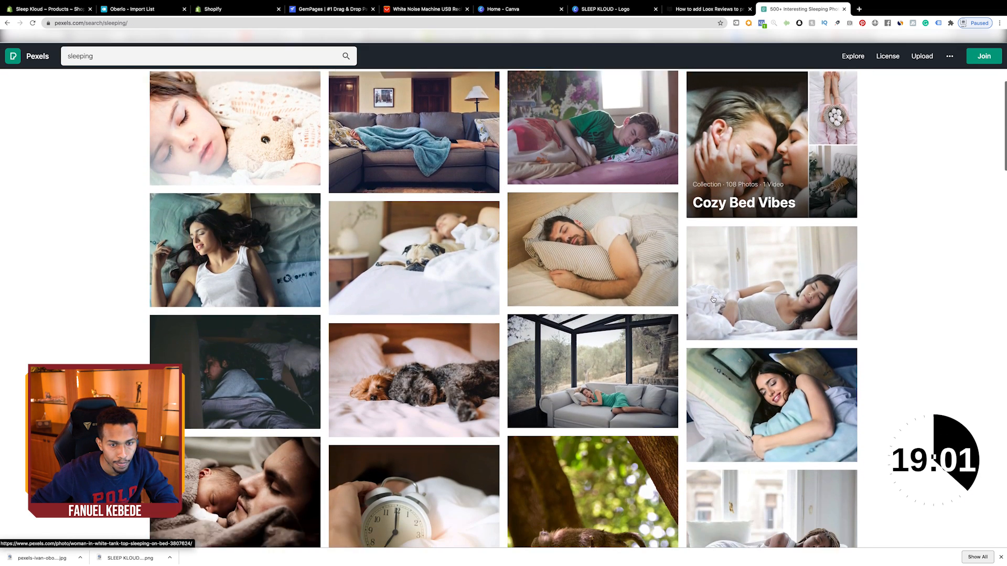
{"action": "scroll", "coordinate": [713, 300], "scroll_direction": "down", "scroll_amount": 4}
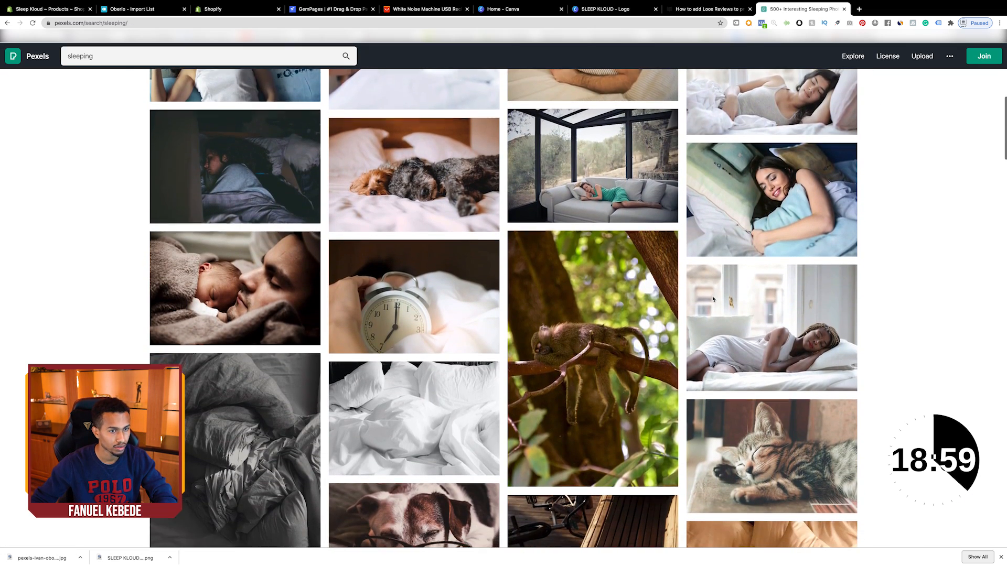
{"action": "scroll", "coordinate": [713, 300], "scroll_direction": "up", "scroll_amount": 1}
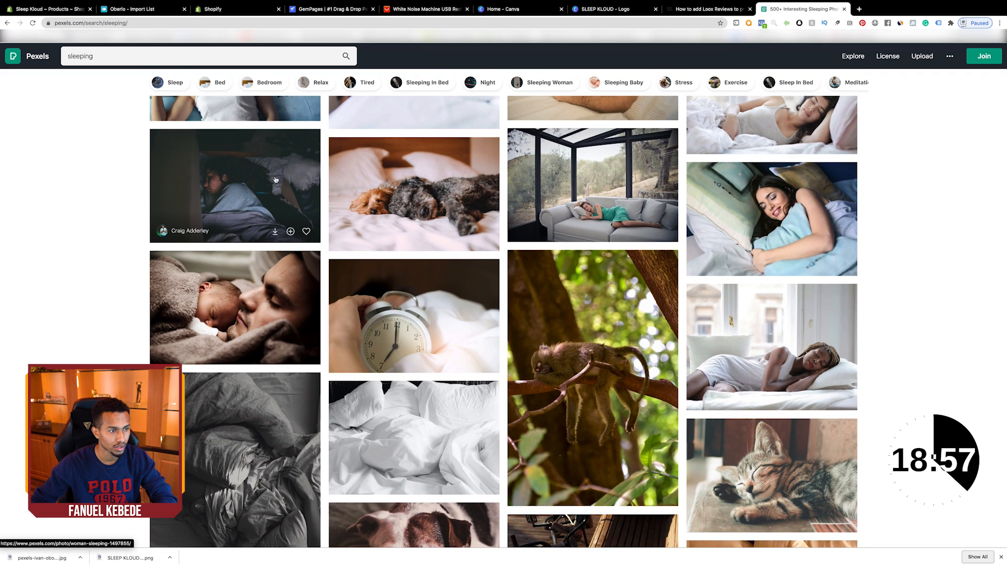
{"action": "scroll", "coordinate": [275, 180], "scroll_direction": "down", "scroll_amount": 1}
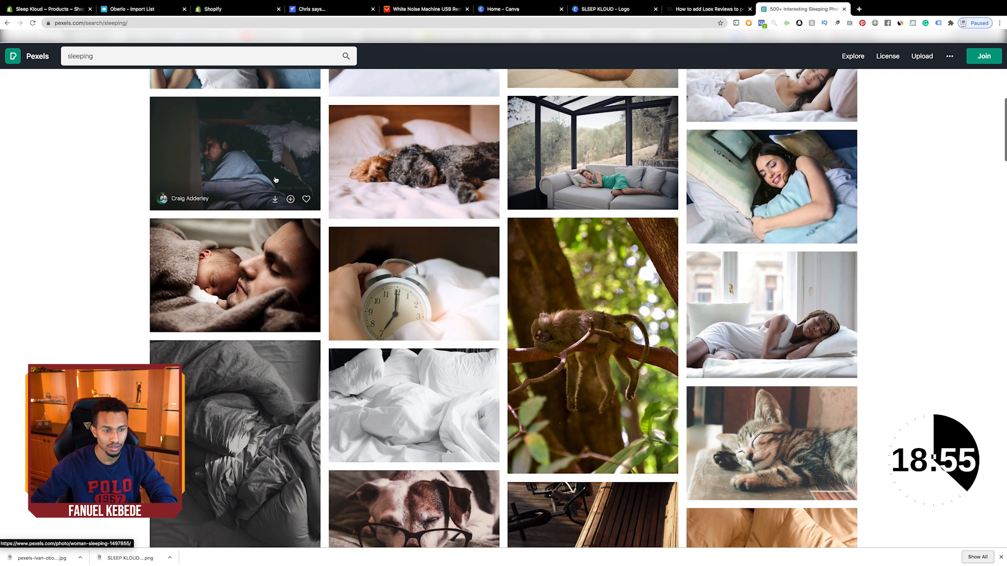
{"action": "scroll", "coordinate": [275, 180], "scroll_direction": "up", "scroll_amount": 1}
{"action": "scroll", "coordinate": [276, 180], "scroll_direction": "up", "scroll_amount": 2}
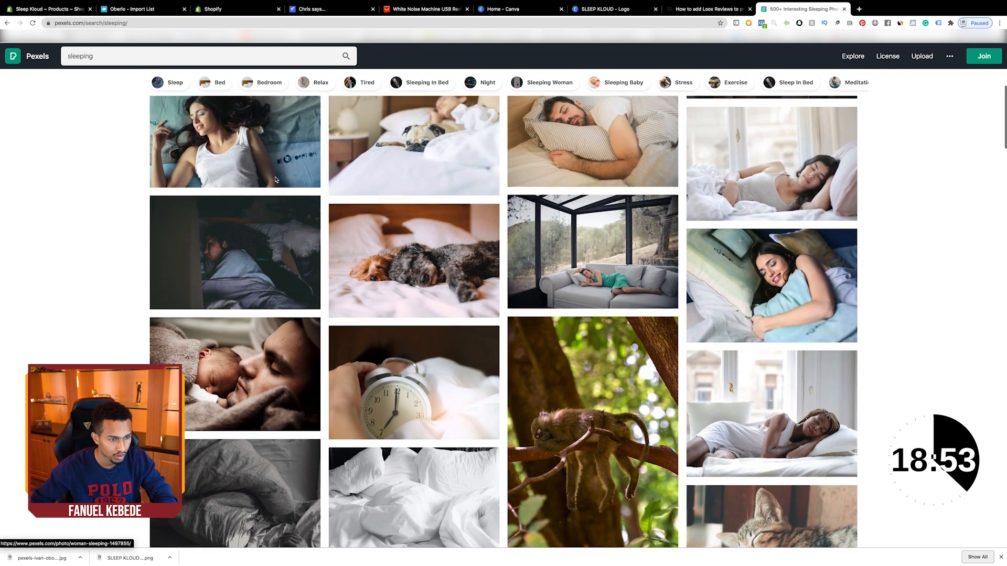
{"action": "scroll", "coordinate": [266, 247], "scroll_direction": "up", "scroll_amount": 1}
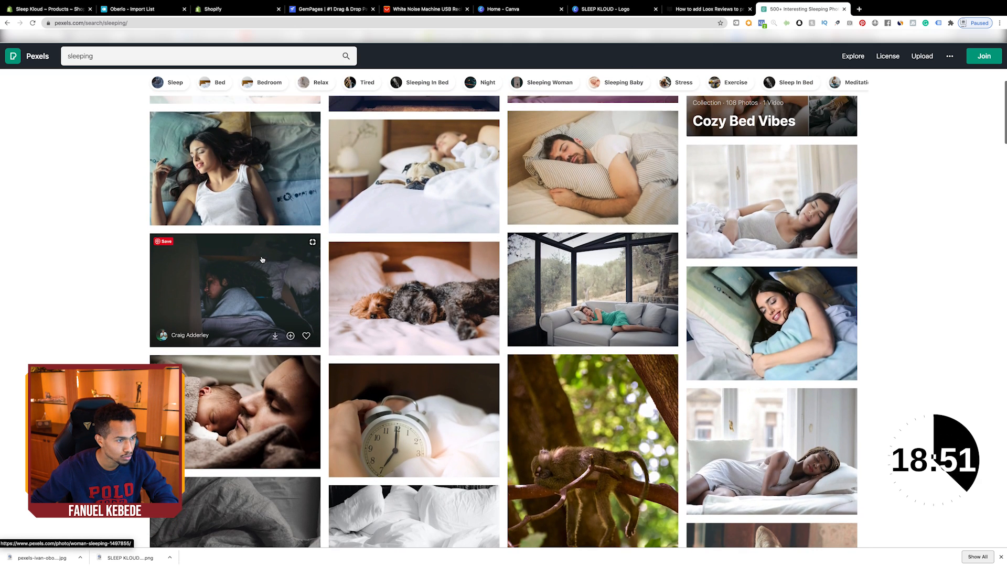
{"action": "left_click", "coordinate": [299, 284]}
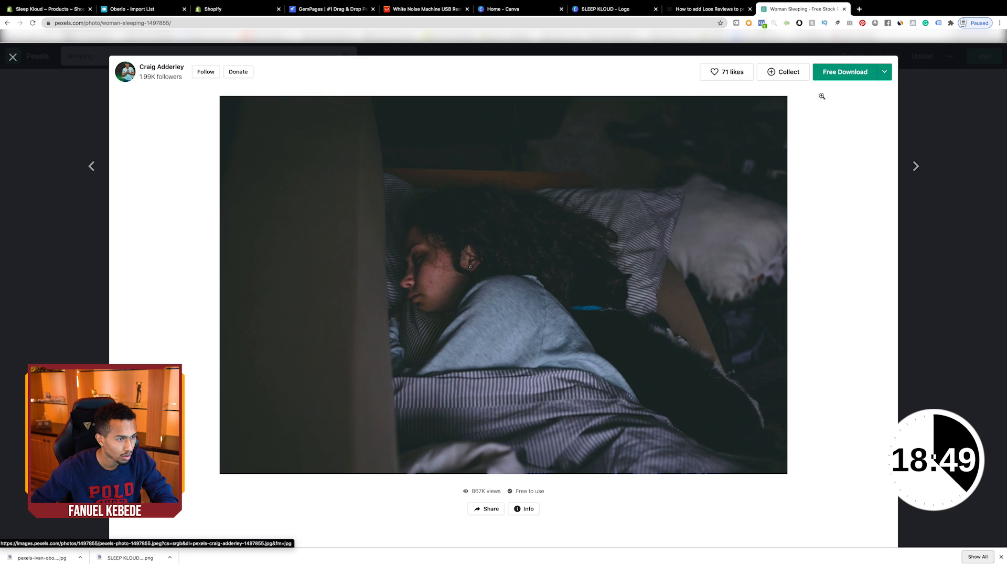
{"action": "left_click", "coordinate": [823, 74]}
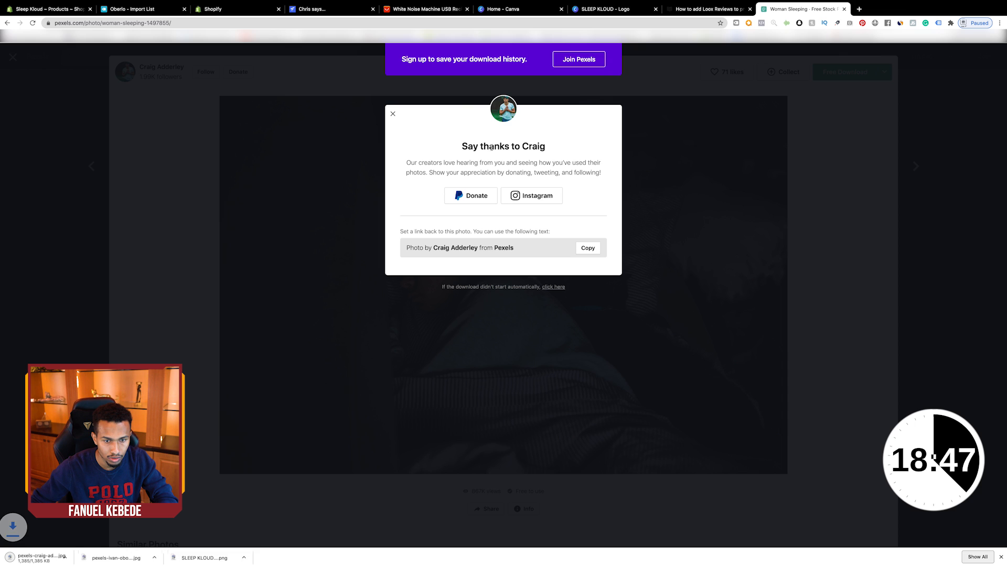
{"action": "left_click", "coordinate": [393, 114]}
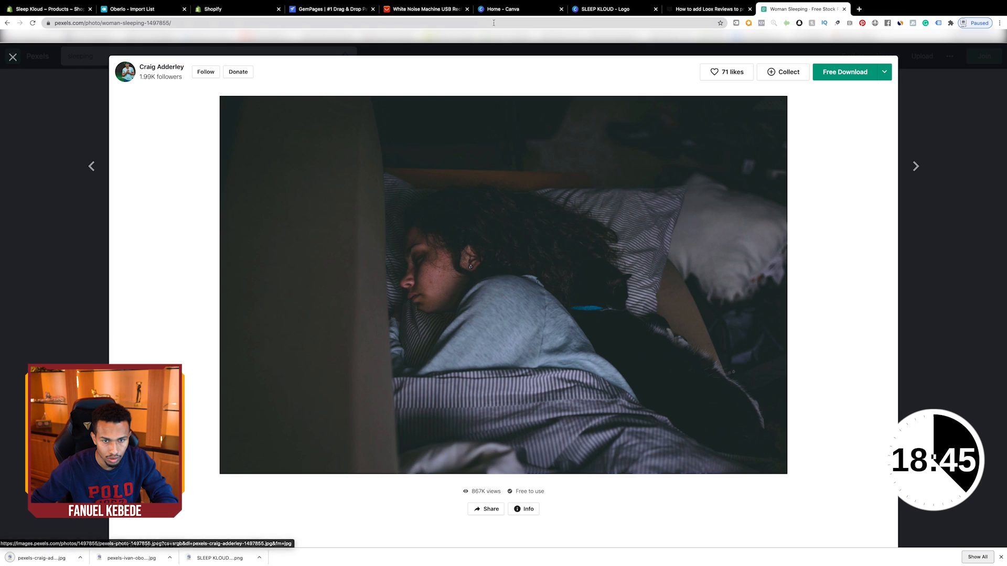
In GemPages, upload the dark photo of the curly-haired sleeping woman from the Downloads folder to the hero banner's image gallery
{"action": "left_click", "coordinate": [326, 9]}
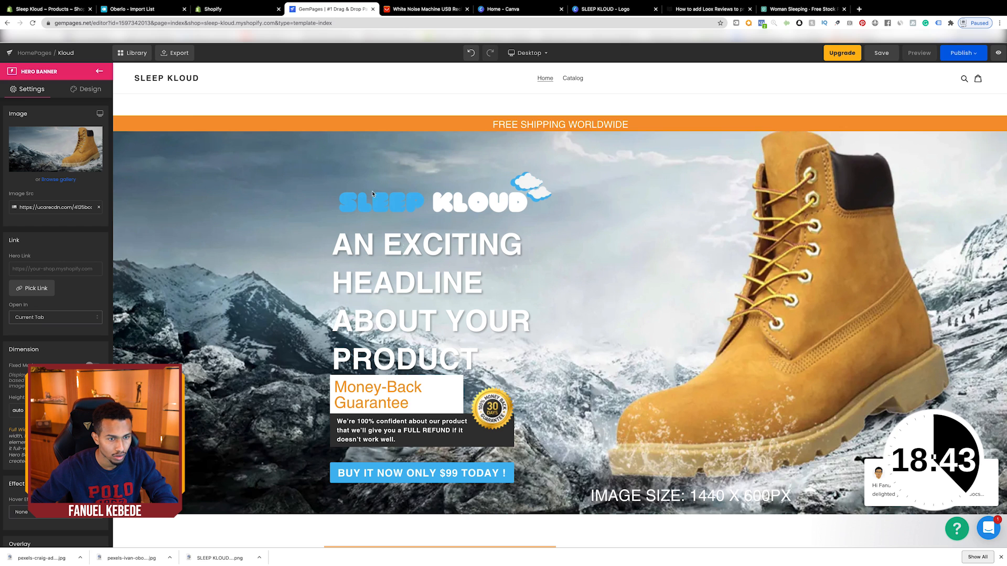
{"action": "left_click", "coordinate": [68, 181]}
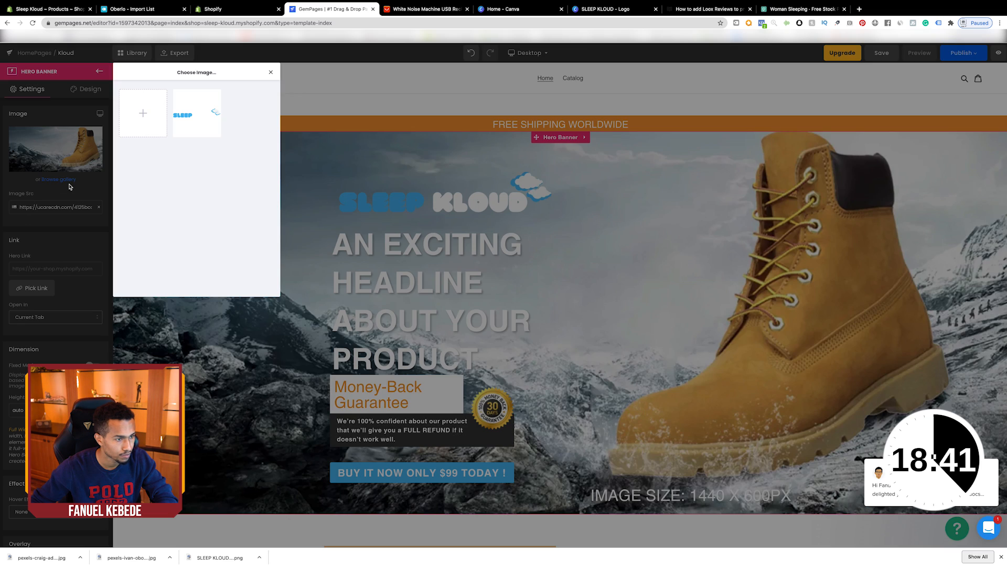
{"action": "left_click", "coordinate": [154, 130]}
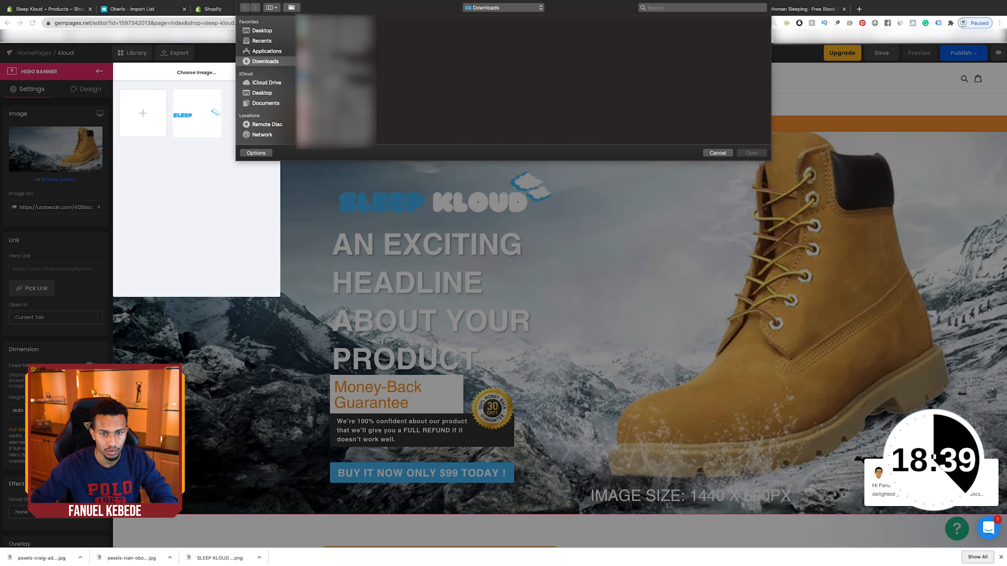
{"action": "left_click", "coordinate": [337, 105]}
{"action": "key", "text": "Down"}
{"action": "key", "text": "Down"}
{"action": "key", "text": "Down"}
{"action": "key", "text": "Down"}
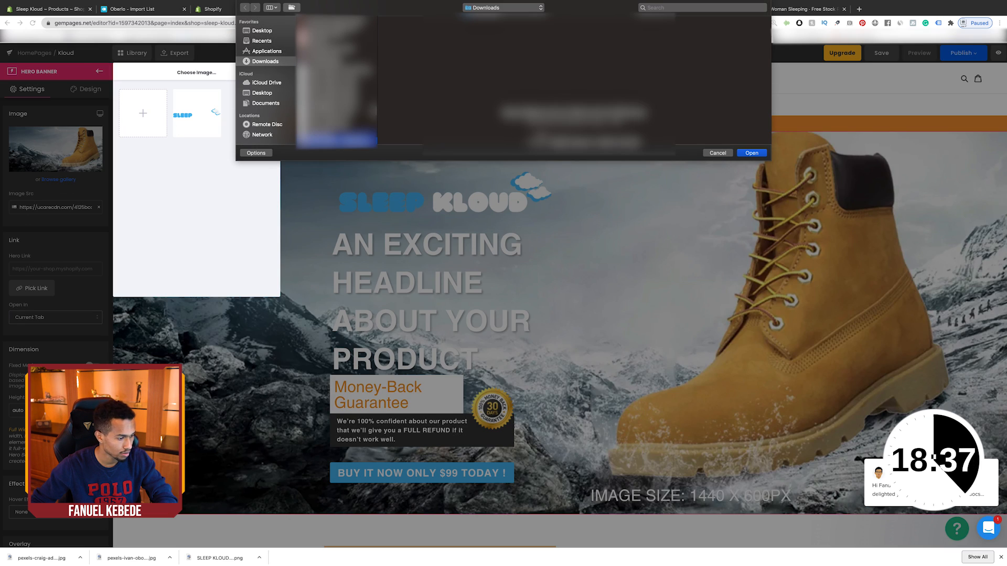
{"action": "key", "text": "Up"}
{"action": "key", "text": "Up"}
{"action": "key", "text": "Up"}
{"action": "key", "text": "Up"}
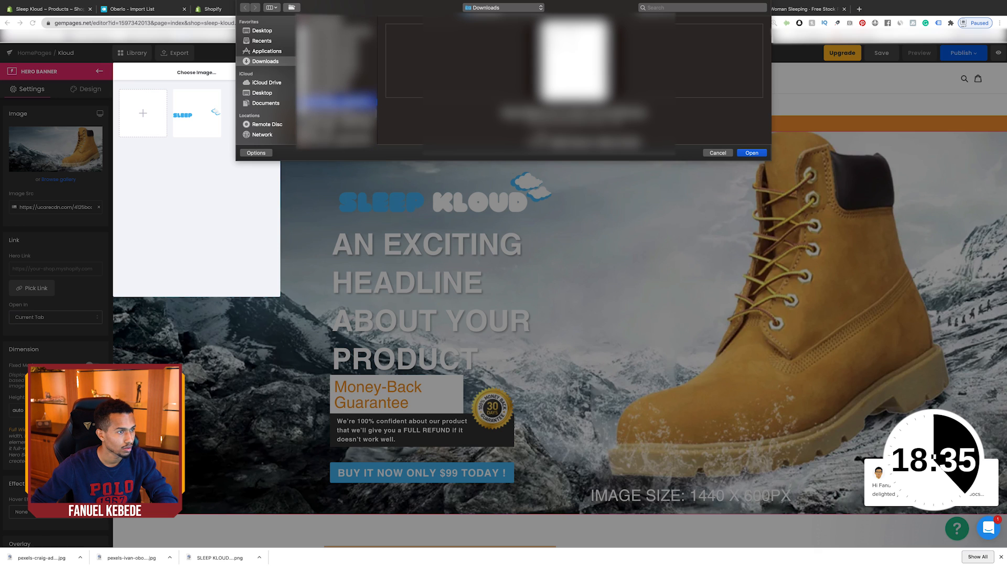
{"action": "key", "text": "Down"}
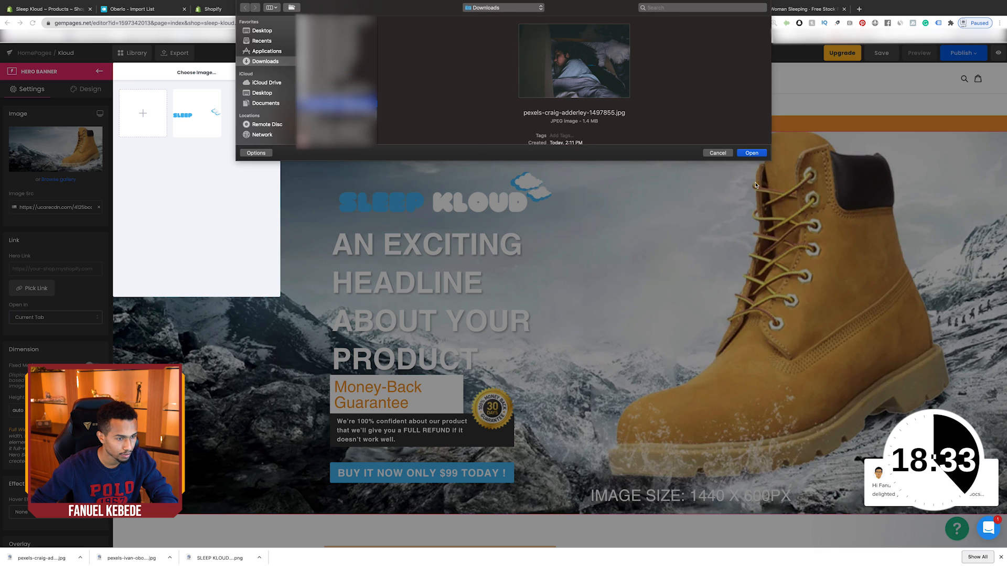
{"action": "left_click", "coordinate": [743, 155]}
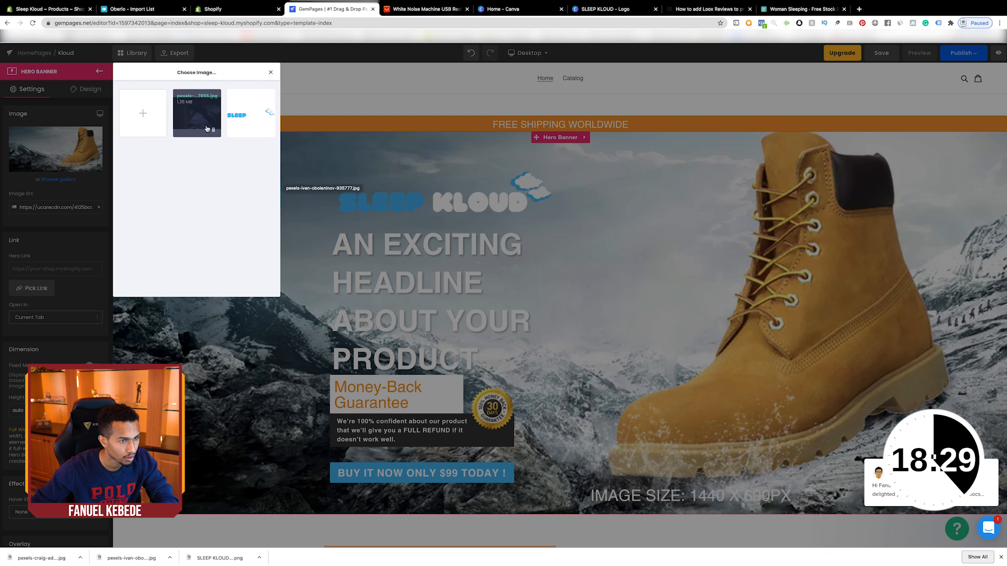
Choose the uploaded dark sleeping photo from the gallery as the hero banner's background image
{"action": "left_click", "coordinate": [208, 130]}
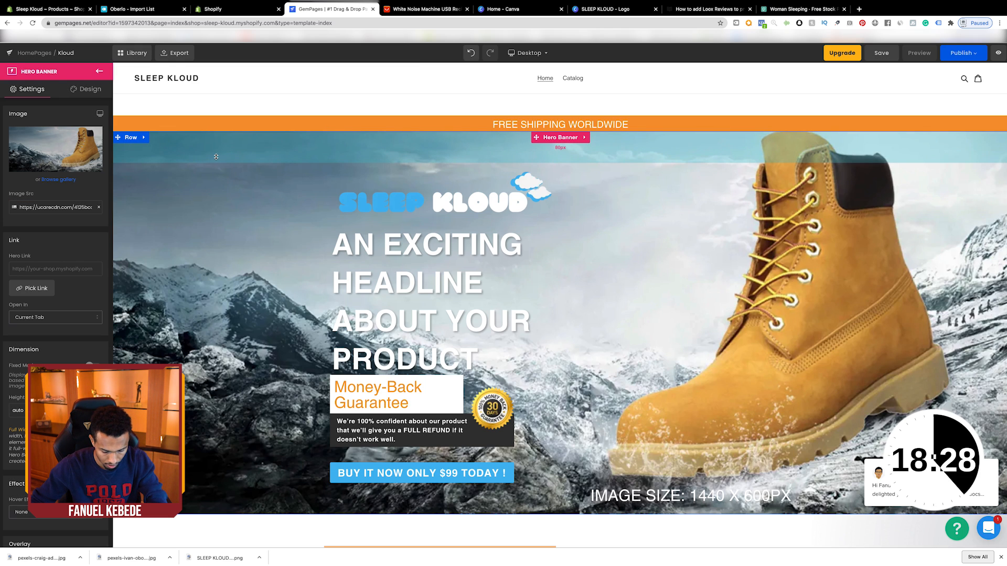
{"action": "left_click", "coordinate": [58, 180]}
{"action": "left_click", "coordinate": [192, 131]}
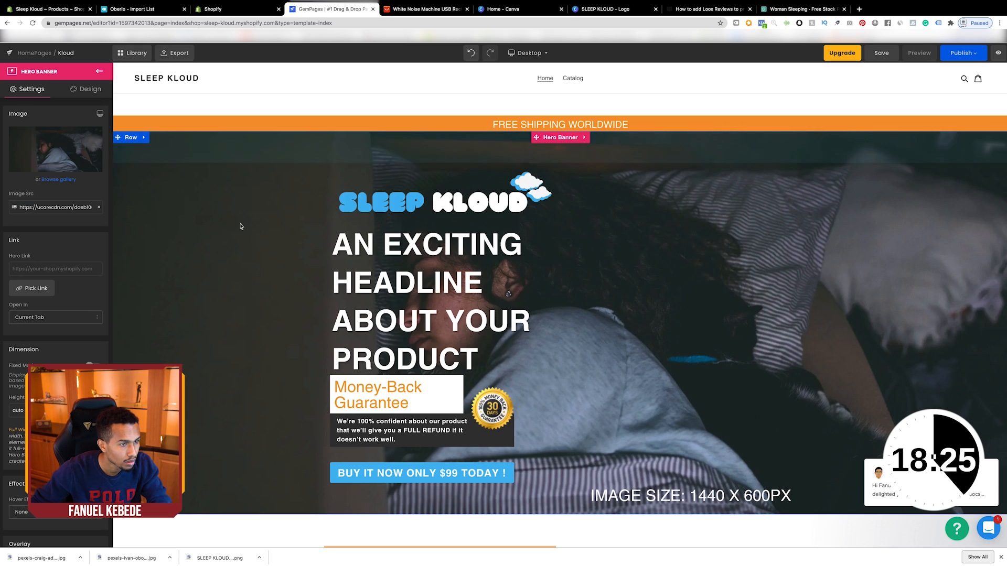
Set the hero banner's overlay color to black, #000000
{"action": "scroll", "coordinate": [77, 437], "scroll_direction": "down", "scroll_amount": 5}
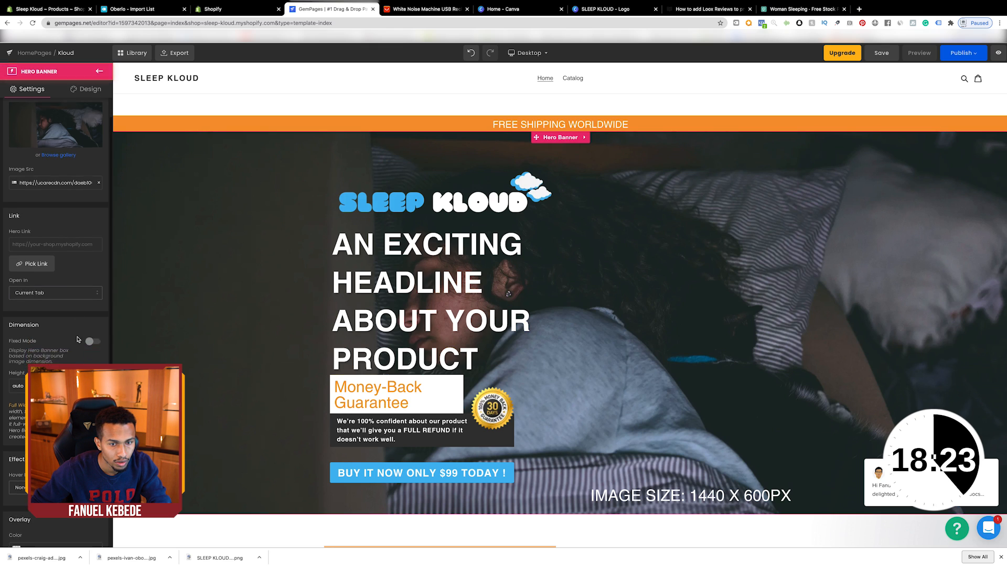
{"action": "left_click", "coordinate": [65, 421]}
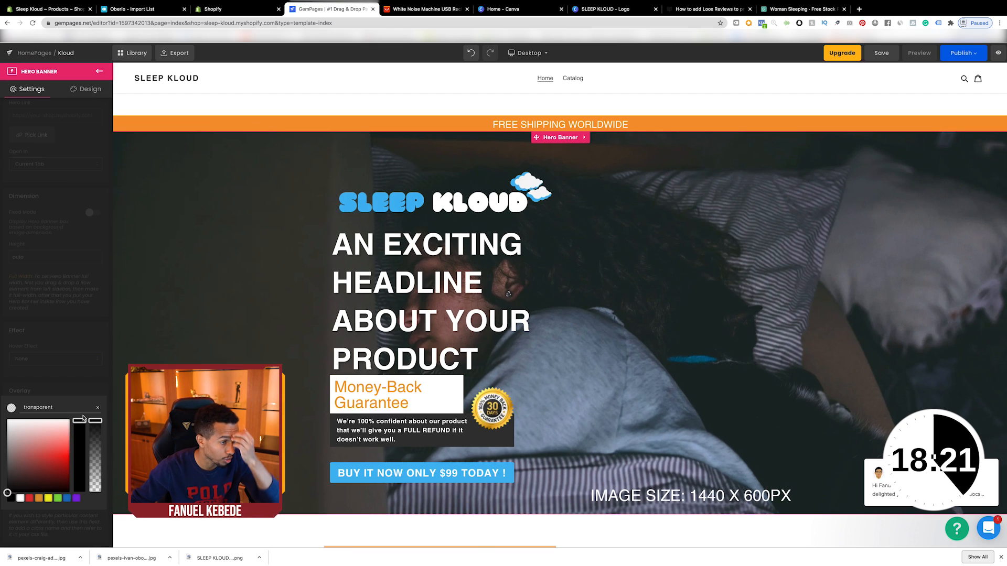
{"action": "left_click", "coordinate": [82, 422]}
{"action": "left_click_drag", "start_coordinate": [83, 425], "coordinate": [82, 452]}
{"action": "left_click", "coordinate": [67, 391]}
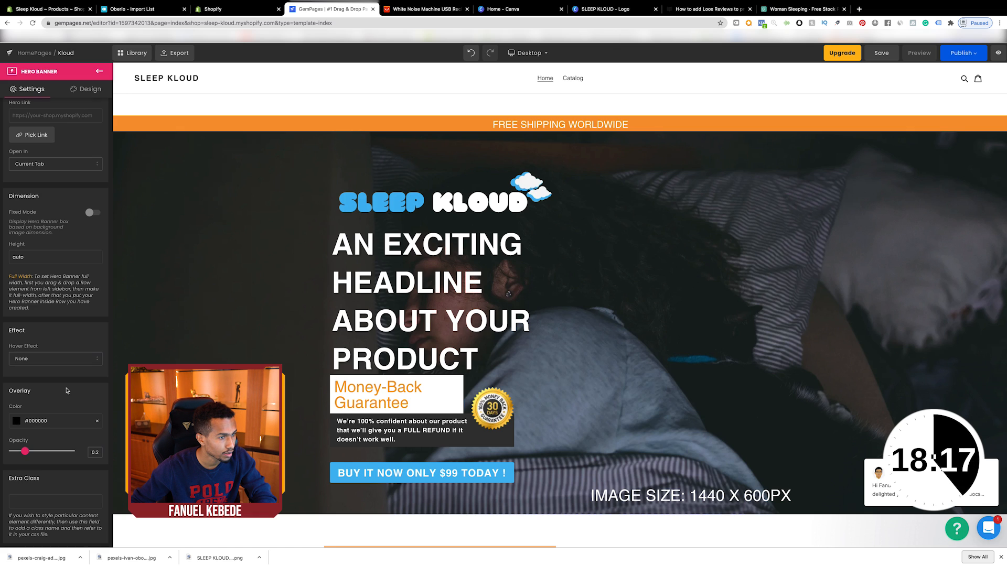
Try different opacity levels for the hero banner's black overlay
{"action": "left_click_drag", "start_coordinate": [24, 451], "coordinate": [31, 451]}
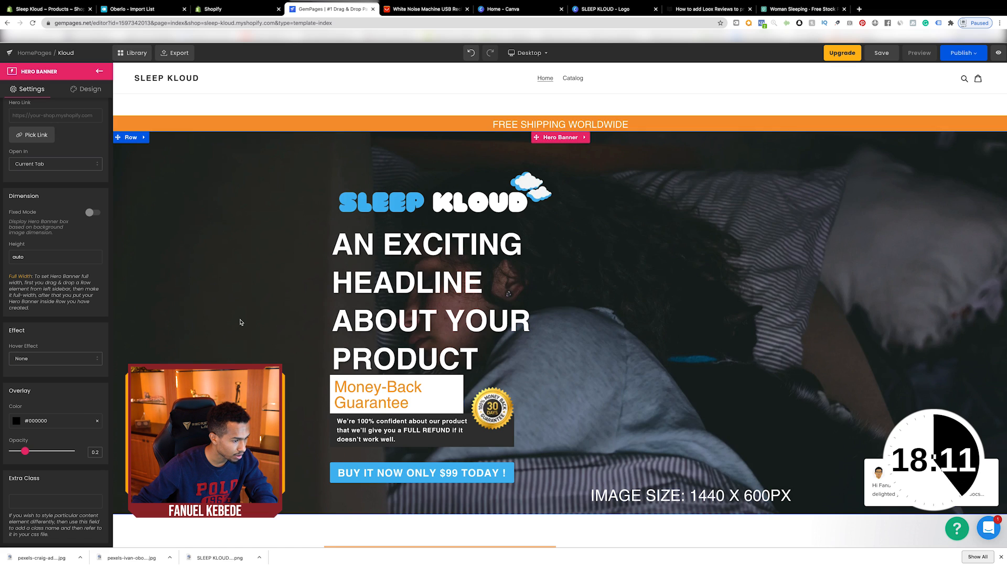
{"action": "left_click", "coordinate": [57, 422]}
{"action": "left_click", "coordinate": [67, 391]}
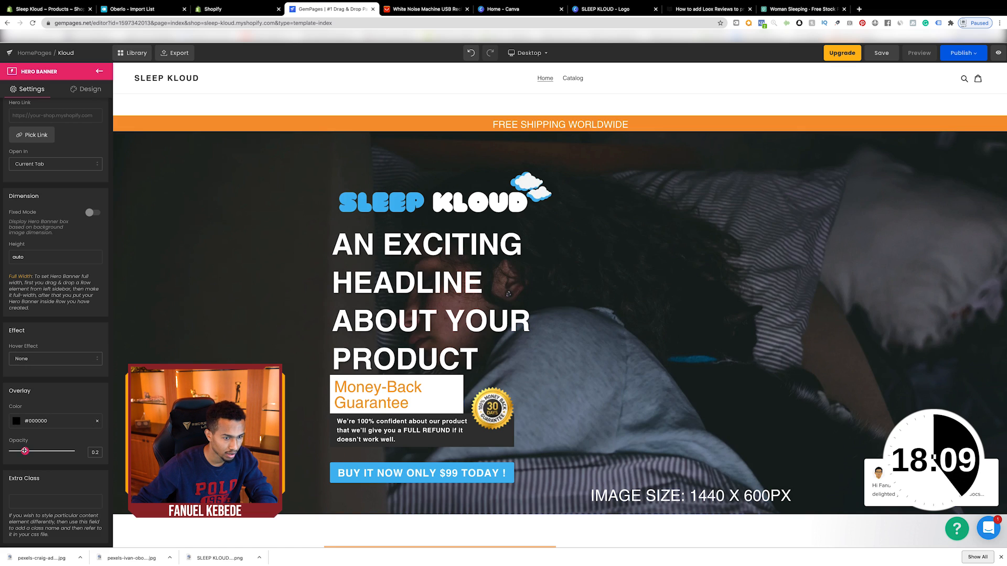
{"action": "left_click_drag", "start_coordinate": [24, 451], "coordinate": [38, 451]}
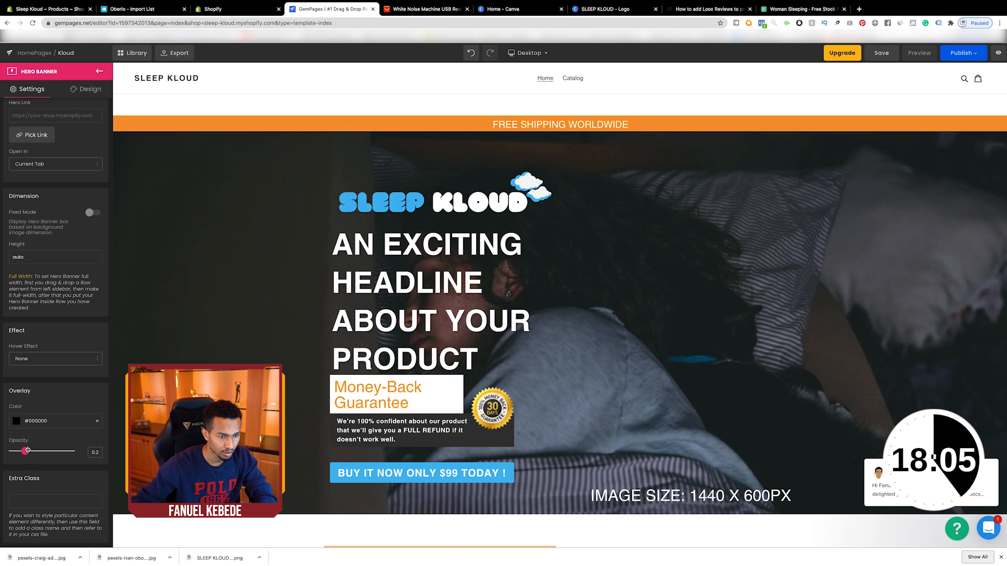
Replace the hero banner's placeholder headline with "SLEEP BETTER, FEEL BETTER!"
{"action": "scroll", "coordinate": [342, 236], "scroll_direction": "down", "scroll_amount": 1}
{"action": "left_click", "coordinate": [343, 187]}
{"action": "left_click_drag", "start_coordinate": [343, 187], "coordinate": [514, 313]}
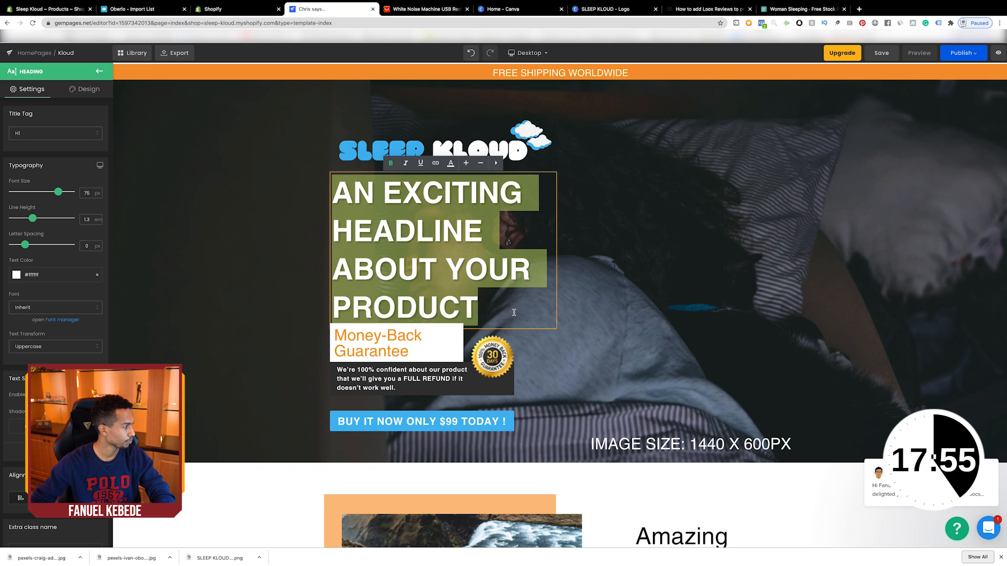
{"action": "key", "text": "BackSpace"}
{"action": "type", "text": "SLEEP BETTER"}
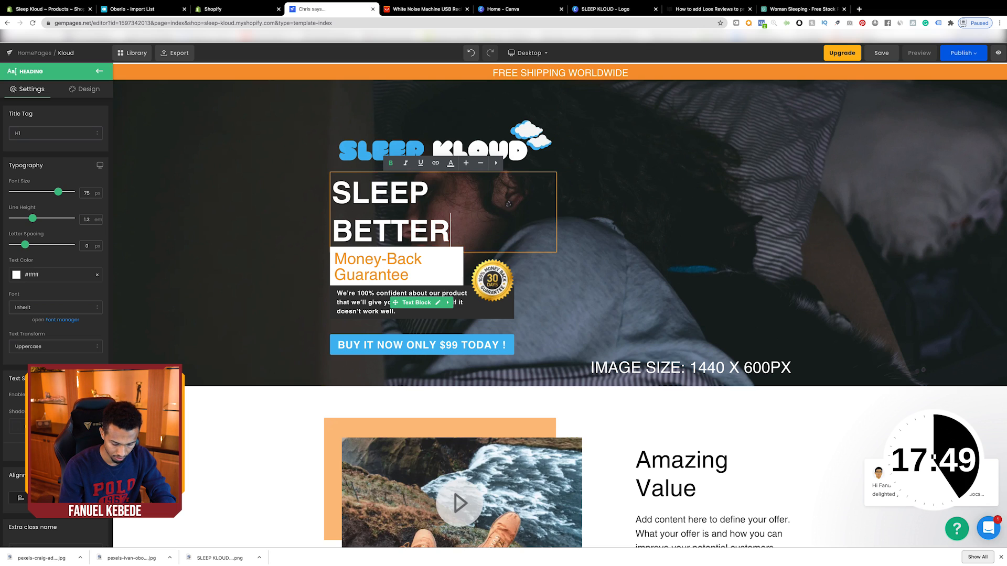
{"action": "type", "text": ", FEEL "}
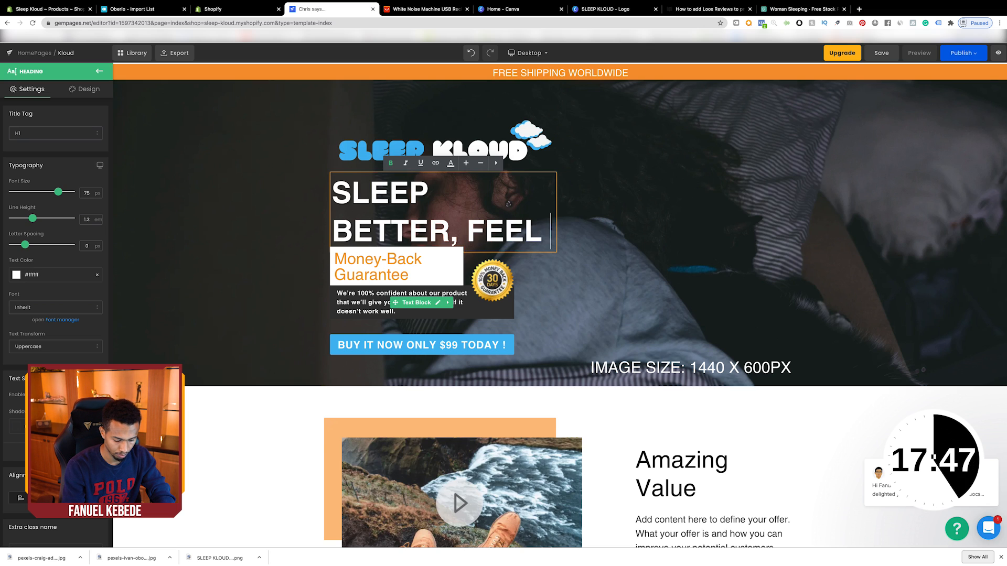
{"action": "type", "text": "BETTER"}
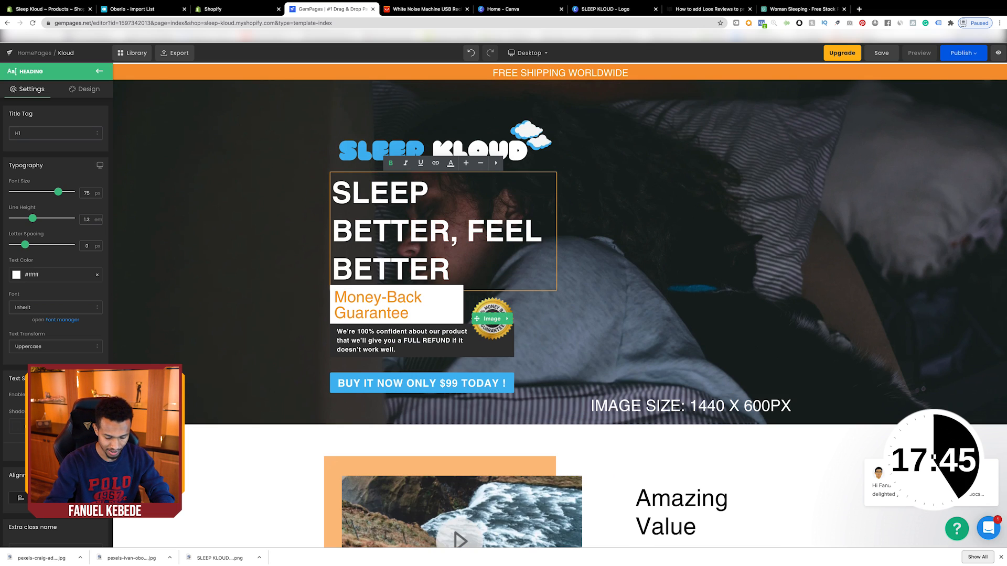
{"action": "type", "text": "!"}
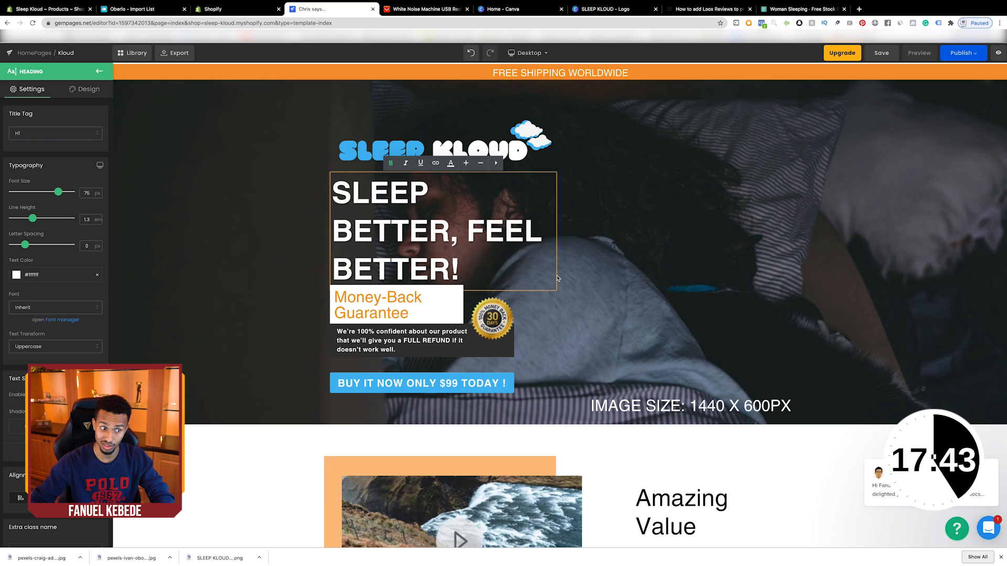
Reduce the "SLEEP BETTER, FEEL BETTER!" headline's font size to 55 px and deselect the text
{"action": "left_click", "coordinate": [482, 163]}
{"action": "left_click", "coordinate": [481, 163]}
{"action": "left_click", "coordinate": [481, 163]}
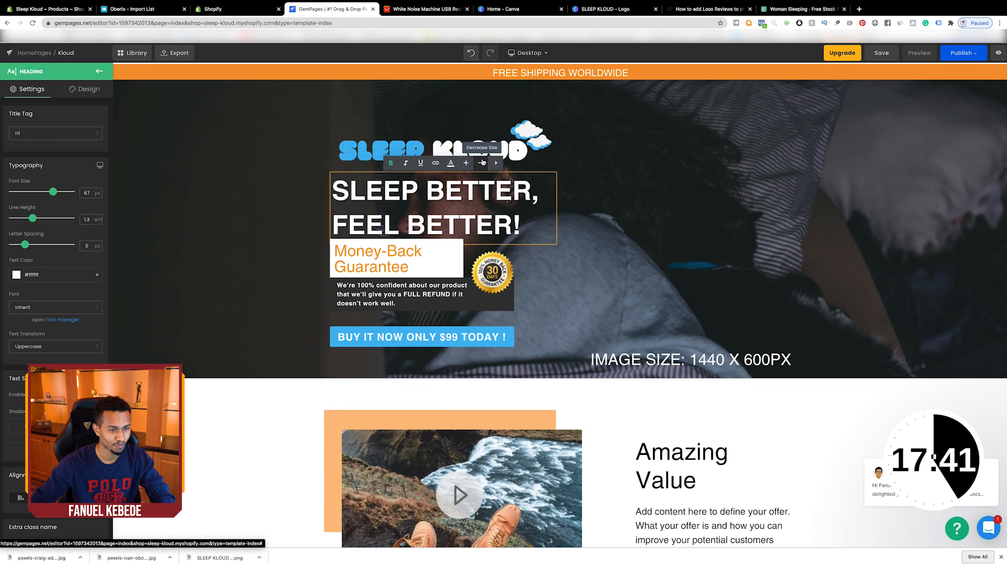
{"action": "left_click", "coordinate": [481, 163]}
{"action": "left_click", "coordinate": [482, 163]}
{"action": "left_click", "coordinate": [482, 163]}
{"action": "left_click", "coordinate": [482, 163]}
{"action": "left_click", "coordinate": [481, 163]}
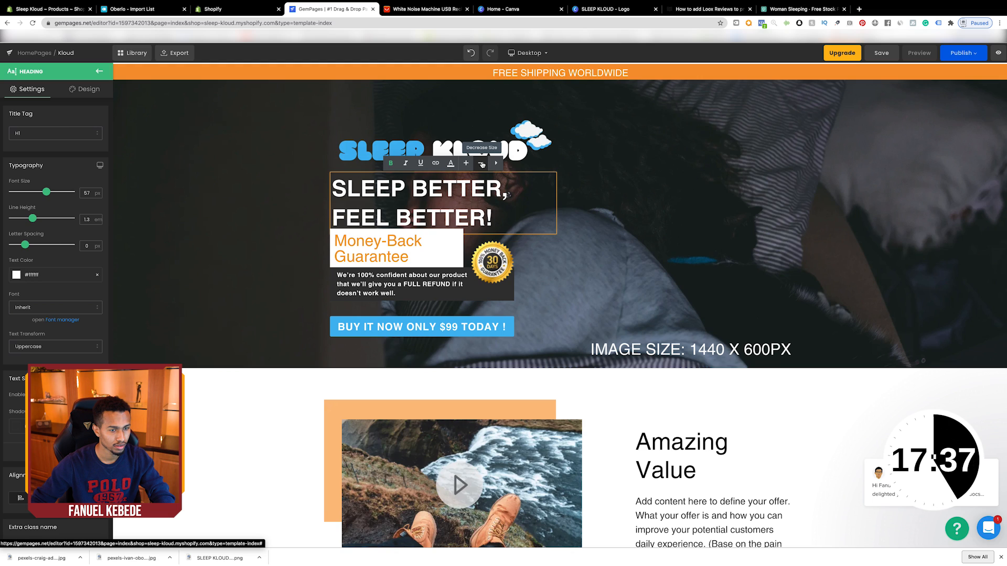
{"action": "left_click", "coordinate": [481, 163]}
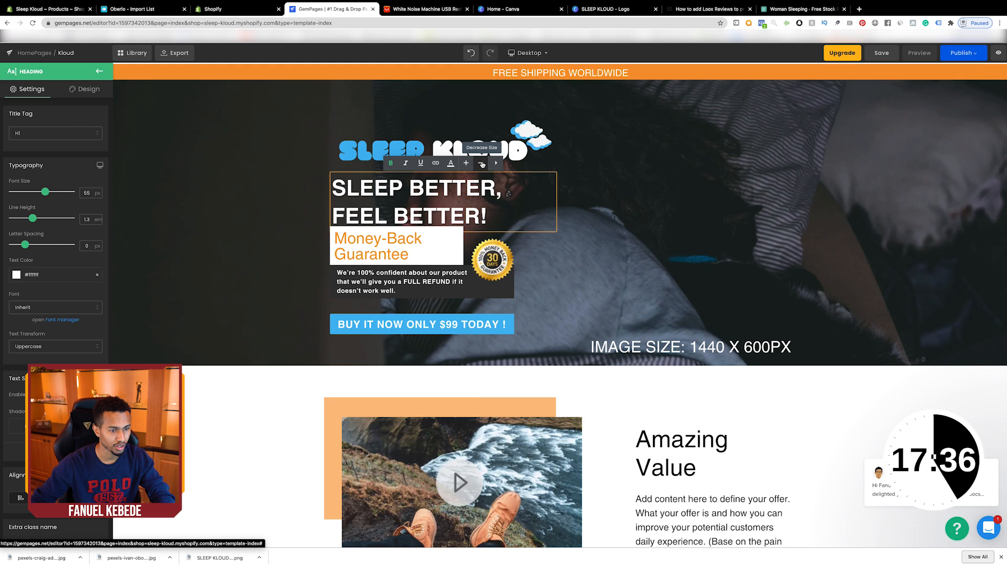
{"action": "left_click", "coordinate": [506, 214]}
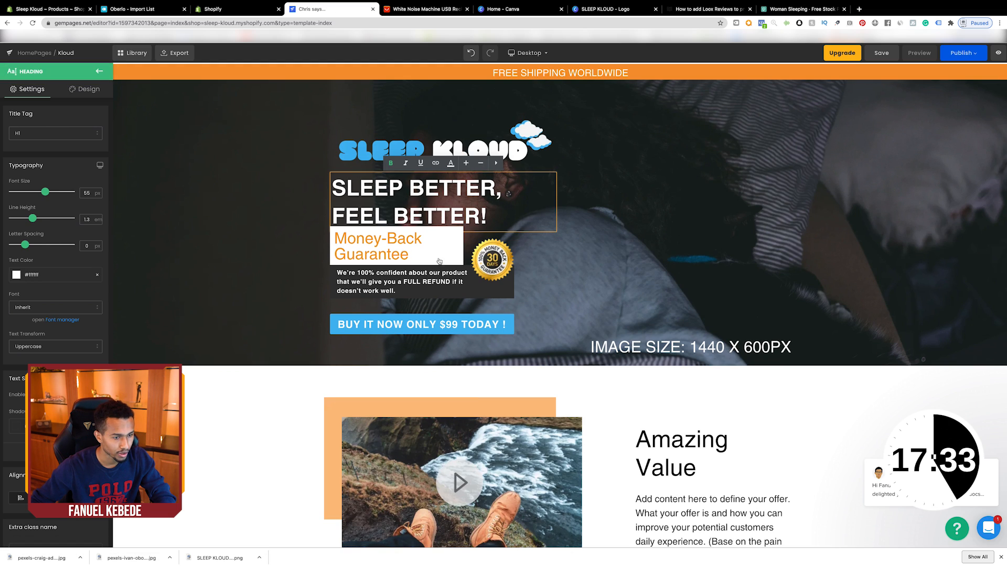
{"action": "left_click", "coordinate": [577, 259]}
Remove the white background color from the "Money-Back Guarantee" text block, leaving its background color as none
{"action": "left_click", "coordinate": [445, 247]}
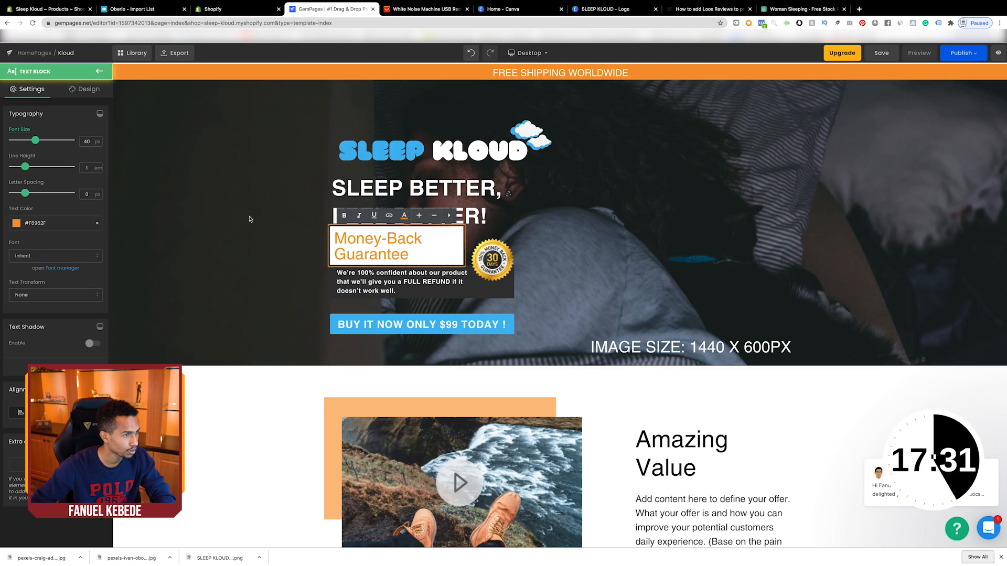
{"action": "left_click", "coordinate": [93, 92]}
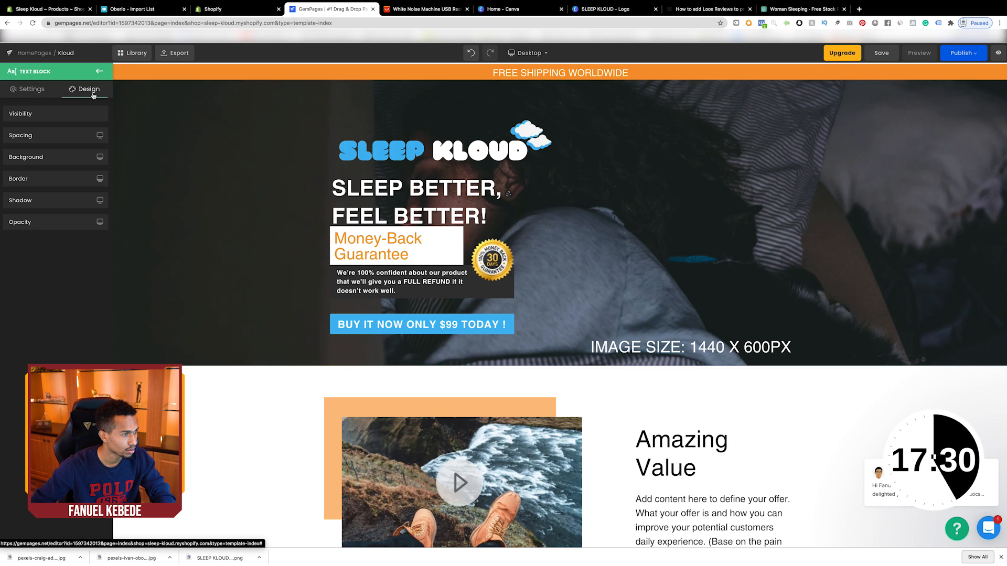
{"action": "left_click", "coordinate": [65, 156]}
{"action": "left_click", "coordinate": [98, 209]}
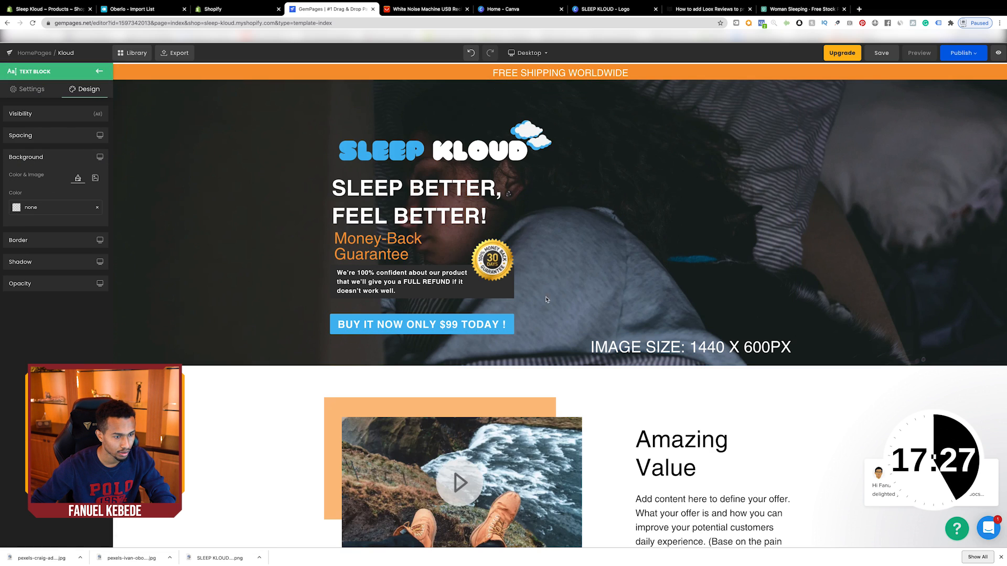
Reduce the "Money-Back Guarantee" text's font size to 22 px so that it fits on one line
{"action": "left_click", "coordinate": [378, 258]}
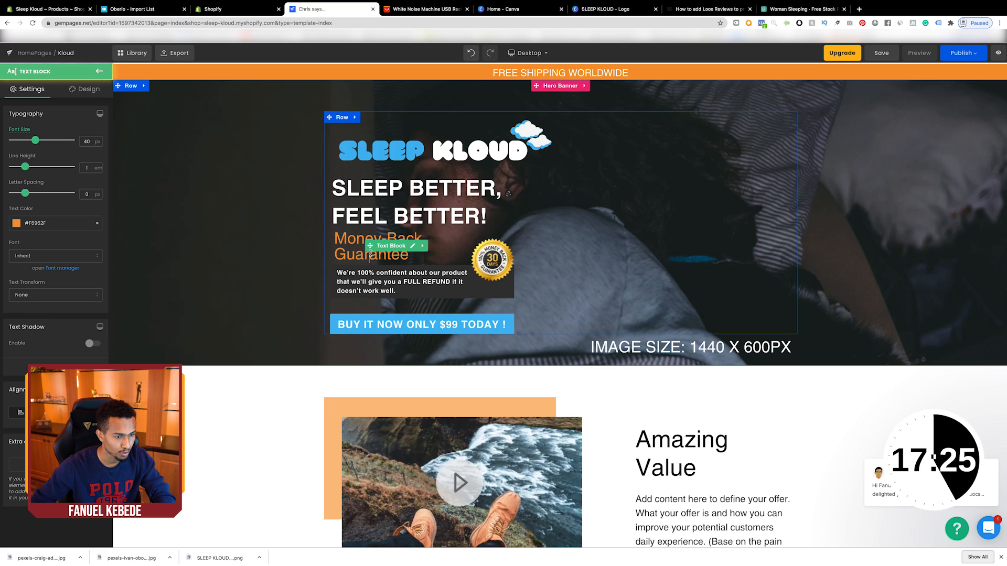
{"action": "left_click", "coordinate": [378, 258]}
{"action": "left_click", "coordinate": [431, 216]}
{"action": "left_click", "coordinate": [431, 216]}
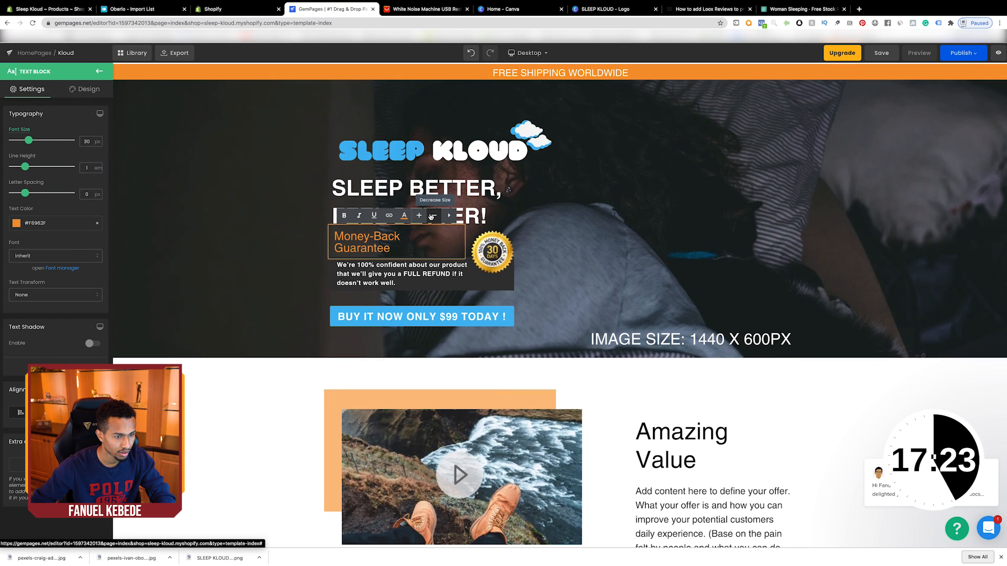
{"action": "left_click", "coordinate": [431, 216]}
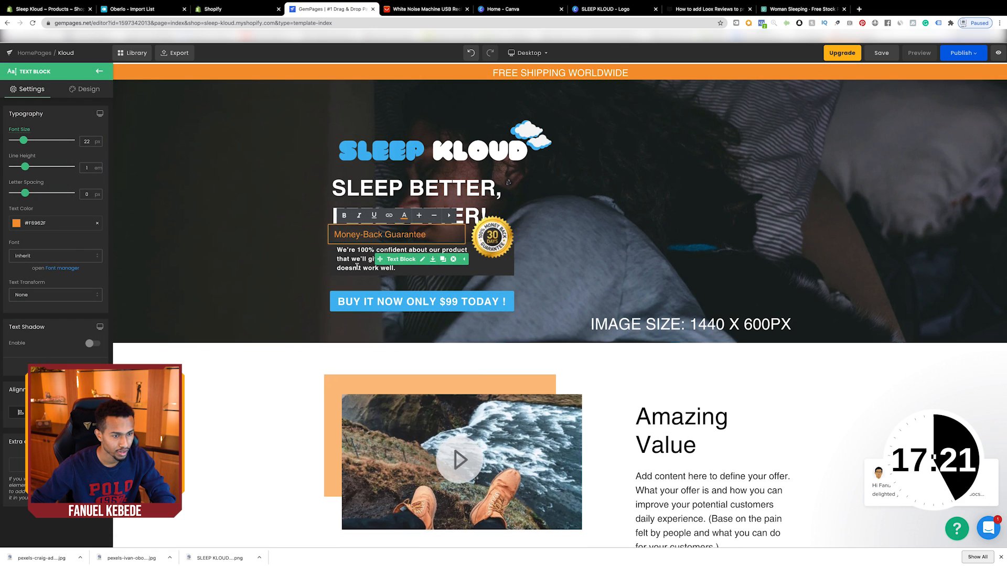
{"action": "left_click", "coordinate": [429, 272]}
{"action": "left_click", "coordinate": [686, 213]}
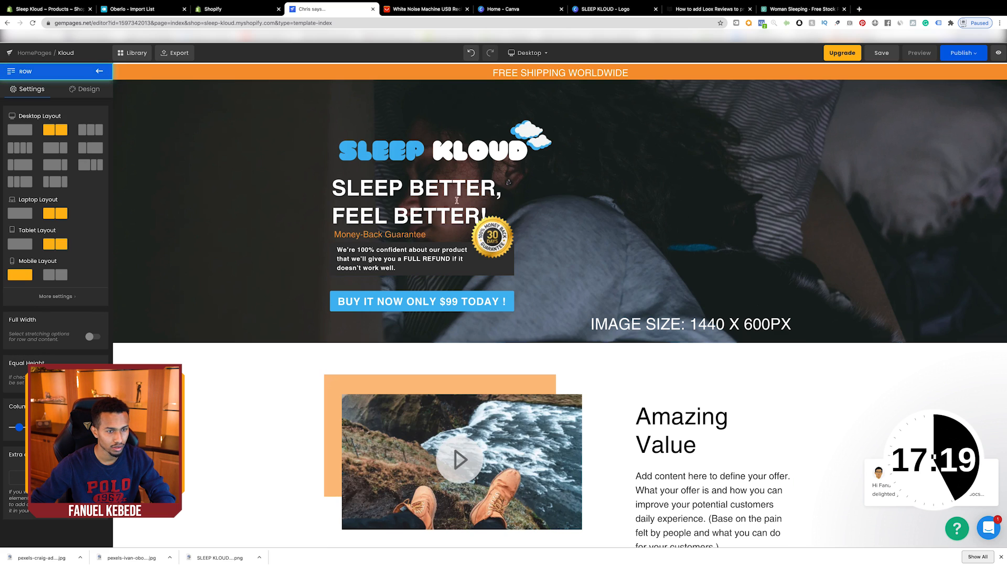
Delete the hero banner row containing "IMAGE SIZE: 1440 X 600PX" and reduce the top spacing of the "Amazing Value" row to 50 px
{"action": "scroll", "coordinate": [718, 227], "scroll_direction": "up", "scroll_amount": 2}
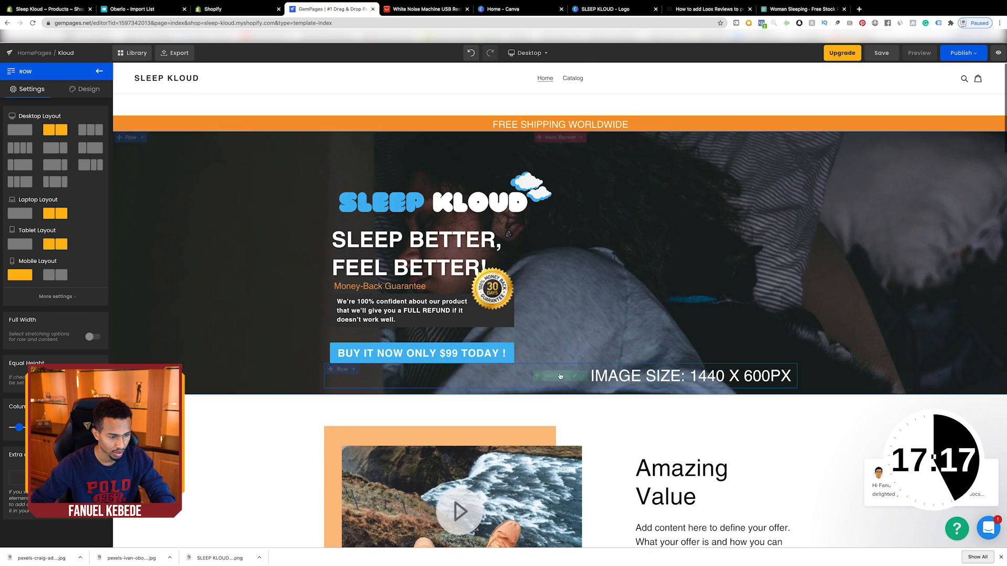
{"action": "left_click", "coordinate": [569, 377]}
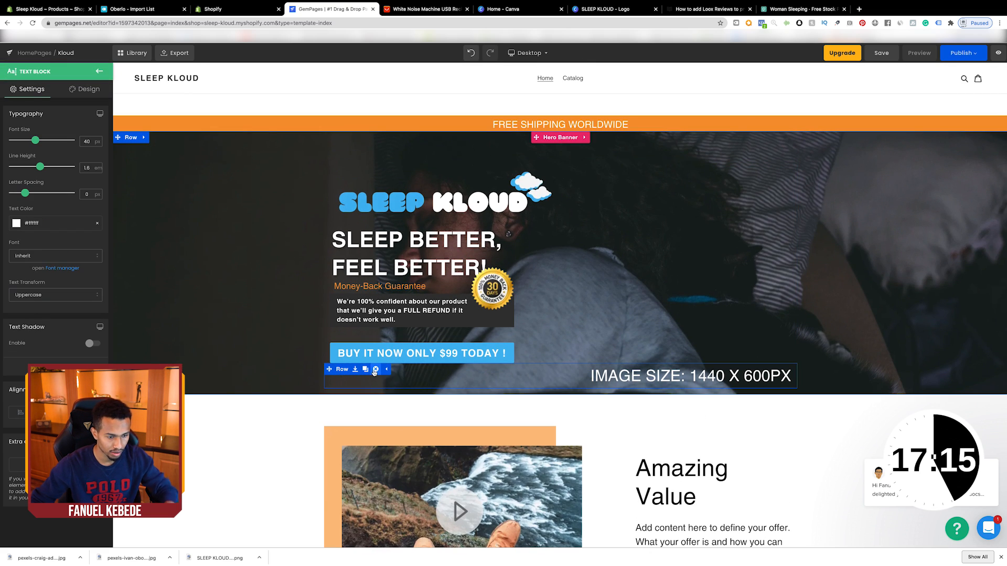
{"action": "left_click", "coordinate": [375, 370]}
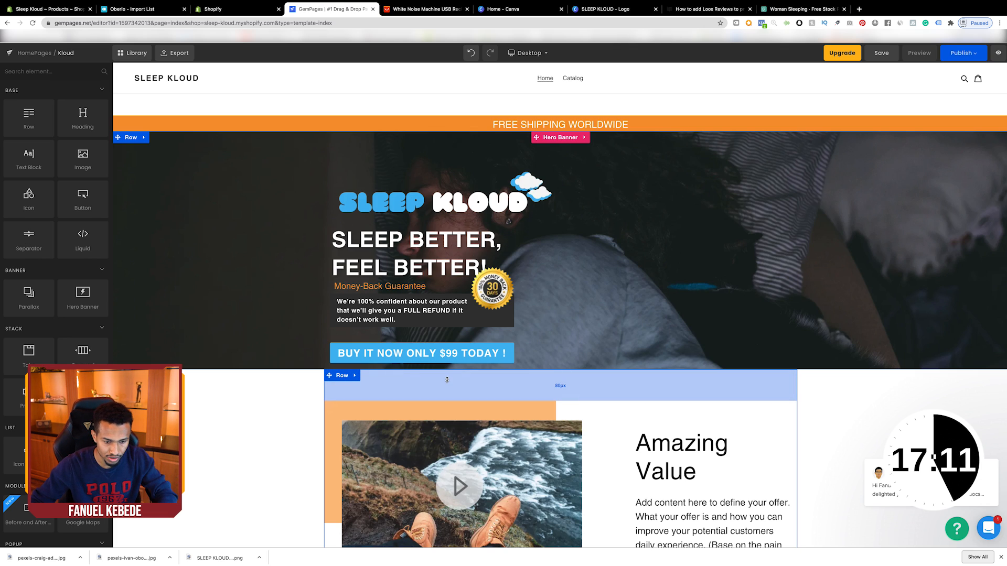
{"action": "left_click_drag", "start_coordinate": [724, 396], "coordinate": [726, 384]}
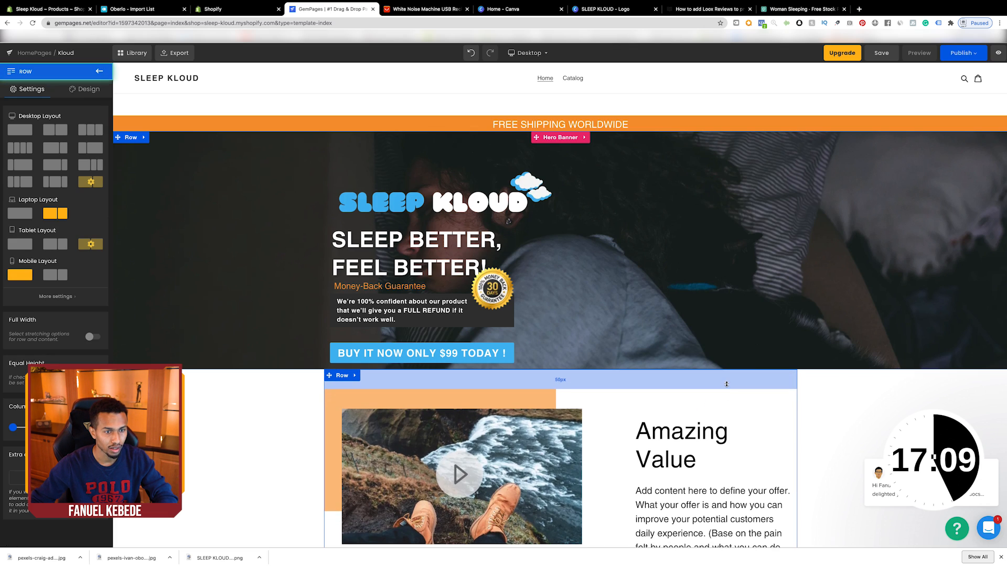
Change the "BUY IT NOW ONLY $99 TODAY !" button's hover background from orange to the same light blue as its normal background
{"action": "left_click", "coordinate": [624, 141]}
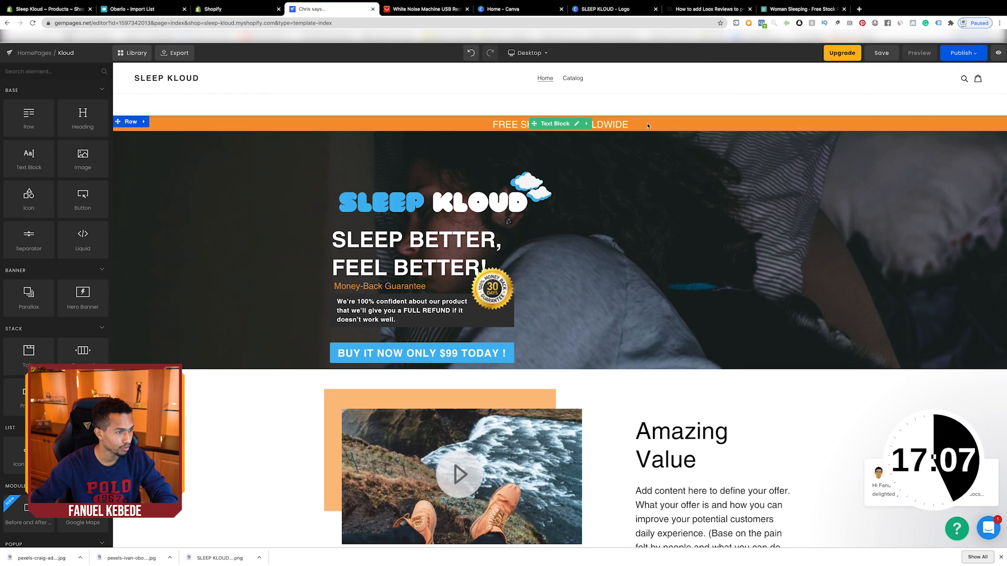
{"action": "left_click", "coordinate": [648, 125]}
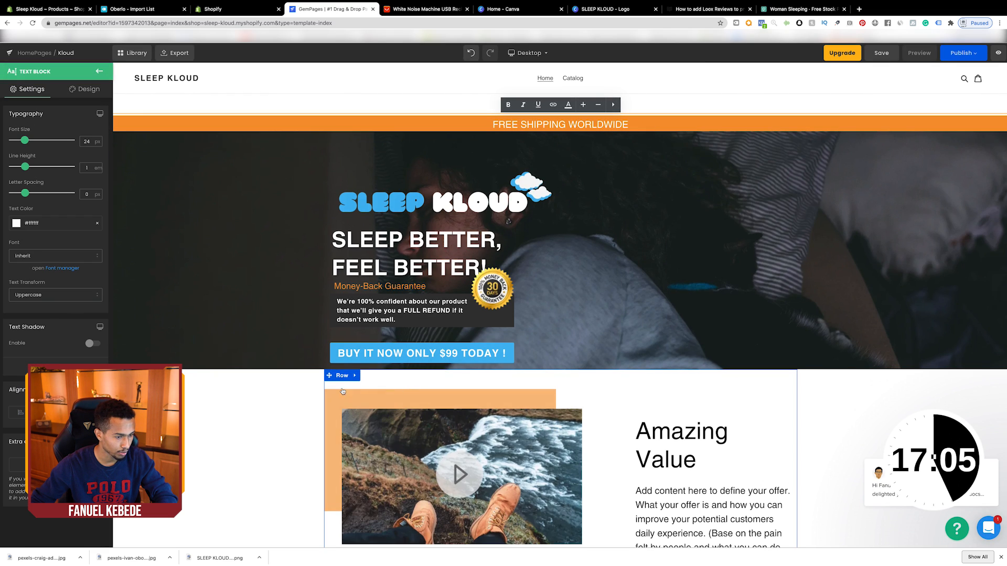
{"action": "left_click", "coordinate": [413, 353]}
{"action": "scroll", "coordinate": [59, 384], "scroll_direction": "down", "scroll_amount": 1}
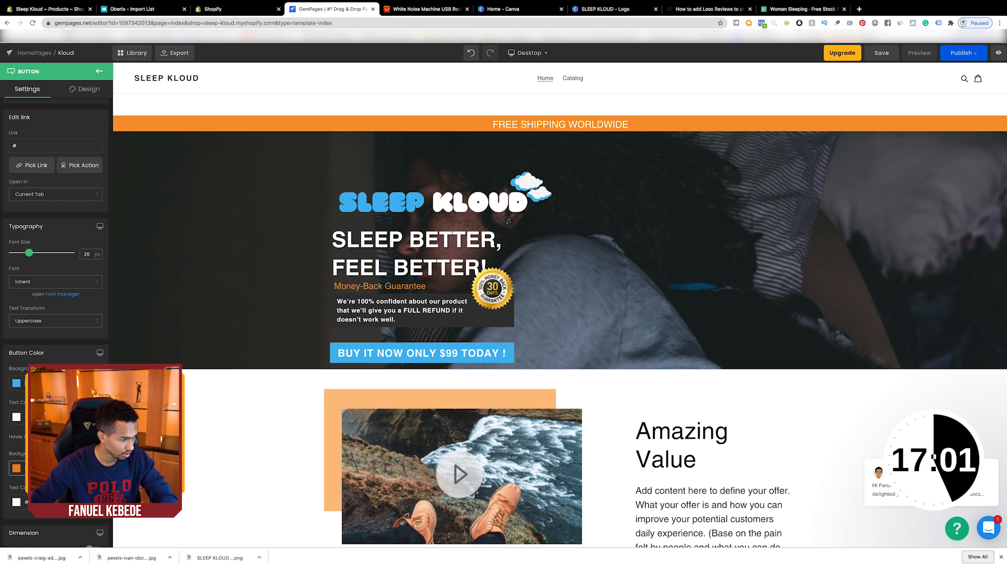
{"action": "scroll", "coordinate": [58, 262], "scroll_direction": "up", "scroll_amount": 1}
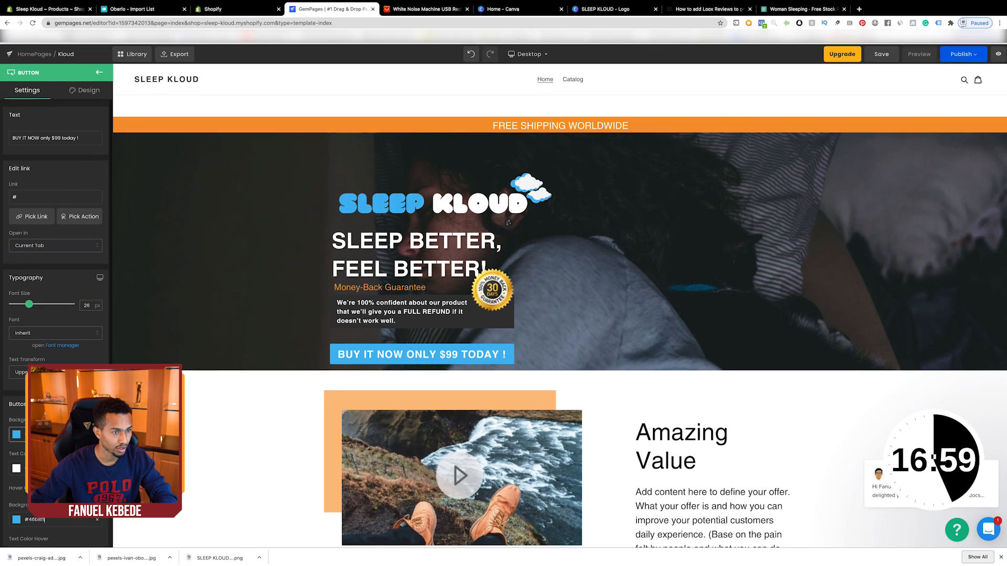
Set the "FREE SHIPPING WORLDWIDE" text block's background color to the light blue used on the hero button
{"action": "left_click", "coordinate": [336, 132]}
{"action": "left_click", "coordinate": [336, 126]}
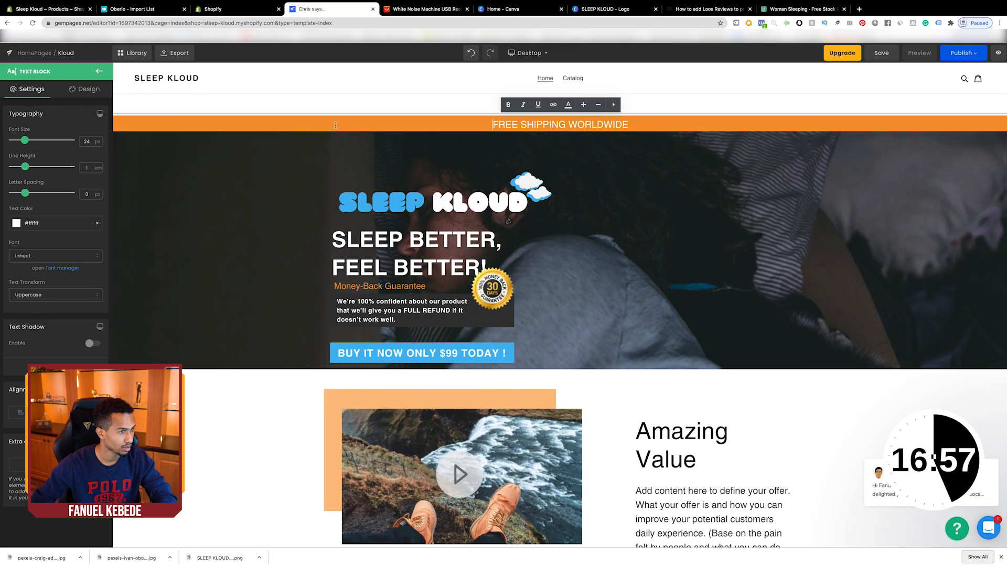
{"action": "left_click", "coordinate": [89, 90]}
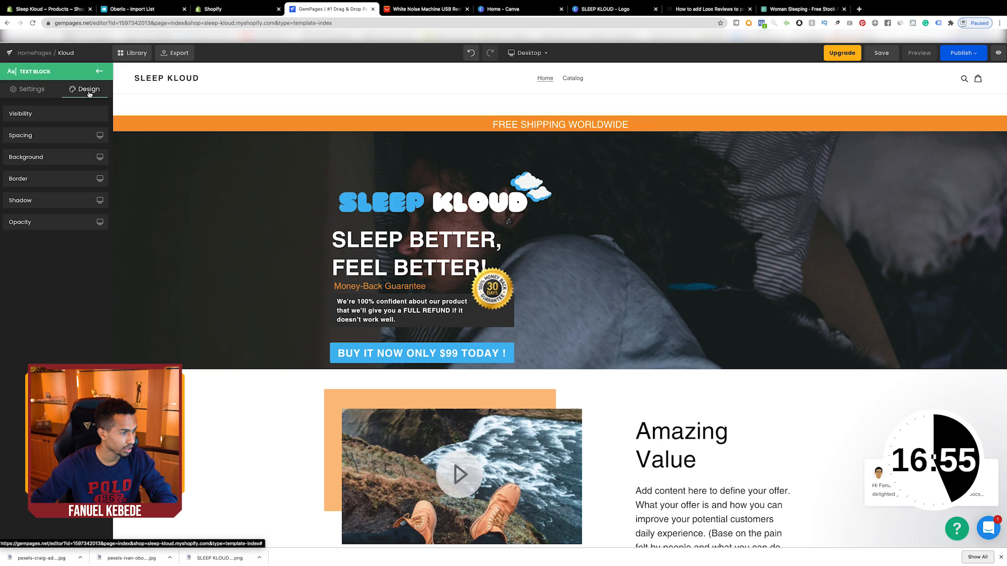
{"action": "left_click", "coordinate": [54, 156]}
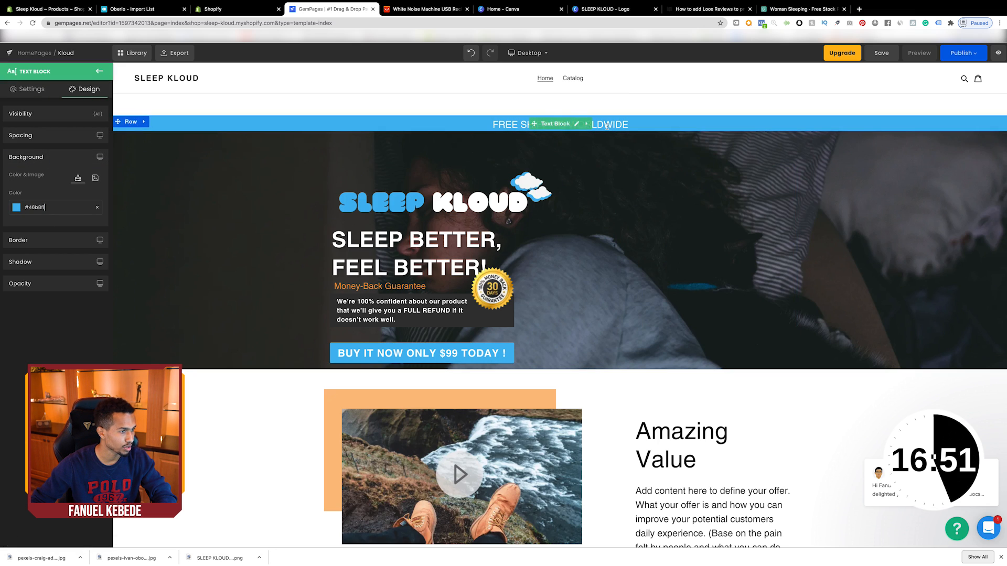
Reduce the "FREE SHIPPING WORLDWIDE" text's font size to 20 px and deselect the text block
{"action": "left_click", "coordinate": [205, 126]}
{"action": "left_click_drag", "start_coordinate": [25, 140], "coordinate": [23, 140]}
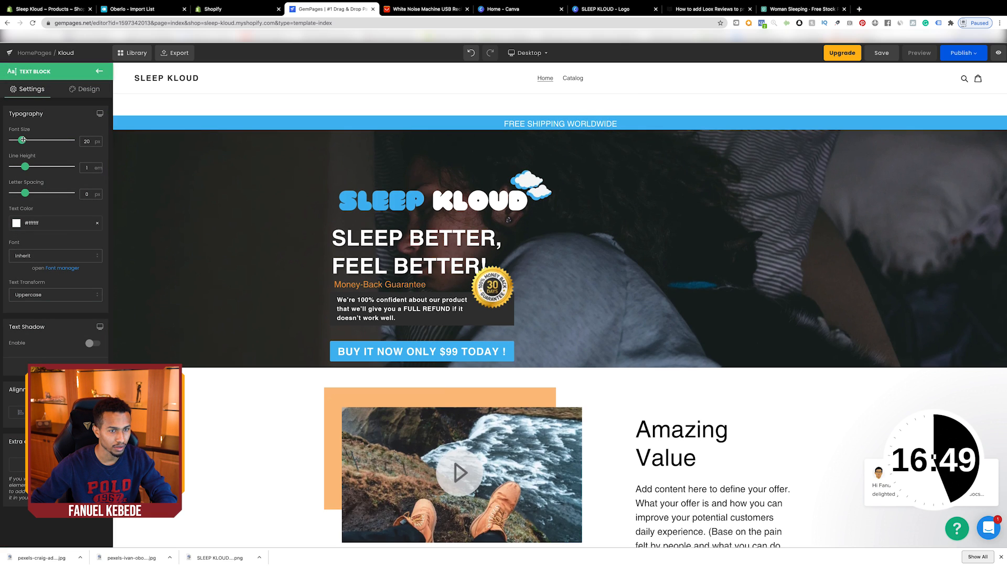
{"action": "key", "text": "Escape"}
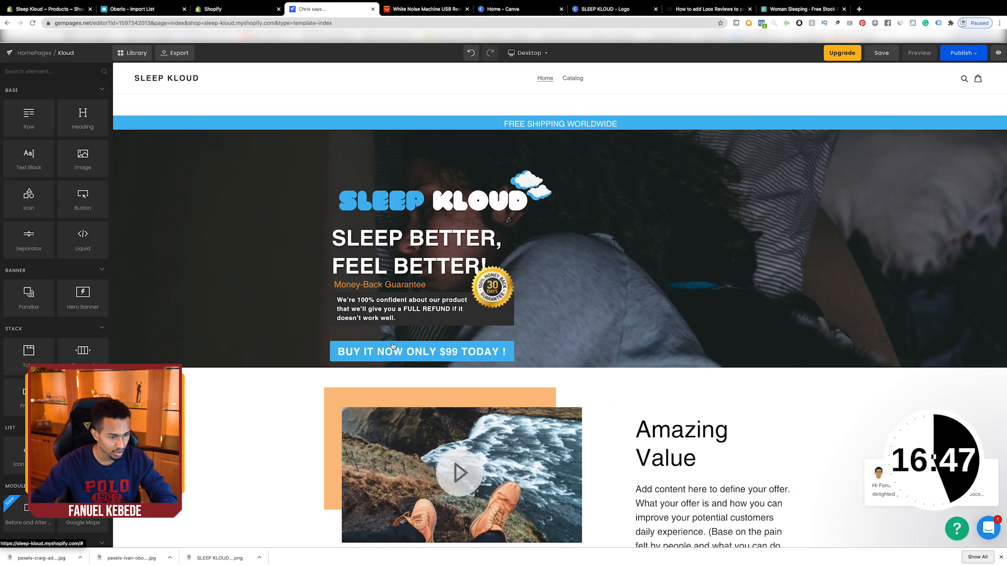
Replace the hero banner button's text with "GET YOURS NOW"
{"action": "left_click", "coordinate": [414, 356]}
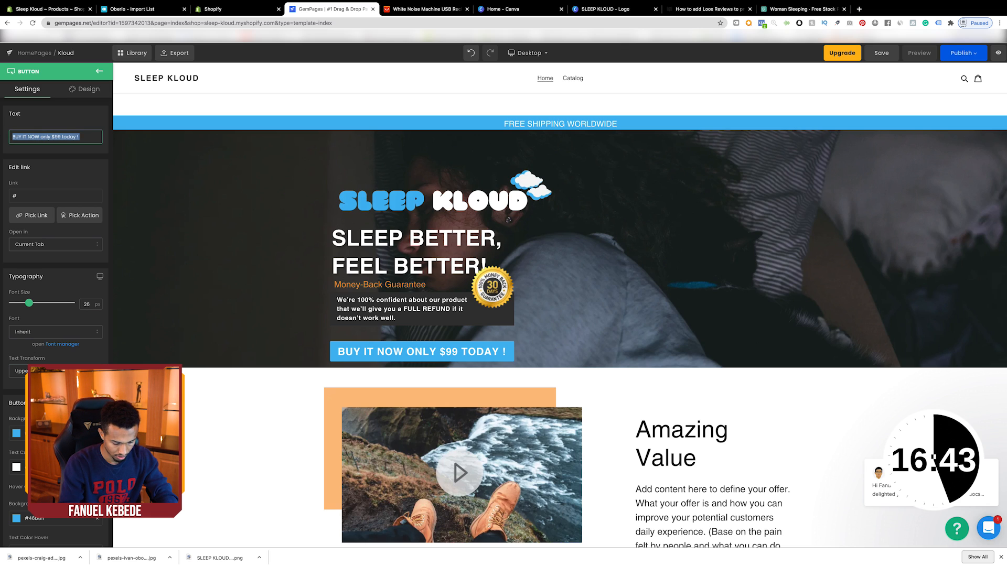
{"action": "type", "text": "GET YOURS NOW"}
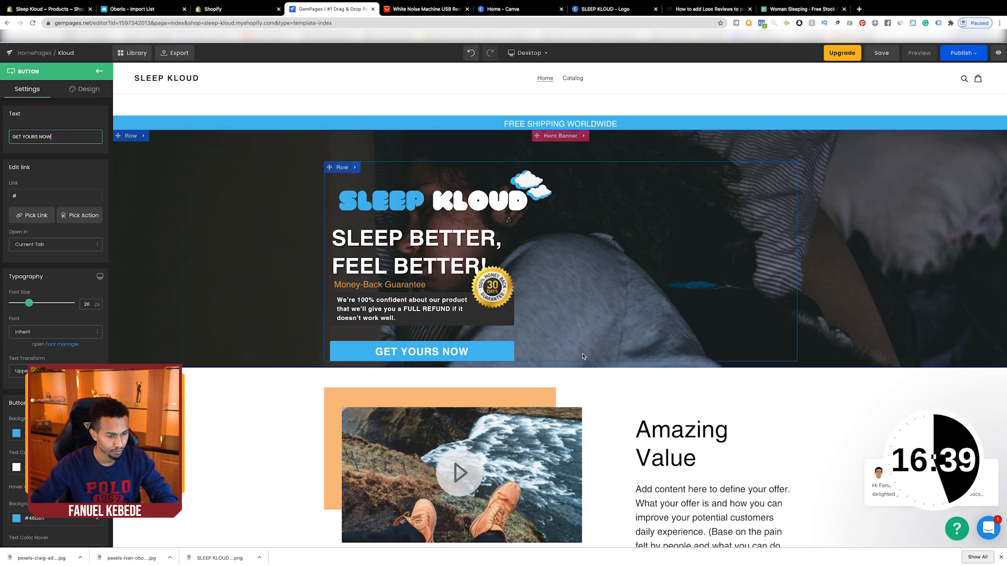
{"action": "left_click", "coordinate": [469, 357]}
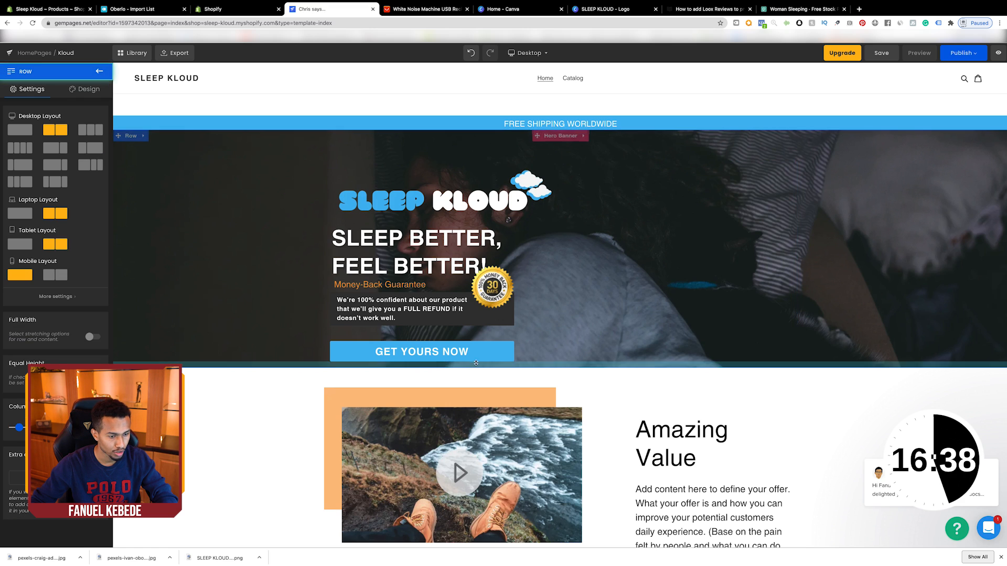
{"action": "left_click", "coordinate": [429, 356]}
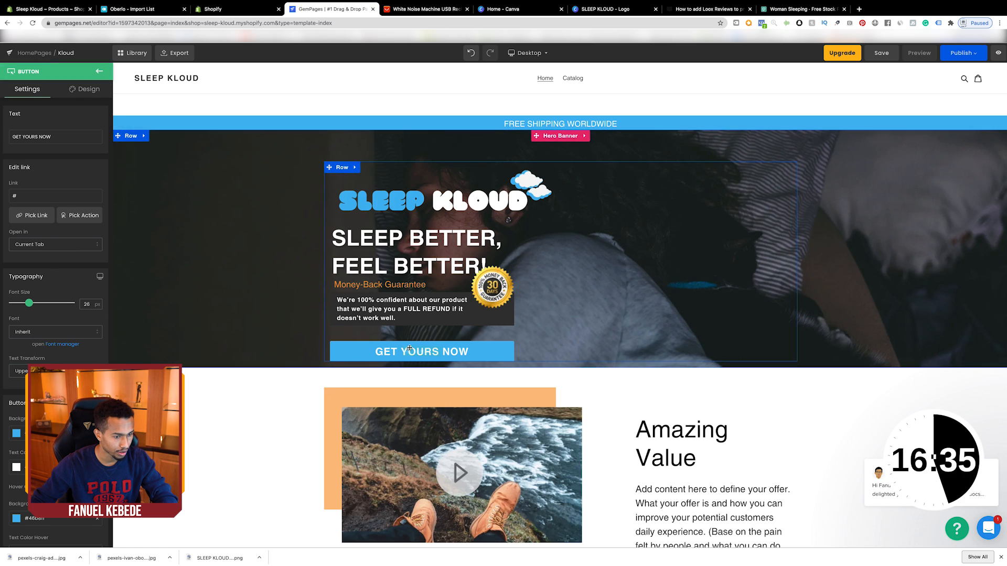
Copy the element ID from the CSS of the Sleep Kloud Machine product section and close the CSS editor without changes
{"action": "scroll", "coordinate": [551, 389], "scroll_direction": "down", "scroll_amount": 15}
{"action": "scroll", "coordinate": [550, 390], "scroll_direction": "up", "scroll_amount": 15}
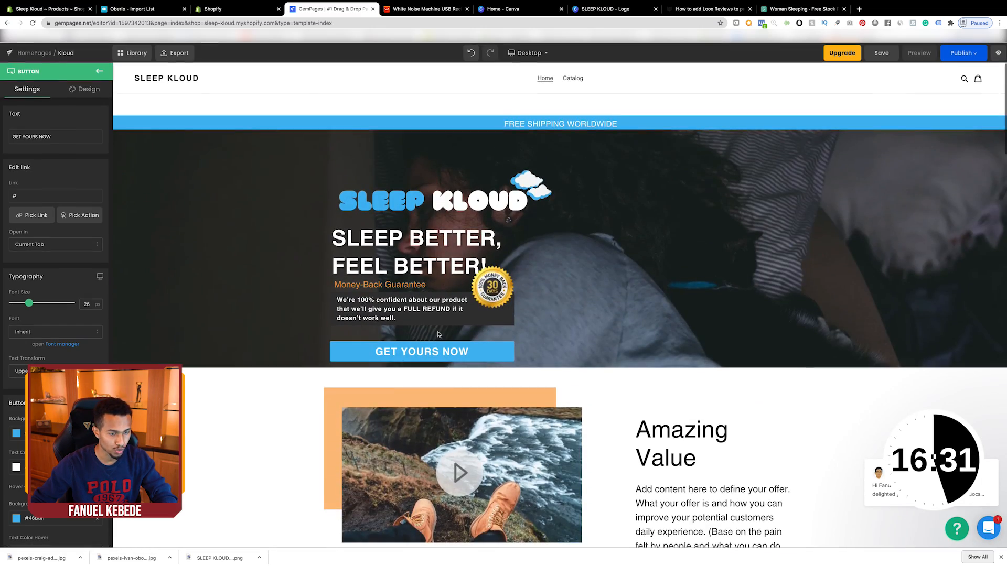
{"action": "scroll", "coordinate": [551, 291], "scroll_direction": "down", "scroll_amount": 15}
{"action": "scroll", "coordinate": [551, 292], "scroll_direction": "up", "scroll_amount": 3}
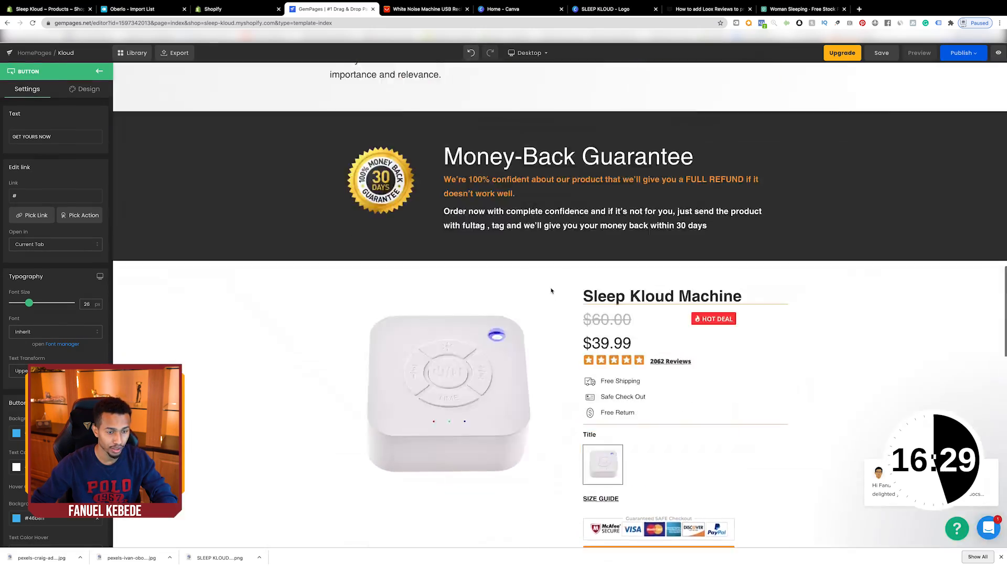
{"action": "scroll", "coordinate": [551, 291], "scroll_direction": "up", "scroll_amount": 14}
{"action": "scroll", "coordinate": [552, 291], "scroll_direction": "down", "scroll_amount": 14}
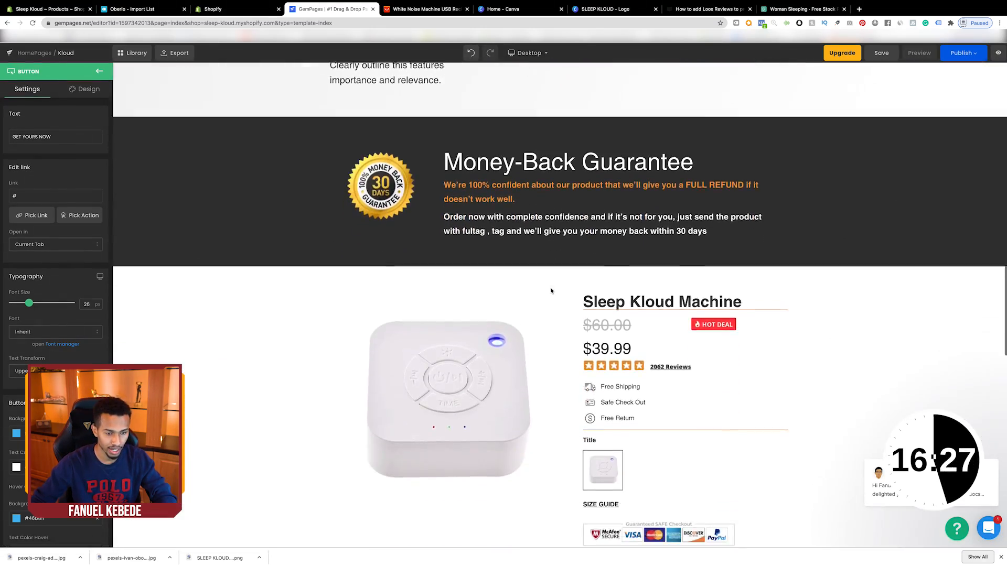
{"action": "scroll", "coordinate": [551, 291], "scroll_direction": "down", "scroll_amount": 4}
{"action": "left_click", "coordinate": [556, 186]}
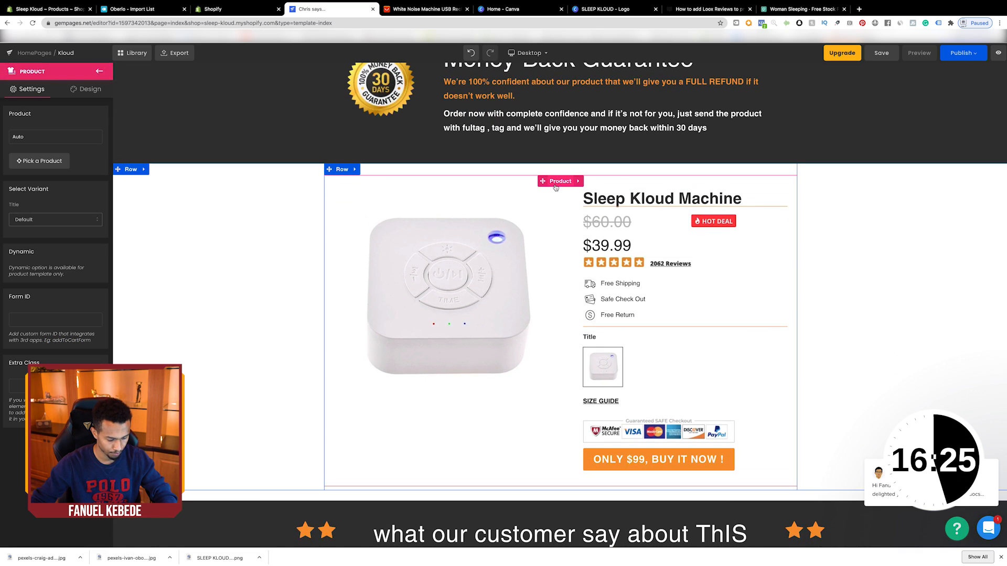
{"action": "left_click", "coordinate": [556, 184]}
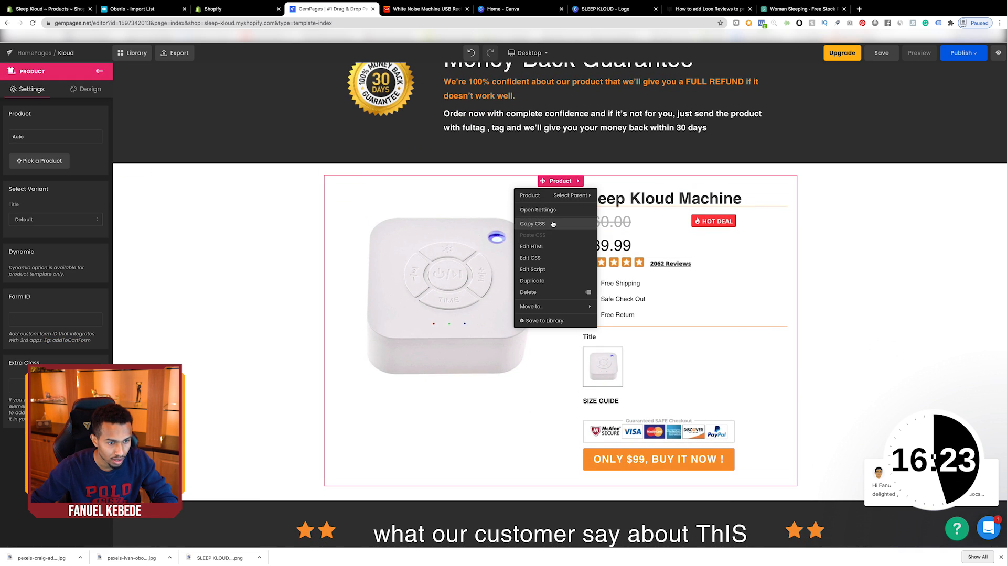
{"action": "left_click", "coordinate": [540, 258]}
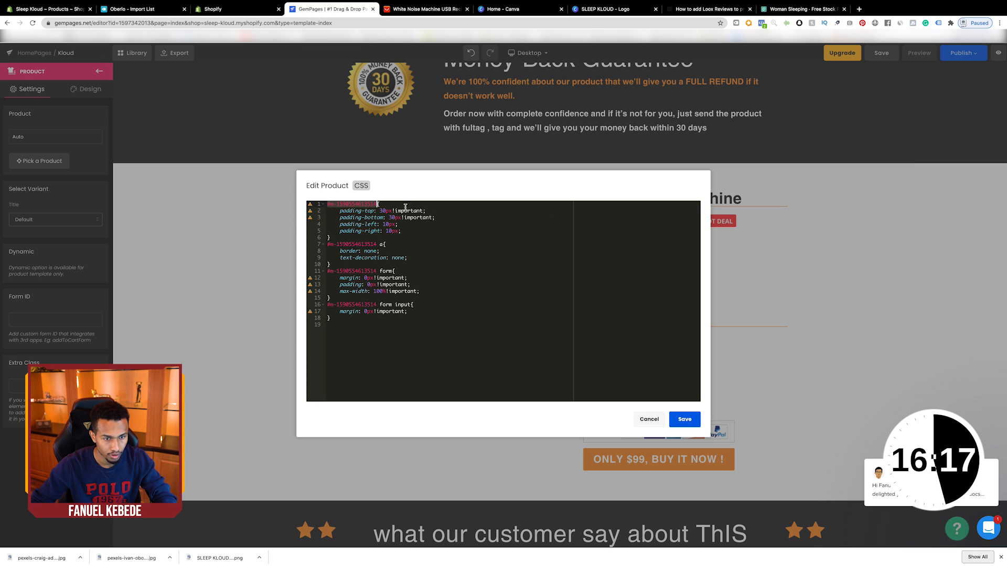
{"action": "left_click", "coordinate": [816, 273]}
{"action": "scroll", "coordinate": [577, 263], "scroll_direction": "up", "scroll_amount": 15}
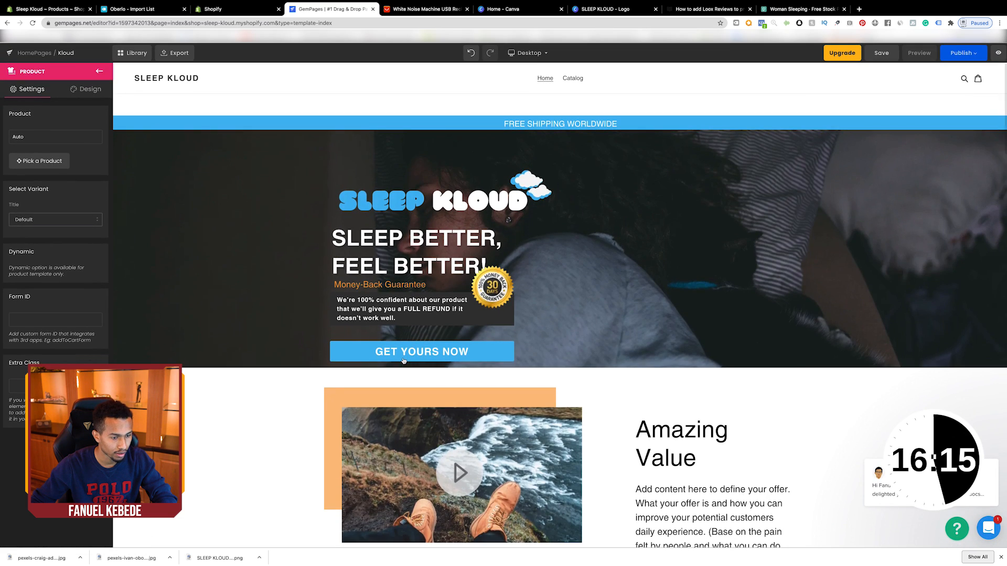
{"action": "left_click", "coordinate": [417, 352]}
{"action": "left_click", "coordinate": [49, 197]}
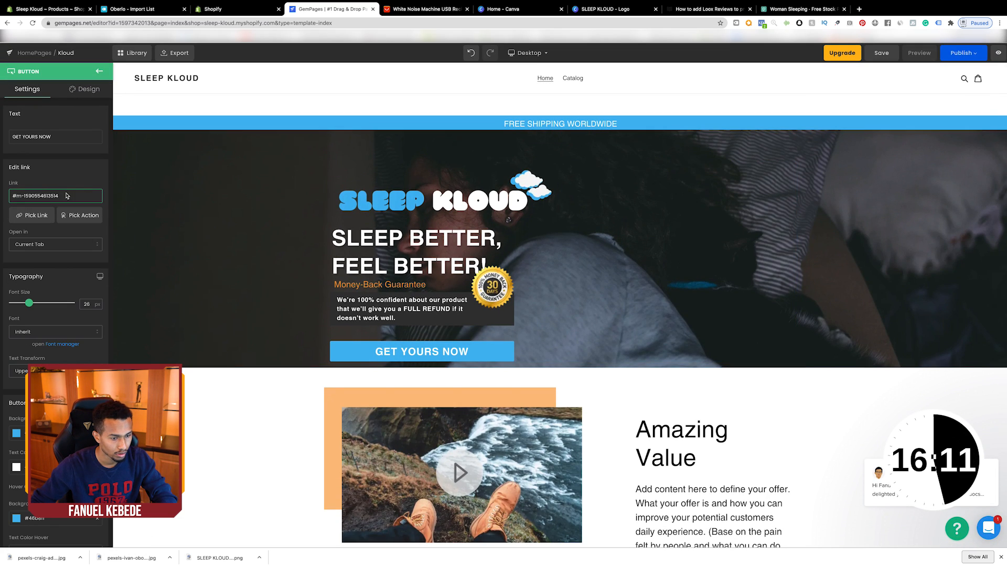
{"action": "left_click", "coordinate": [423, 363]}
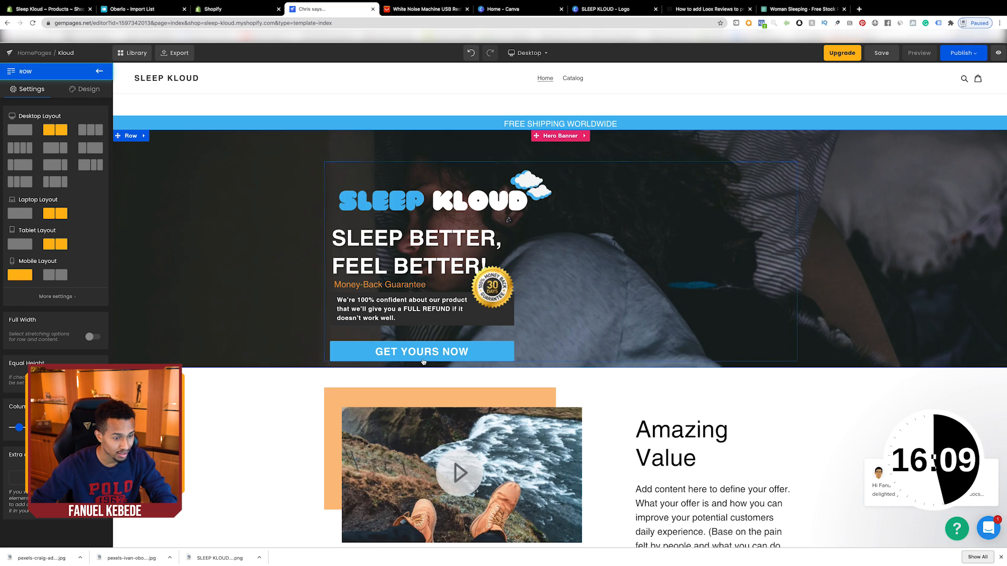
Delete the video thumbnail and its orange backdrop from the first "Amazing Value" row below the hero banner
{"action": "scroll", "coordinate": [593, 409], "scroll_direction": "down", "scroll_amount": 15}
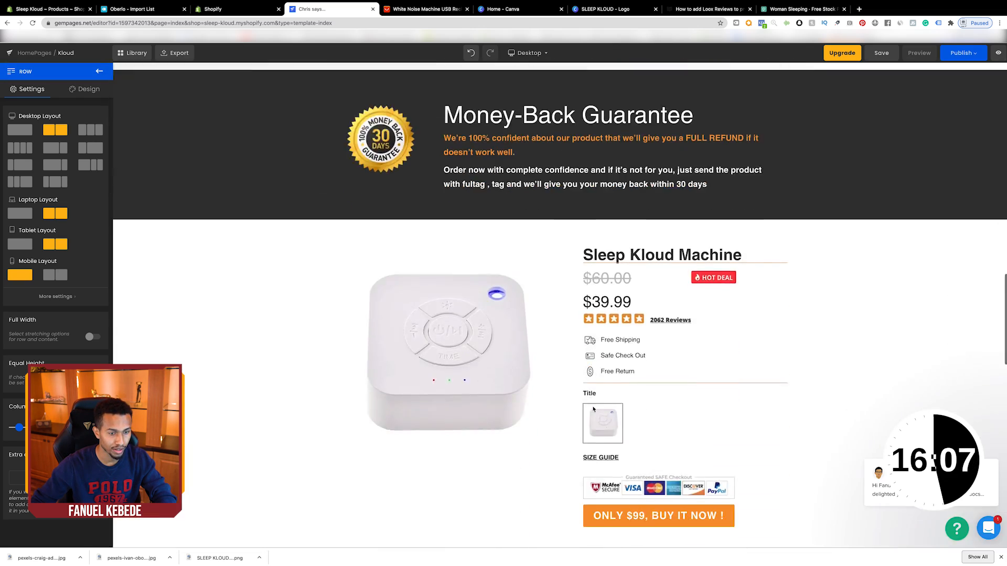
{"action": "scroll", "coordinate": [593, 409], "scroll_direction": "down", "scroll_amount": 3}
{"action": "scroll", "coordinate": [588, 315], "scroll_direction": "up", "scroll_amount": 10}
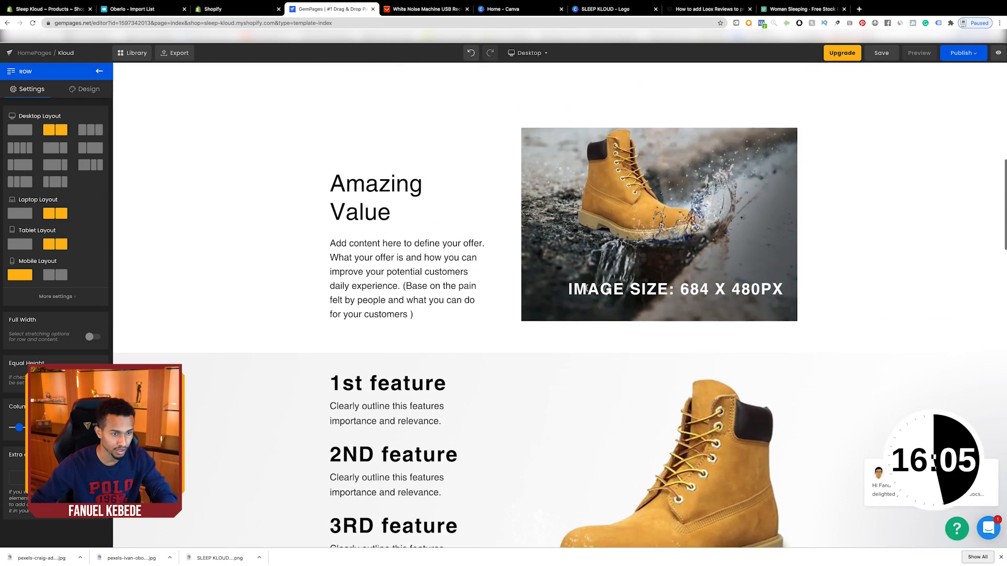
{"action": "scroll", "coordinate": [586, 288], "scroll_direction": "up", "scroll_amount": 8}
{"action": "scroll", "coordinate": [499, 255], "scroll_direction": "down", "scroll_amount": 3}
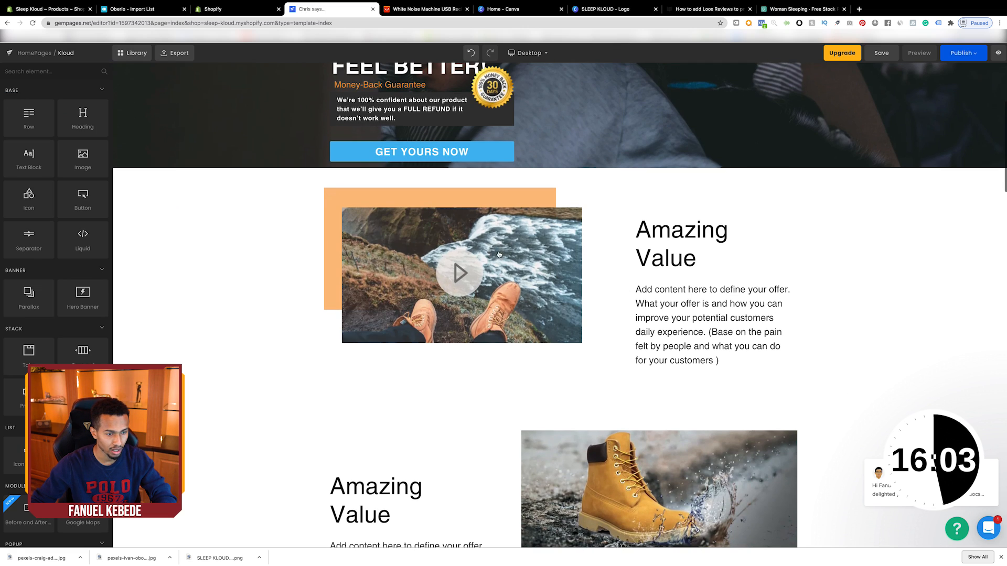
{"action": "left_click", "coordinate": [485, 214]}
{"action": "left_click", "coordinate": [495, 215]}
{"action": "left_click", "coordinate": [455, 252]}
{"action": "left_click", "coordinate": [461, 250]}
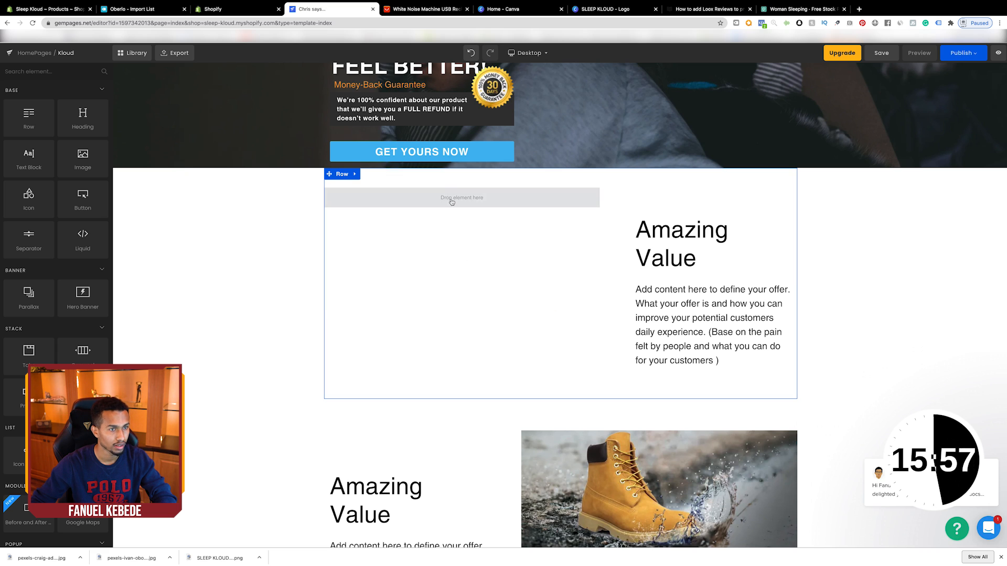
Switch to the AliExpress white noise machine listing and download all of its product gallery images
{"action": "left_click", "coordinate": [421, 9]}
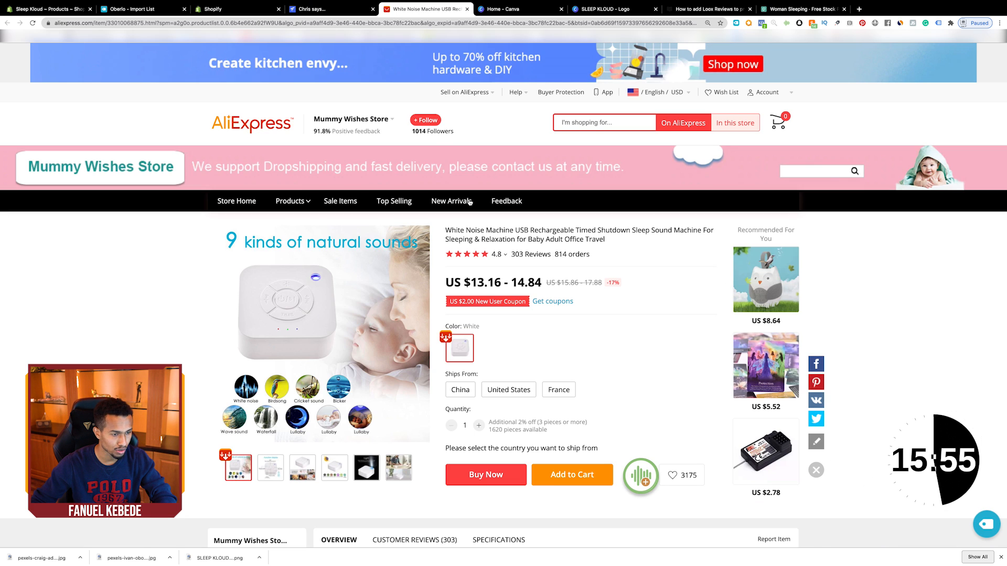
{"action": "scroll", "coordinate": [469, 202], "scroll_direction": "down", "scroll_amount": 5}
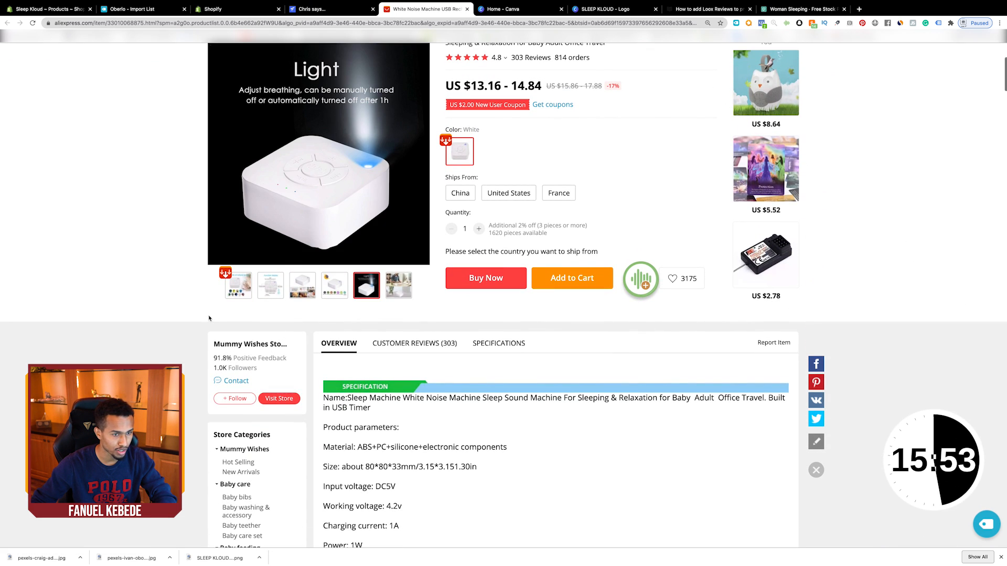
{"action": "scroll", "coordinate": [225, 289], "scroll_direction": "up", "scroll_amount": 1}
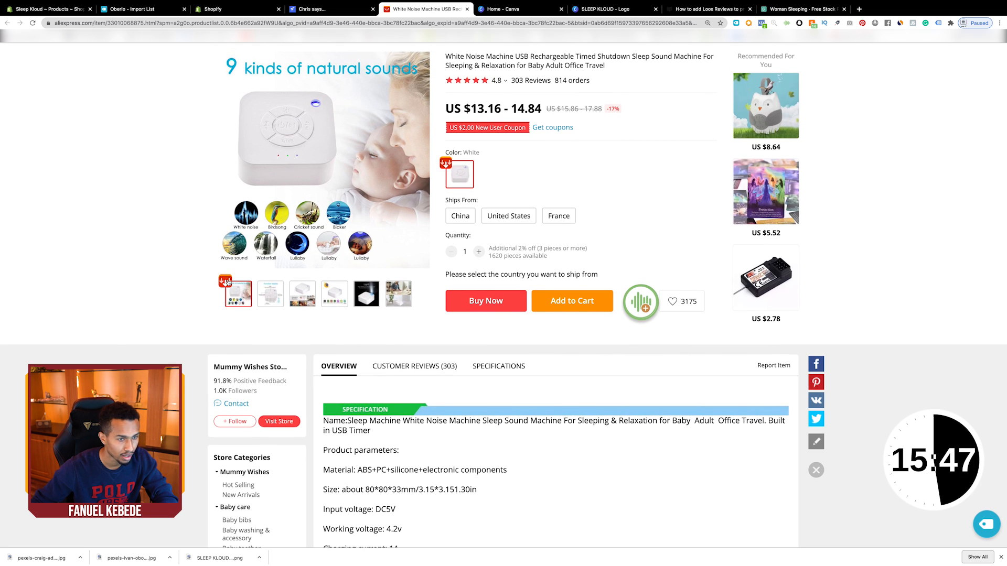
{"action": "left_click", "coordinate": [226, 282]}
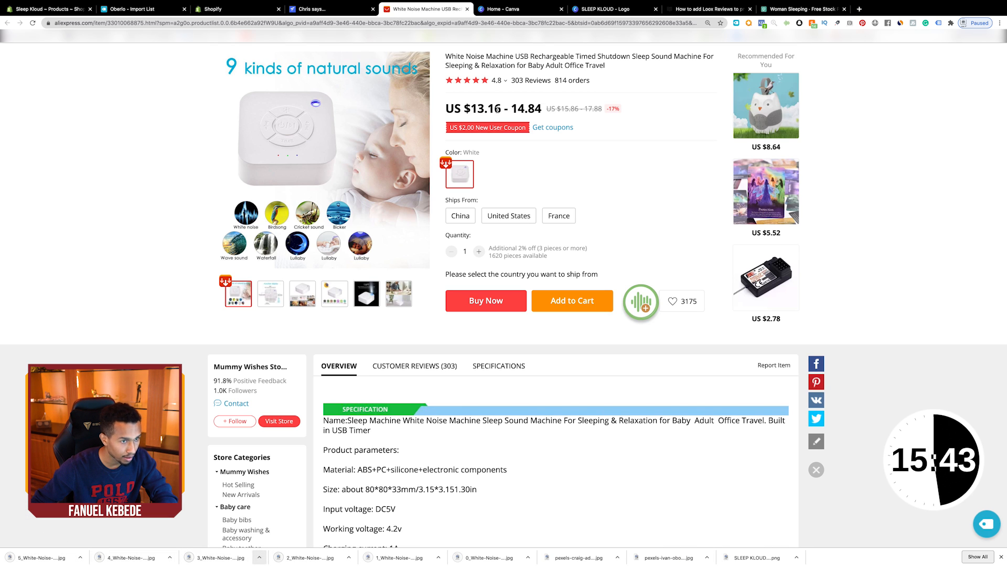
In the GemPages editor, add an image element to the first "Amazing Value" row's empty column and upload the downloaded 3_White-Noise-Machine product photo to its gallery
{"action": "left_click", "coordinate": [314, 9]}
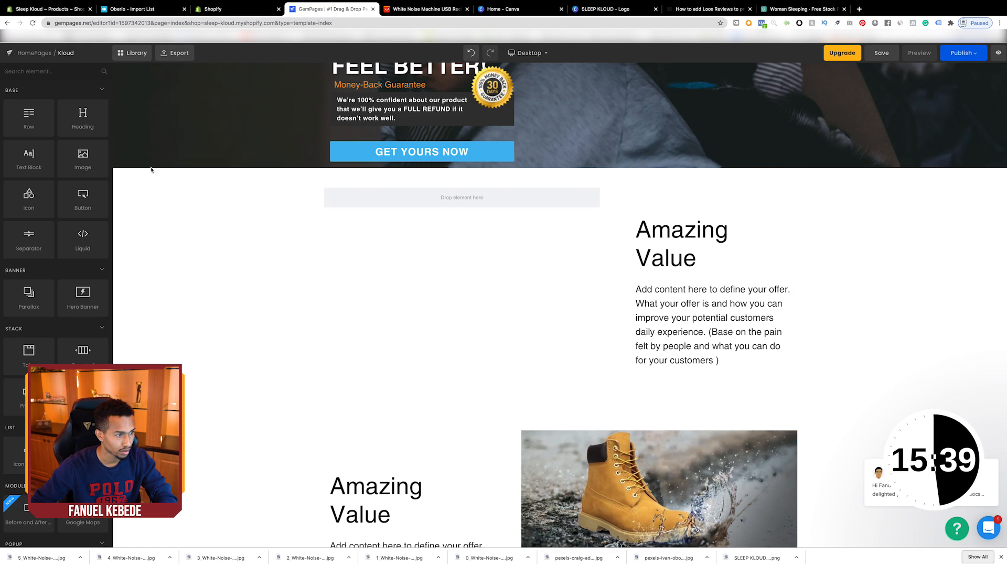
{"action": "left_click_drag", "start_coordinate": [80, 148], "coordinate": [457, 195]}
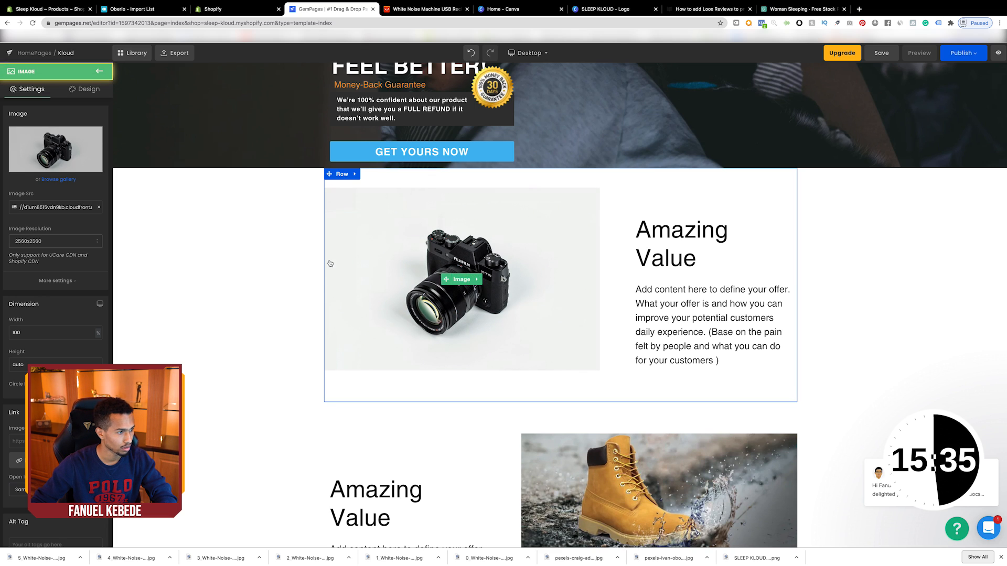
{"action": "left_click", "coordinate": [65, 180]}
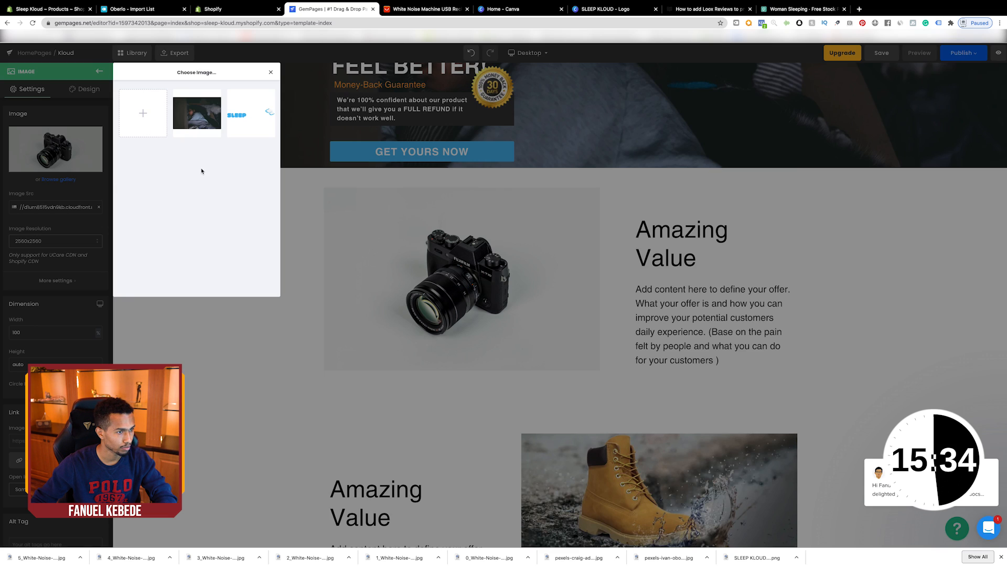
{"action": "left_click", "coordinate": [162, 127]}
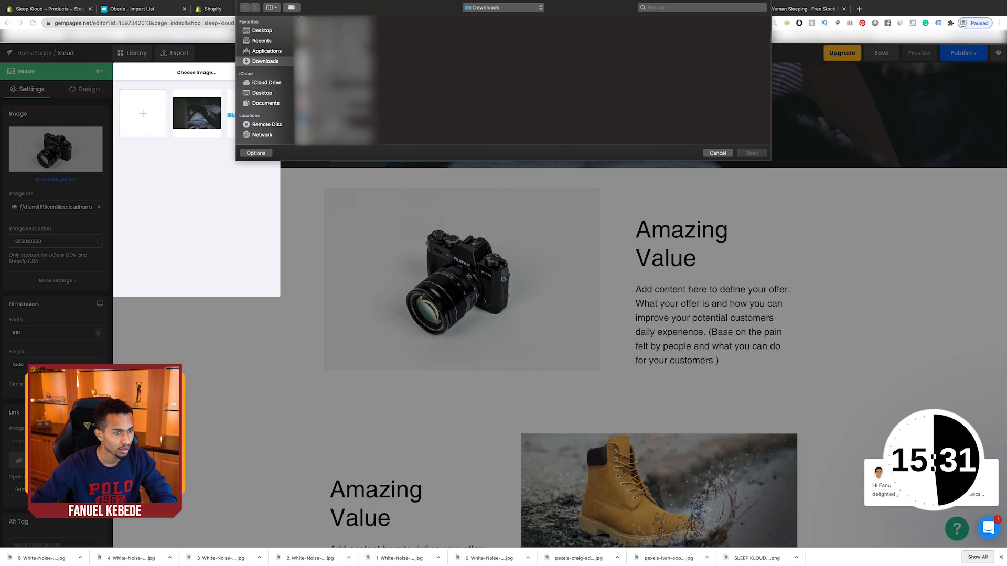
{"action": "left_click", "coordinate": [341, 55]}
{"action": "key", "text": "Down"}
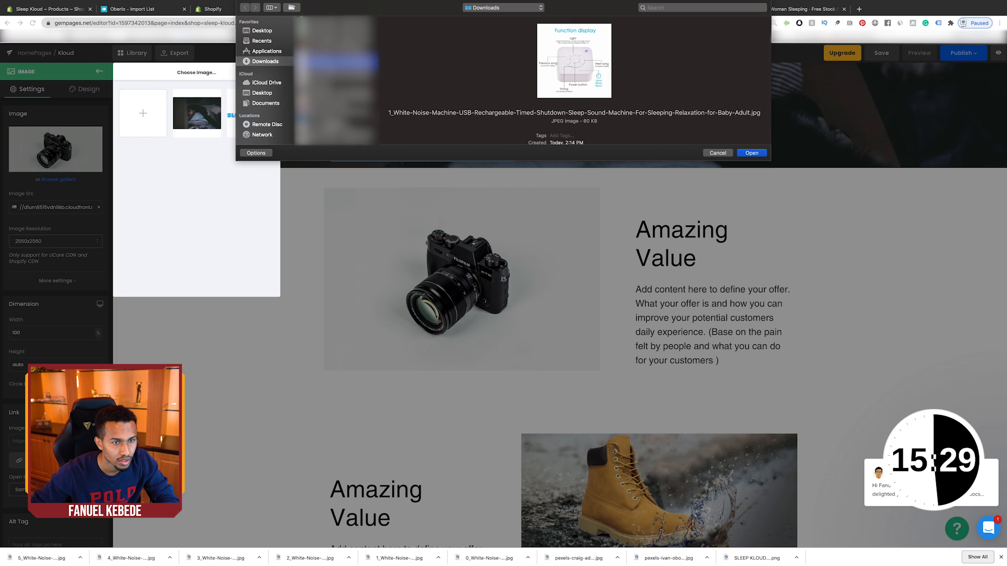
{"action": "key", "text": "Down"}
{"action": "key", "text": "Down"}
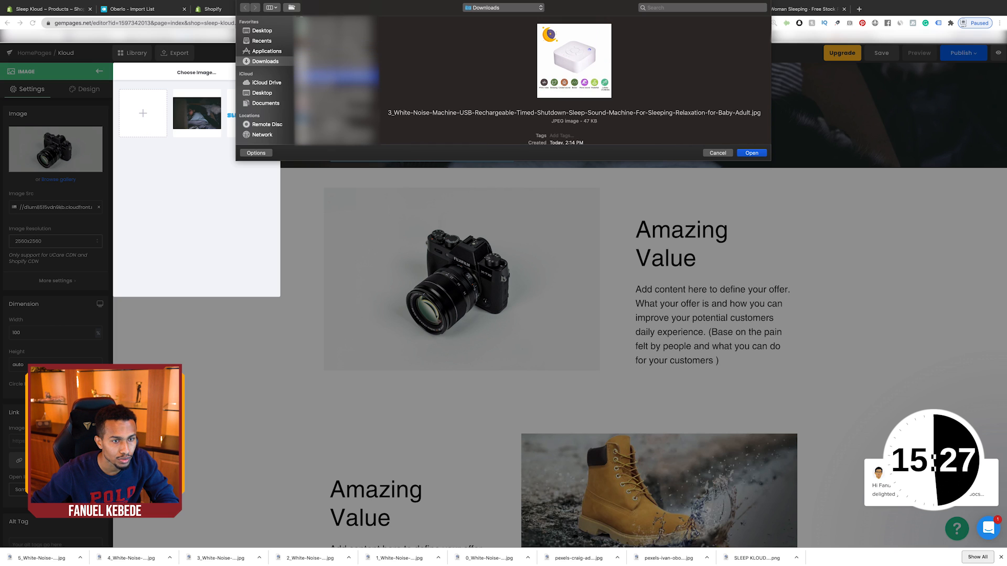
{"action": "left_click", "coordinate": [751, 153]}
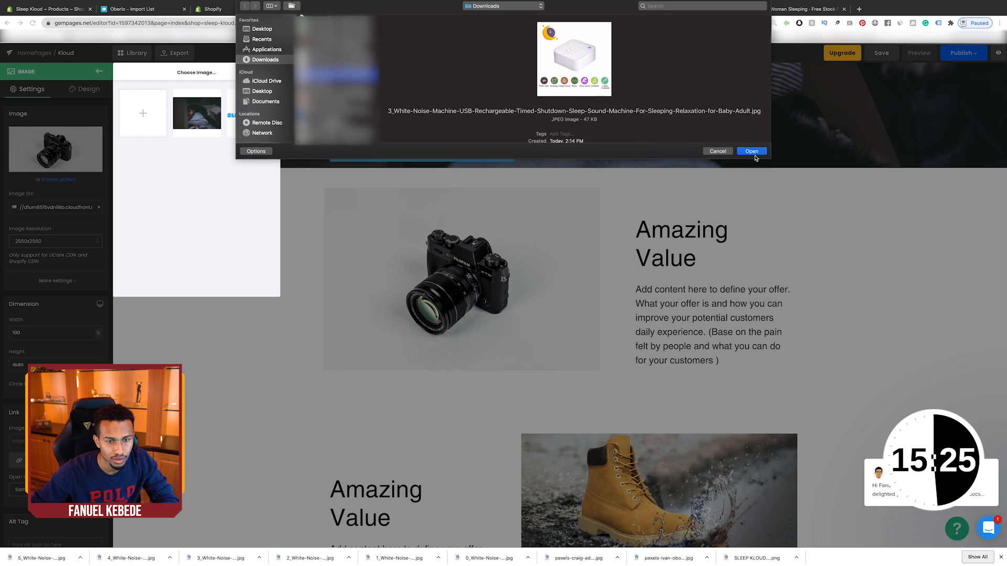
Set the uploaded white noise machine photo with the moon and sound icons as the new element's image
{"action": "left_click", "coordinate": [204, 120]}
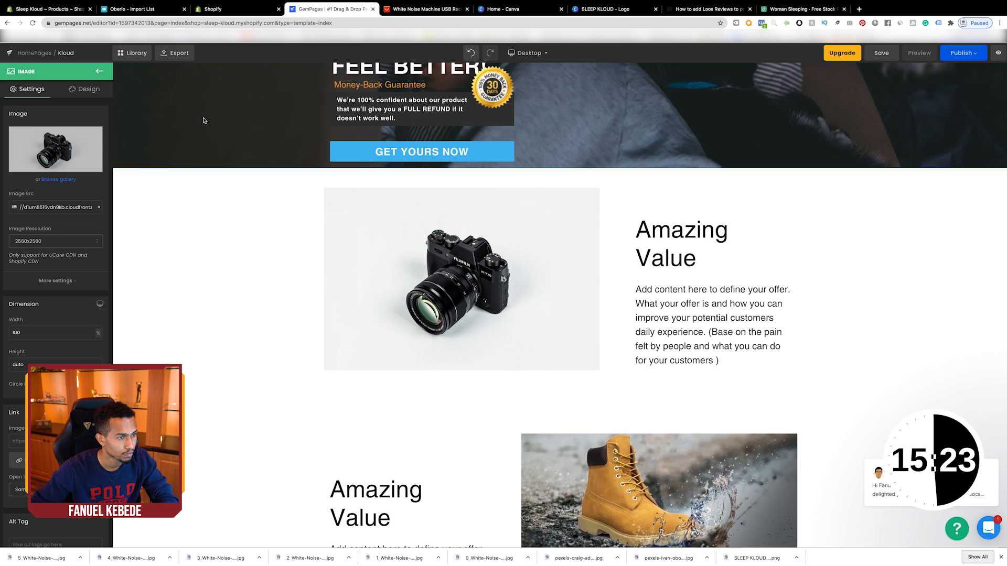
{"action": "left_click", "coordinate": [62, 180]}
{"action": "left_click", "coordinate": [192, 121]}
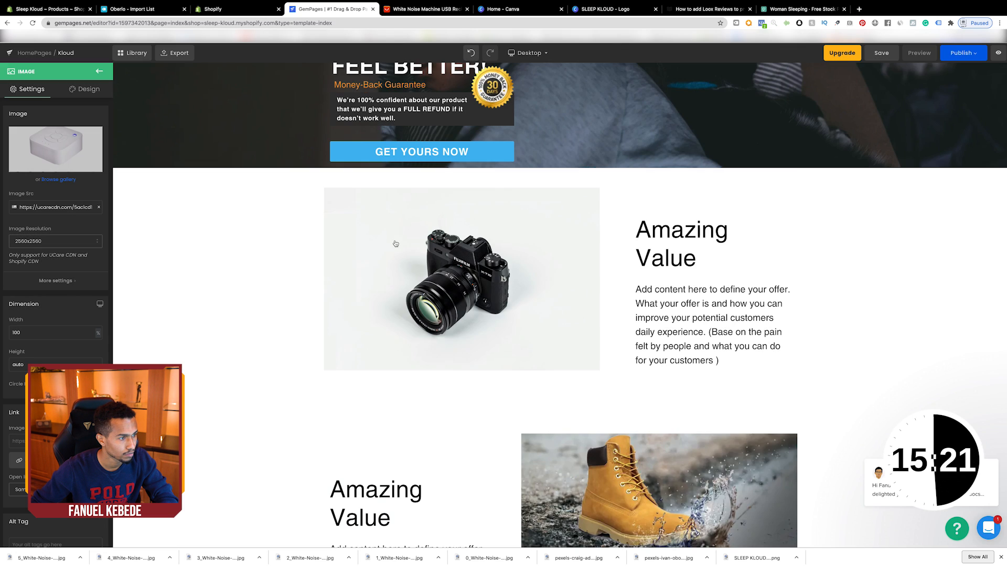
{"action": "left_click", "coordinate": [610, 408]}
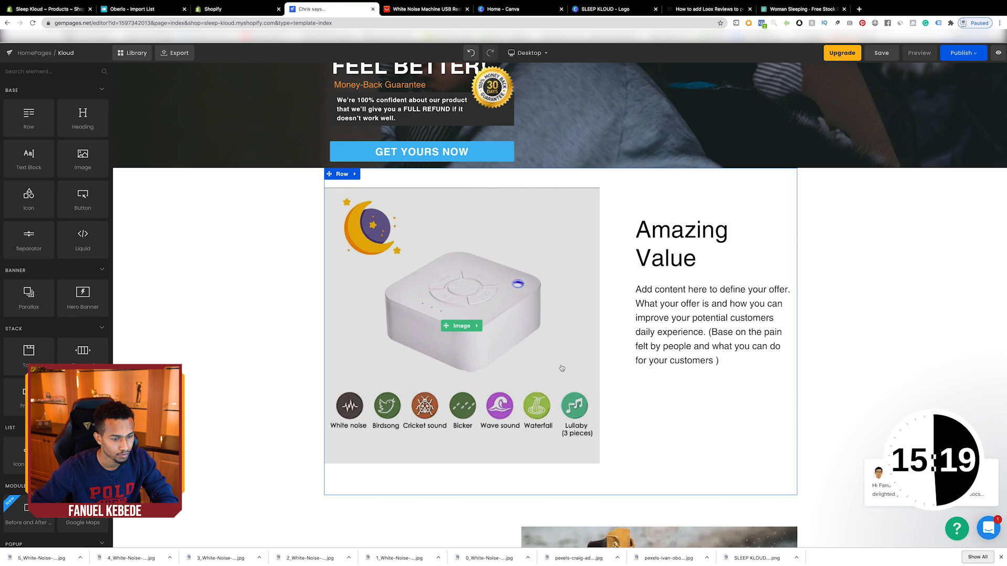
Copy the first product feature paragraph, starting with "9 kinds of smooth and natural sounds", from the AliExpress listing
{"action": "scroll", "coordinate": [561, 367], "scroll_direction": "up", "scroll_amount": 1}
{"action": "left_click", "coordinate": [427, 9]}
{"action": "scroll", "coordinate": [508, 252], "scroll_direction": "down", "scroll_amount": 3}
{"action": "scroll", "coordinate": [508, 253], "scroll_direction": "down", "scroll_amount": 7}
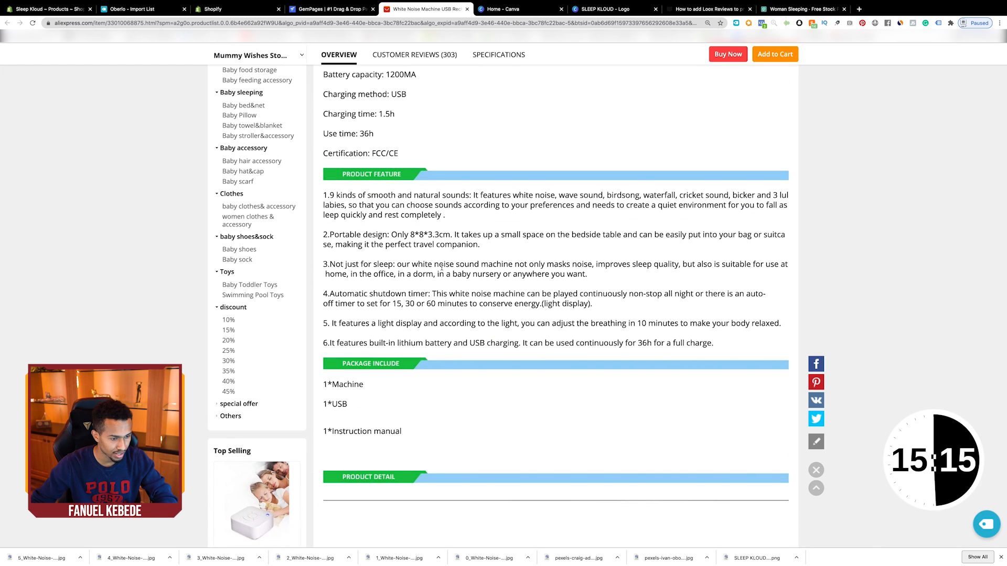
{"action": "scroll", "coordinate": [392, 264], "scroll_direction": "down", "scroll_amount": 1}
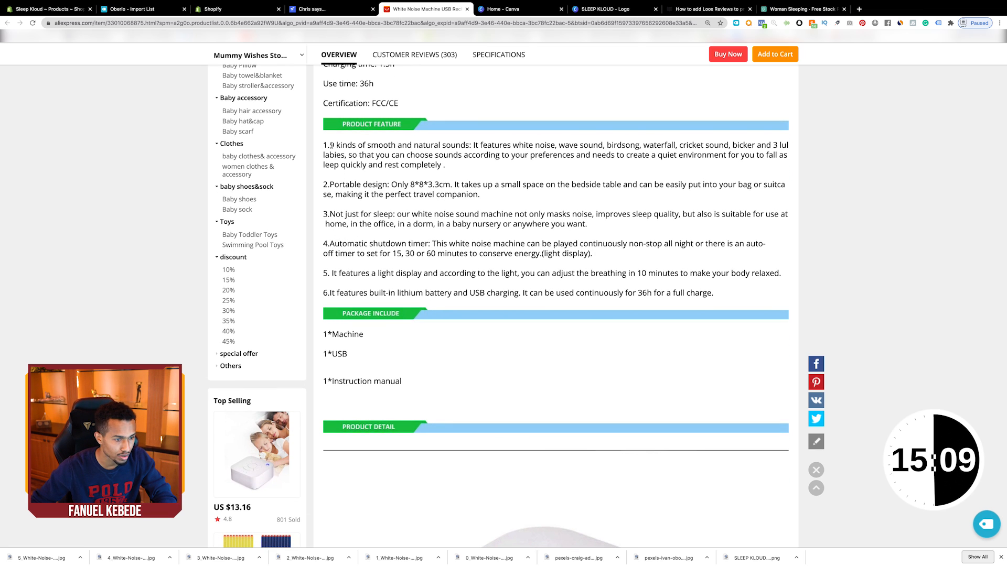
{"action": "left_click_drag", "start_coordinate": [332, 145], "coordinate": [445, 166]}
{"action": "key", "text": "super+c"}
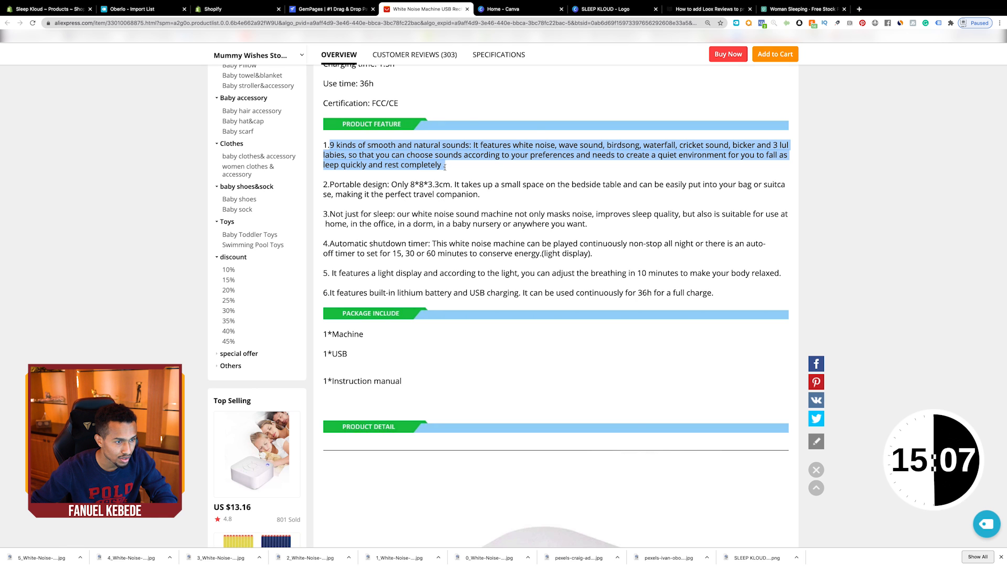
Back in GemPages, replace the placeholder description beside the white noise machine image with the copied feature paragraph
{"action": "left_click", "coordinate": [330, 9]}
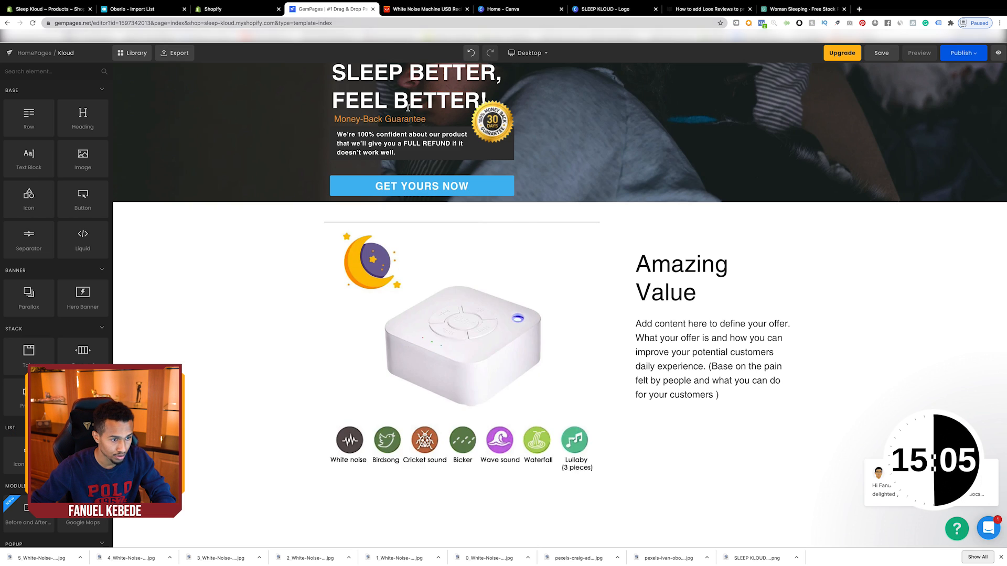
{"action": "left_click", "coordinate": [637, 322]}
{"action": "key", "text": "ctrl+a"}
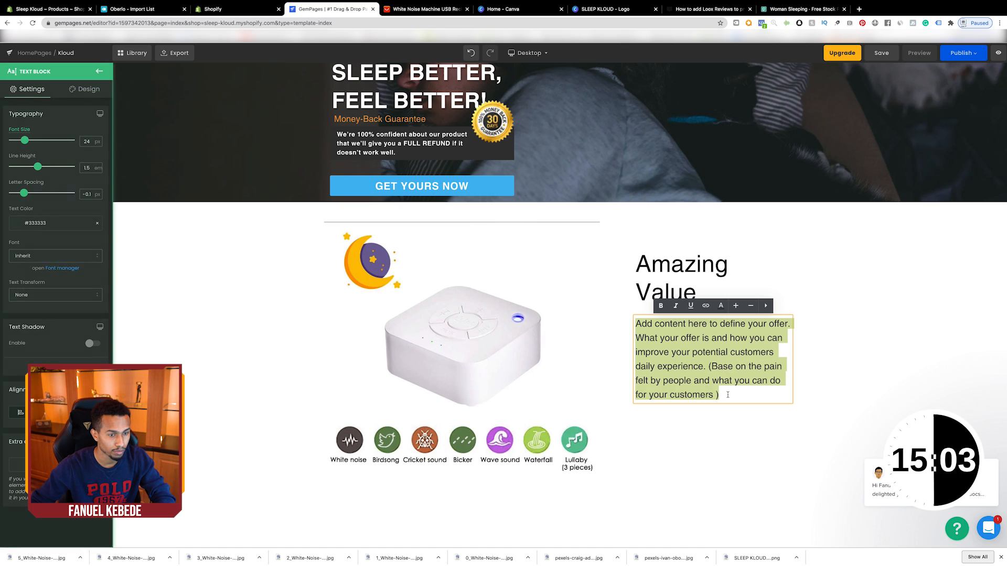
{"action": "key", "text": "ctrl+v"}
{"action": "left_click", "coordinate": [477, 315]}
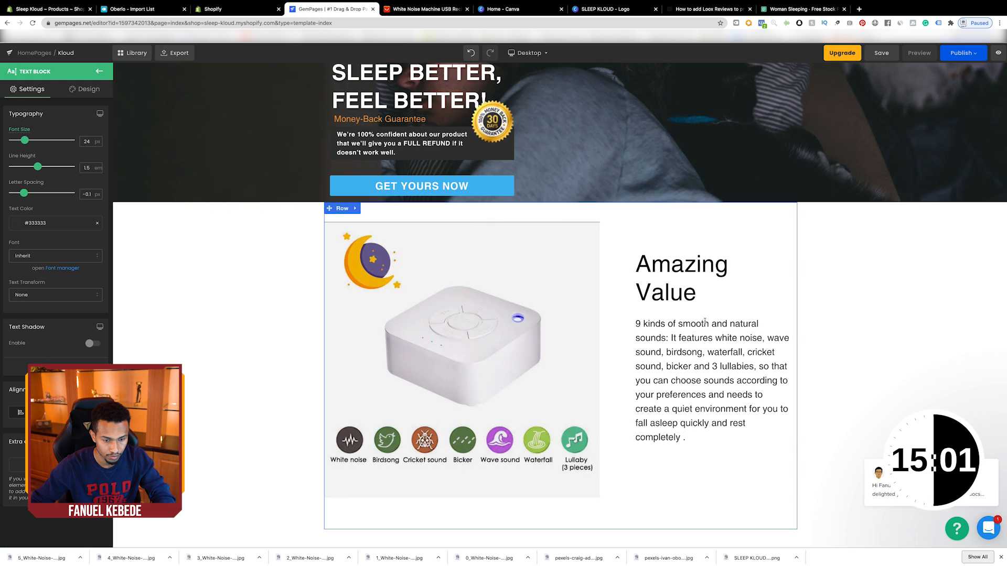
{"action": "left_click", "coordinate": [854, 348]}
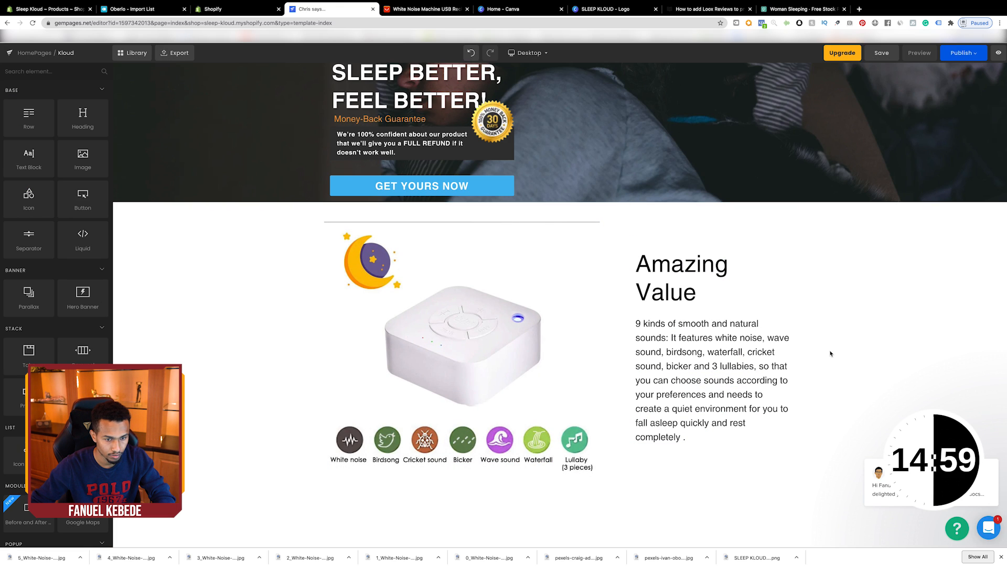
Copy "9 kinds of smooth" from the AliExpress listing's first feature and replace the "Amazing Value" heading beside the machine image with it
{"action": "left_click", "coordinate": [422, 9]}
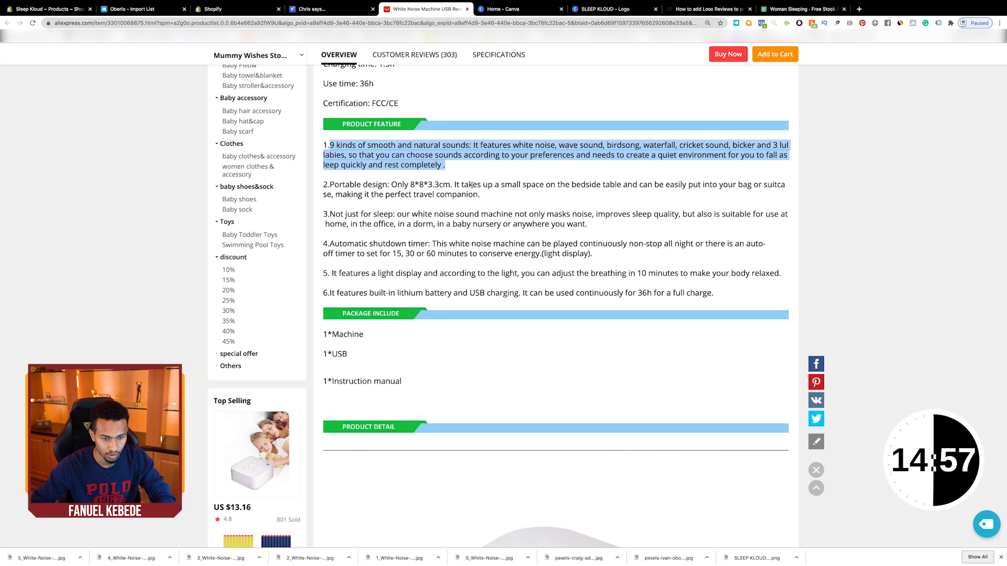
{"action": "left_click", "coordinate": [343, 148]}
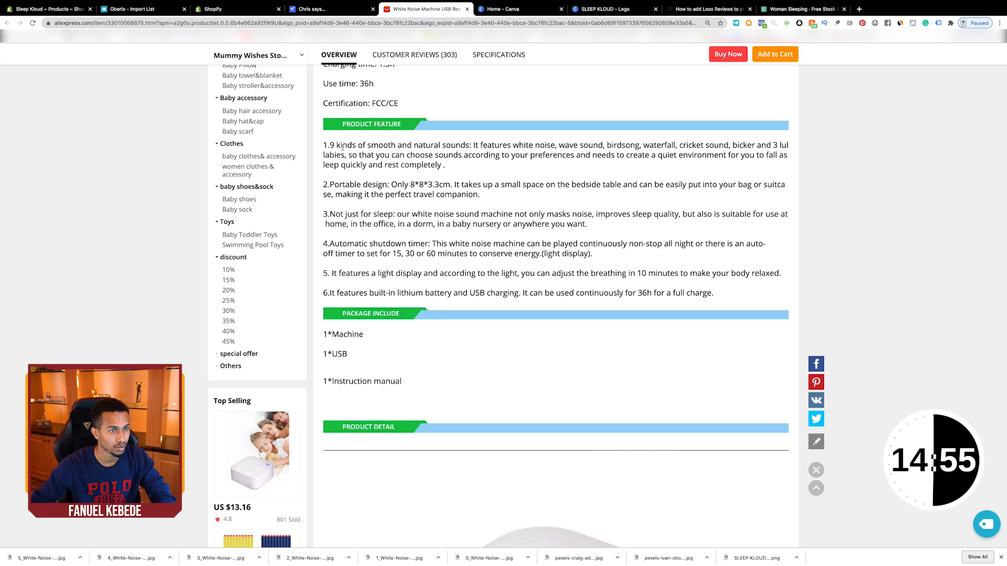
{"action": "left_click_drag", "start_coordinate": [331, 145], "coordinate": [385, 147]}
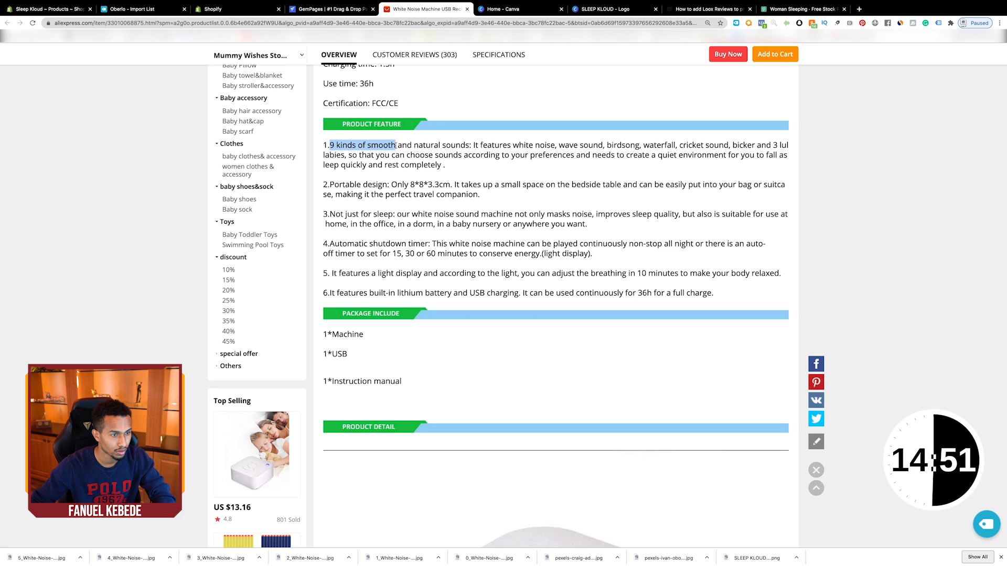
{"action": "left_click", "coordinate": [332, 8]}
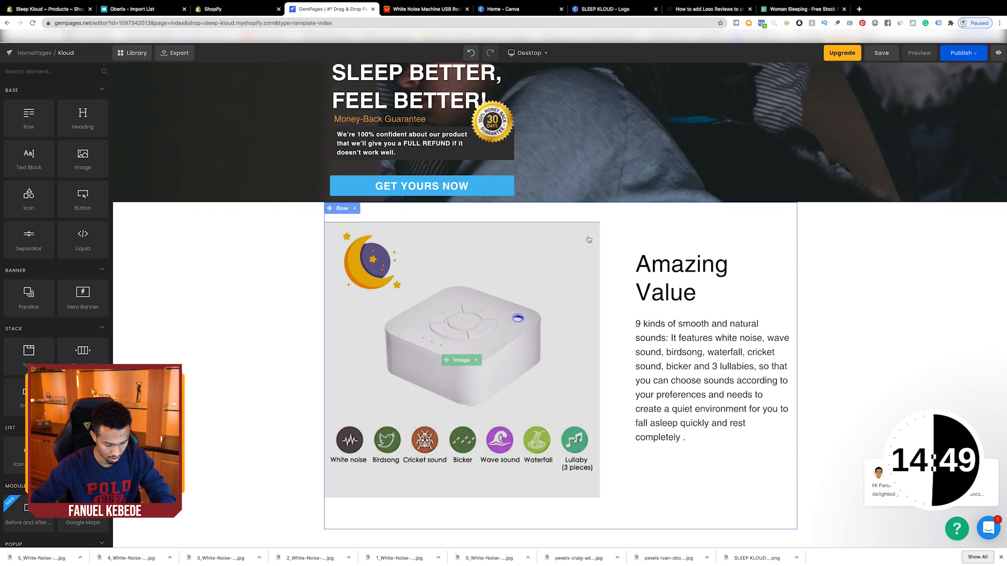
{"action": "triple_click", "coordinate": [703, 291]}
{"action": "type", "text": "9 kinds of smooth"}
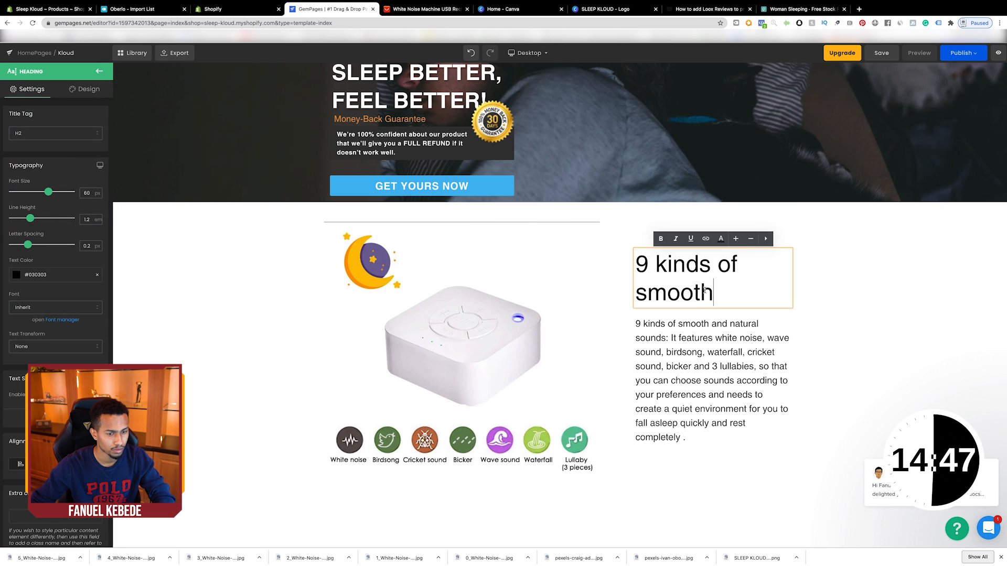
Reword the heading beside the machine image to "9 Different Options"
{"action": "left_click_drag", "start_coordinate": [711, 294], "coordinate": [641, 292]}
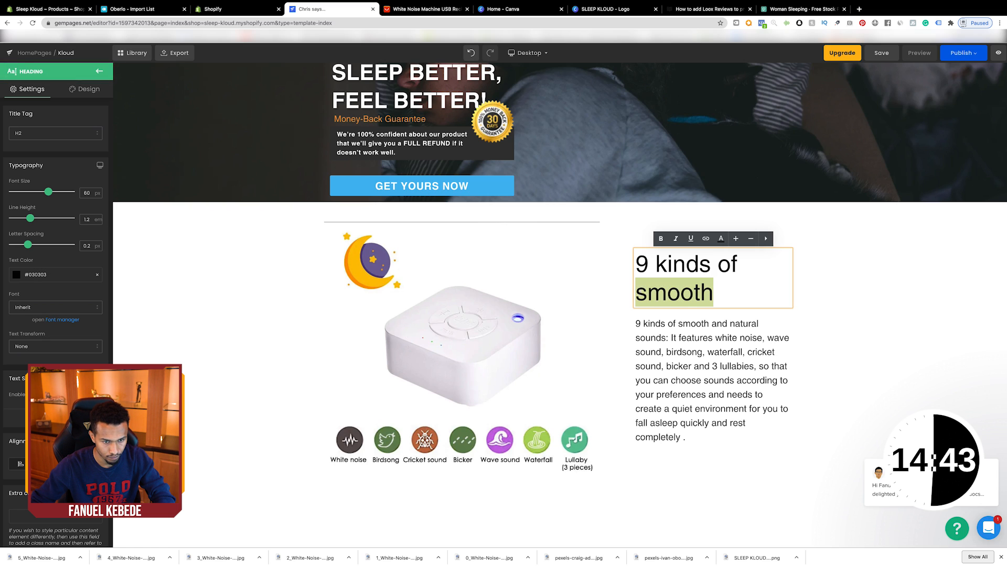
{"action": "key", "text": "BackSpace"}
{"action": "key", "text": "BackSpace"}
{"action": "key", "text": "BackSpace"}
{"action": "key", "text": "BackSpace"}
{"action": "key", "text": "BackSpace"}
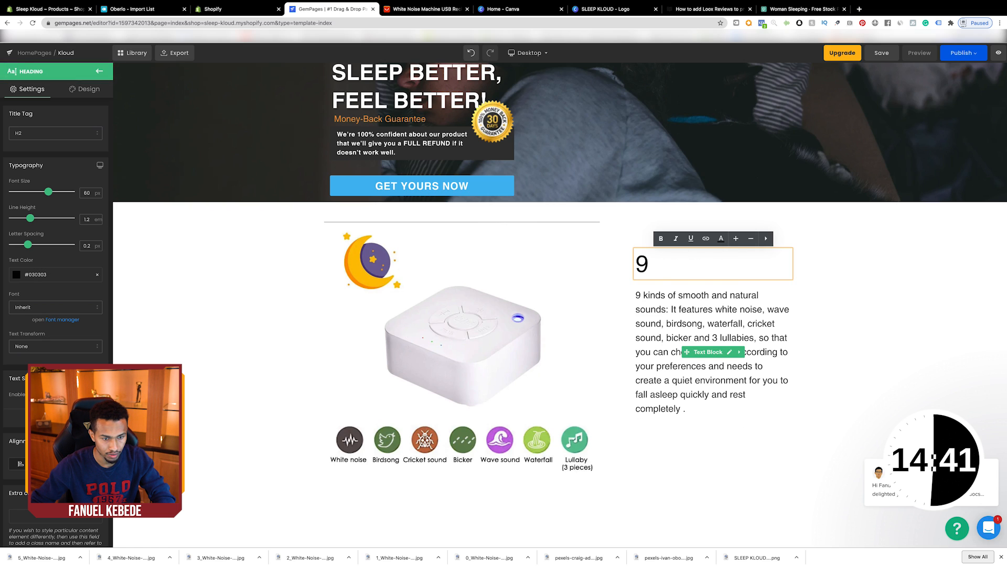
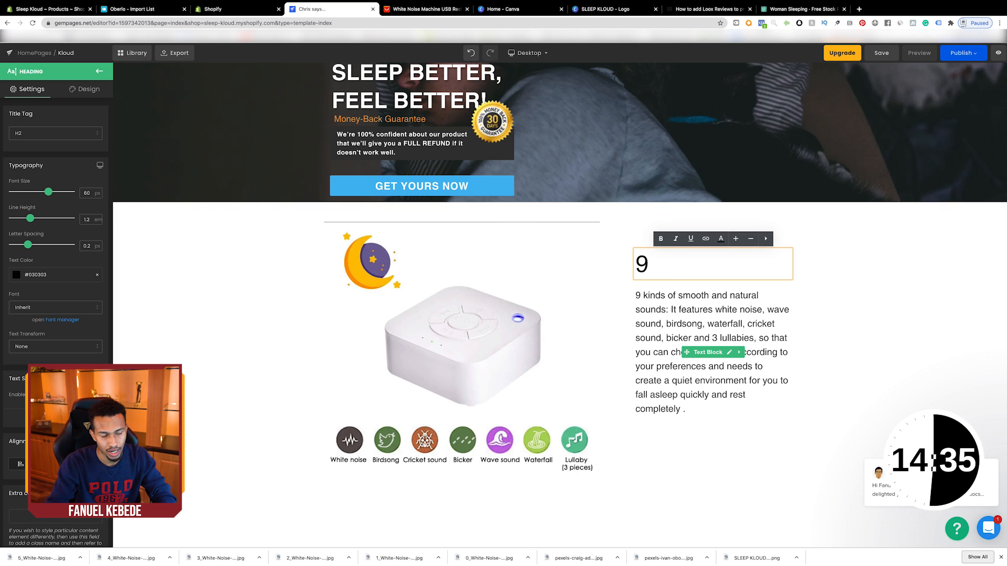
{"action": "type", "text": "iff"}
{"action": "key", "text": "BackSpace"}
{"action": "key", "text": "BackSpace"}
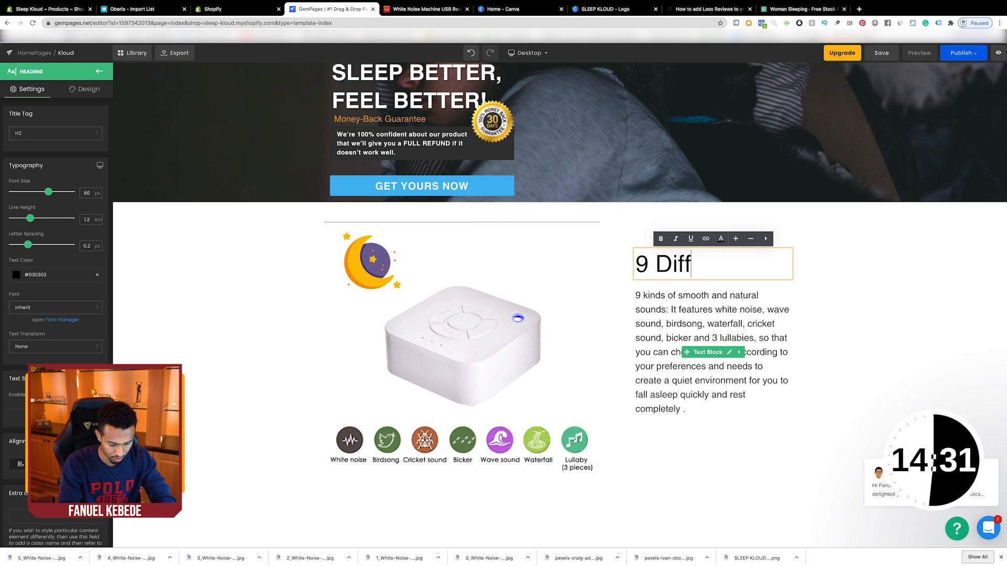
{"action": "type", "text": "erent Option"}
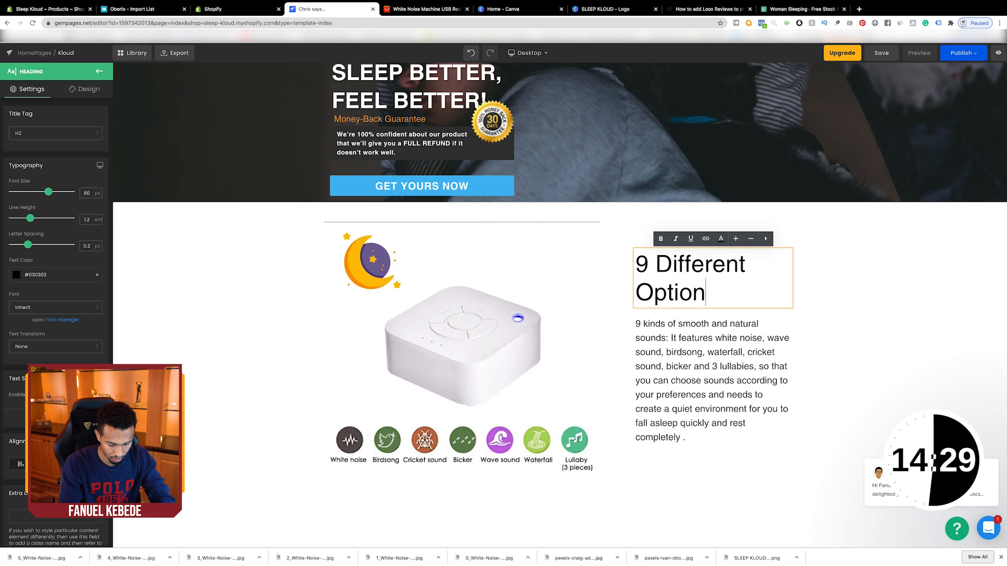
Reduce the "9 Different Options" heading's font size to 40 px
{"action": "left_click", "coordinate": [751, 239]}
{"action": "left_click", "coordinate": [751, 239]}
{"action": "left_click", "coordinate": [751, 239]}
{"action": "left_click", "coordinate": [751, 239]}
{"action": "left_click", "coordinate": [751, 239]}
{"action": "left_click", "coordinate": [750, 239]}
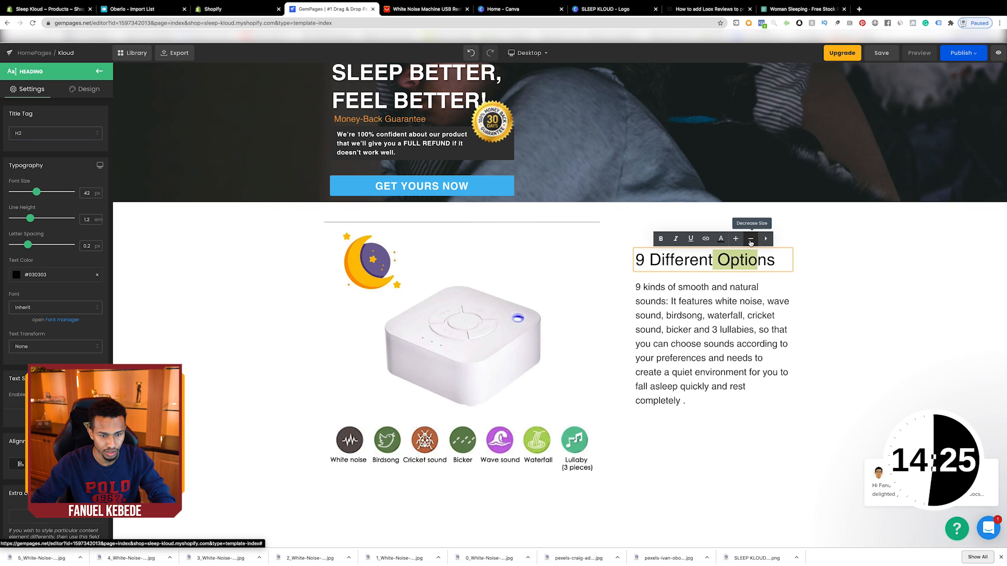
{"action": "left_click", "coordinate": [751, 241]}
{"action": "left_click", "coordinate": [833, 263]}
Make the entire "9 Different Options" heading bold
{"action": "double_click", "coordinate": [731, 262]}
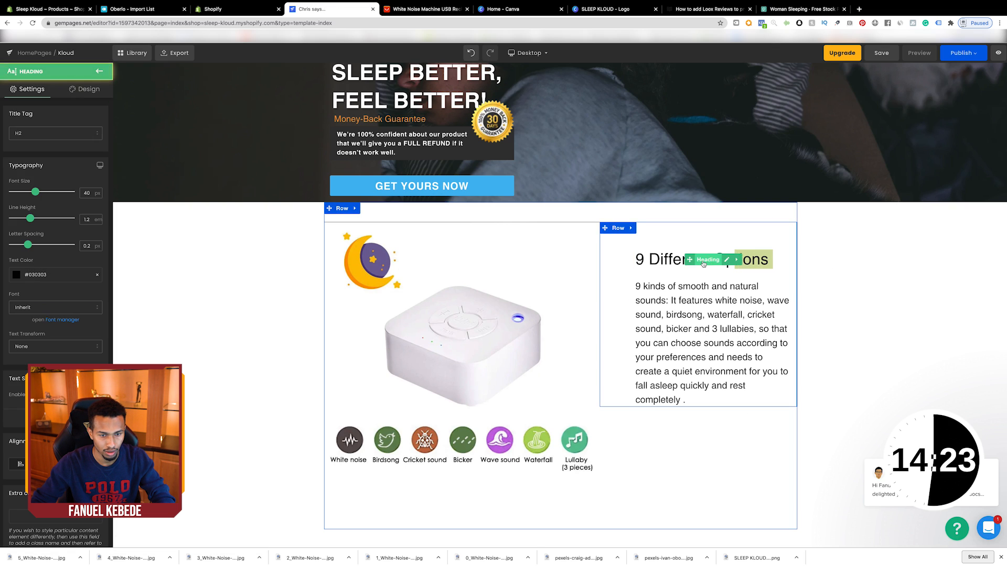
{"action": "left_click", "coordinate": [664, 260]}
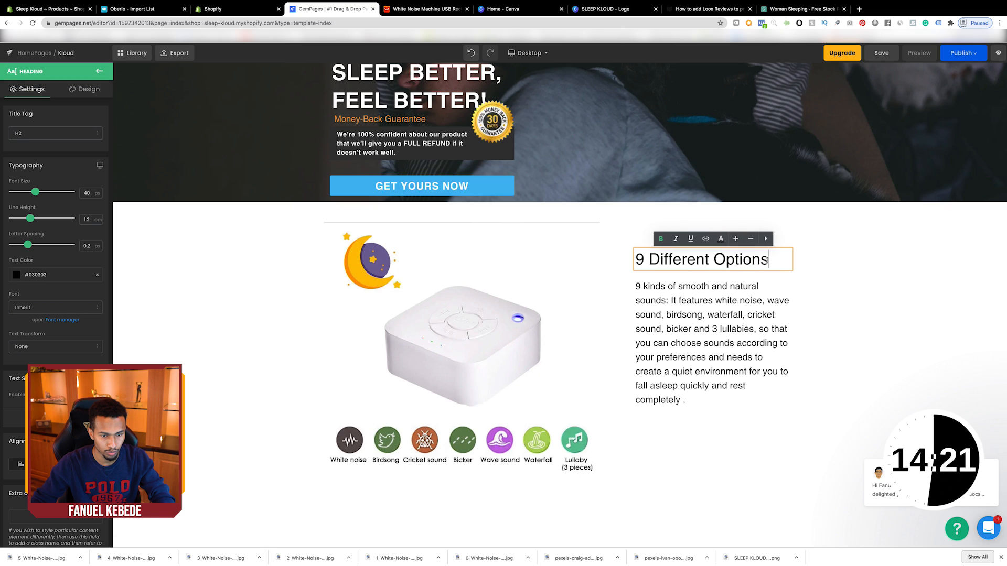
{"action": "left_click_drag", "start_coordinate": [769, 260], "coordinate": [626, 261]}
{"action": "left_click", "coordinate": [661, 239]}
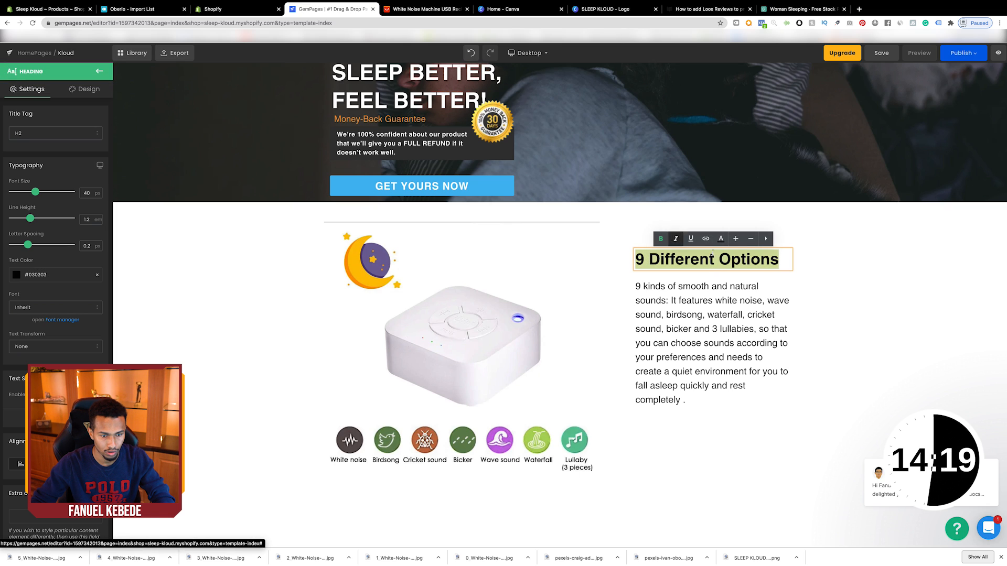
{"action": "left_click", "coordinate": [854, 281]}
{"action": "scroll", "coordinate": [721, 398], "scroll_direction": "down", "scroll_amount": 8}
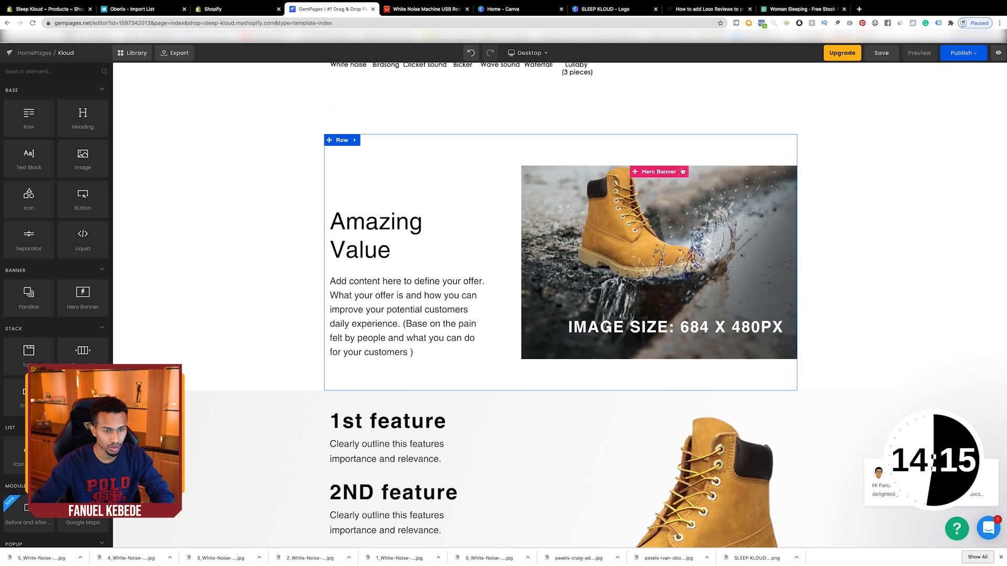
Replace the boot hero banner beside "Amazing Value" with an Image element and set it to the newly uploaded 1_White-Noise-Machine "Function display" picture
{"action": "left_click", "coordinate": [687, 172]}
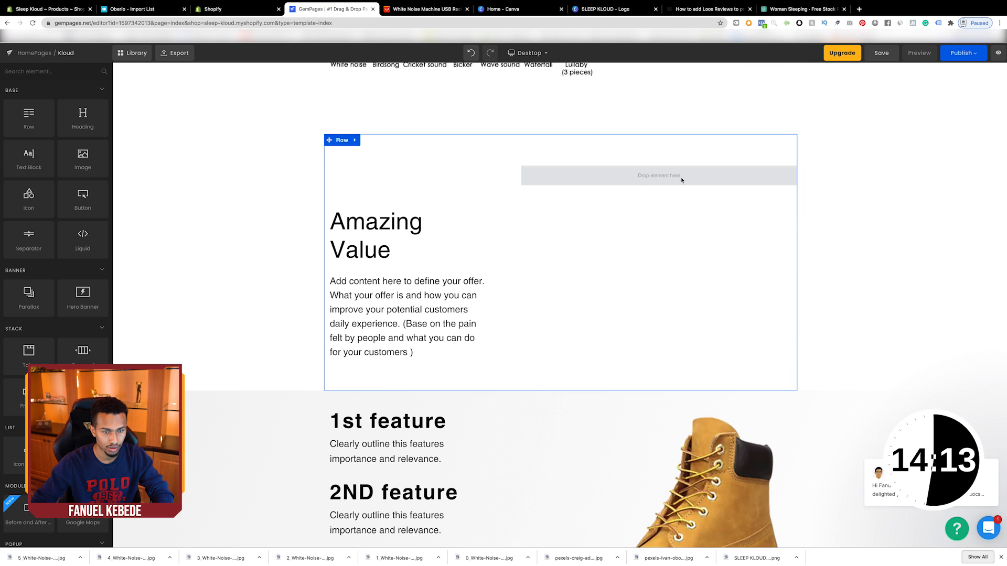
{"action": "left_click_drag", "start_coordinate": [80, 153], "coordinate": [663, 175]}
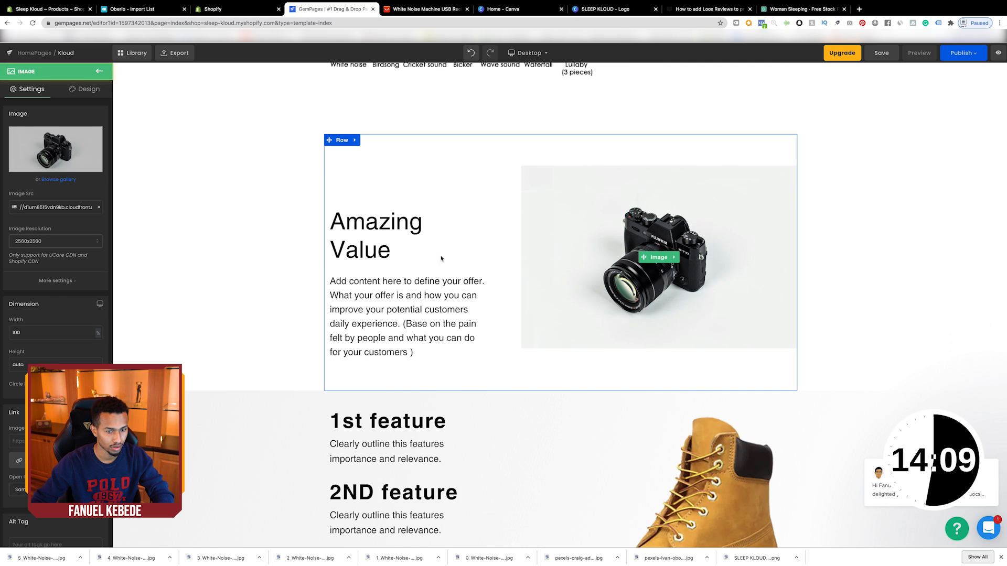
{"action": "left_click", "coordinate": [68, 180]}
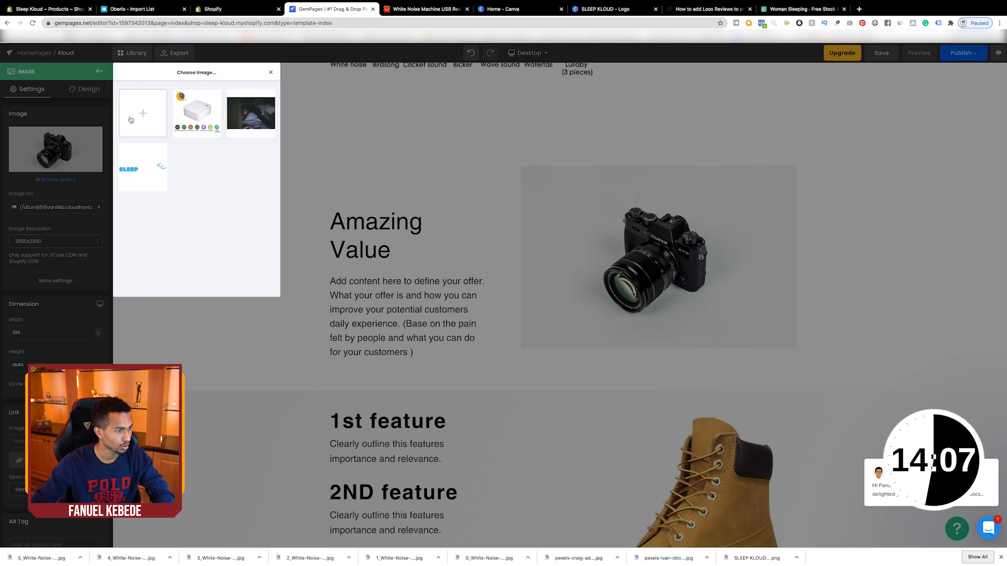
{"action": "left_click", "coordinate": [342, 69]}
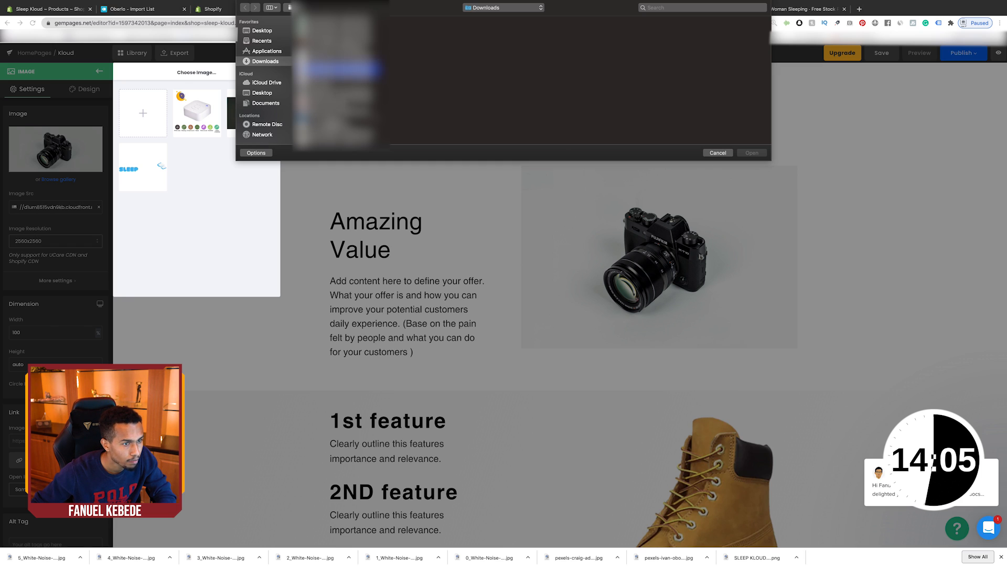
{"action": "left_click", "coordinate": [342, 77]}
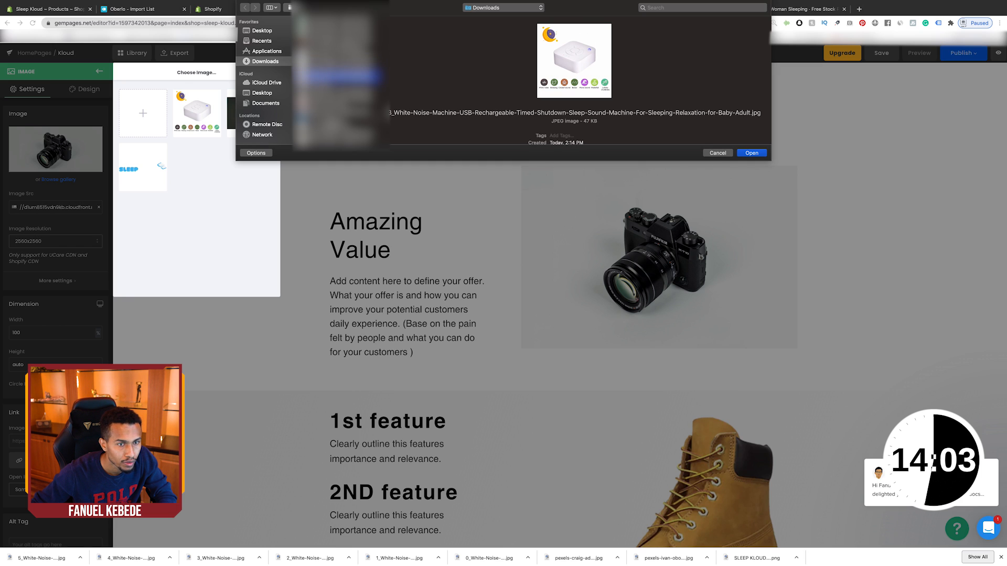
{"action": "left_click", "coordinate": [342, 62]}
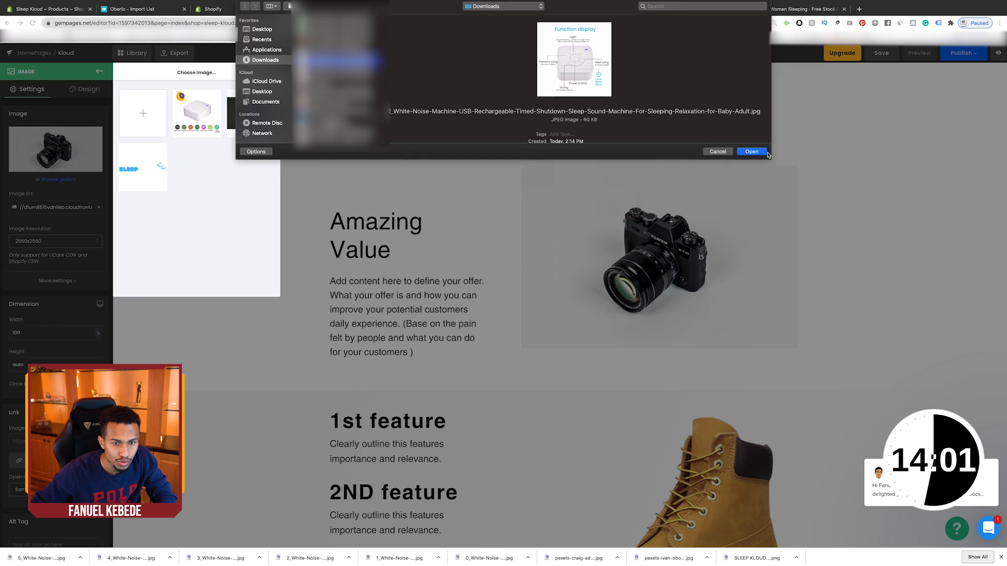
{"action": "left_click", "coordinate": [766, 153]}
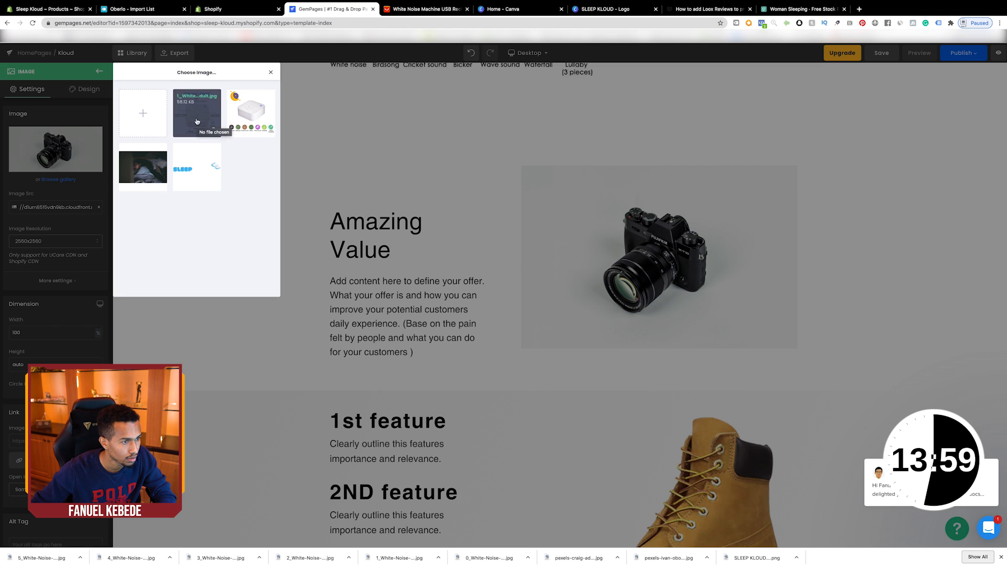
{"action": "left_click", "coordinate": [199, 120]}
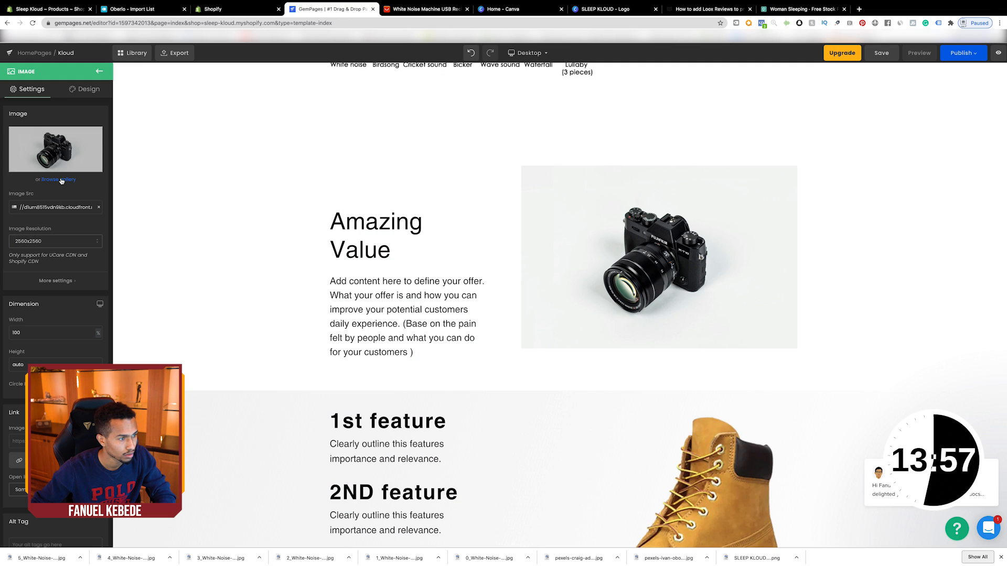
{"action": "left_click", "coordinate": [61, 180]}
{"action": "left_click", "coordinate": [196, 135]}
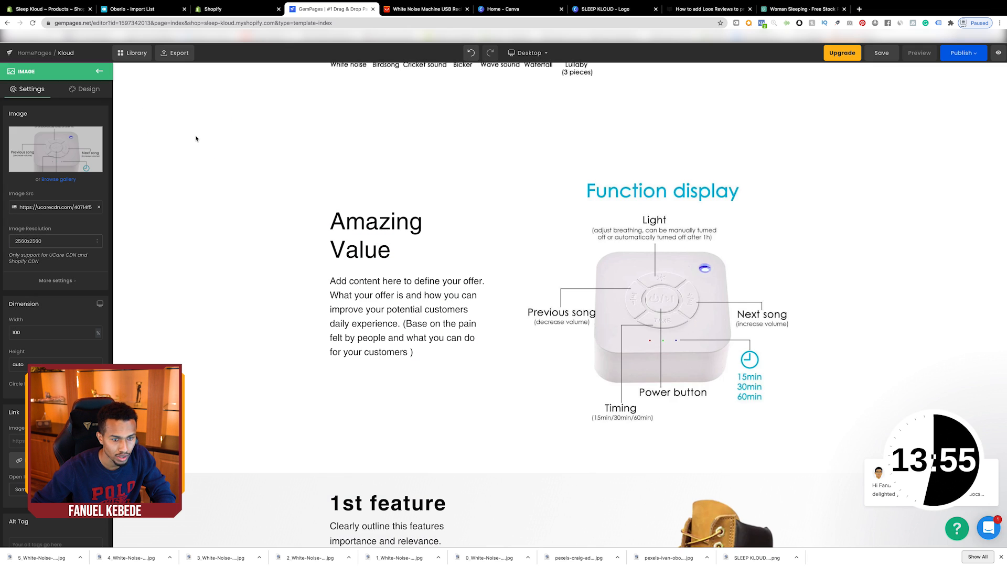
Switch to the AliExpress product page and copy the description text of the automatic shutdown timer feature, without its title
{"action": "scroll", "coordinate": [827, 208], "scroll_direction": "down", "scroll_amount": 1}
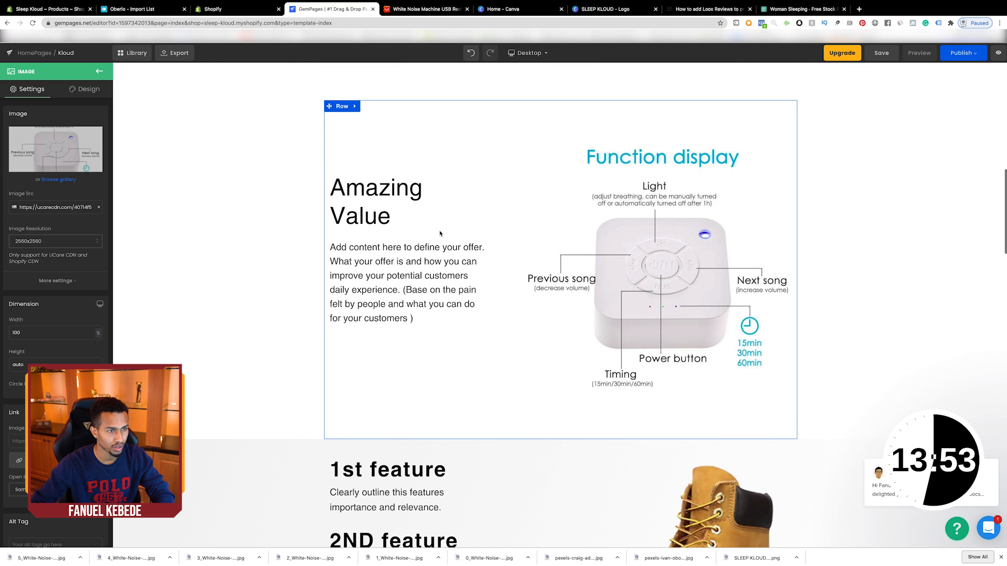
{"action": "left_click", "coordinate": [422, 9]}
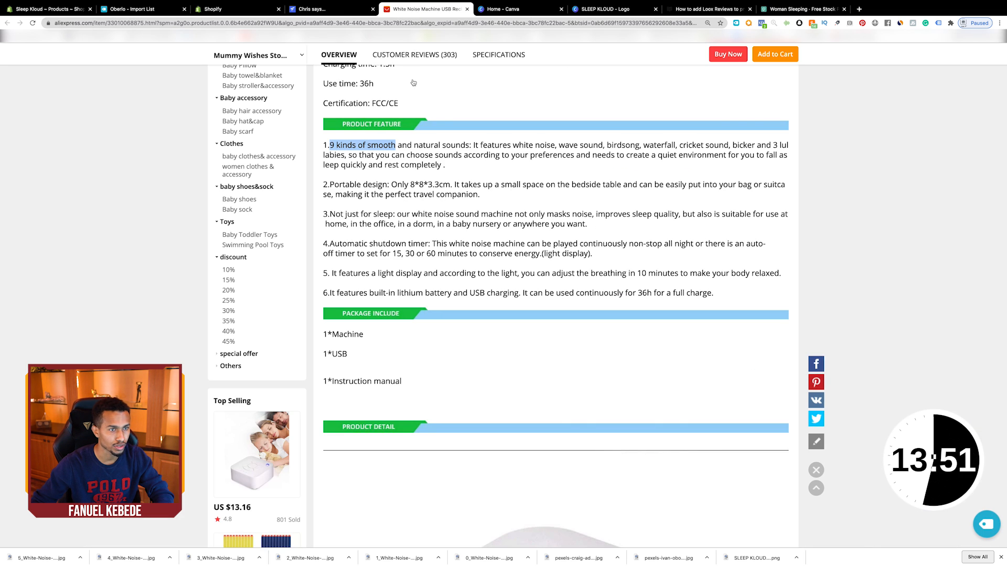
{"action": "left_click", "coordinate": [404, 214]}
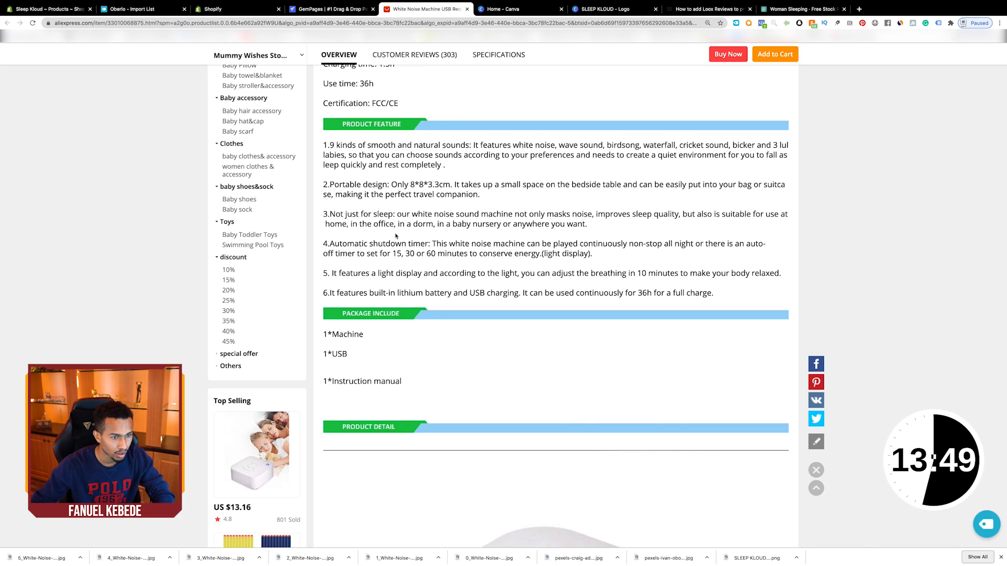
{"action": "left_click_drag", "start_coordinate": [434, 243], "coordinate": [593, 264]}
{"action": "key", "text": "super+c"}
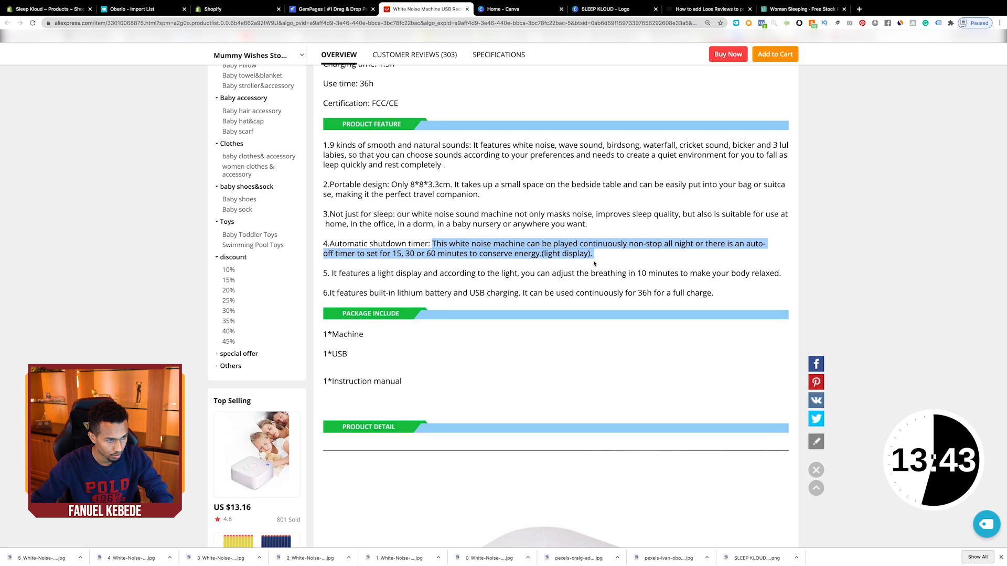
Return to the GemPages editor and replace the placeholder paragraph under "Amazing Value" with the copied description as plain text
{"action": "left_click", "coordinate": [325, 9]}
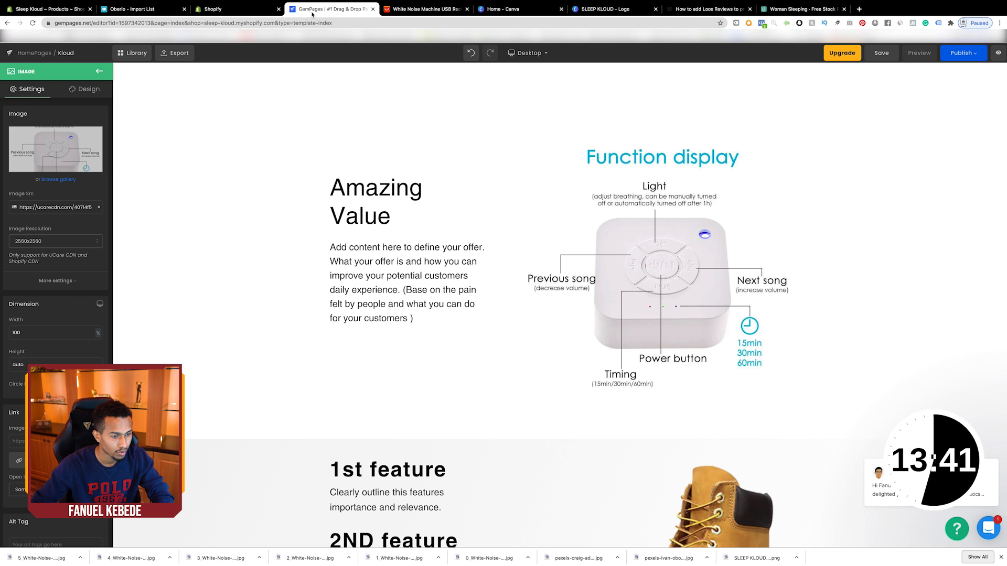
{"action": "left_click", "coordinate": [376, 269]}
{"action": "left_click_drag", "start_coordinate": [330, 245], "coordinate": [444, 321]}
{"action": "key", "text": "ctrl+v"}
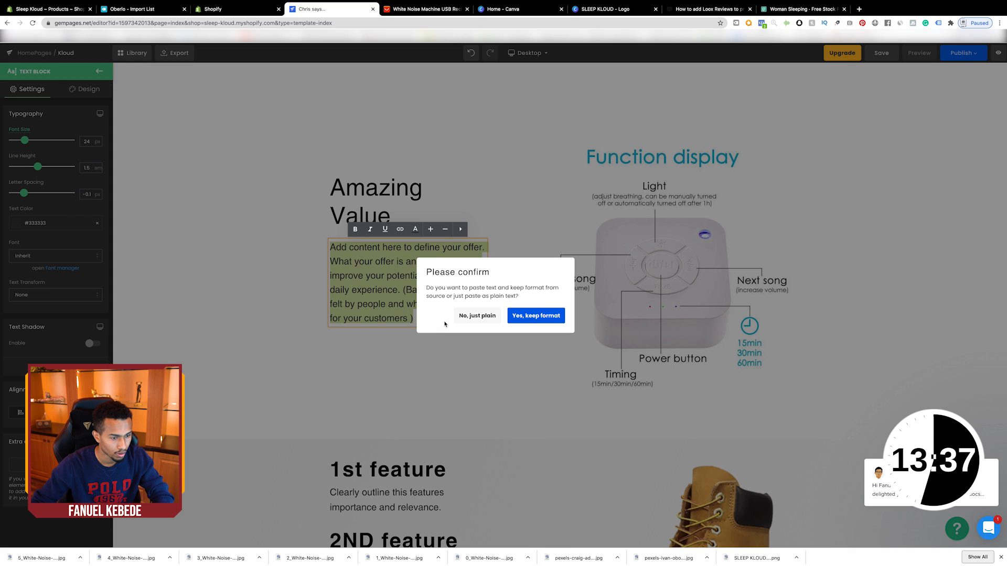
{"action": "left_click", "coordinate": [477, 315]}
Go back to the AliExpress product page and copy the feature title "Automatic shutdown timer"
{"action": "left_click", "coordinate": [407, 9]}
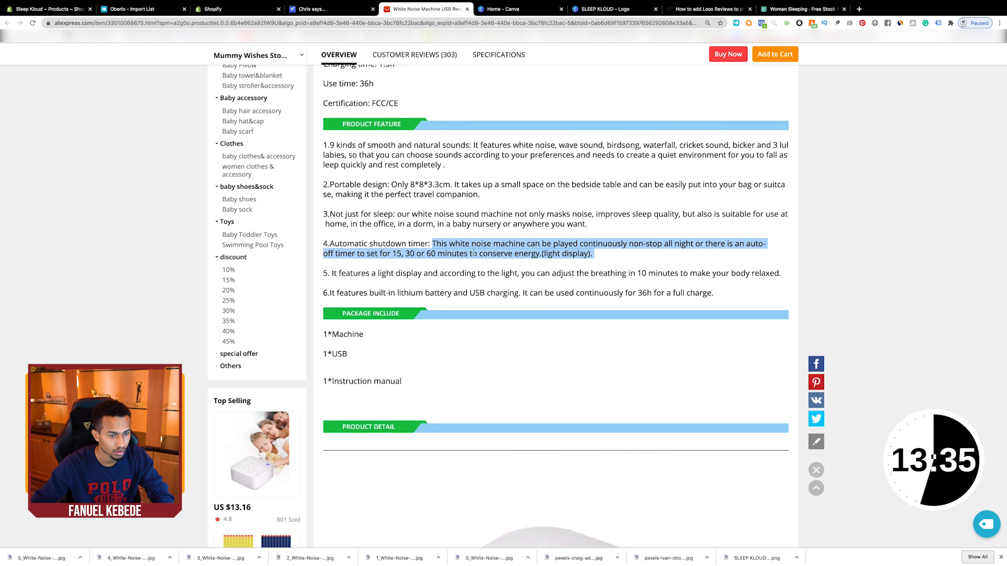
{"action": "left_click", "coordinate": [430, 244]}
{"action": "left_click_drag", "start_coordinate": [428, 243], "coordinate": [335, 245]}
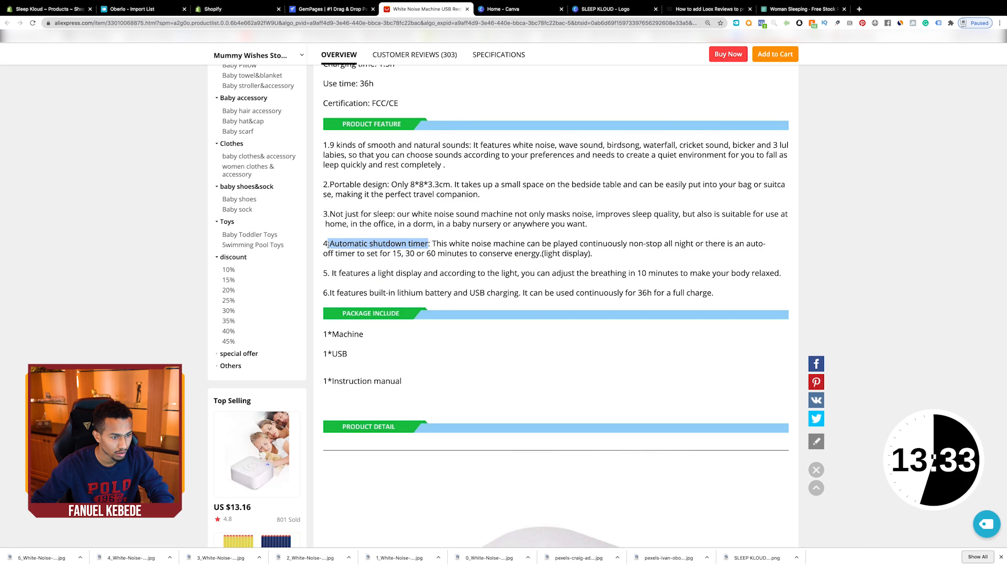
In the GemPages editor, replace the "Amazing Value" heading with "Automatic shutdown timer", without a leading period
{"action": "left_click", "coordinate": [335, 10]}
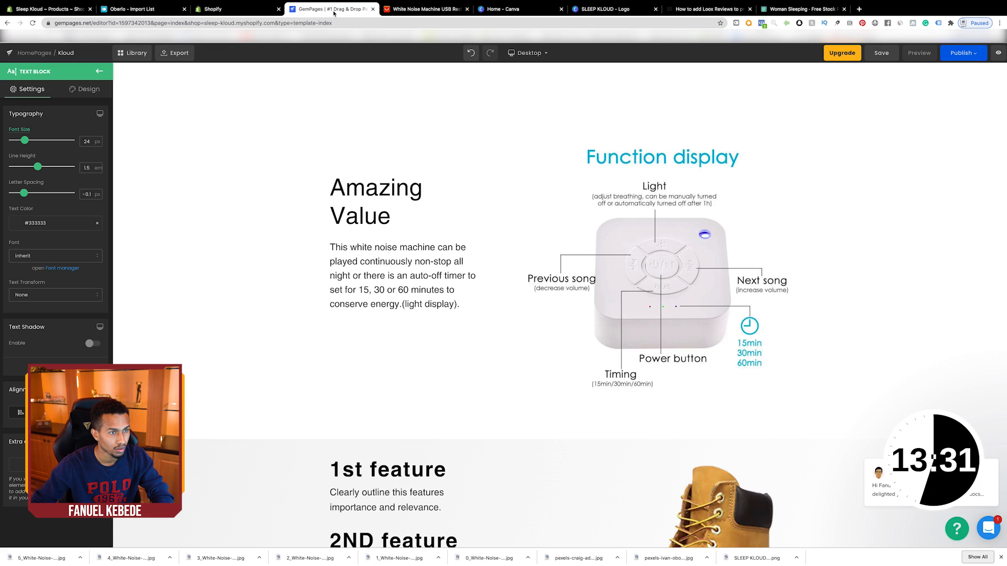
{"action": "left_click", "coordinate": [388, 202]}
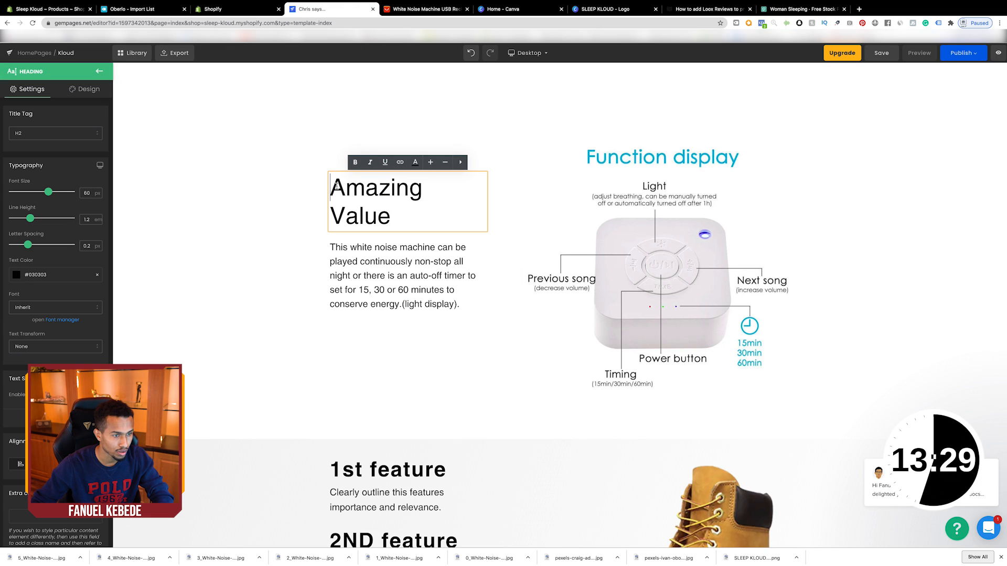
{"action": "left_click_drag", "start_coordinate": [332, 181], "coordinate": [408, 216]}
{"action": "key", "text": "BackSpace"}
{"action": "type", "text": ".Automatic shutdown timer"}
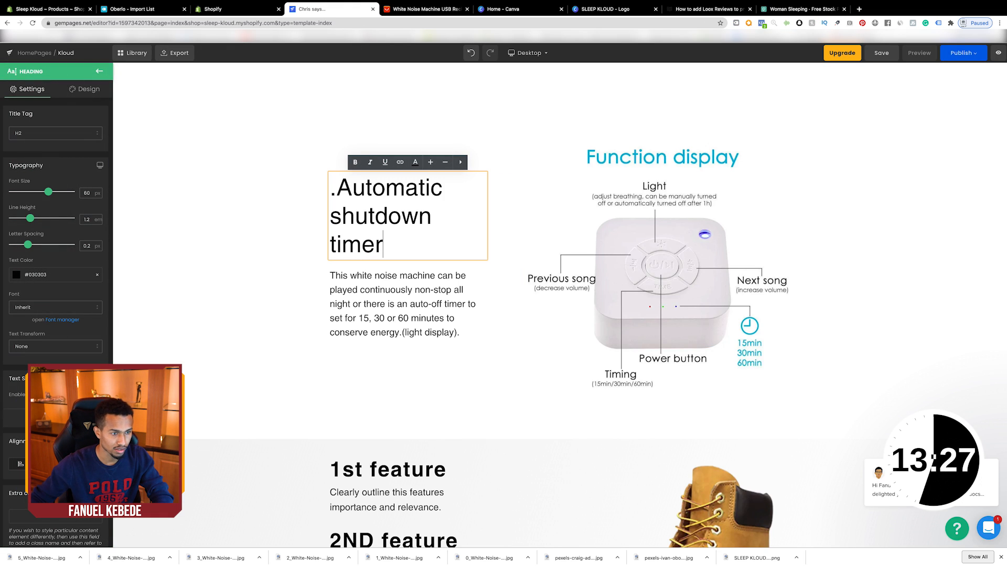
{"action": "left_click", "coordinate": [341, 189]}
{"action": "key", "text": "BackSpace"}
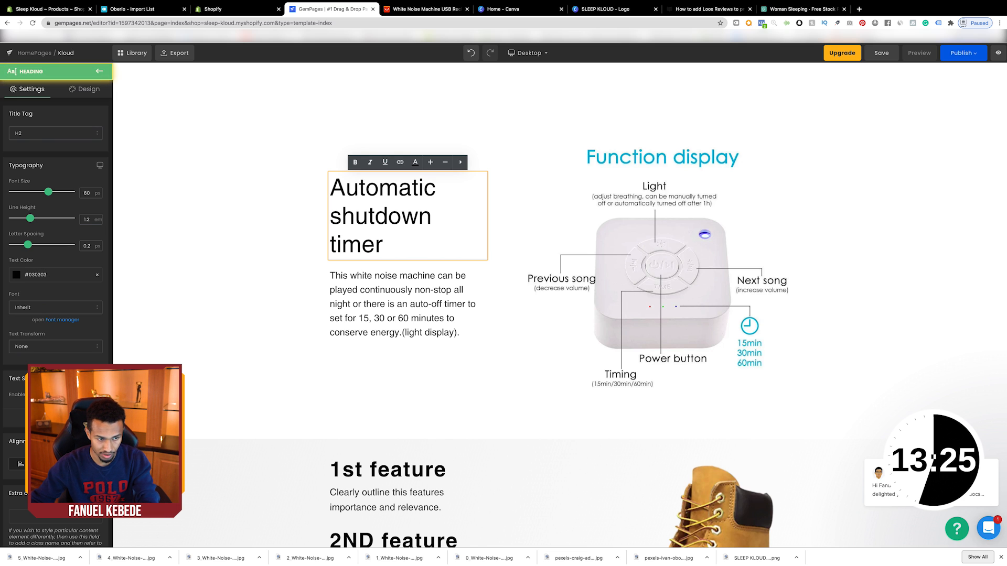
Reduce the font size of the "Automatic shutdown timer" heading to 46 px
{"action": "left_click", "coordinate": [445, 164]}
{"action": "left_click", "coordinate": [445, 164]}
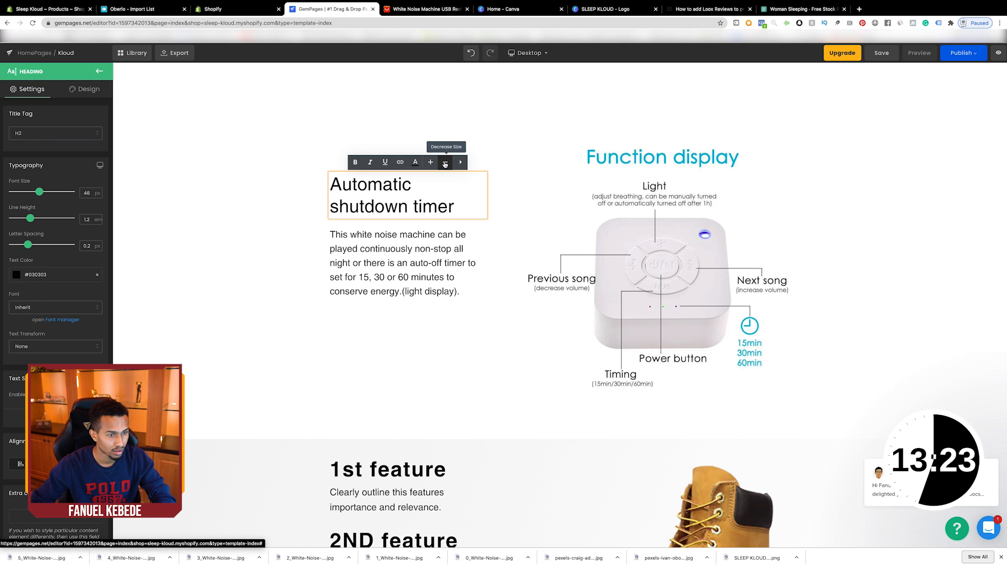
{"action": "left_click", "coordinate": [445, 164]}
Check the font size of the "9 Different Options" heading and match the "Automatic shutdown timer" heading to it at 40 px
{"action": "scroll", "coordinate": [669, 180], "scroll_direction": "up", "scroll_amount": 6}
{"action": "scroll", "coordinate": [668, 179], "scroll_direction": "up", "scroll_amount": 2}
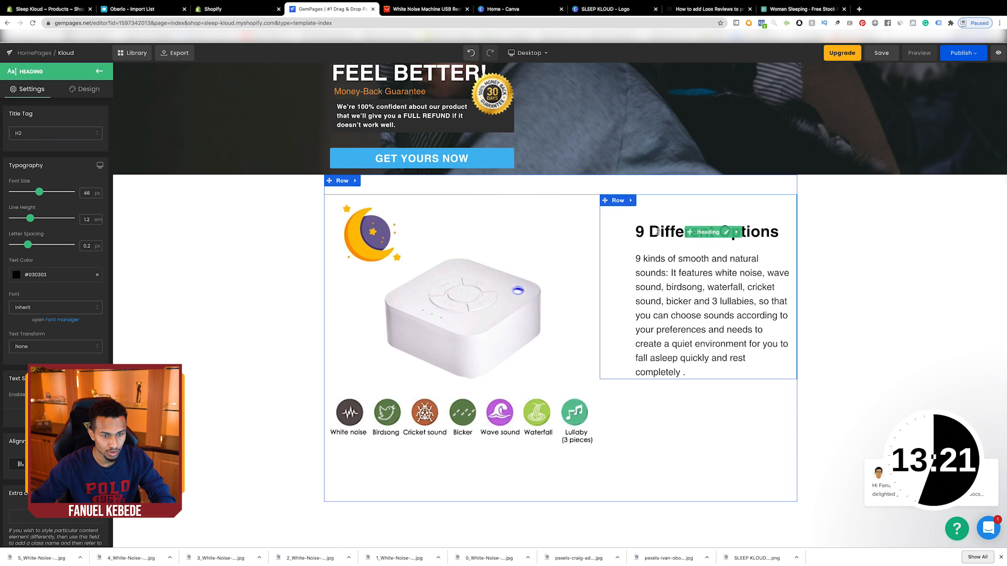
{"action": "left_click", "coordinate": [677, 232]}
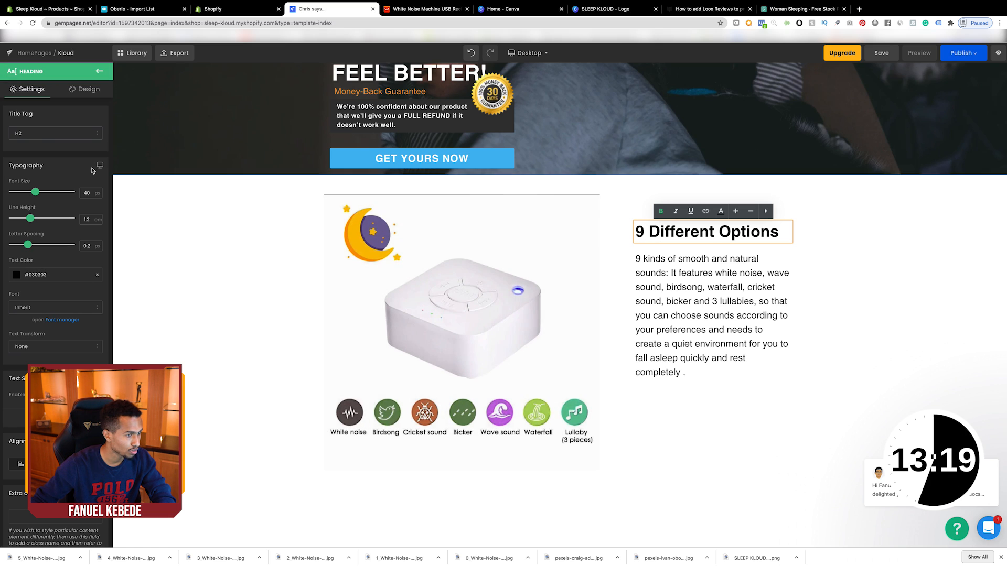
{"action": "scroll", "coordinate": [386, 258], "scroll_direction": "down", "scroll_amount": 11}
{"action": "scroll", "coordinate": [385, 258], "scroll_direction": "up", "scroll_amount": 4}
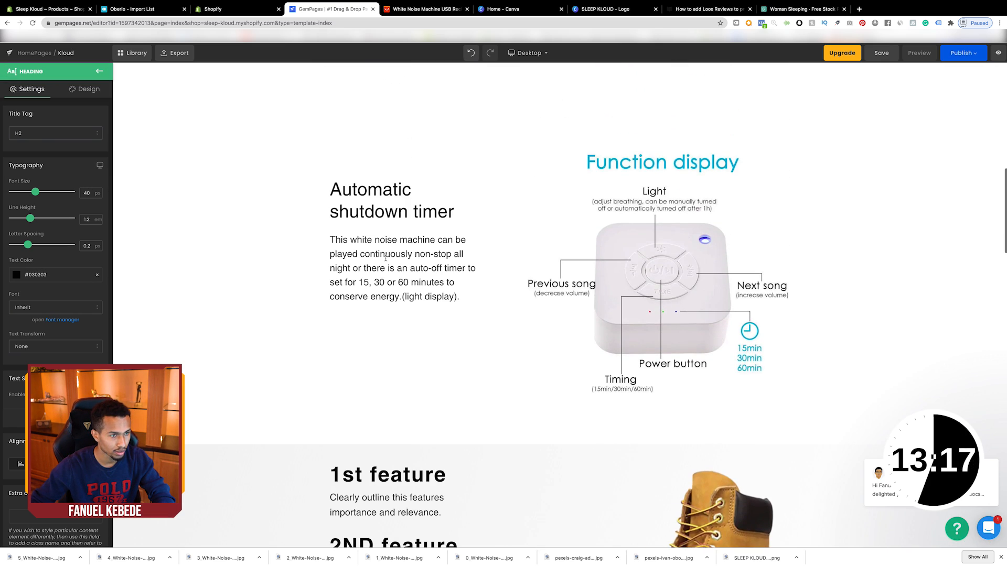
{"action": "left_click", "coordinate": [359, 211]}
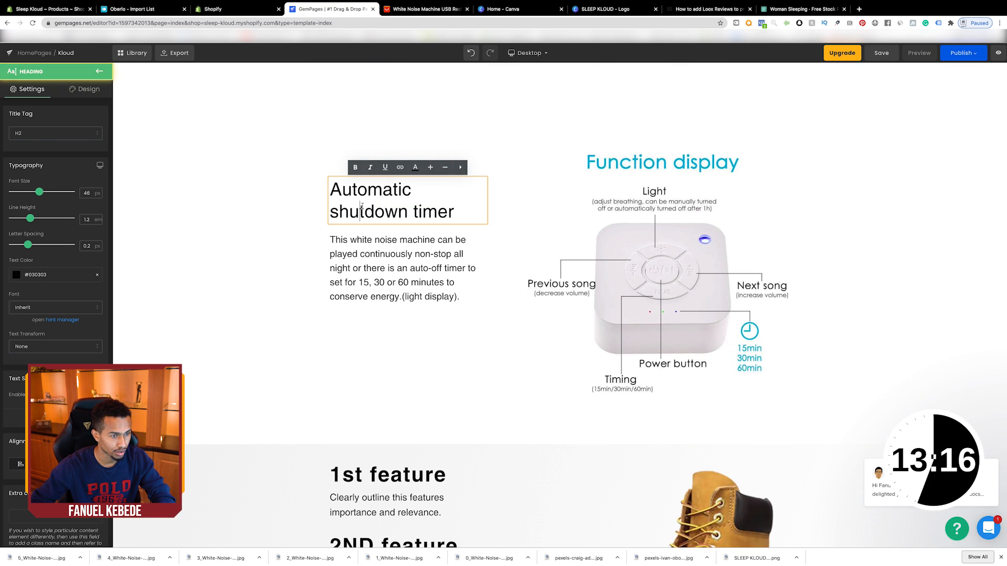
{"action": "left_click", "coordinate": [439, 171]}
{"action": "left_click", "coordinate": [439, 171]}
{"action": "left_click", "coordinate": [439, 171]}
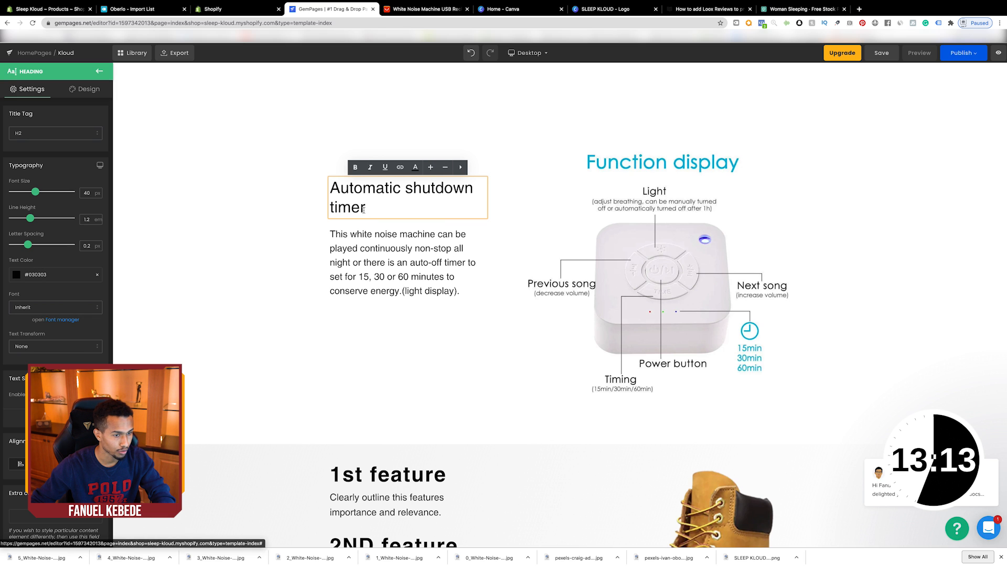
Make the whole "Automatic shutdown timer" heading bold
{"action": "left_click_drag", "start_coordinate": [366, 209], "coordinate": [332, 187]}
{"action": "left_click", "coordinate": [355, 167]}
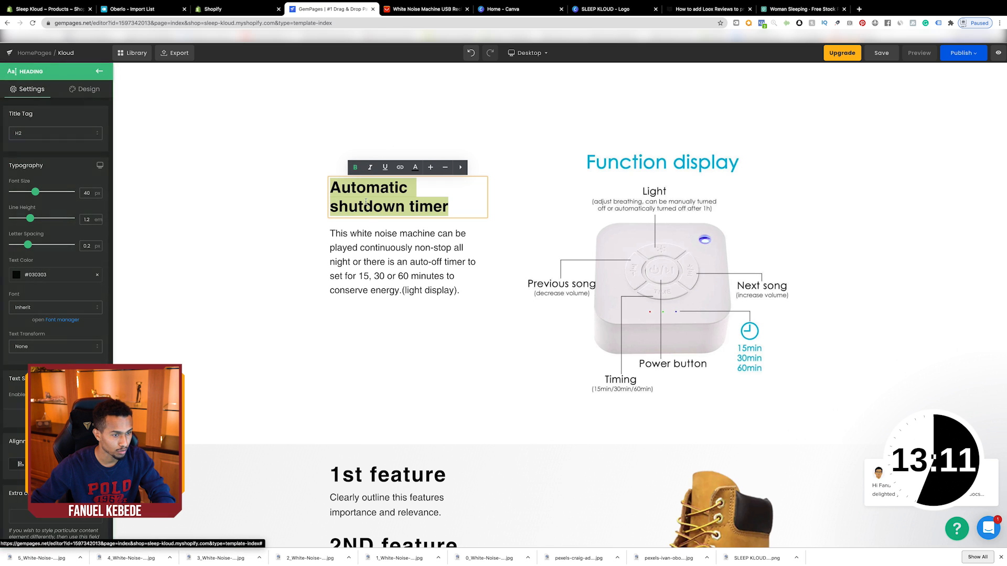
{"action": "left_click", "coordinate": [485, 334]}
{"action": "scroll", "coordinate": [485, 335], "scroll_direction": "up", "scroll_amount": 5}
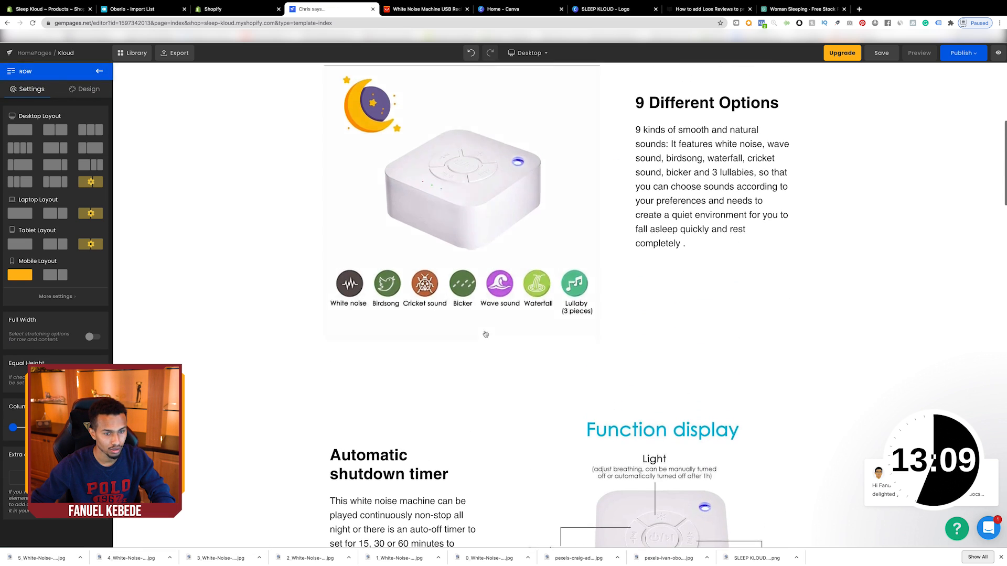
{"action": "scroll", "coordinate": [485, 334], "scroll_direction": "down", "scroll_amount": 10}
{"action": "scroll", "coordinate": [485, 334], "scroll_direction": "up", "scroll_amount": 5}
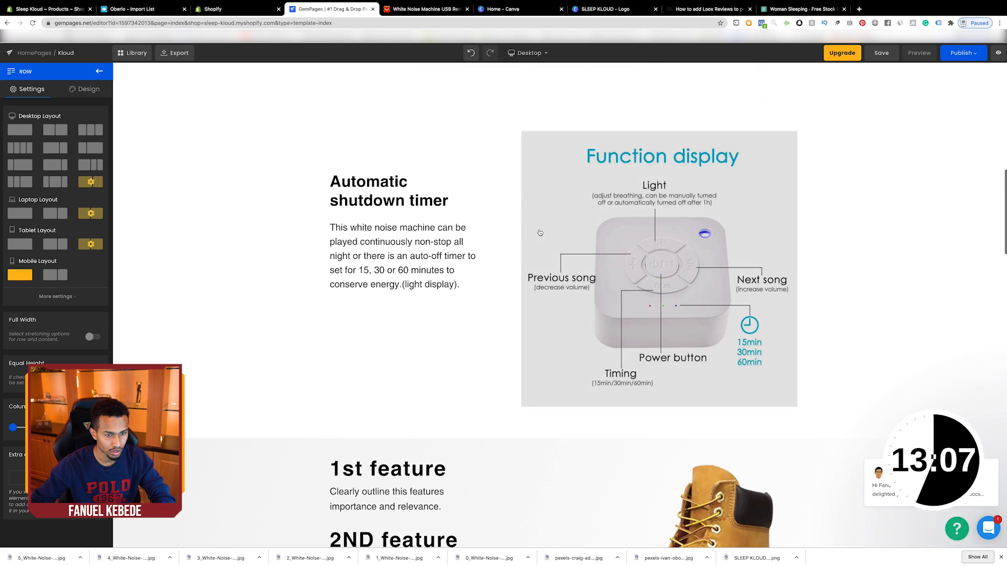
{"action": "mouse_move", "coordinate": [385, 172]}
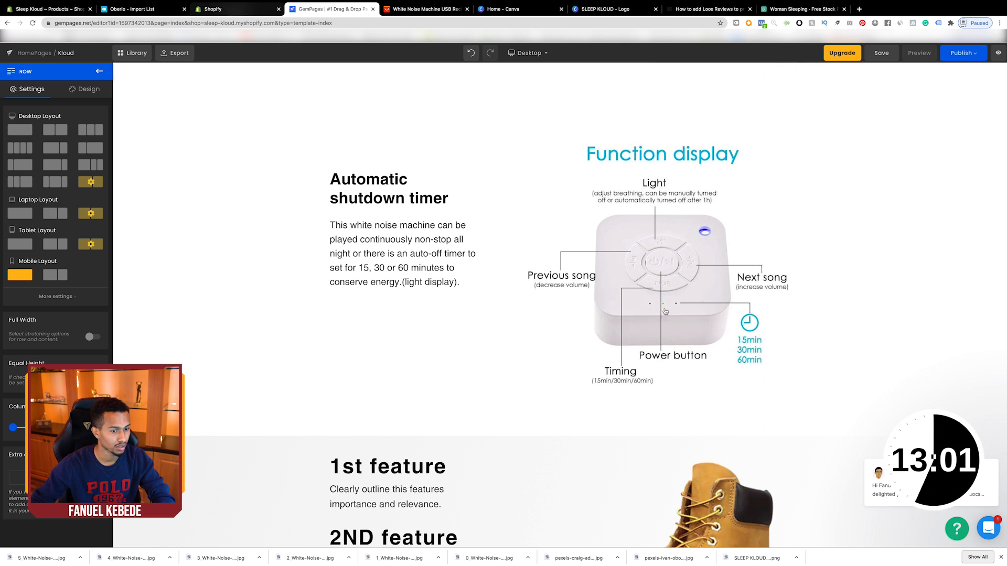
For the lower "Automatic shutdown timer" row's image, upload the machine picture with the office desk and vase scenes from Downloads to the gallery
{"action": "left_click", "coordinate": [657, 268]}
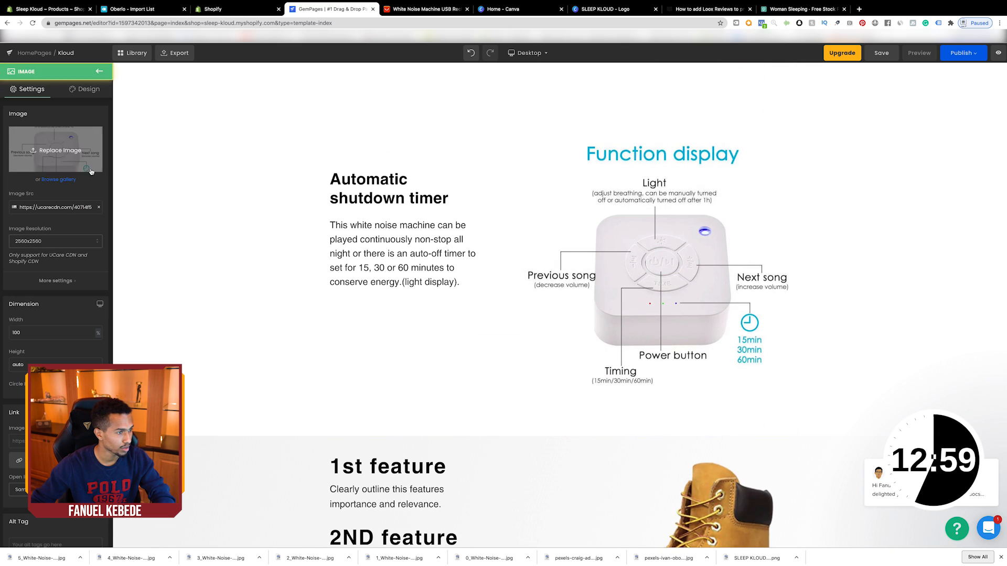
{"action": "left_click", "coordinate": [62, 180]}
{"action": "left_click", "coordinate": [155, 129]}
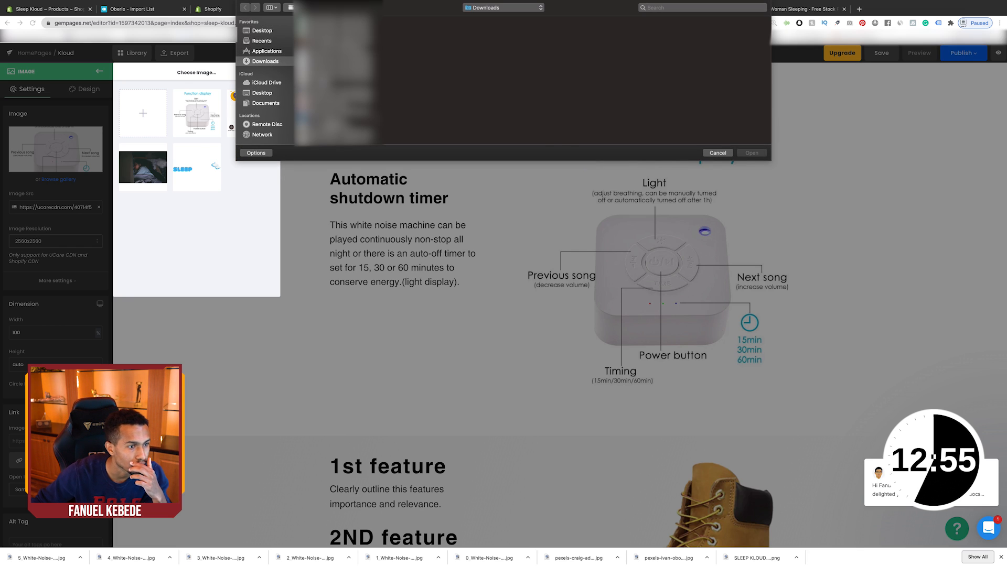
{"action": "left_click", "coordinate": [336, 76]}
{"action": "left_click", "coordinate": [335, 68]}
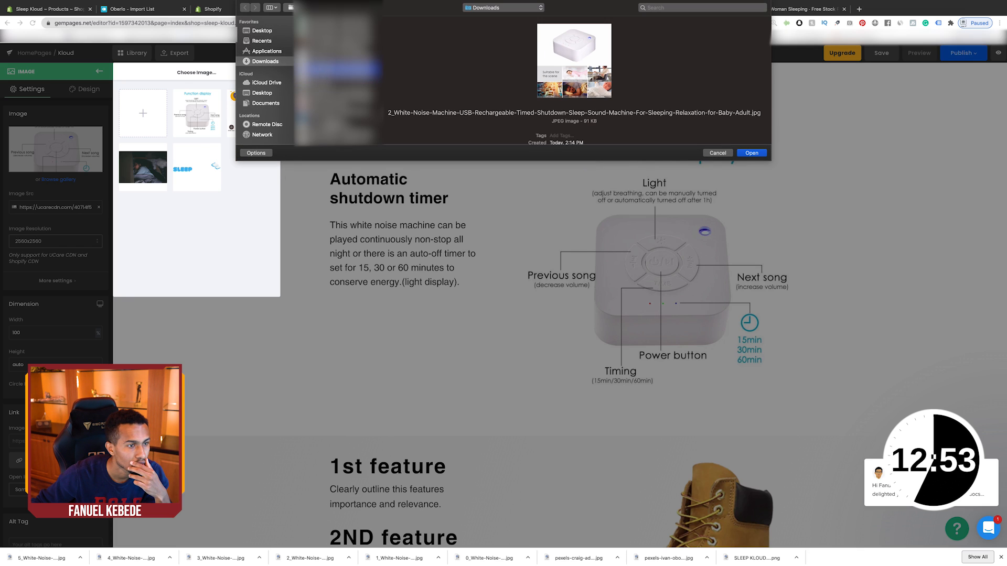
{"action": "left_click", "coordinate": [335, 62]}
{"action": "left_click", "coordinate": [341, 52]}
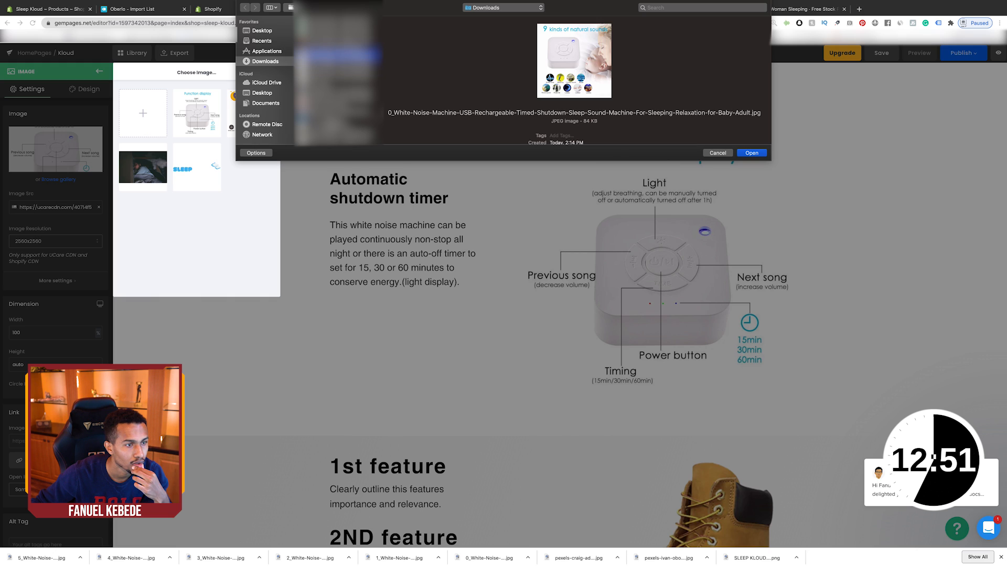
{"action": "left_click", "coordinate": [341, 77]}
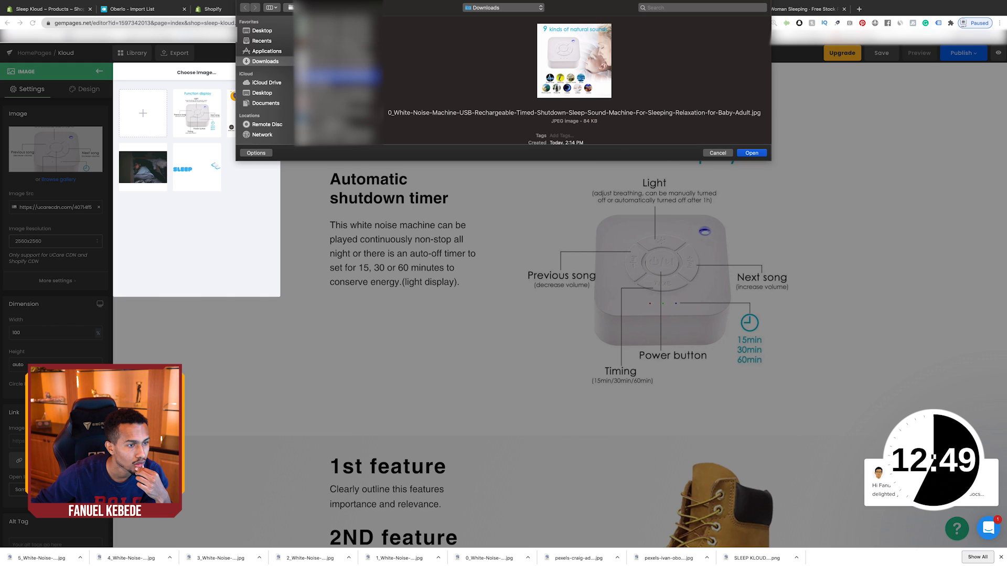
{"action": "left_click", "coordinate": [341, 92]}
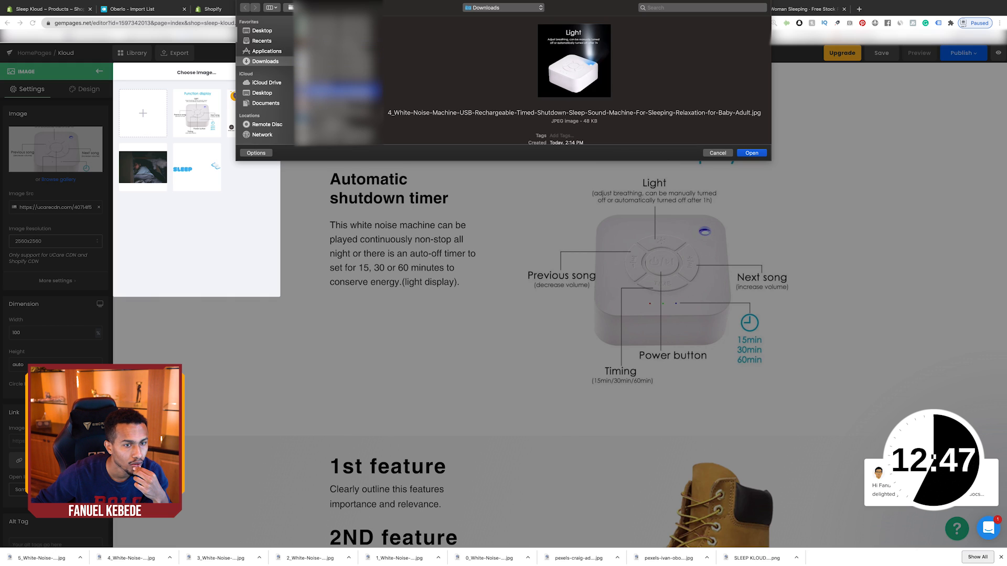
{"action": "left_click", "coordinate": [341, 101]}
{"action": "left_click", "coordinate": [752, 152]}
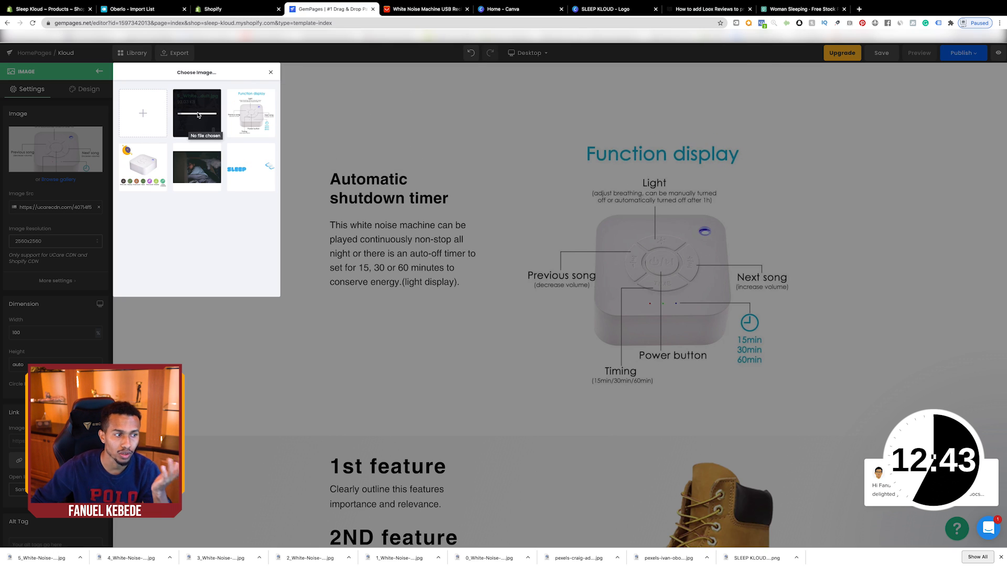
Replace the lower row's "Function display" image with the uploaded office desk and vase picture from the gallery
{"action": "left_click", "coordinate": [201, 120]}
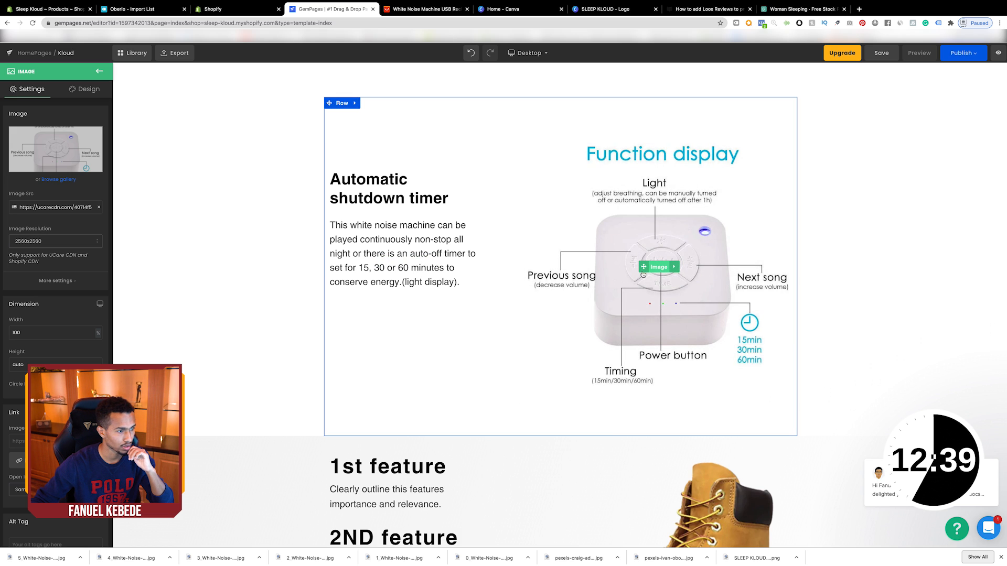
{"action": "left_click", "coordinate": [54, 180]}
{"action": "left_click", "coordinate": [183, 126]}
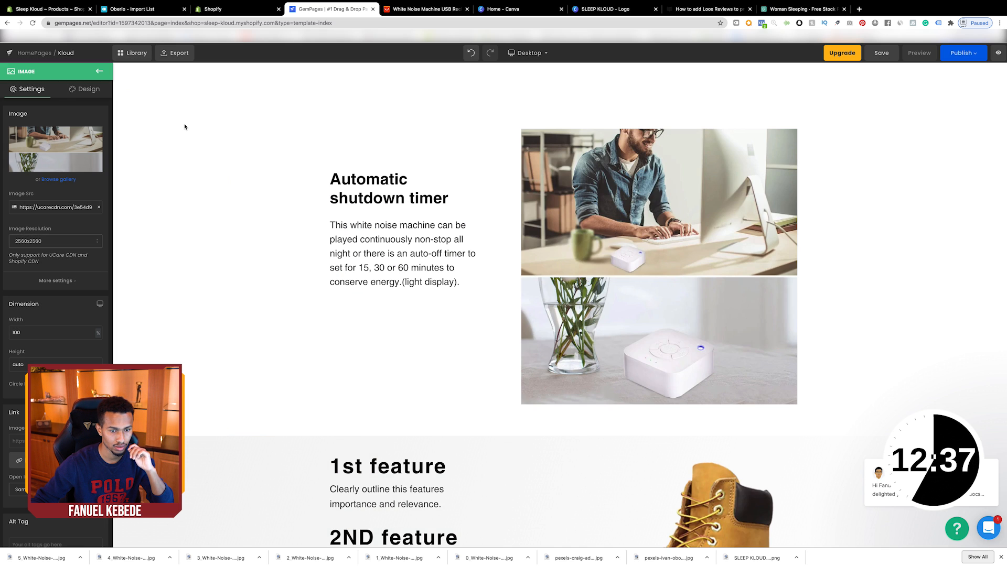
Copy "Portable design" from the AliExpress product features and replace the lower row's "Automatic shutdown timer" heading with it in GemPages
{"action": "left_click", "coordinate": [404, 260]}
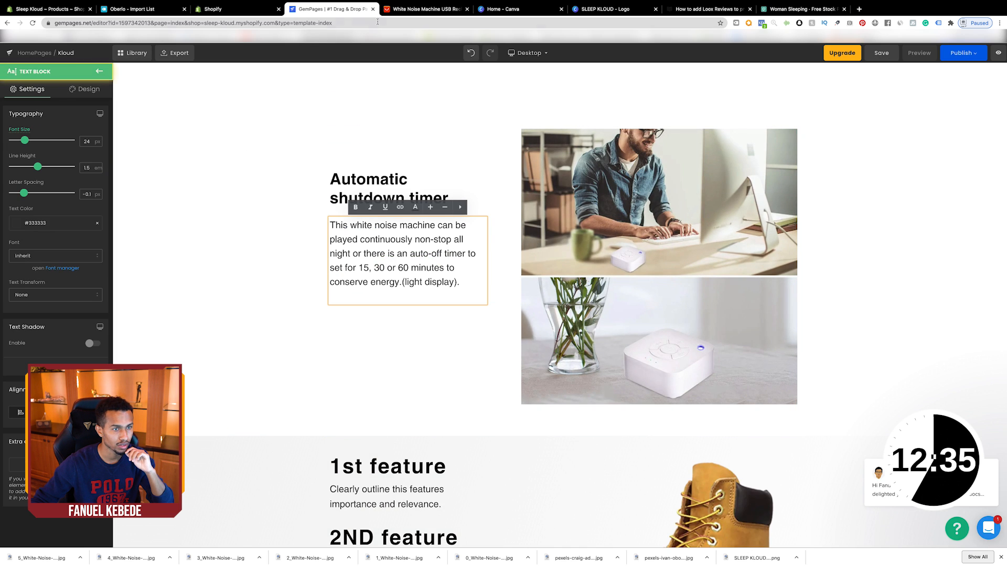
{"action": "left_click", "coordinate": [420, 9]}
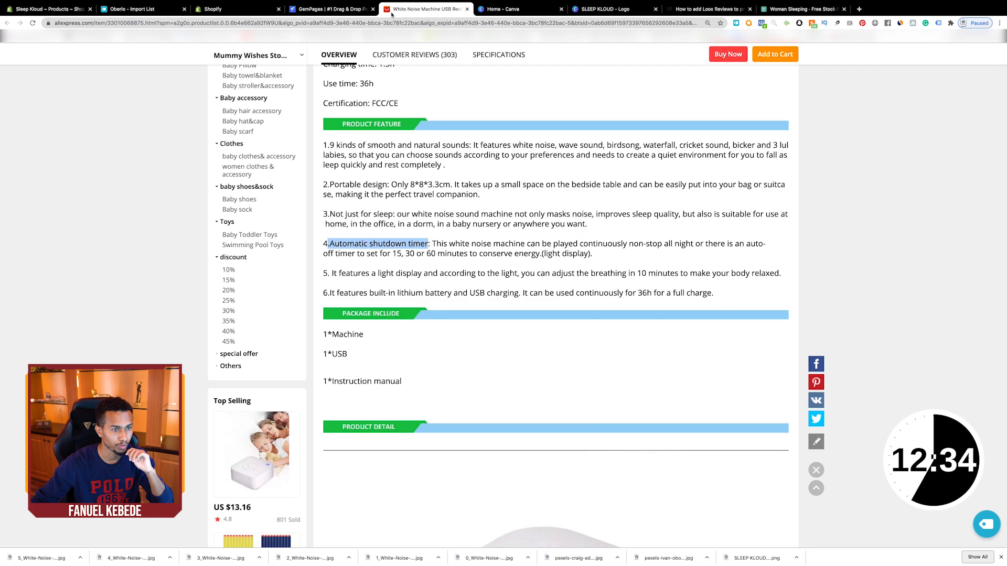
{"action": "left_click", "coordinate": [373, 223]}
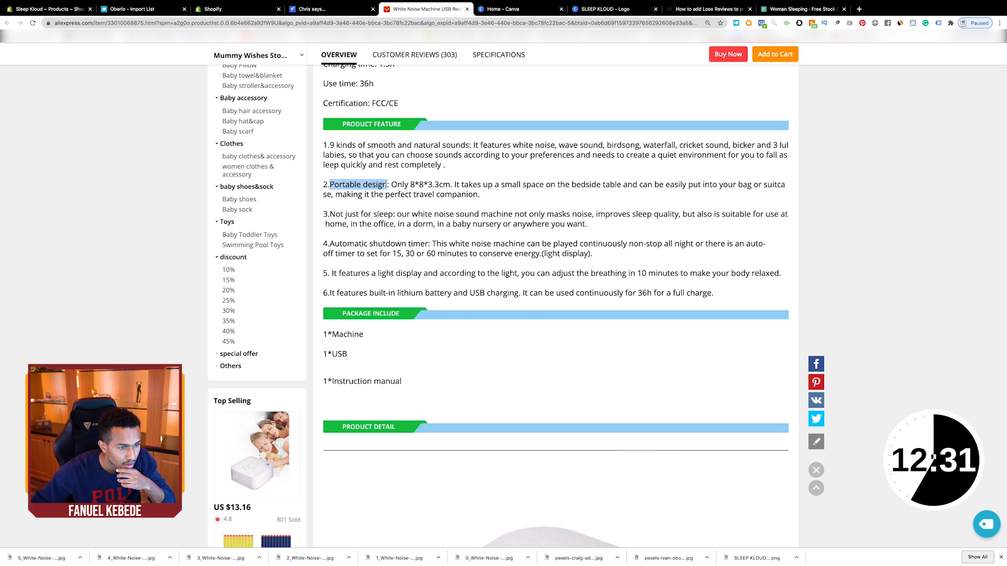
{"action": "left_click", "coordinate": [333, 10]}
{"action": "left_click", "coordinate": [330, 178]}
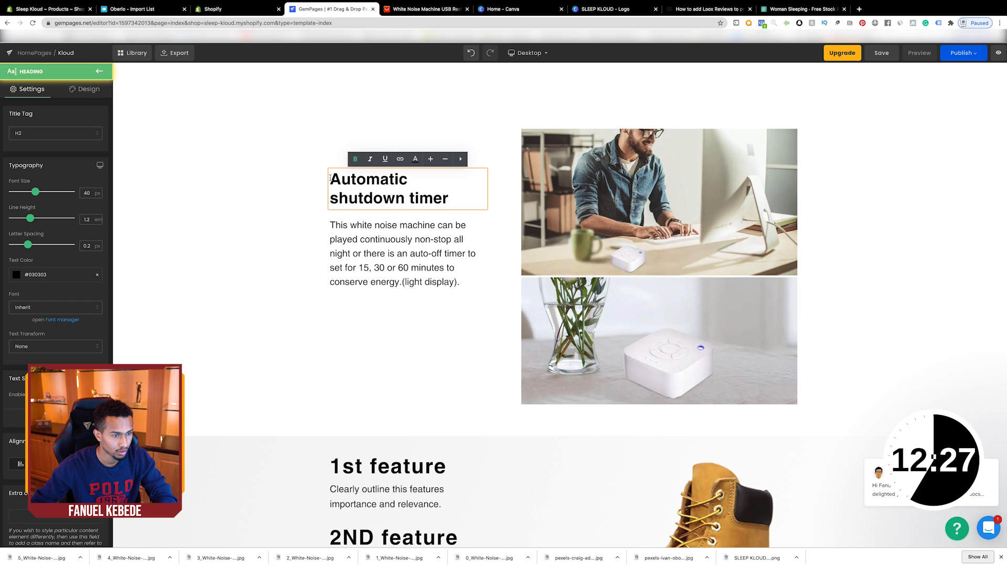
{"action": "triple_click", "coordinate": [331, 178]}
{"action": "type", "text": "Portable design"}
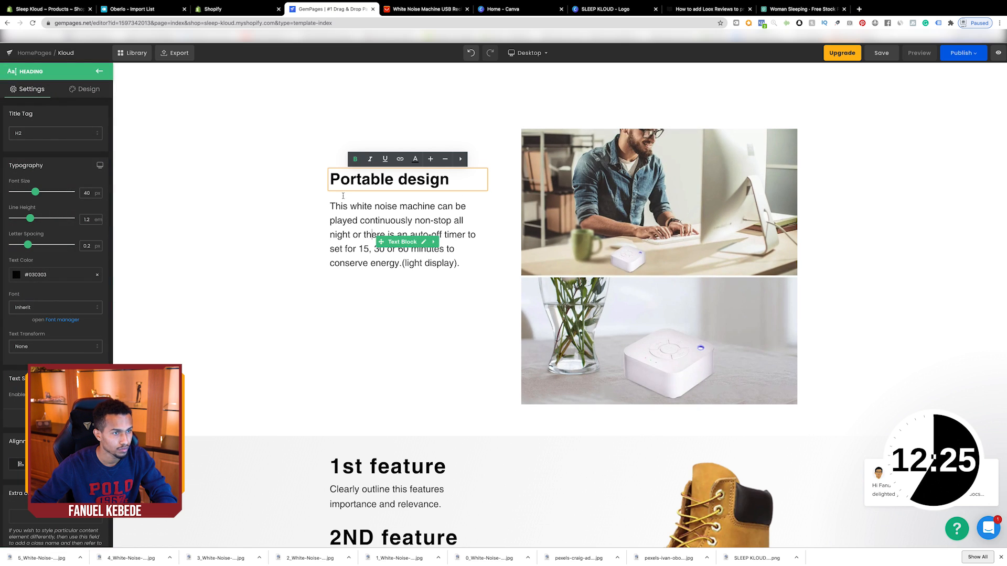
Copy the portable design description from AliExpress, "Only 8*8*3.3cm" through "travel companion.", and replace the paragraph under the "Portable design" heading with it
{"action": "left_click", "coordinate": [343, 202]}
{"action": "left_click", "coordinate": [425, 8]}
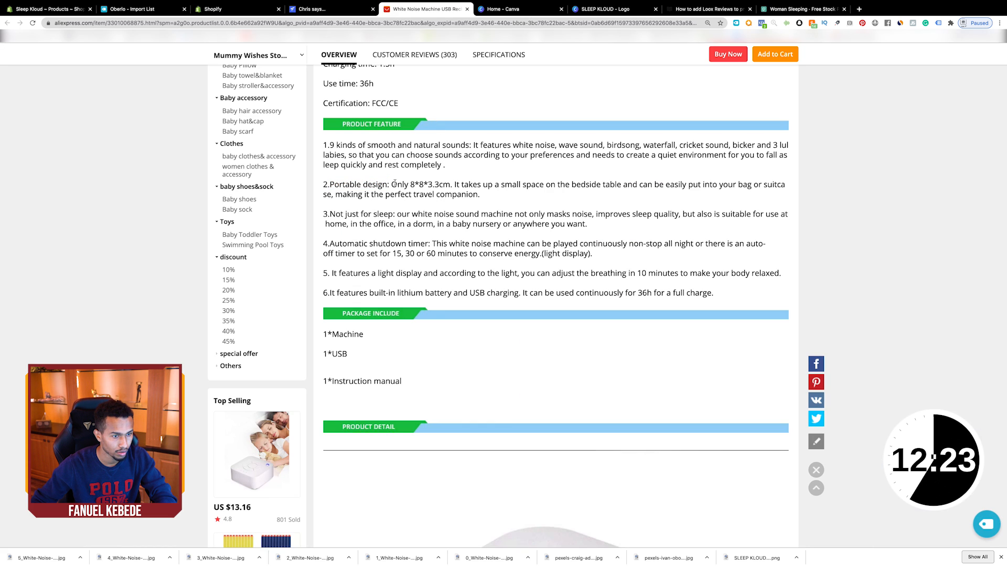
{"action": "left_click_drag", "start_coordinate": [393, 183], "coordinate": [470, 195]}
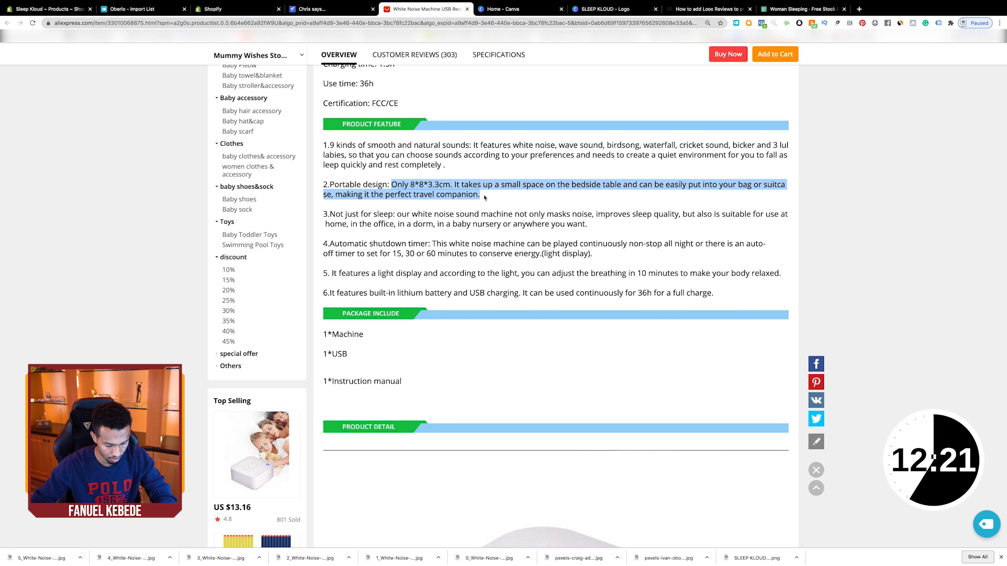
{"action": "left_click", "coordinate": [365, 11]}
{"action": "left_click", "coordinate": [379, 215]}
{"action": "left_click_drag", "start_coordinate": [452, 259], "coordinate": [466, 264]}
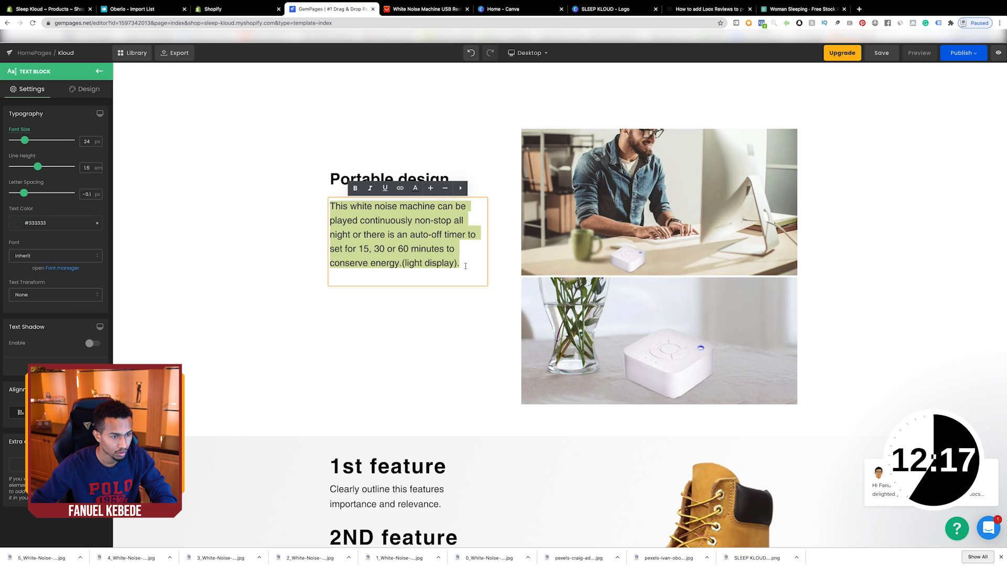
{"action": "key", "text": "super+v"}
{"action": "left_click", "coordinate": [487, 317]}
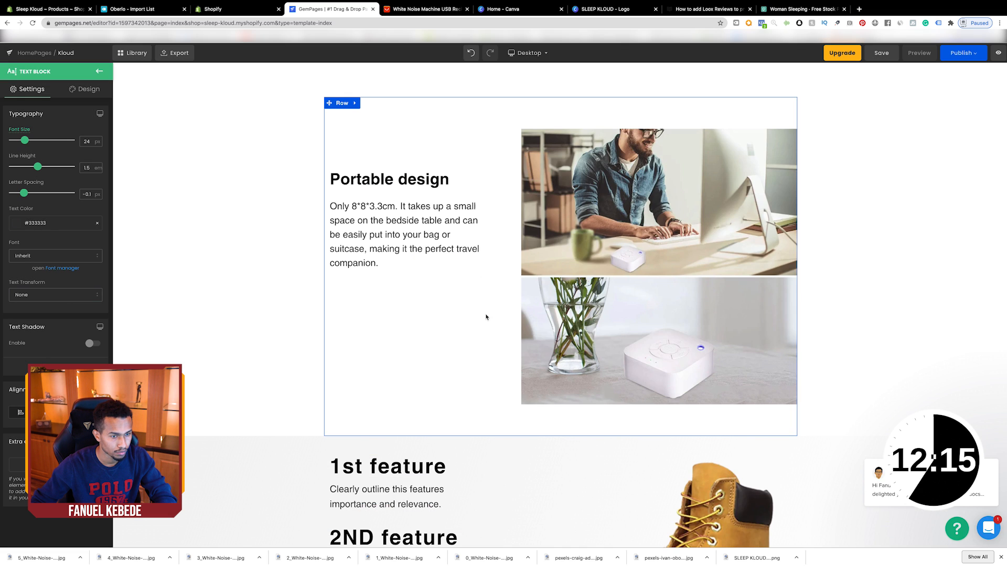
Reduce the bottom and top spacing of the "Portable design" row
{"action": "left_click", "coordinate": [436, 297]}
{"action": "left_click_drag", "start_coordinate": [560, 418], "coordinate": [566, 406]}
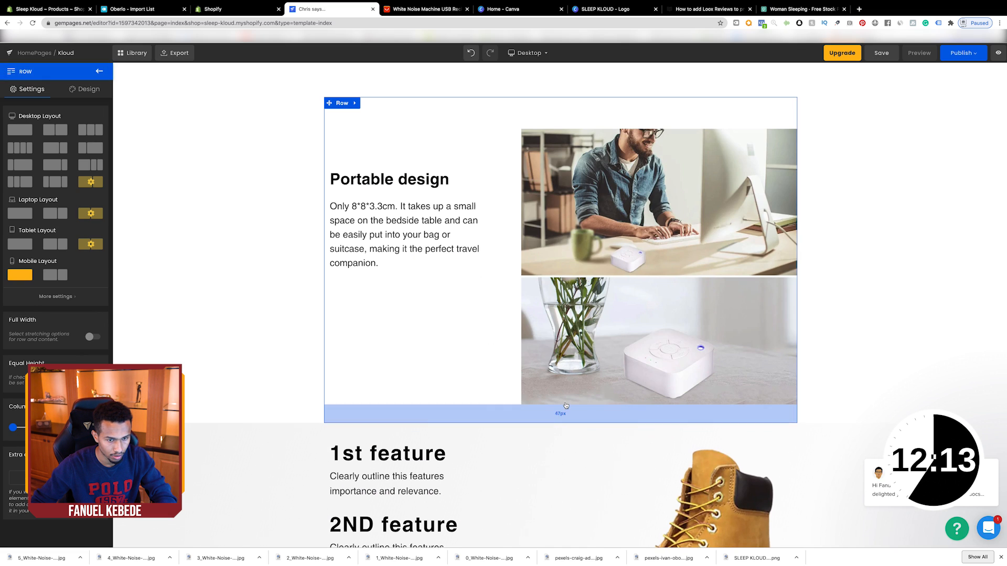
{"action": "scroll", "coordinate": [566, 409], "scroll_direction": "up", "scroll_amount": 5}
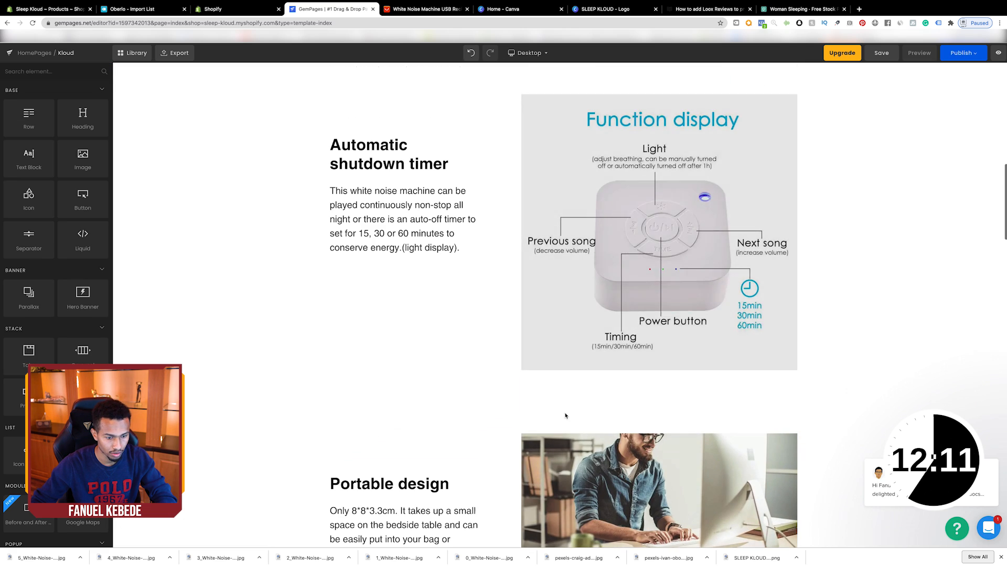
{"action": "left_click_drag", "start_coordinate": [580, 414], "coordinate": [580, 396]}
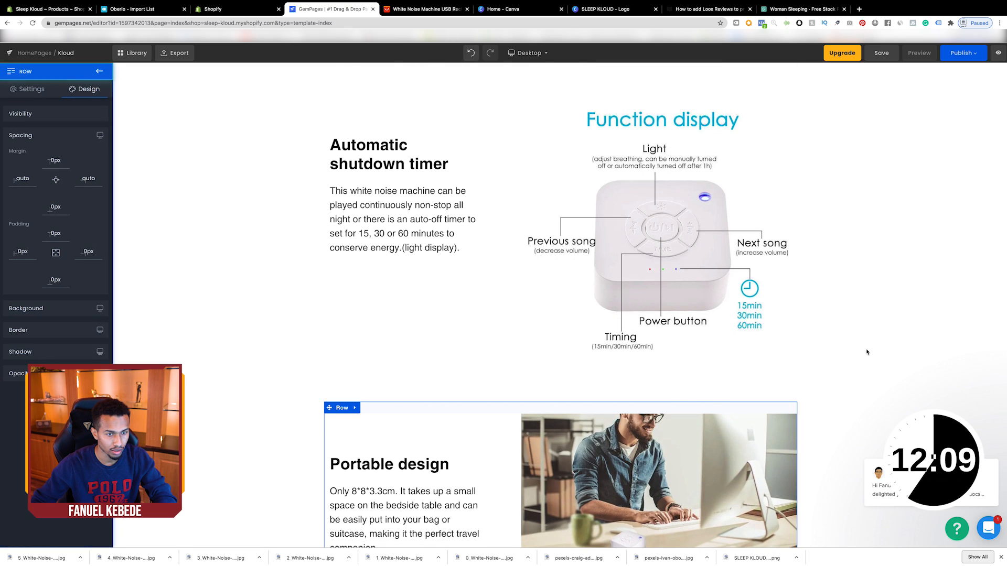
Remove the left padding of the row holding the "9 Different Options" heading and text, and check the feature sections
{"action": "scroll", "coordinate": [867, 352], "scroll_direction": "up", "scroll_amount": 10}
{"action": "scroll", "coordinate": [735, 422], "scroll_direction": "down", "scroll_amount": 1}
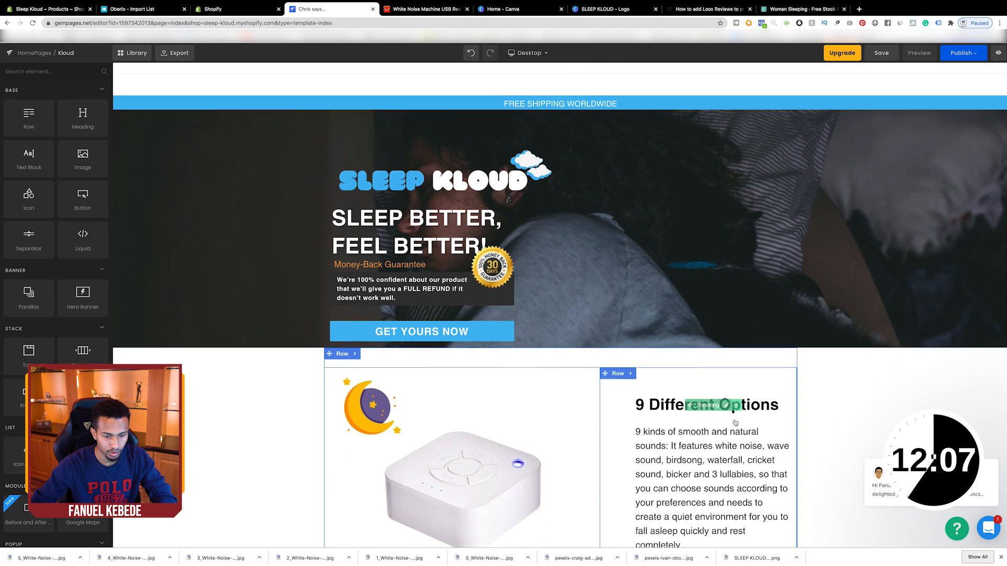
{"action": "scroll", "coordinate": [734, 423], "scroll_direction": "down", "scroll_amount": 2}
{"action": "left_click", "coordinate": [604, 374]}
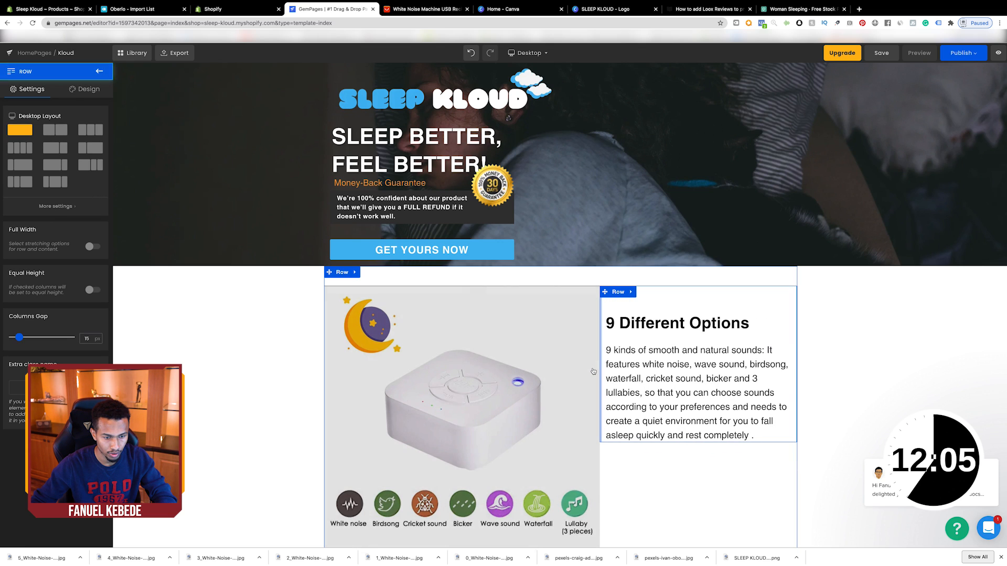
{"action": "scroll", "coordinate": [474, 316], "scroll_direction": "down", "scroll_amount": 10}
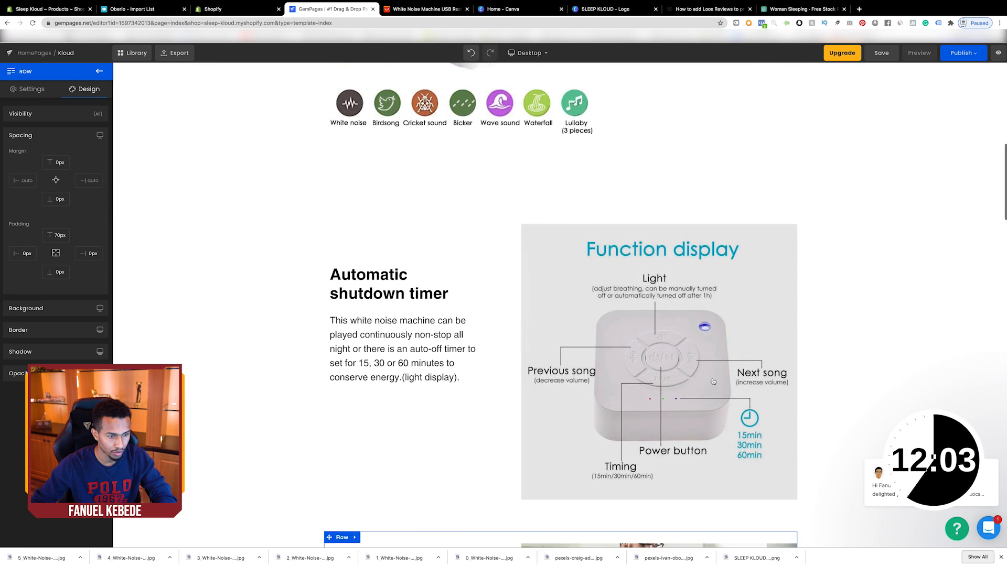
{"action": "scroll", "coordinate": [475, 316], "scroll_direction": "down", "scroll_amount": 10}
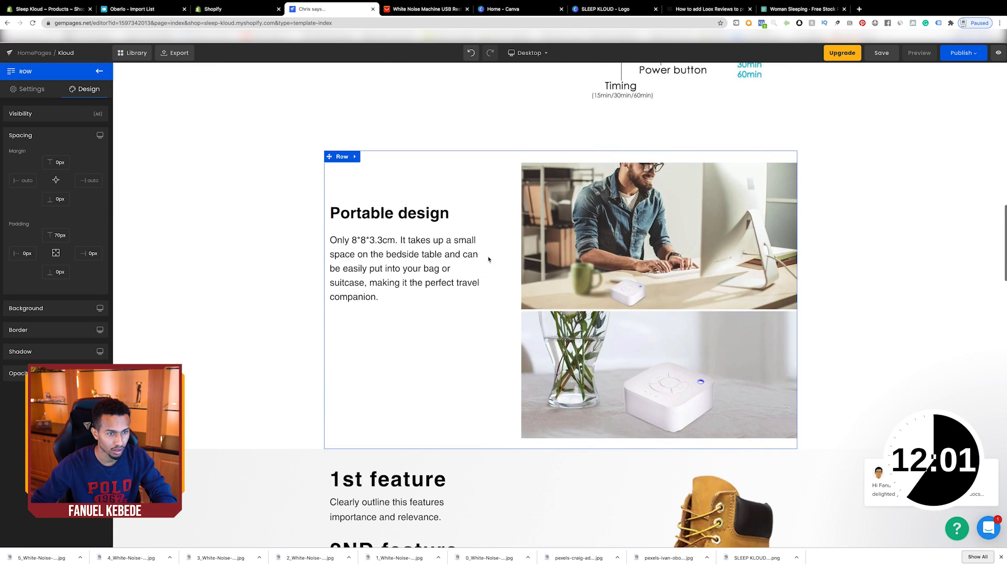
{"action": "scroll", "coordinate": [497, 282], "scroll_direction": "up", "scroll_amount": 11}
{"action": "scroll", "coordinate": [497, 282], "scroll_direction": "up", "scroll_amount": 15}
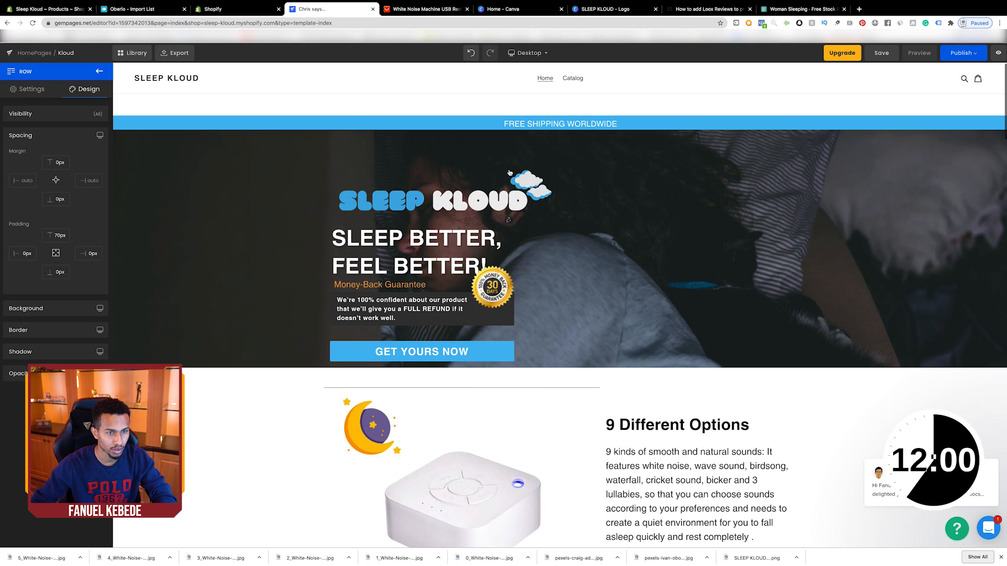
Switch the editor to the Mobile layout and increase the "Automatic shutdown timer" paragraph's font size to 18 px
{"action": "left_click", "coordinate": [523, 51]}
{"action": "left_click", "coordinate": [524, 116]}
{"action": "scroll", "coordinate": [580, 294], "scroll_direction": "down", "scroll_amount": 1}
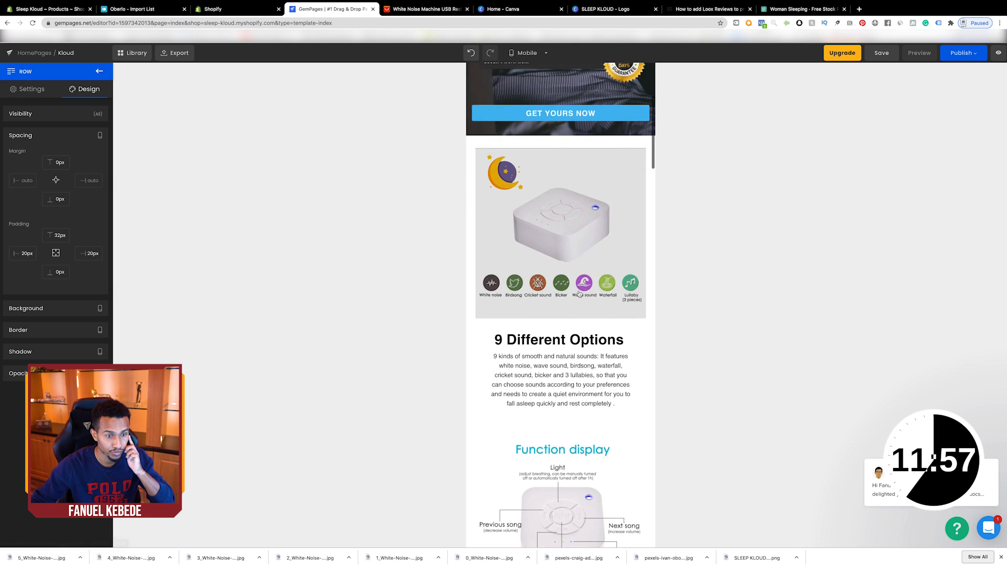
{"action": "scroll", "coordinate": [580, 294], "scroll_direction": "down", "scroll_amount": 3}
{"action": "scroll", "coordinate": [581, 294], "scroll_direction": "up", "scroll_amount": 1}
{"action": "scroll", "coordinate": [584, 294], "scroll_direction": "down", "scroll_amount": 5}
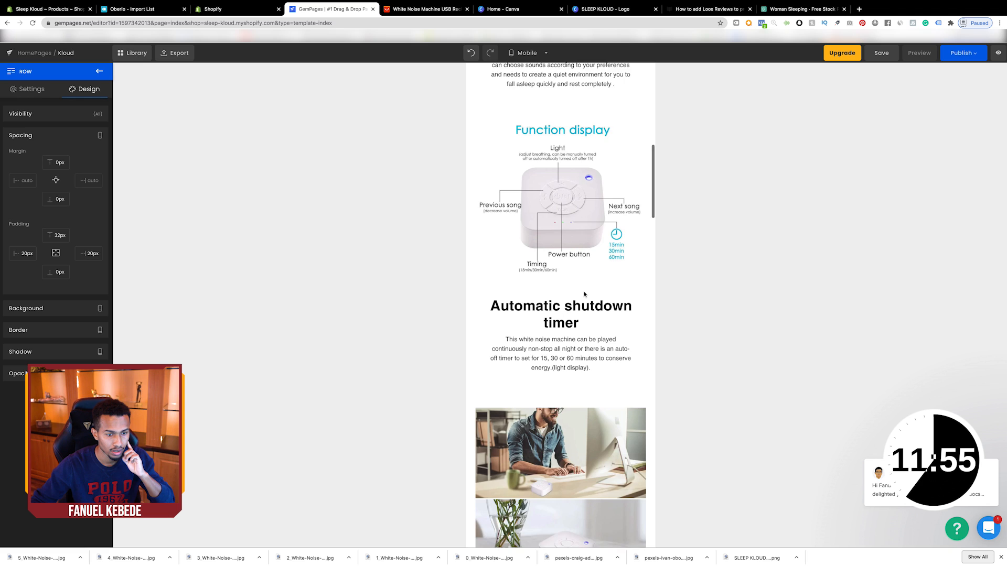
{"action": "scroll", "coordinate": [585, 295], "scroll_direction": "down", "scroll_amount": 3}
{"action": "left_click", "coordinate": [520, 235]}
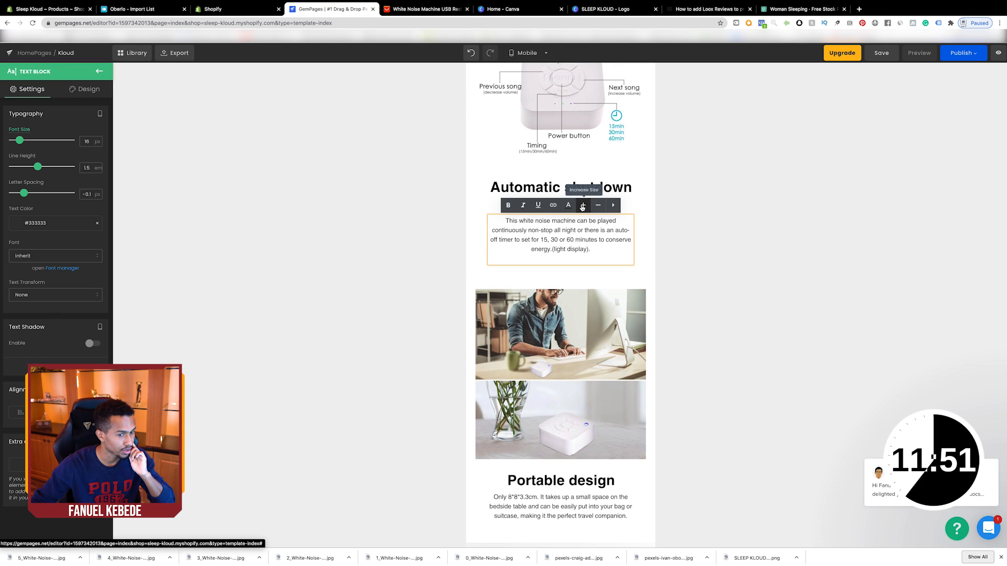
{"action": "left_click", "coordinate": [583, 205]}
Increase the font size of the paragraph under "9 Different Options" to 18 px in the Mobile layout
{"action": "scroll", "coordinate": [513, 251], "scroll_direction": "up", "scroll_amount": 7}
{"action": "left_click", "coordinate": [513, 251]}
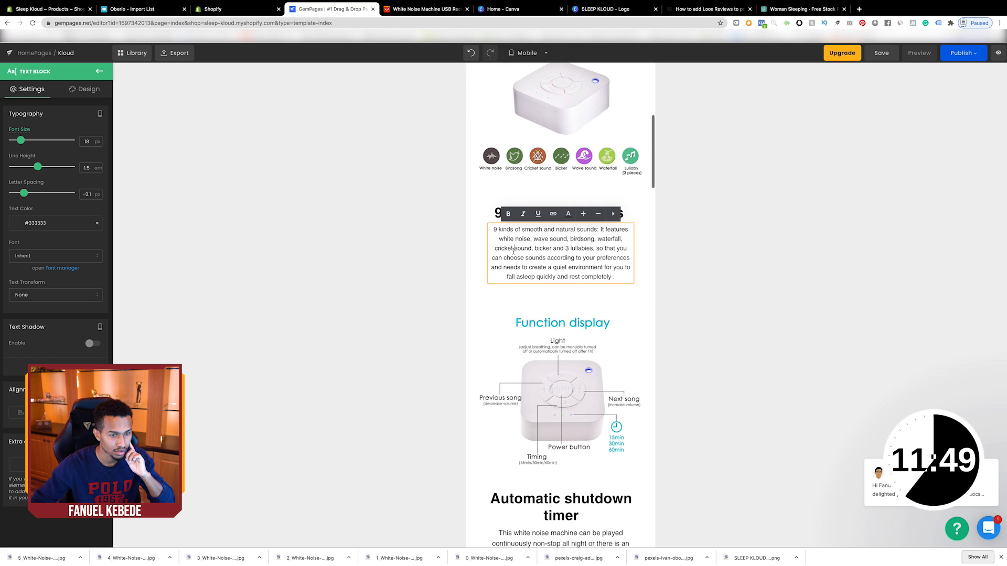
{"action": "left_click", "coordinate": [583, 215]}
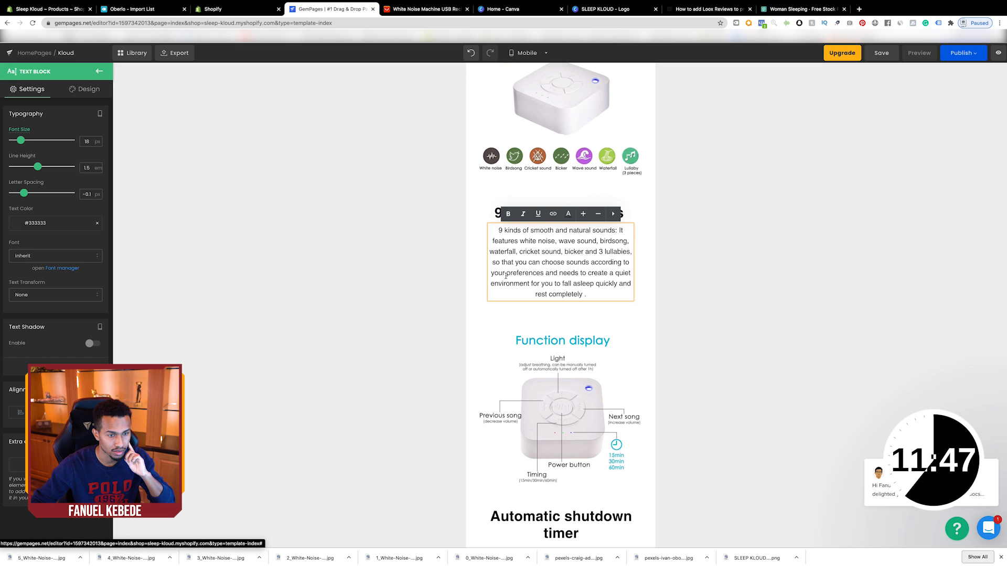
Review the feature sections in the Mobile layout and reduce the spacing above the "Portable design" row's image
{"action": "scroll", "coordinate": [510, 273], "scroll_direction": "up", "scroll_amount": 6}
{"action": "scroll", "coordinate": [506, 279], "scroll_direction": "down", "scroll_amount": 3}
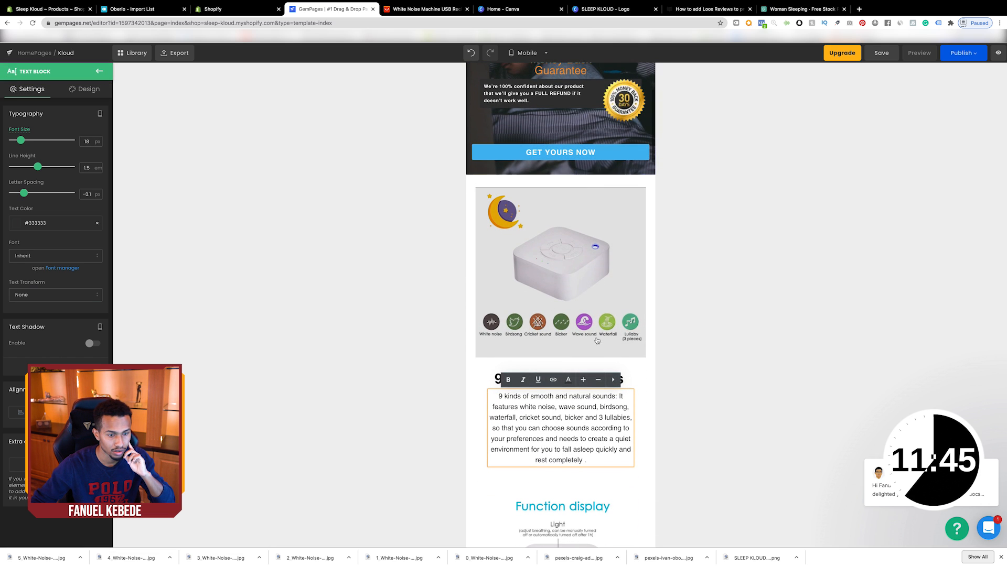
{"action": "scroll", "coordinate": [646, 377], "scroll_direction": "down", "scroll_amount": 12}
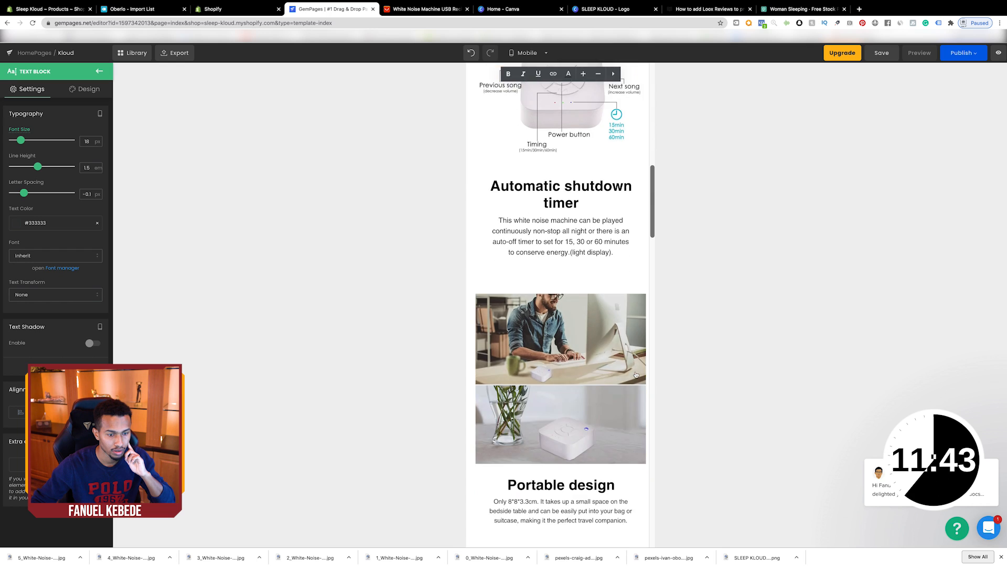
{"action": "scroll", "coordinate": [633, 374], "scroll_direction": "down", "scroll_amount": 6}
{"action": "scroll", "coordinate": [601, 345], "scroll_direction": "up", "scroll_amount": 5}
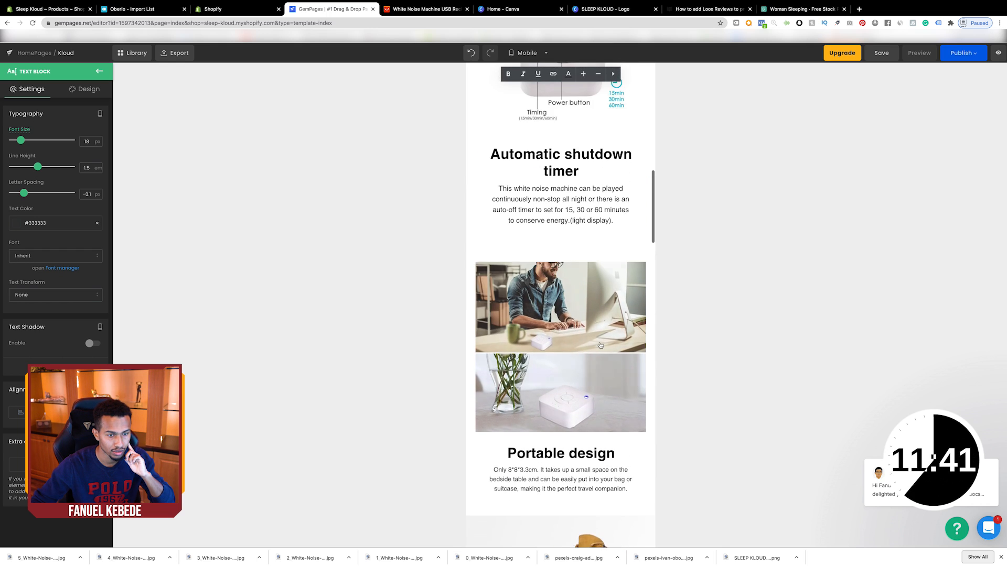
{"action": "scroll", "coordinate": [601, 345], "scroll_direction": "up", "scroll_amount": 2}
{"action": "left_click", "coordinate": [575, 309]}
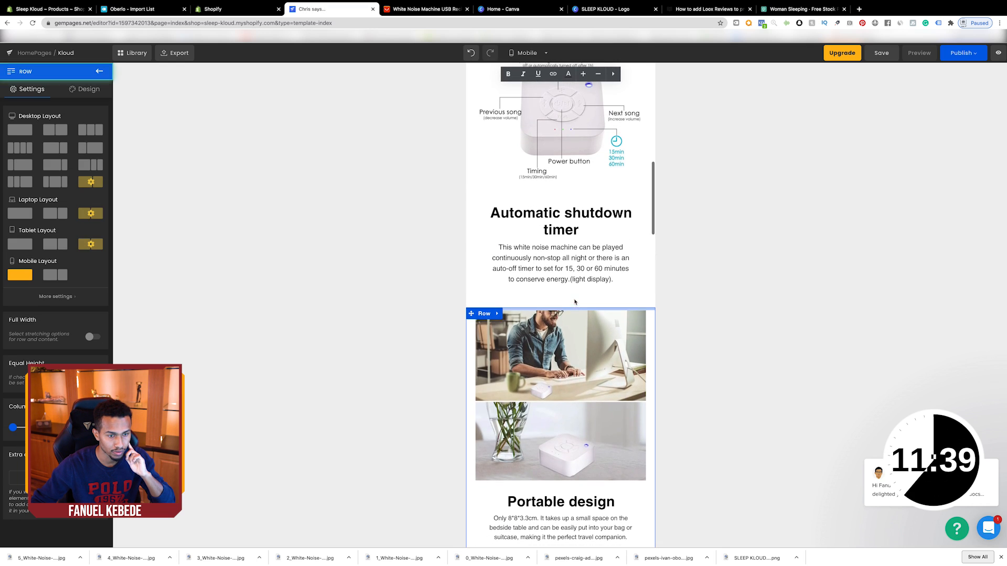
Switch the editor to the Desktop layout and recolour the hero's "Money-Back Guarantee" text to the blue of the "GET YOURS NOW" button
{"action": "scroll", "coordinate": [576, 307], "scroll_direction": "up", "scroll_amount": 15}
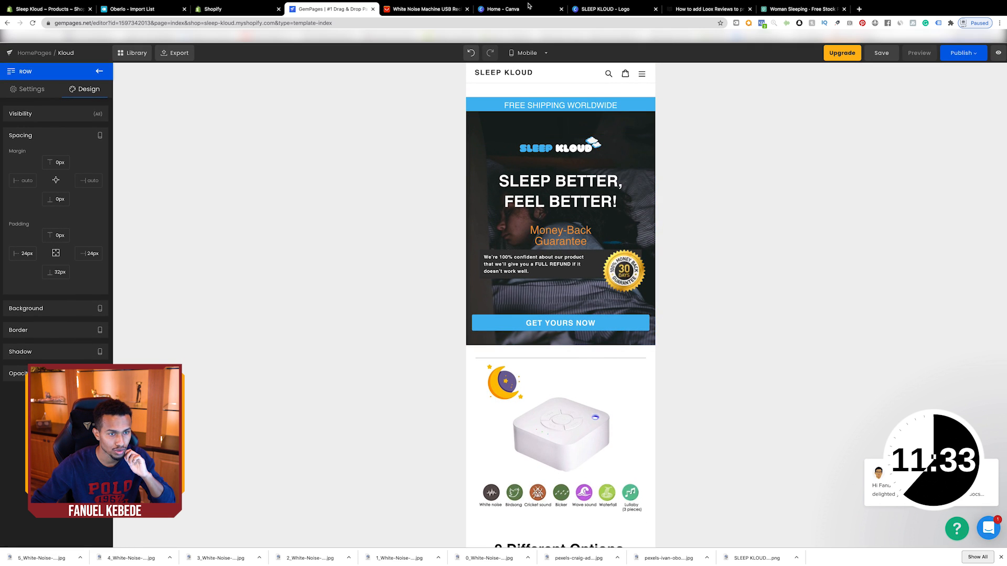
{"action": "left_click", "coordinate": [526, 53]}
{"action": "left_click", "coordinate": [520, 70]}
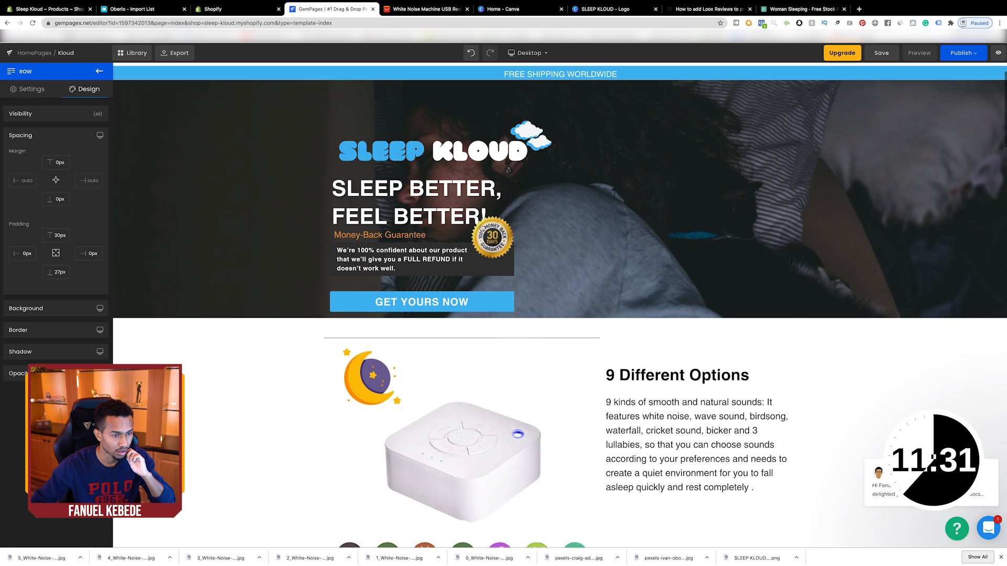
{"action": "left_click", "coordinate": [351, 236]}
{"action": "left_click", "coordinate": [350, 235]}
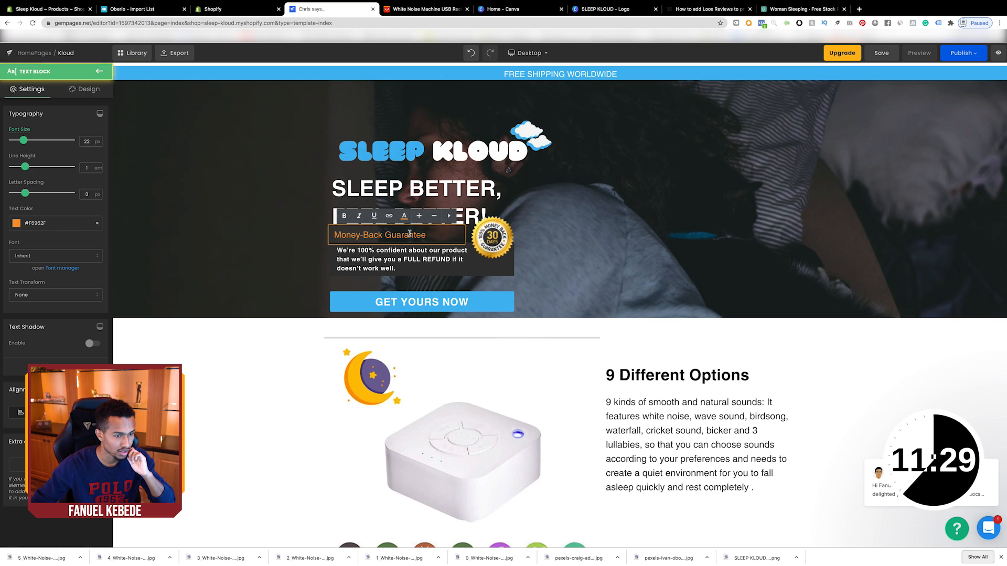
{"action": "left_click", "coordinate": [69, 229]}
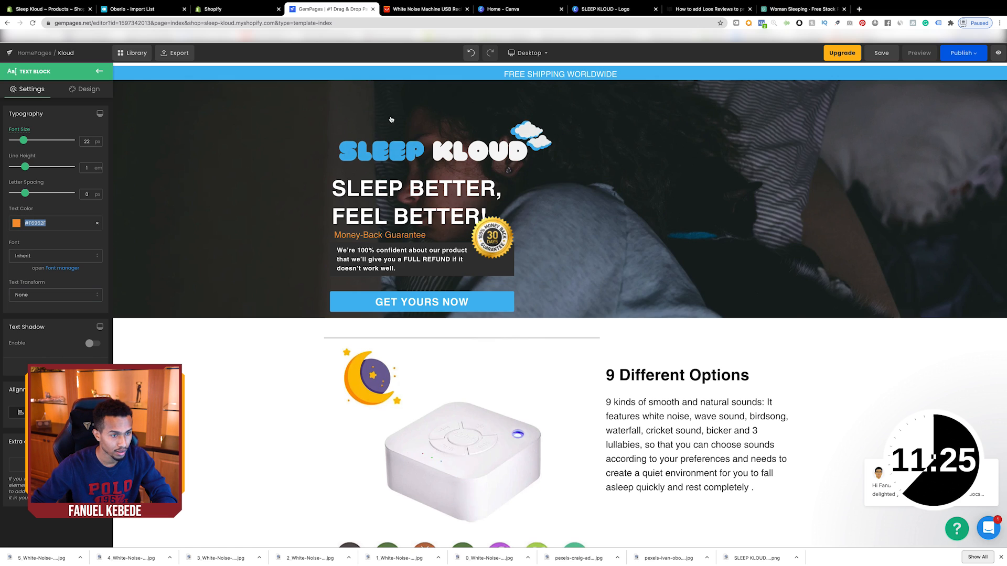
{"action": "left_click", "coordinate": [359, 301]}
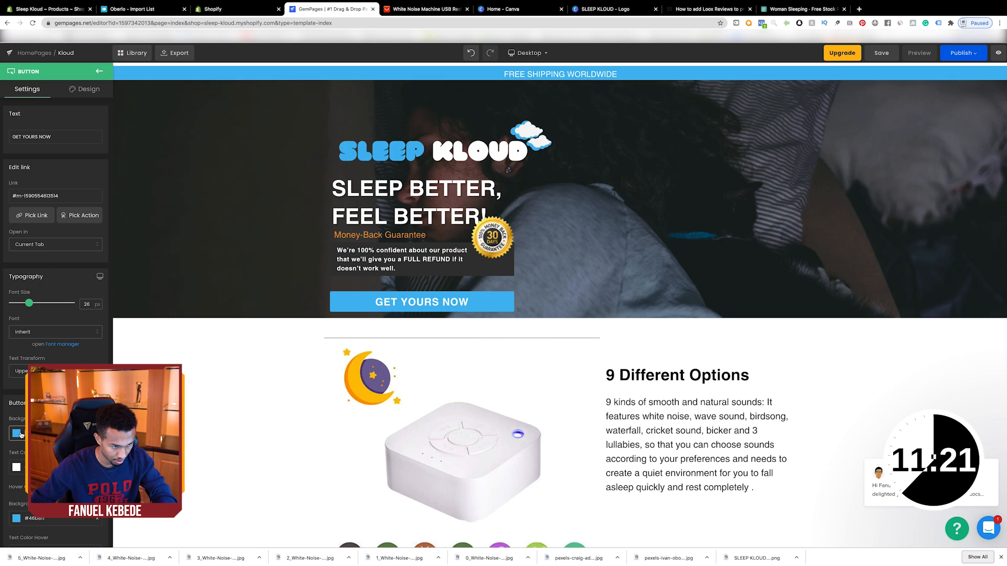
{"action": "left_click", "coordinate": [341, 236]}
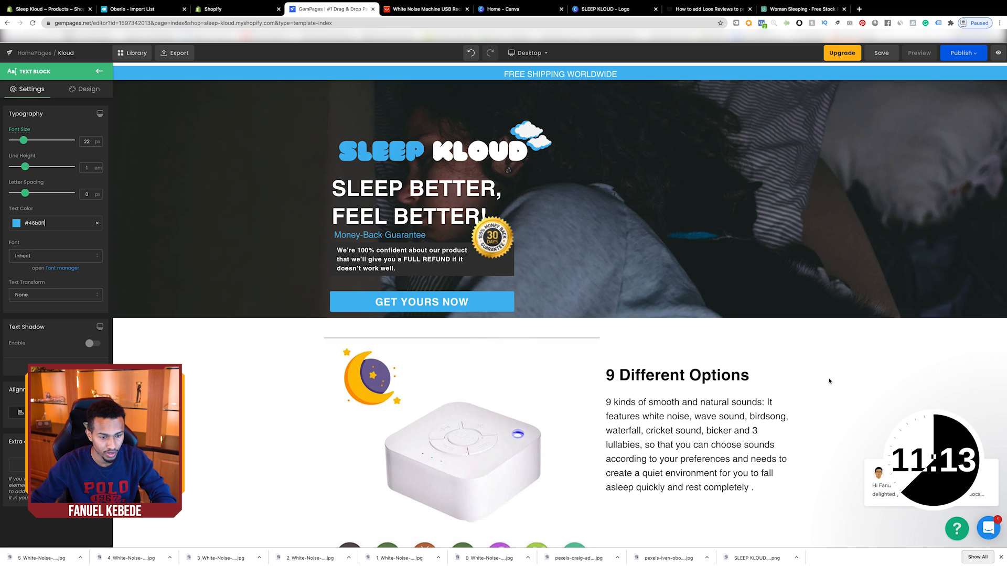
{"action": "left_click", "coordinate": [846, 383]}
Delete the placeholder feature row with the boot image above the dark Money-Back Guarantee section
{"action": "scroll", "coordinate": [717, 404], "scroll_direction": "down", "scroll_amount": 15}
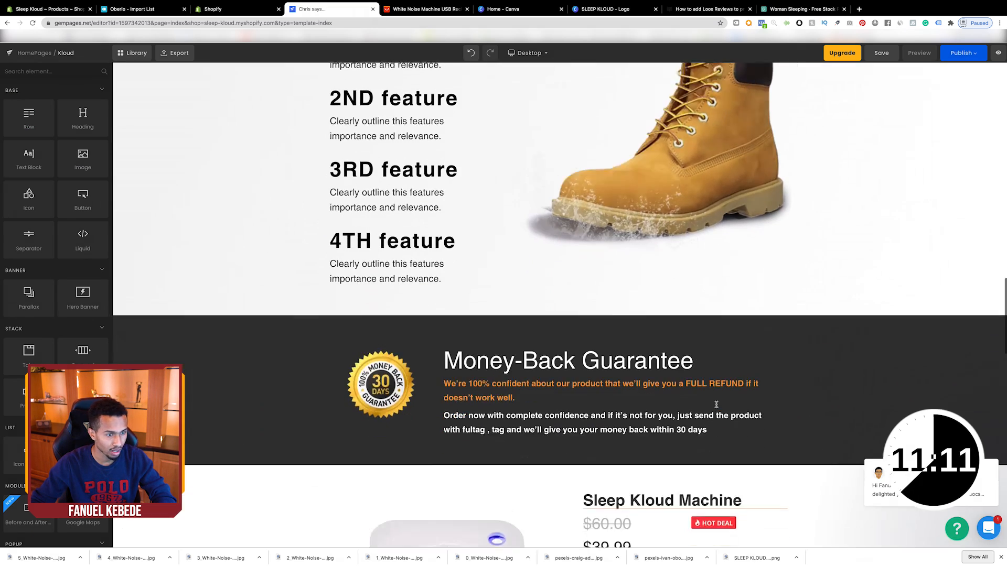
{"action": "scroll", "coordinate": [466, 264], "scroll_direction": "up", "scroll_amount": 3}
{"action": "left_click", "coordinate": [191, 155]}
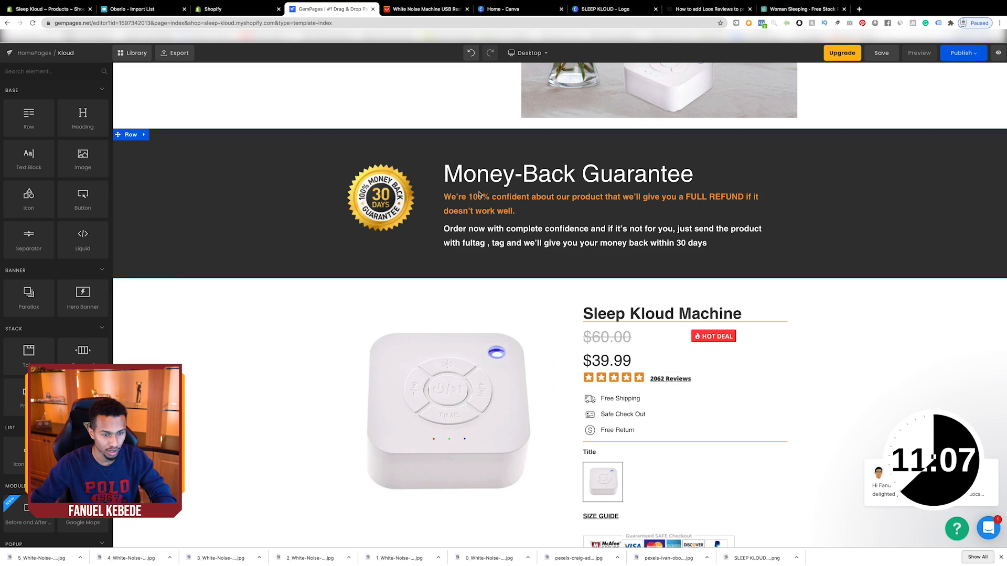
Set the product details row's left padding to 7 px and delete its swatches, "SIZE GUIDE" heading and safe checkout image
{"action": "scroll", "coordinate": [338, 242], "scroll_direction": "down", "scroll_amount": 4}
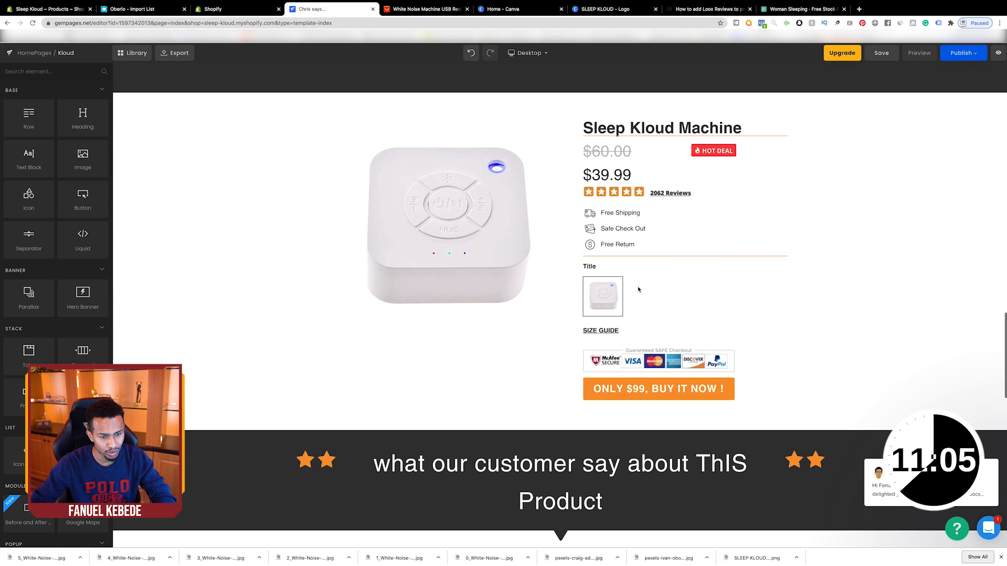
{"action": "left_click_drag", "start_coordinate": [583, 289], "coordinate": [563, 295]}
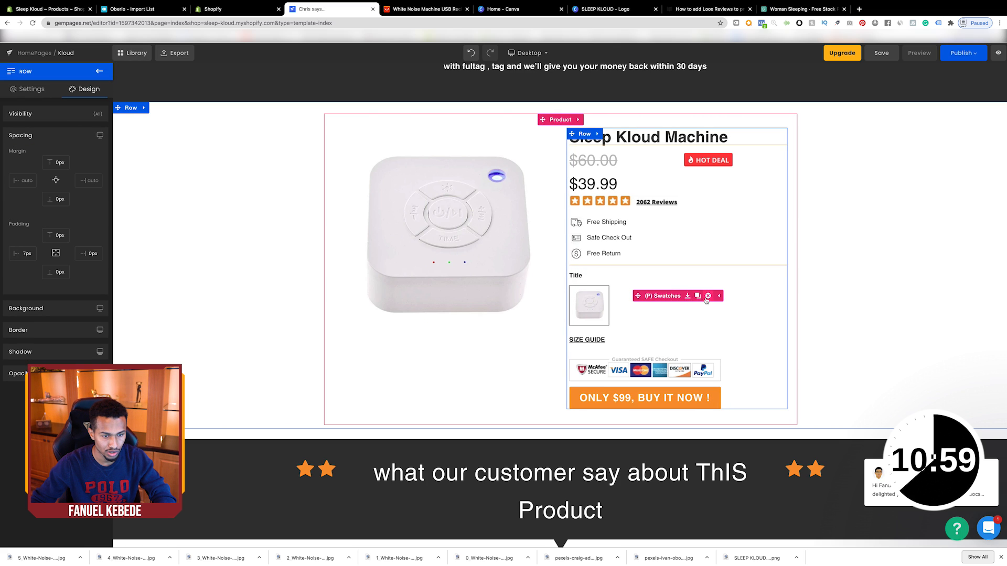
{"action": "left_click", "coordinate": [707, 296]}
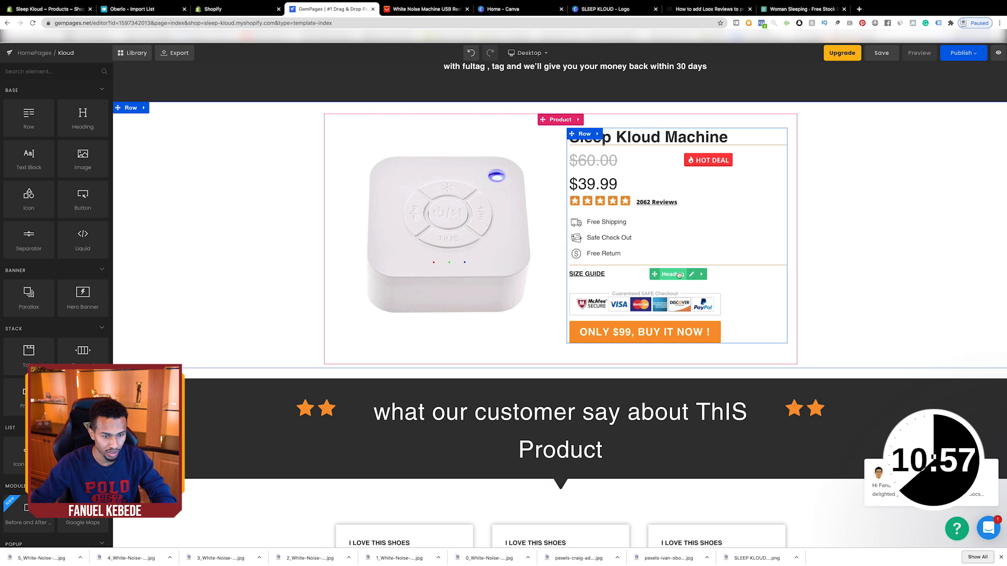
{"action": "left_click", "coordinate": [708, 275]}
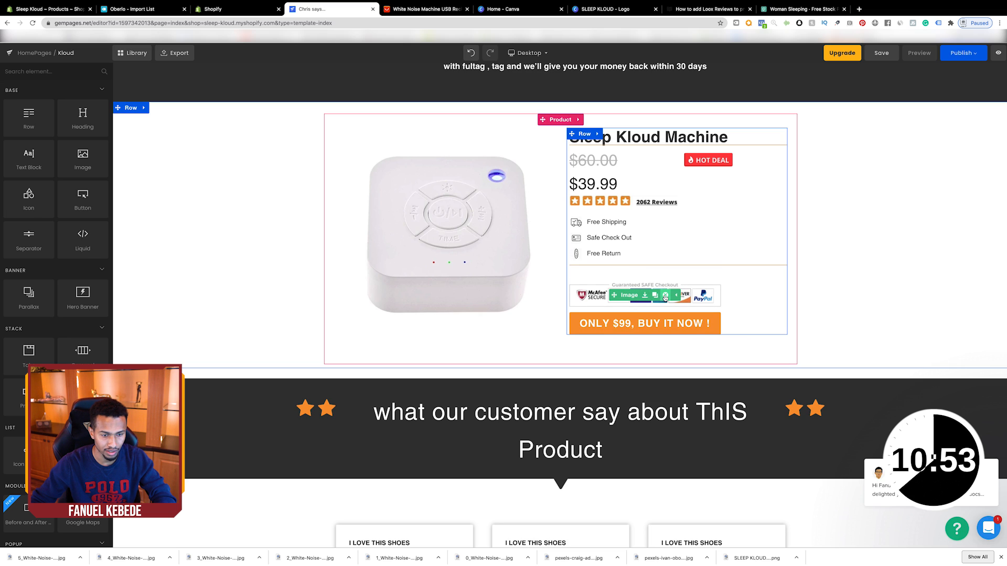
{"action": "left_click", "coordinate": [665, 296]}
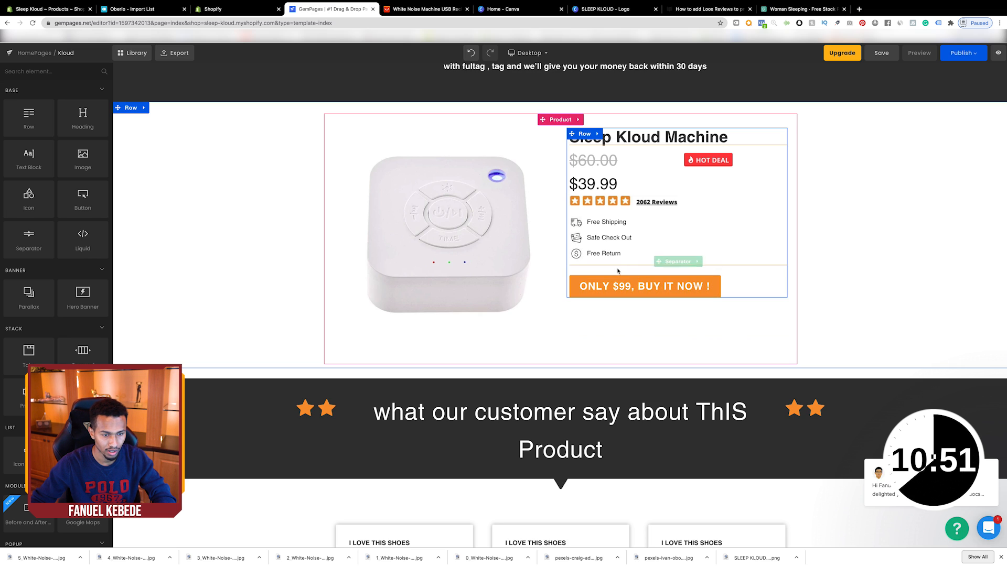
Change the product's cart button text to "GET YOURS NOW" and its background to the hero button's blue
{"action": "left_click", "coordinate": [638, 287]}
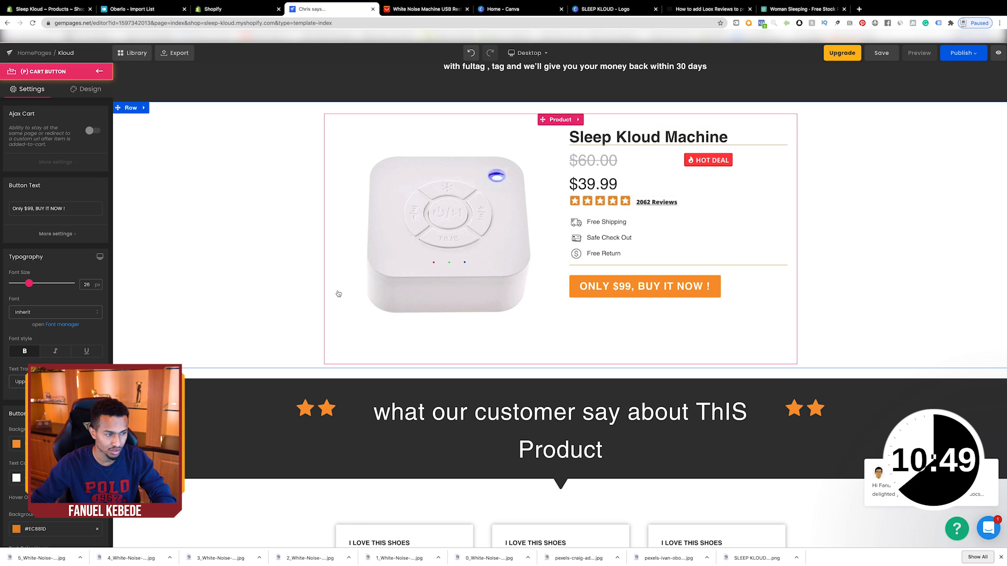
{"action": "left_click", "coordinate": [66, 208]}
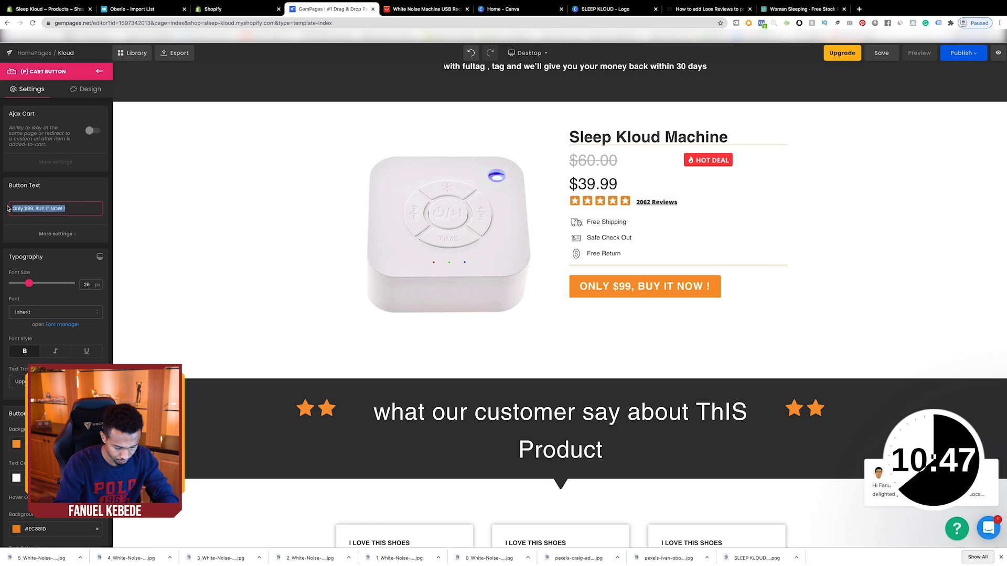
{"action": "type", "text": "GET YOURS "}
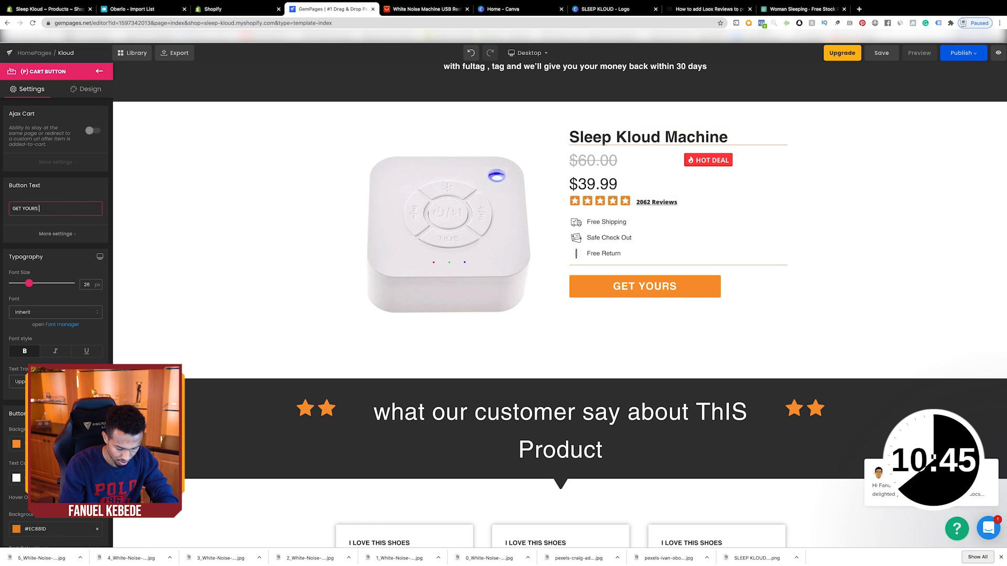
{"action": "type", "text": "NOW"}
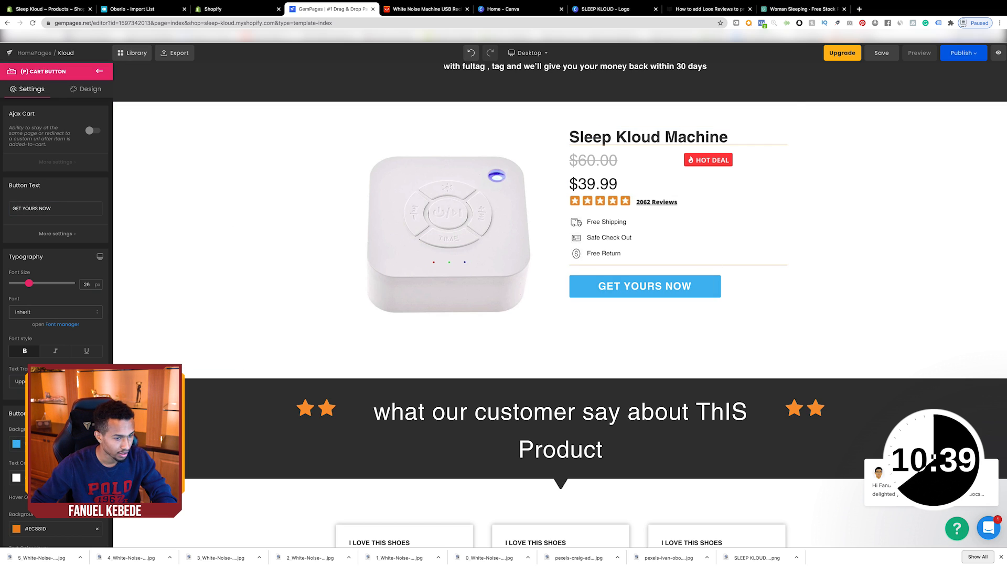
Set the cart button's hover background to the same blue as its normal background
{"action": "left_click", "coordinate": [131, 187]}
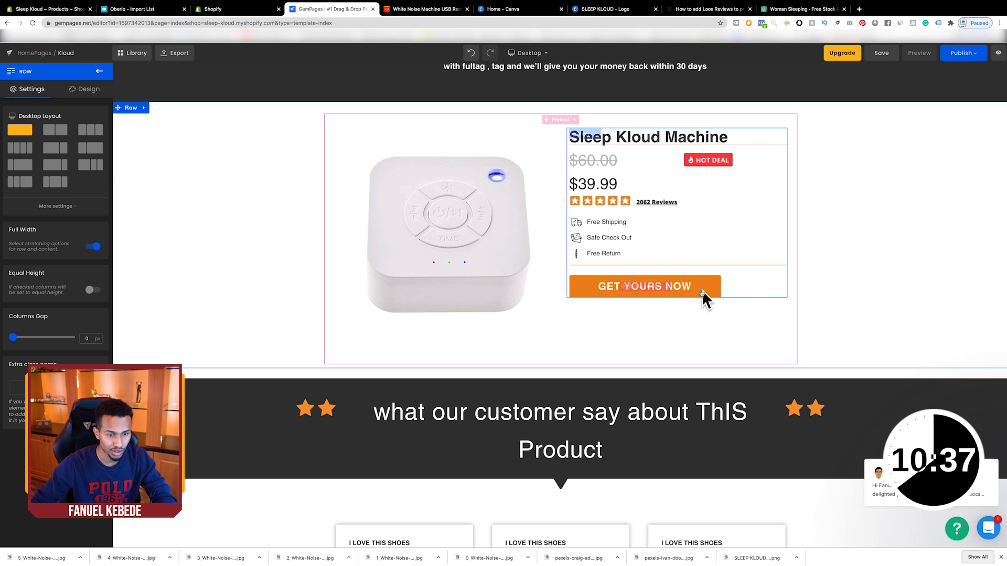
{"action": "left_click", "coordinate": [650, 288]}
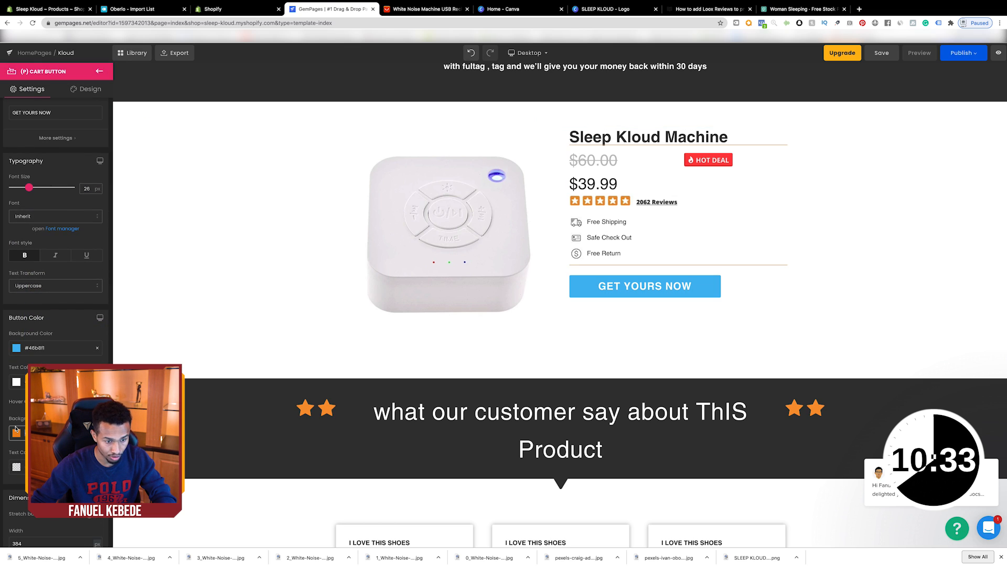
{"action": "left_click", "coordinate": [818, 296]}
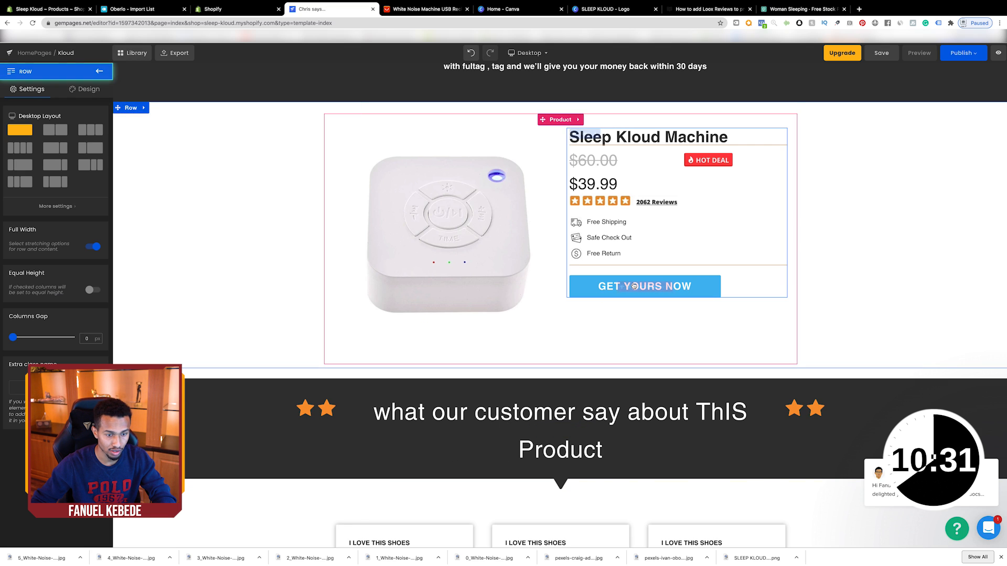
Enable Ajax Cart for the product's "GET YOURS NOW" button and make it go to Checkout
{"action": "left_click", "coordinate": [644, 287]}
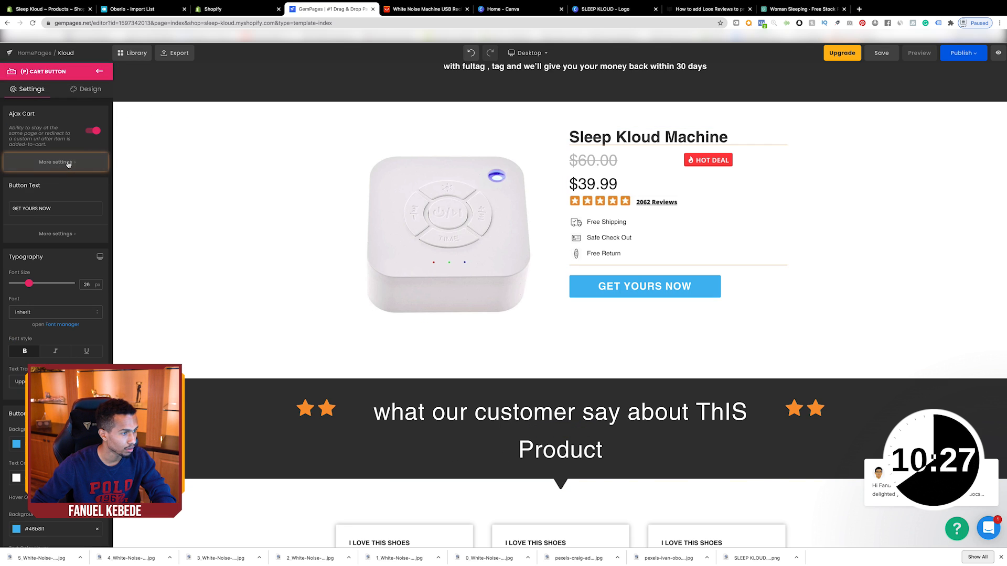
{"action": "left_click", "coordinate": [56, 162]}
{"action": "left_click", "coordinate": [56, 143]}
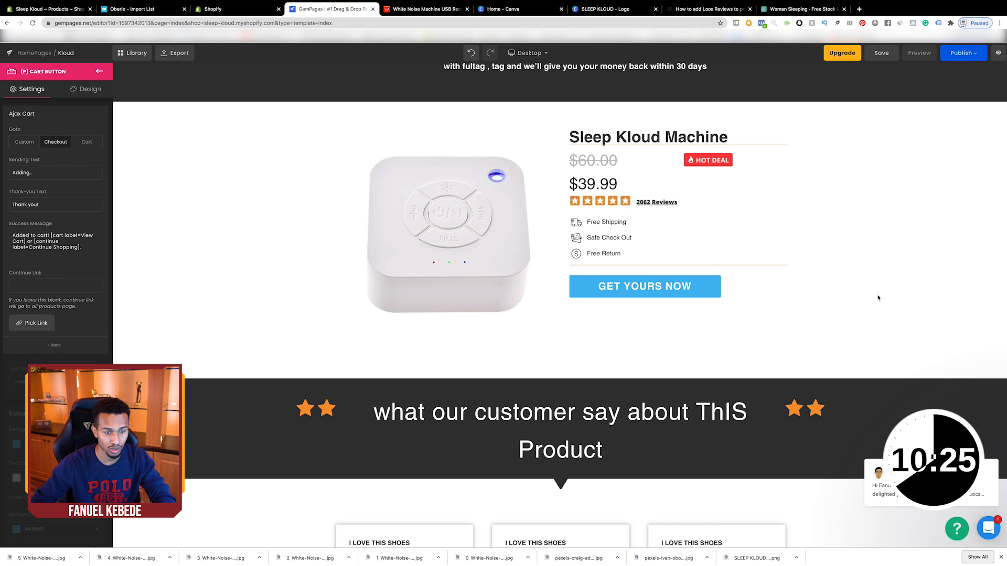
{"action": "left_click", "coordinate": [897, 302]}
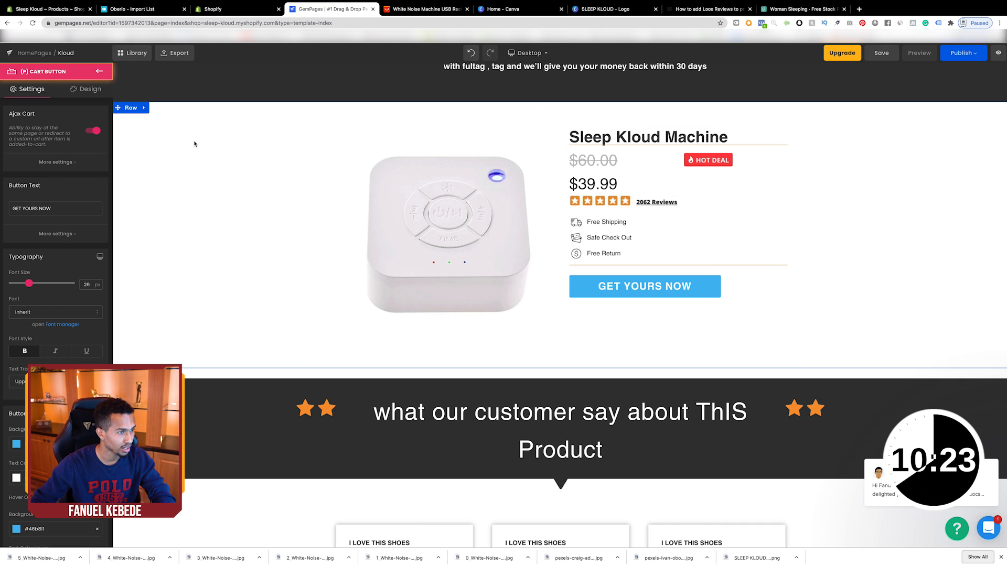
Give the cart button a drop shadow and a 7 px border radius
{"action": "left_click", "coordinate": [88, 89]}
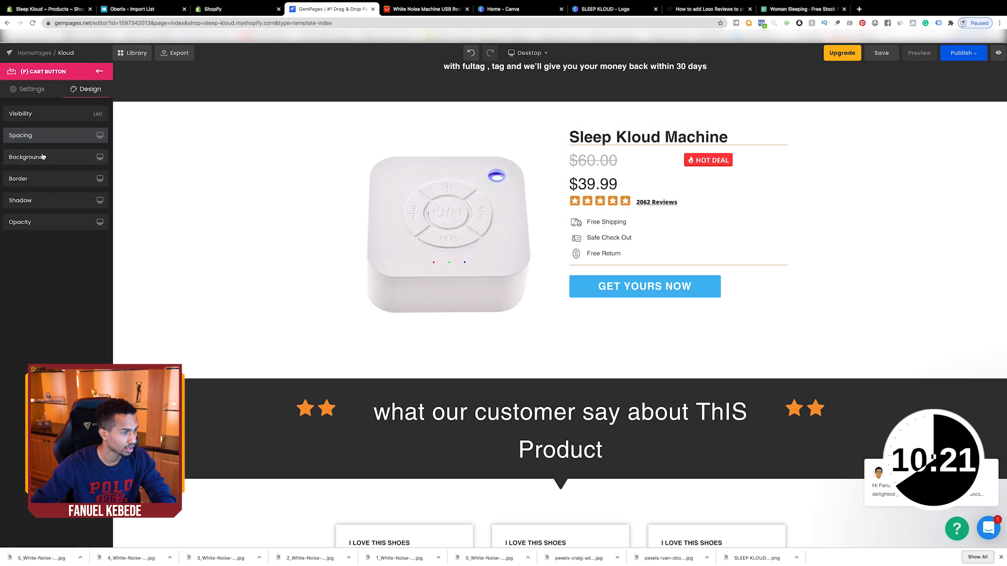
{"action": "left_click", "coordinate": [26, 201]}
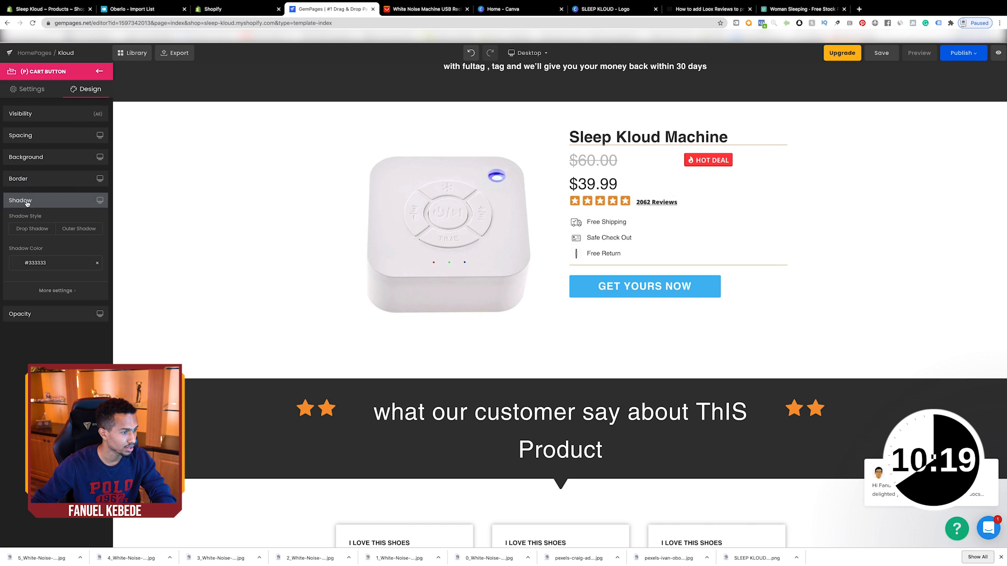
{"action": "left_click", "coordinate": [43, 229]}
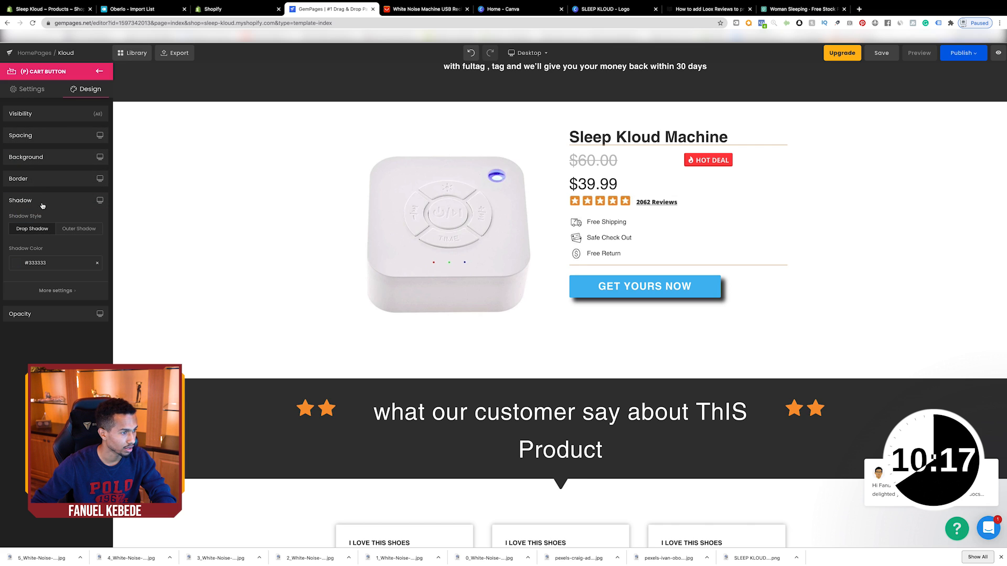
{"action": "left_click", "coordinate": [39, 180]}
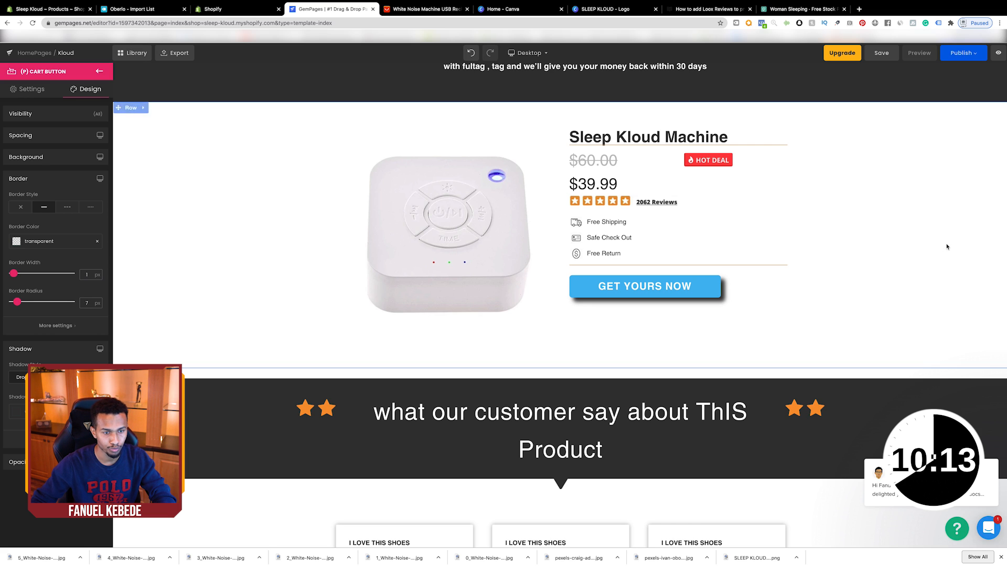
{"action": "left_click", "coordinate": [731, 296]}
Reduce the product price's font size to 30 px and shrink the crossed-out compare price alongside it
{"action": "scroll", "coordinate": [740, 288], "scroll_direction": "up", "scroll_amount": 3}
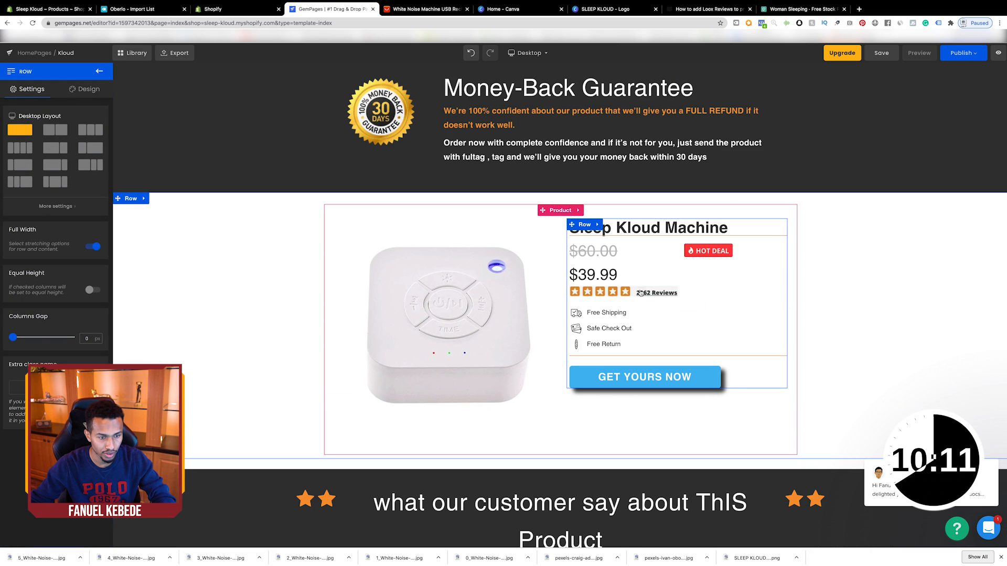
{"action": "left_click", "coordinate": [598, 265]}
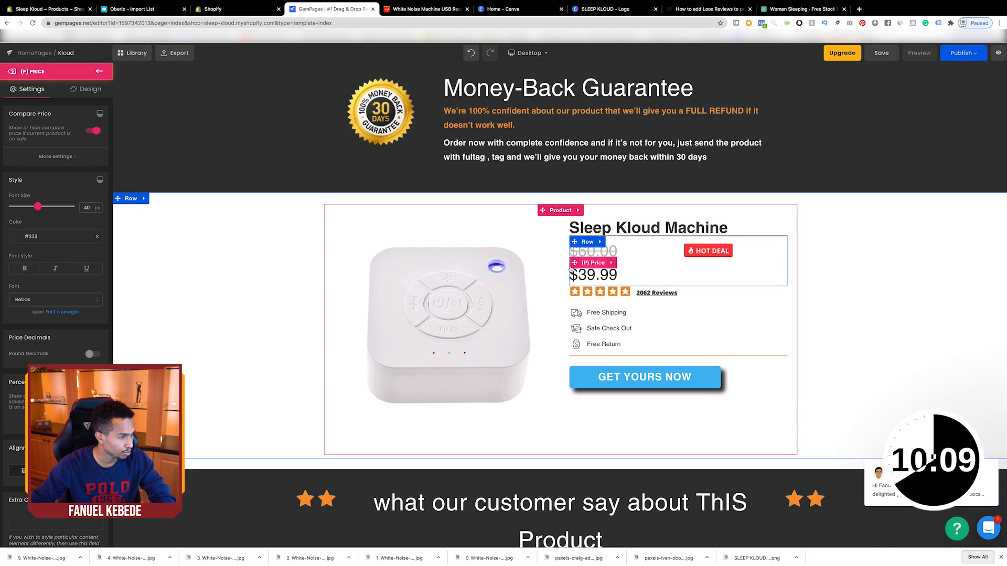
{"action": "left_click_drag", "start_coordinate": [37, 207], "coordinate": [32, 207]}
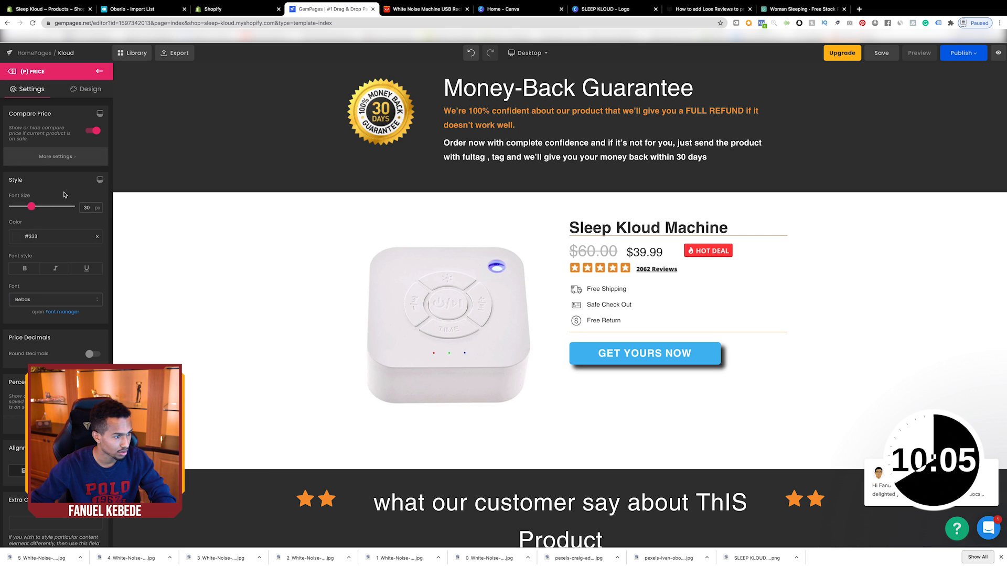
{"action": "left_click", "coordinate": [69, 156]}
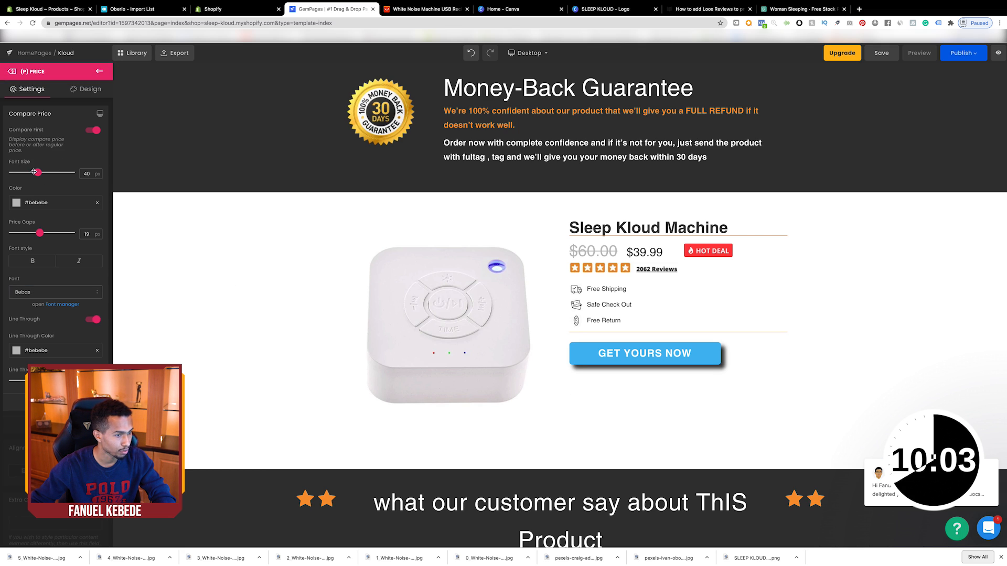
{"action": "left_click_drag", "start_coordinate": [36, 172], "coordinate": [31, 172]}
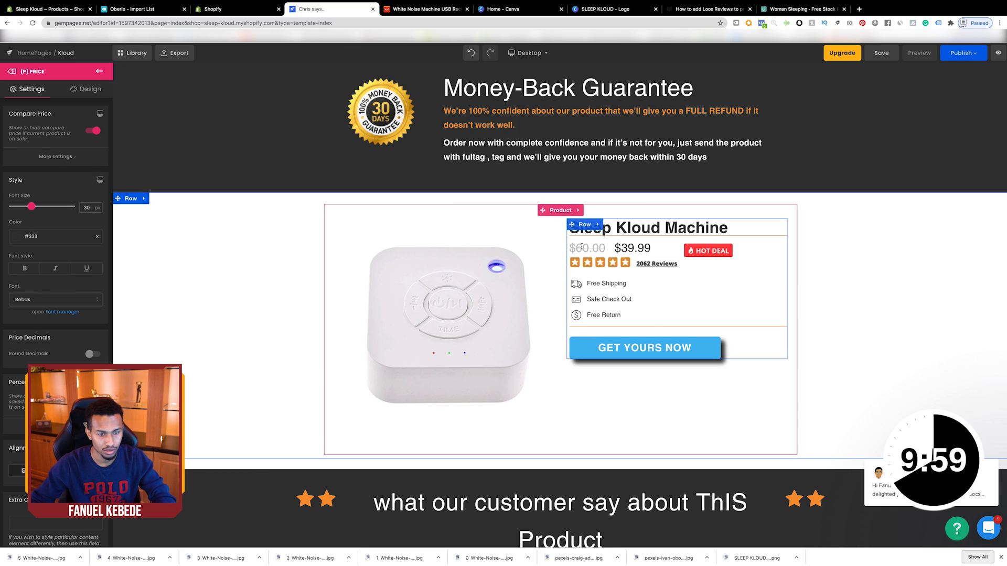
Review the product section and the customer reviews, free shipping and footer sections further down the page
{"action": "scroll", "coordinate": [890, 330], "scroll_direction": "up", "scroll_amount": 1}
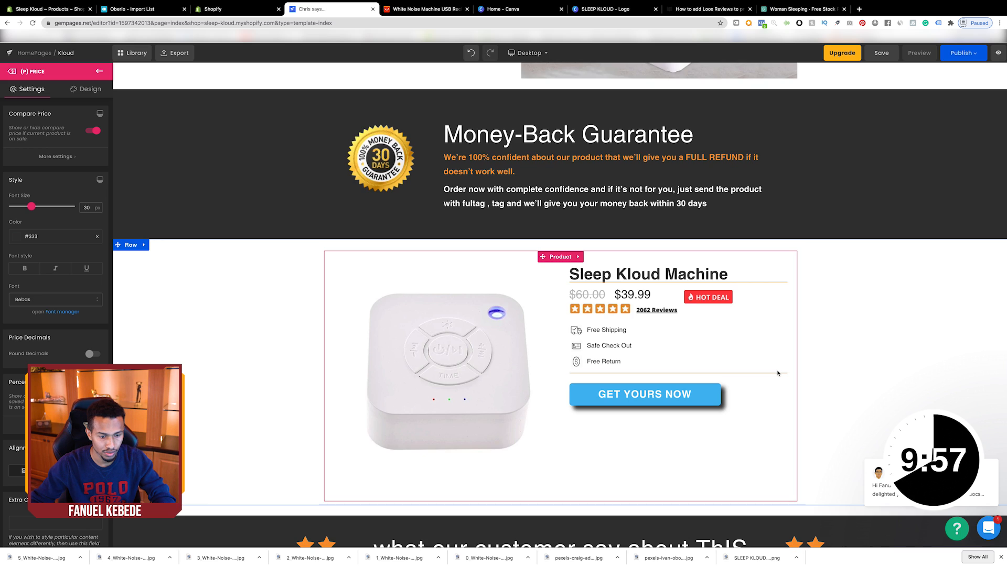
{"action": "scroll", "coordinate": [778, 372], "scroll_direction": "down", "scroll_amount": 4}
{"action": "left_click", "coordinate": [640, 233]}
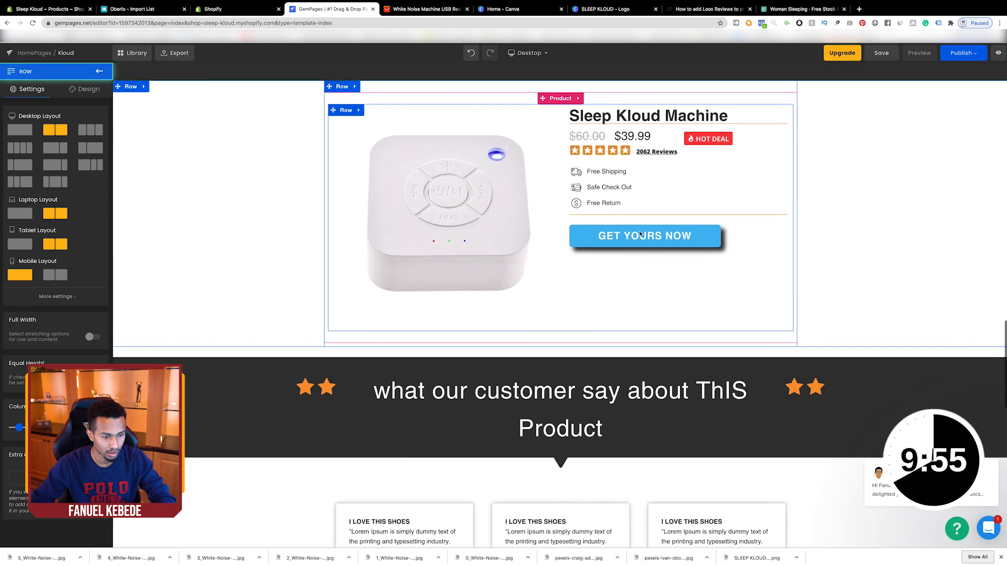
{"action": "scroll", "coordinate": [638, 233], "scroll_direction": "down", "scroll_amount": 10}
{"action": "scroll", "coordinate": [373, 241], "scroll_direction": "up", "scroll_amount": 1}
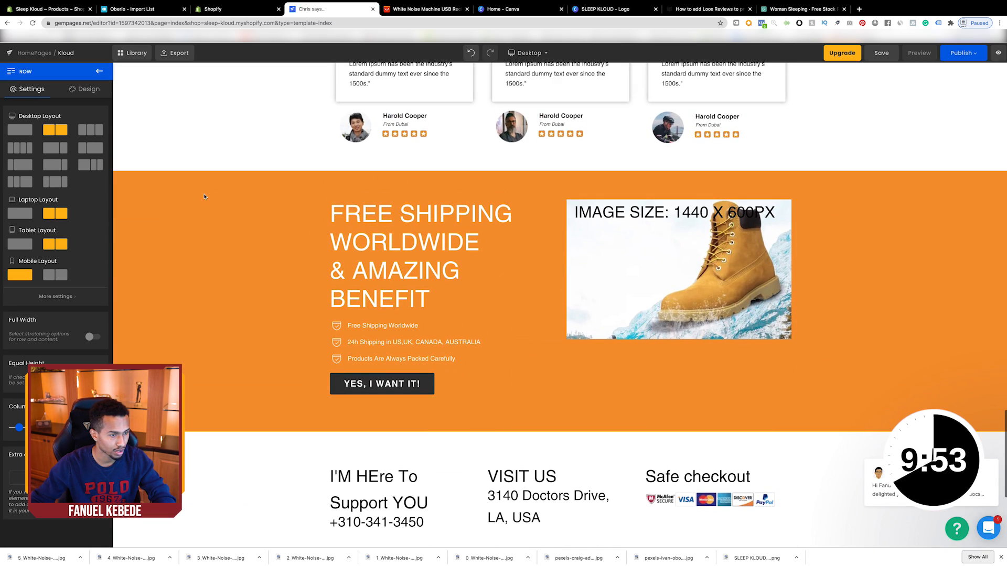
Delete the orange free shipping section and the row of placeholder customer reviews
{"action": "left_click", "coordinate": [207, 193]}
{"action": "left_click", "coordinate": [165, 177]}
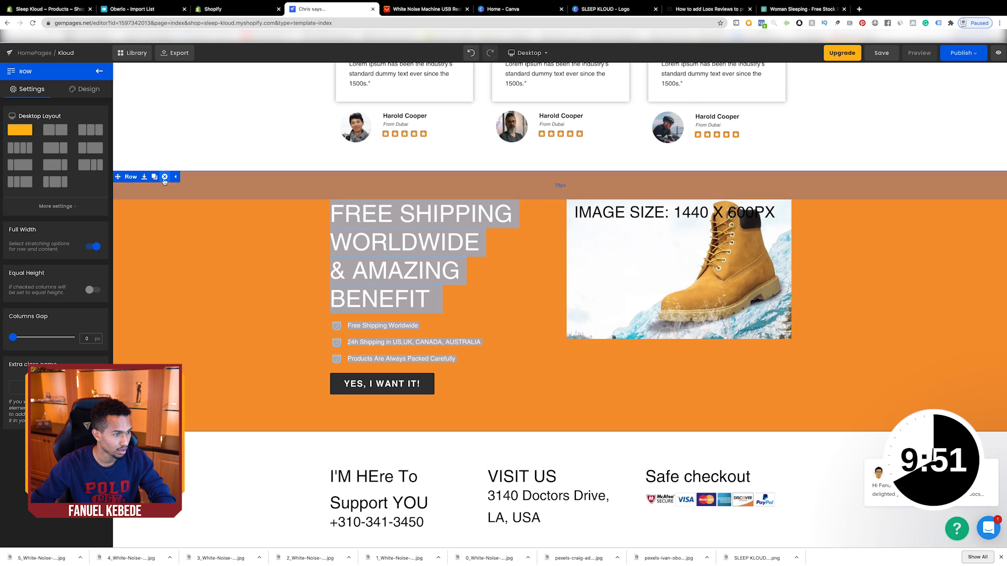
{"action": "scroll", "coordinate": [310, 229], "scroll_direction": "up", "scroll_amount": 2}
{"action": "scroll", "coordinate": [309, 229], "scroll_direction": "up", "scroll_amount": 1}
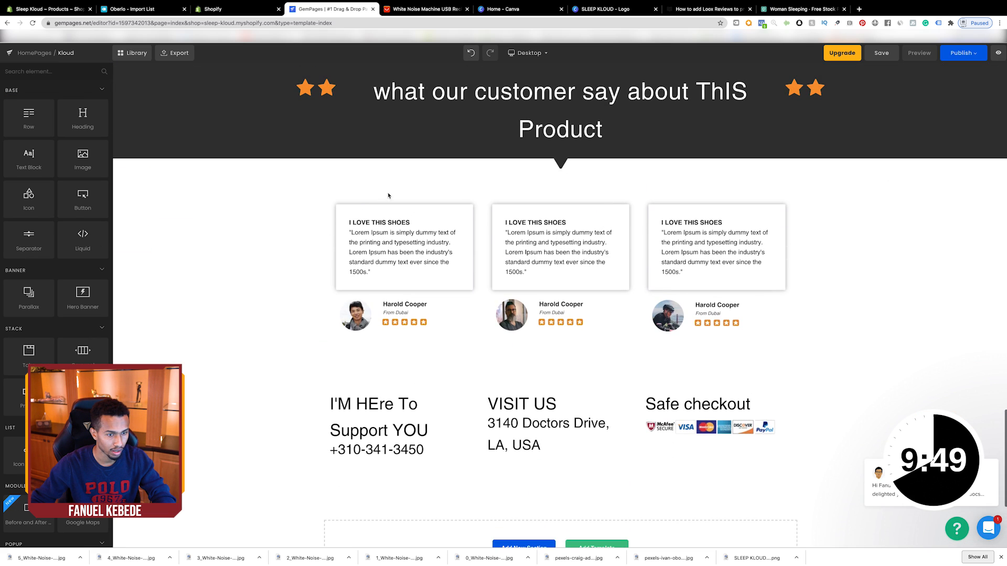
{"action": "left_click", "coordinate": [386, 196]}
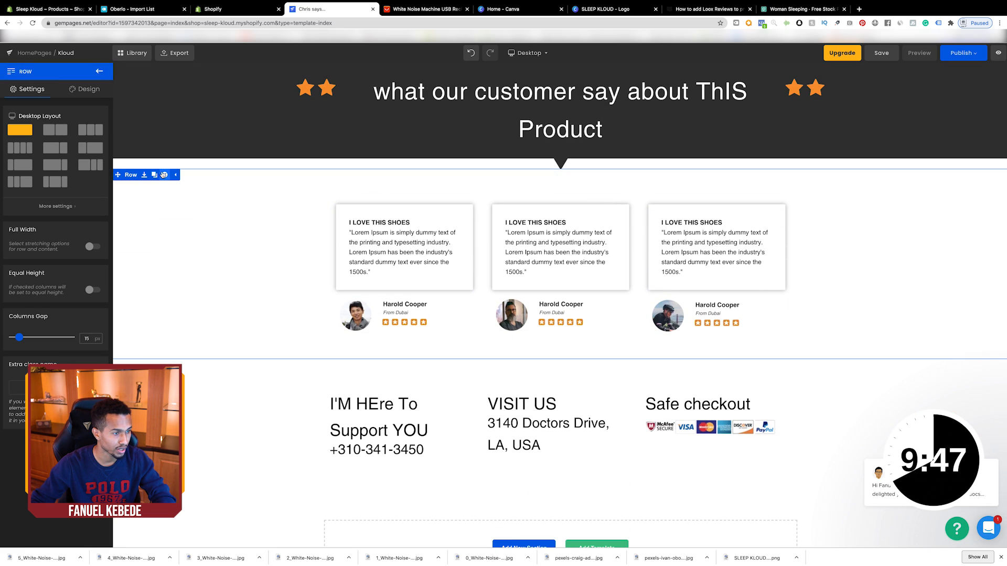
{"action": "left_click", "coordinate": [164, 175]}
{"action": "scroll", "coordinate": [411, 247], "scroll_direction": "up", "scroll_amount": 1}
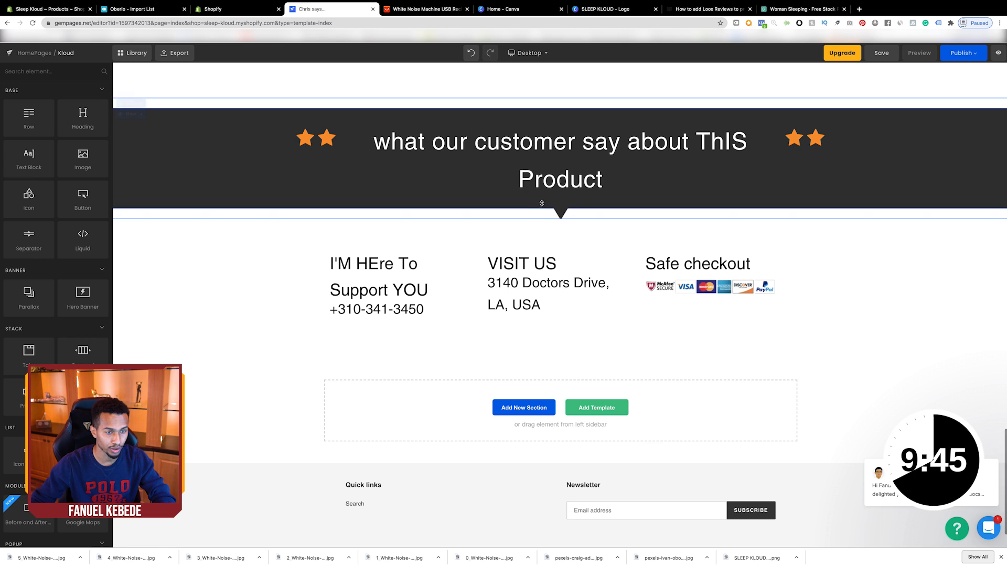
Add a new row beneath the customer reviews heading and place a Liquid element inside it
{"action": "left_click_drag", "start_coordinate": [540, 219], "coordinate": [537, 230]}
{"action": "left_click", "coordinate": [259, 366]}
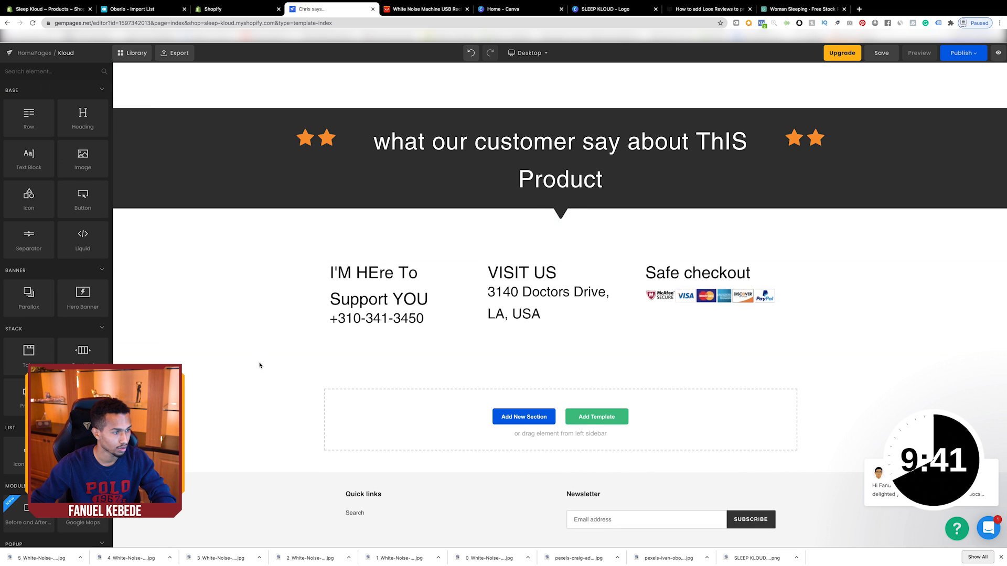
{"action": "left_click_drag", "start_coordinate": [29, 116], "coordinate": [470, 225]}
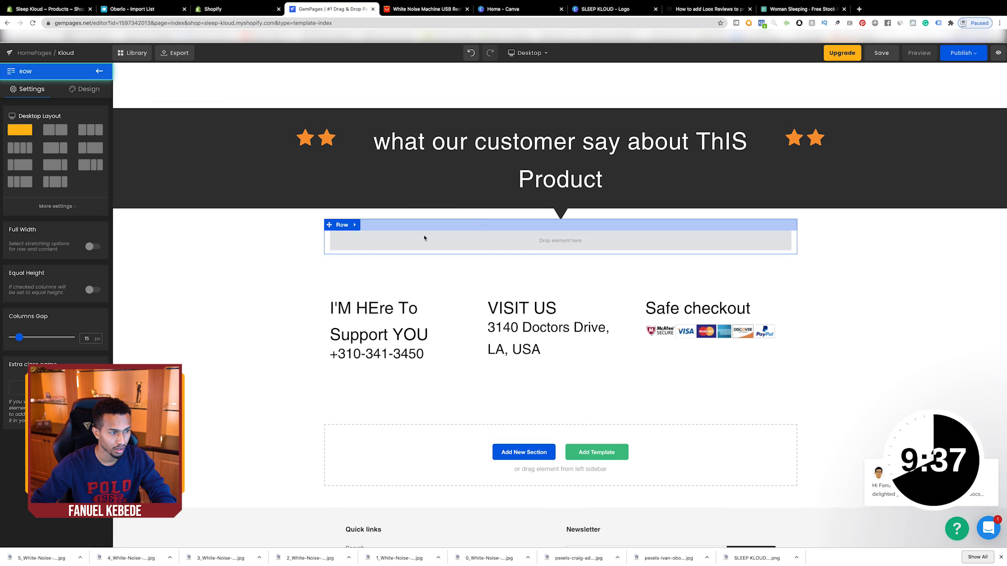
{"action": "left_click", "coordinate": [101, 74]}
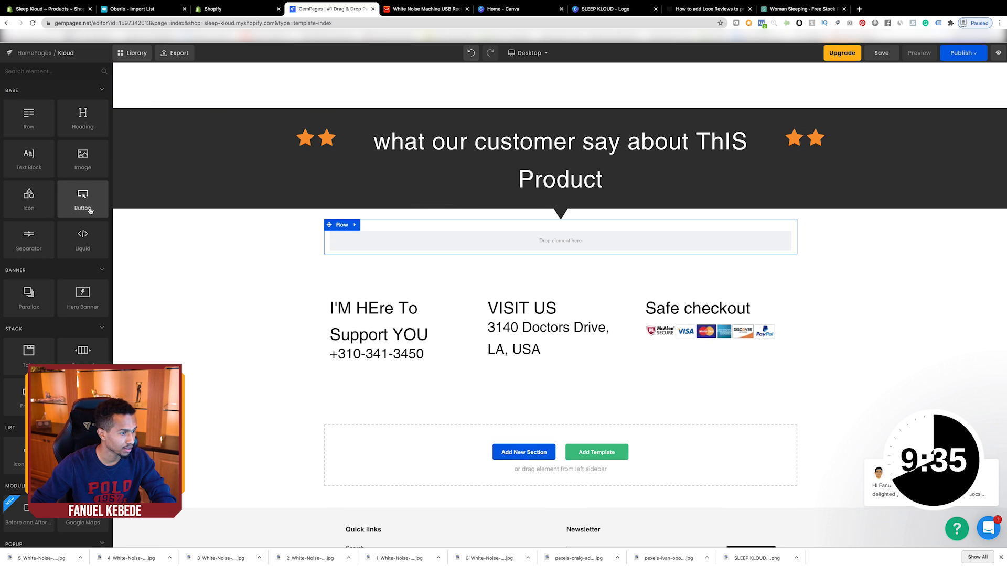
{"action": "left_click_drag", "start_coordinate": [82, 238], "coordinate": [486, 230]}
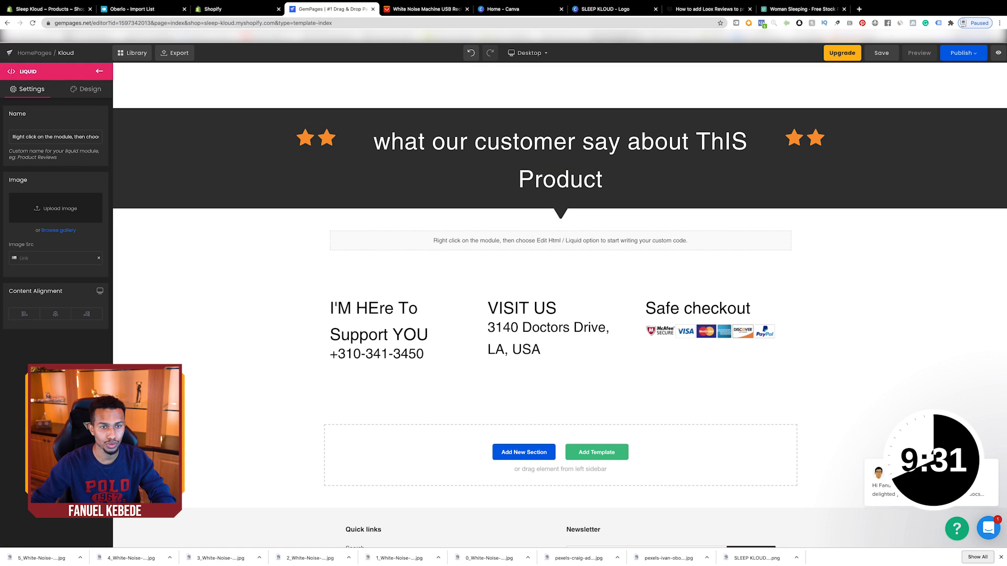
Switch to the Loox Reviews help article and copy the custom code for adding reviews and a review form
{"action": "left_click", "coordinate": [682, 9]}
{"action": "scroll", "coordinate": [434, 282], "scroll_direction": "down", "scroll_amount": 5}
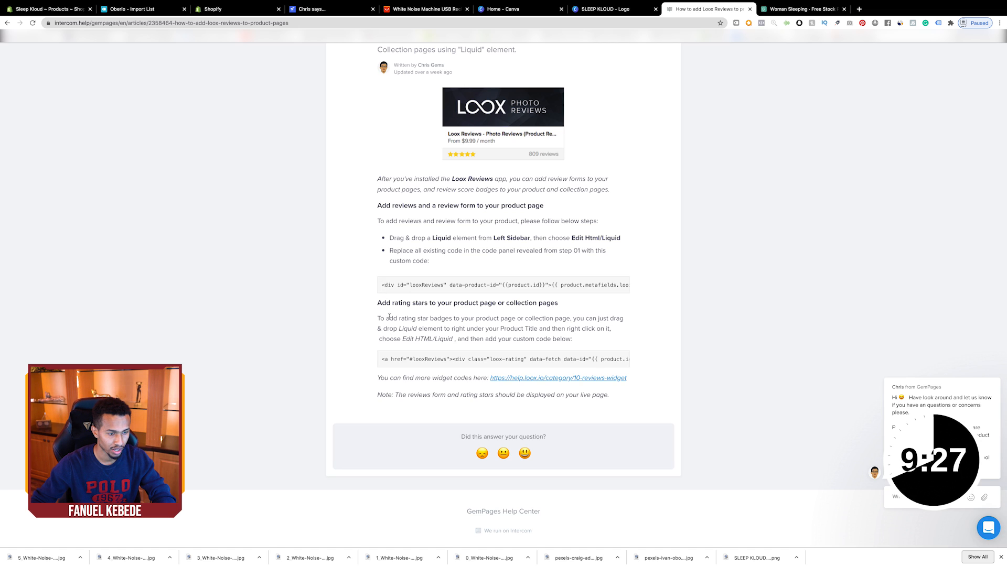
{"action": "left_click_drag", "start_coordinate": [425, 284], "coordinate": [631, 287]}
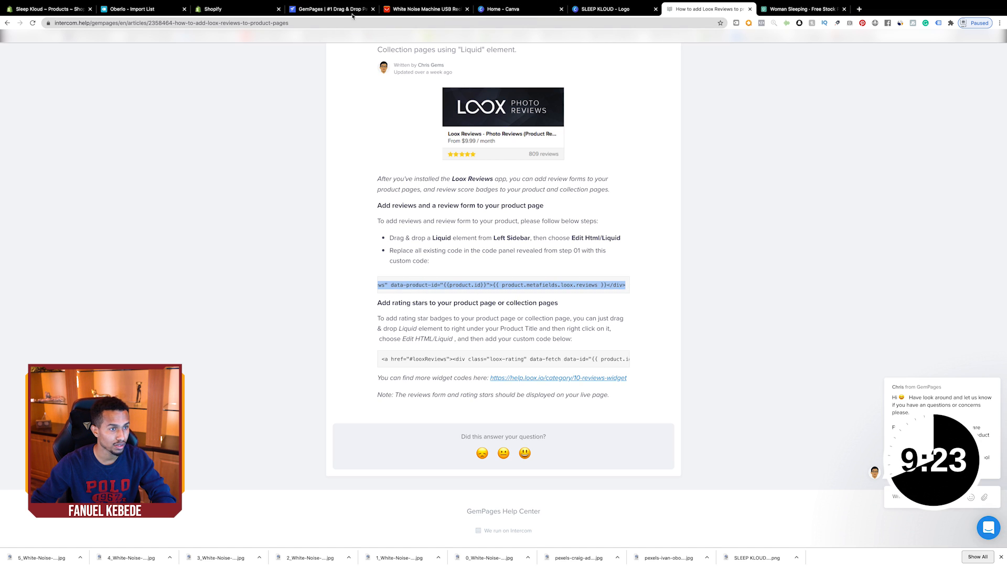
Back in GemPages, replace the Liquid element's code with the copied looxReviews code and save it
{"action": "left_click", "coordinate": [333, 11]}
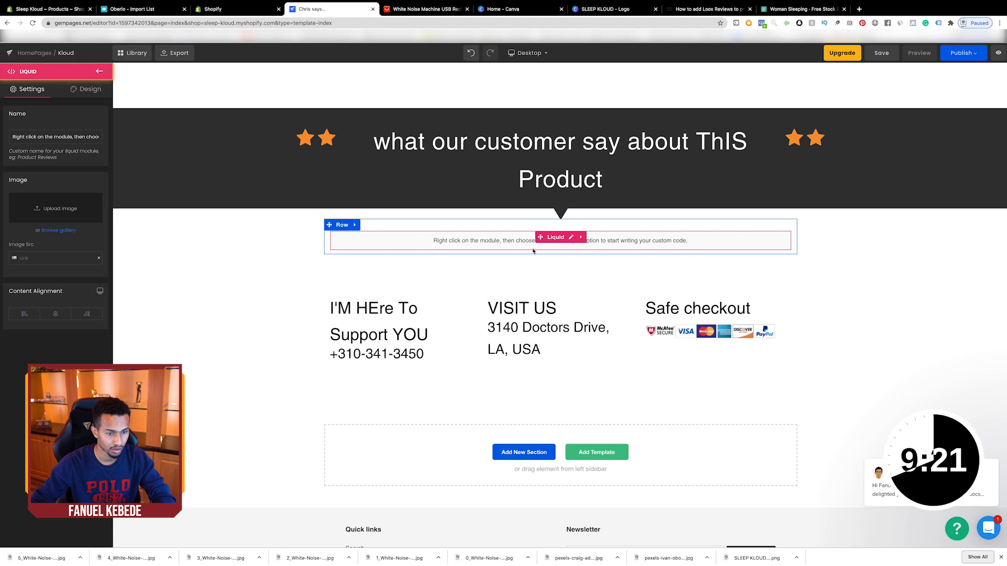
{"action": "left_click", "coordinate": [573, 238]}
{"action": "key", "text": "ctrl+a"}
{"action": "key", "text": "BackSpace"}
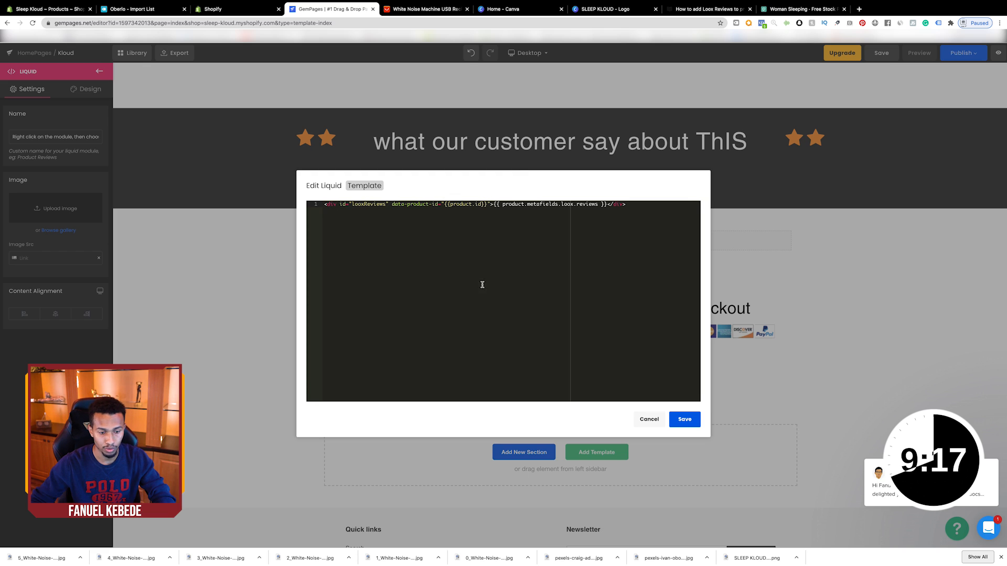
{"action": "left_click", "coordinate": [685, 420]}
Reduce the support heading's font size to 22 px and correct its text to "I'M Here To Support YOU"
{"action": "scroll", "coordinate": [371, 308], "scroll_direction": "down", "scroll_amount": 3}
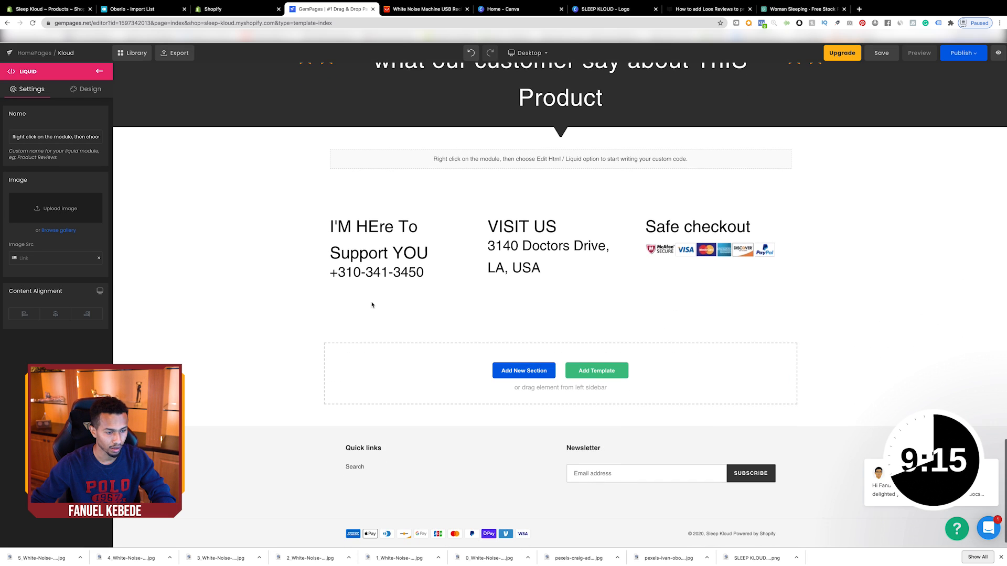
{"action": "left_click", "coordinate": [372, 271]}
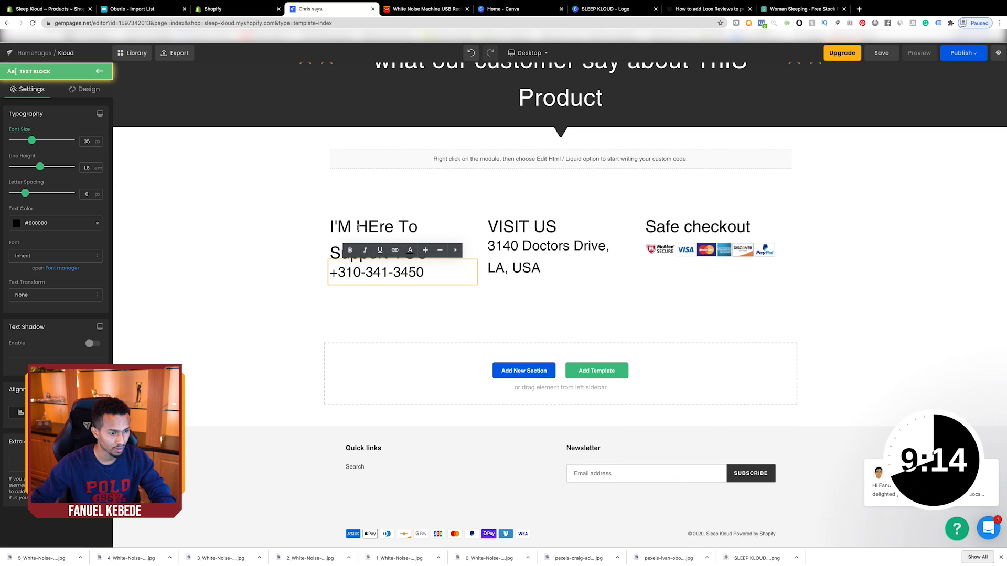
{"action": "left_click", "coordinate": [300, 246]}
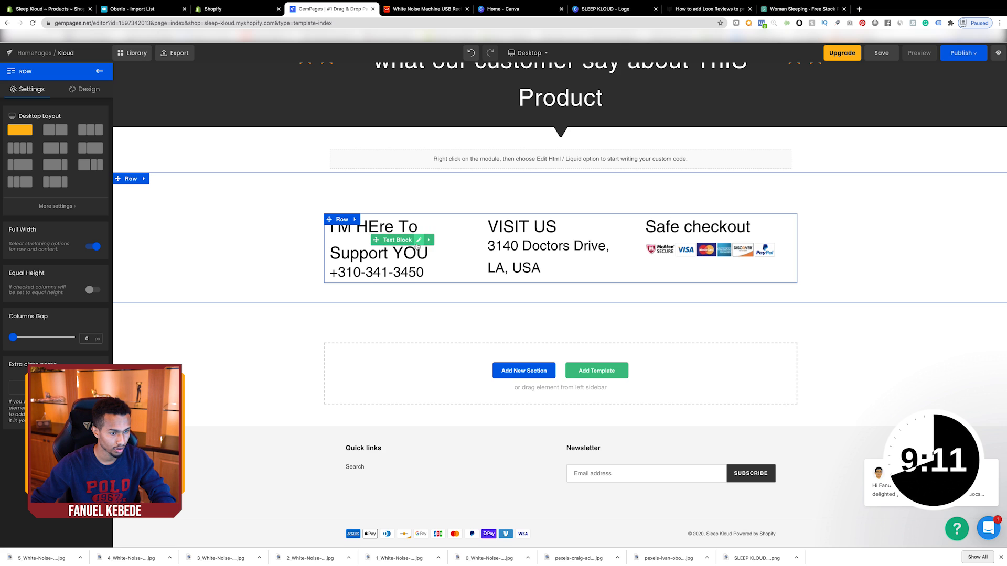
{"action": "left_click", "coordinate": [342, 254]}
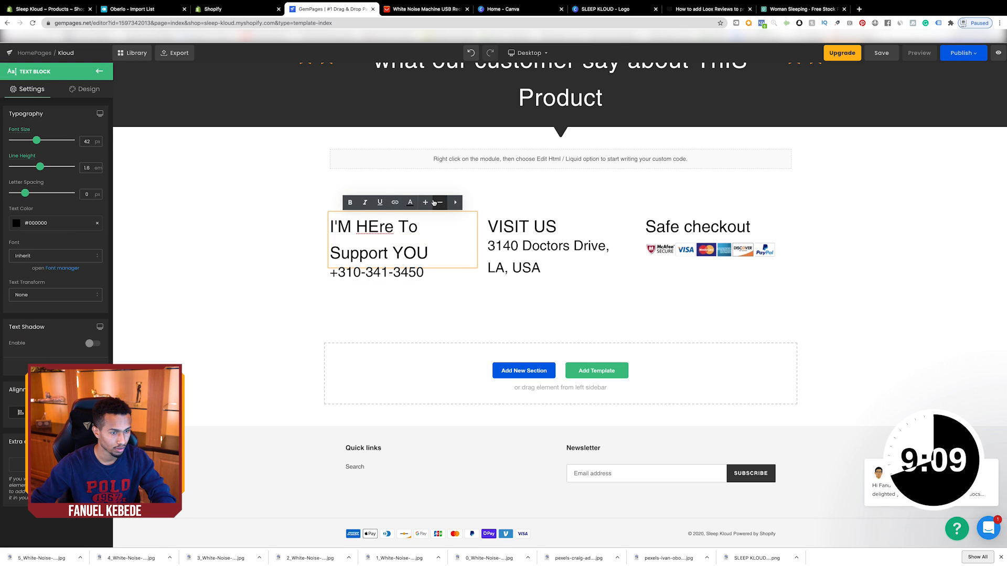
{"action": "left_click", "coordinate": [435, 203]}
{"action": "left_click", "coordinate": [438, 203]}
{"action": "left_click", "coordinate": [438, 203]}
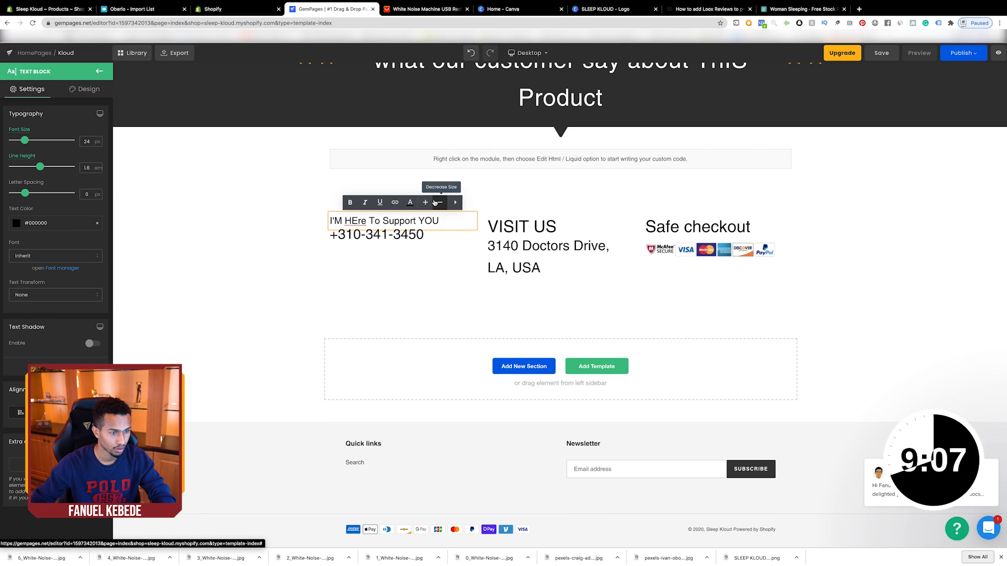
{"action": "left_click", "coordinate": [438, 202]}
{"action": "left_click", "coordinate": [354, 220]}
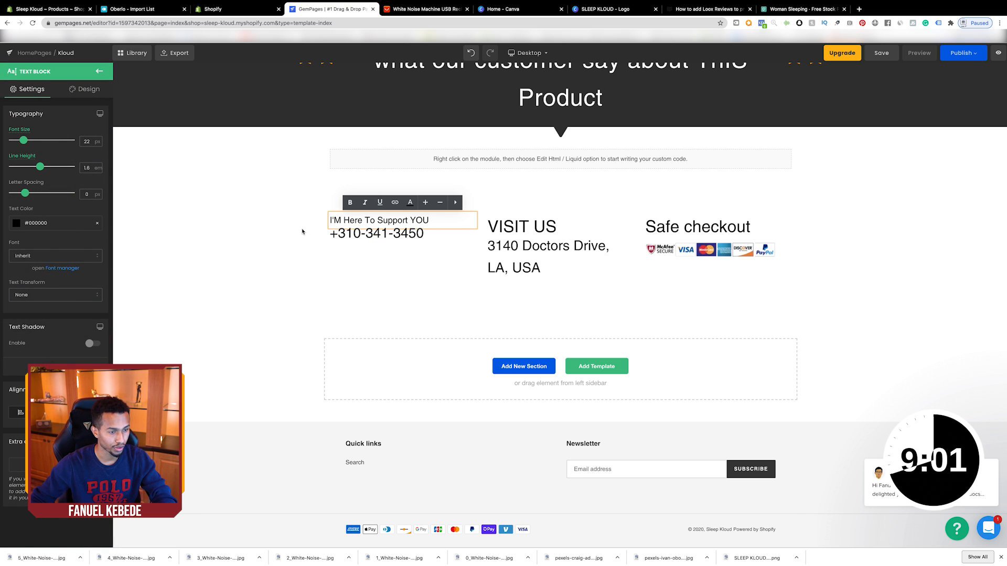
Shrink the "VISIT US" heading and the address text below it
{"action": "left_click", "coordinate": [511, 238]}
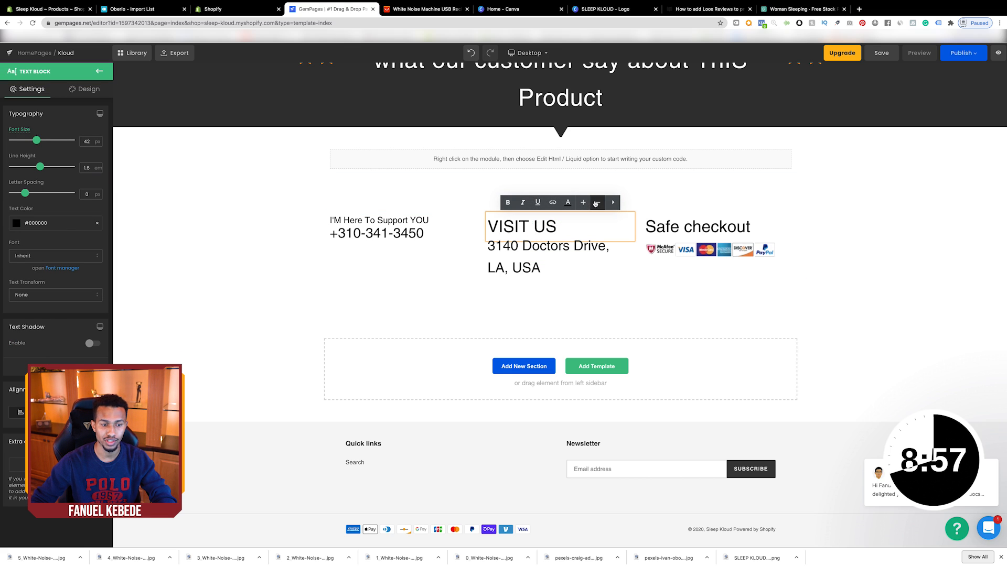
{"action": "left_click", "coordinate": [595, 204]}
{"action": "left_click", "coordinate": [596, 204]}
{"action": "left_click", "coordinate": [596, 204]}
{"action": "left_click", "coordinate": [596, 203]}
{"action": "left_click", "coordinate": [596, 204]}
{"action": "left_click", "coordinate": [596, 204]}
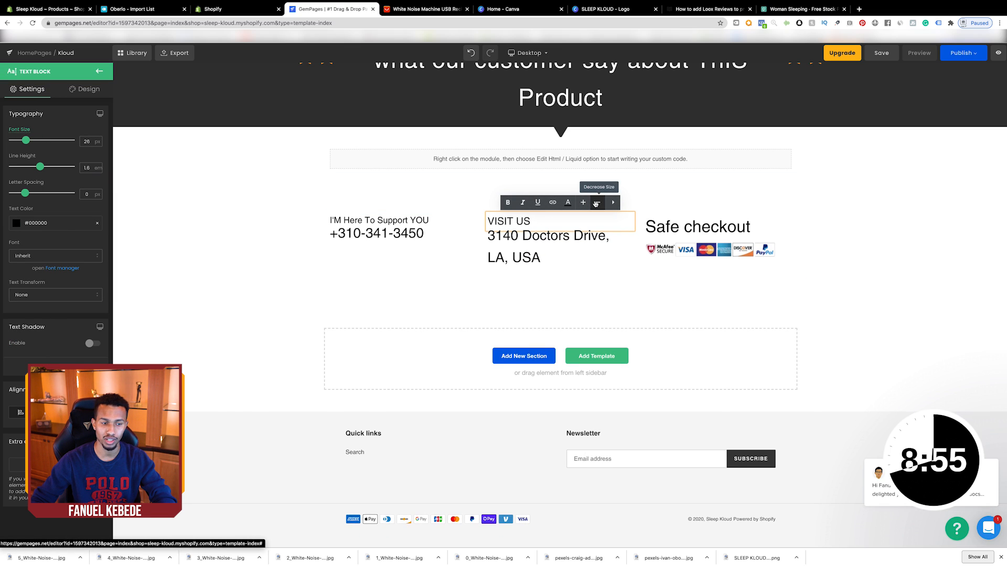
{"action": "left_click", "coordinate": [496, 238]}
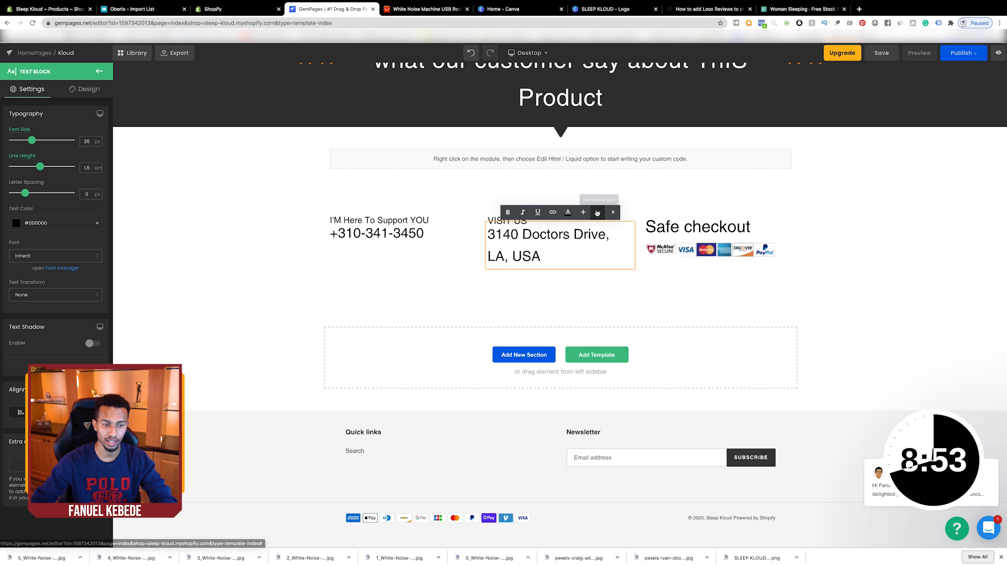
{"action": "left_click", "coordinate": [597, 212]}
Tighten the spacing above the contact columns and shrink the "Safe checkout" heading
{"action": "left_click", "coordinate": [554, 205]}
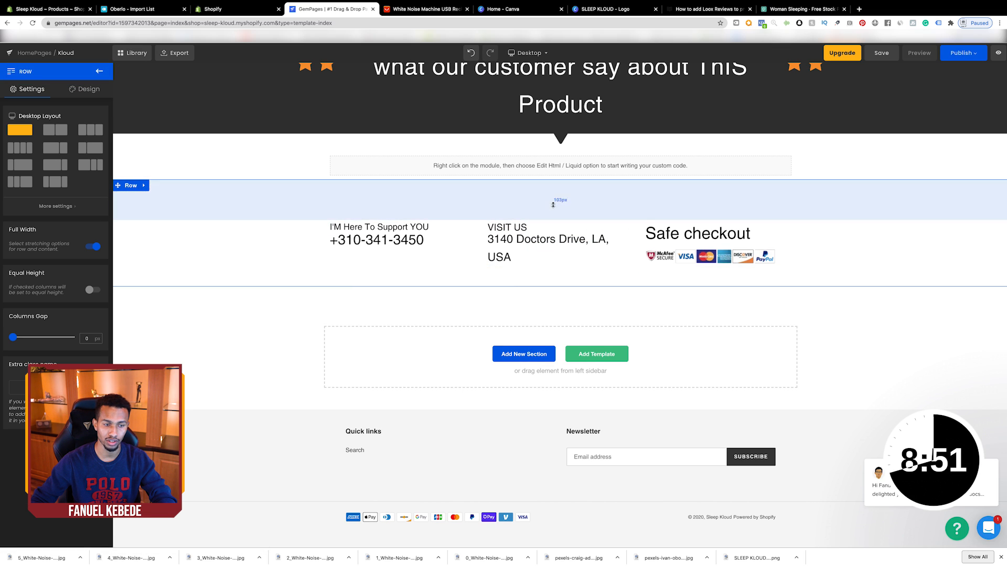
{"action": "left_click_drag", "start_coordinate": [553, 205], "coordinate": [552, 201]}
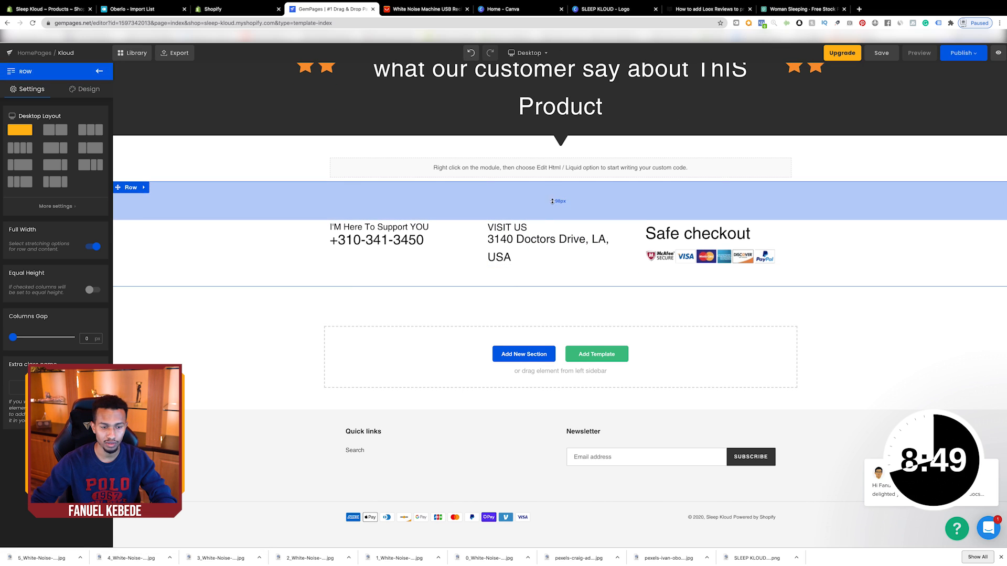
{"action": "left_click", "coordinate": [690, 222]}
{"action": "left_click", "coordinate": [754, 209]}
{"action": "left_click", "coordinate": [753, 209]}
{"action": "left_click", "coordinate": [753, 209]}
{"action": "left_click", "coordinate": [753, 209]}
{"action": "left_click", "coordinate": [753, 209]}
{"action": "left_click", "coordinate": [417, 278]}
Change the customer reviews heading to "what our customer say about our Product"
{"action": "scroll", "coordinate": [417, 279], "scroll_direction": "up", "scroll_amount": 4}
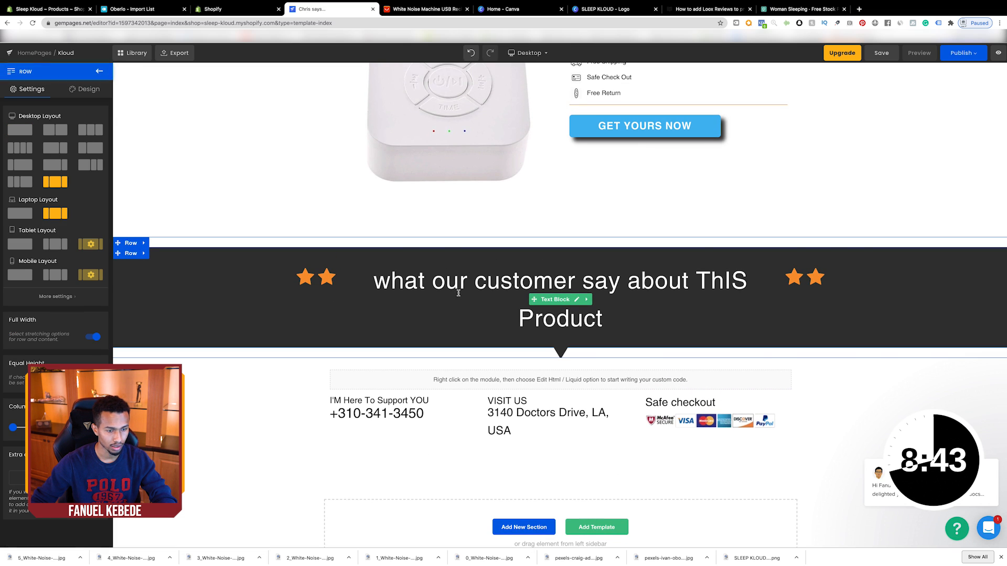
{"action": "left_click", "coordinate": [459, 286]}
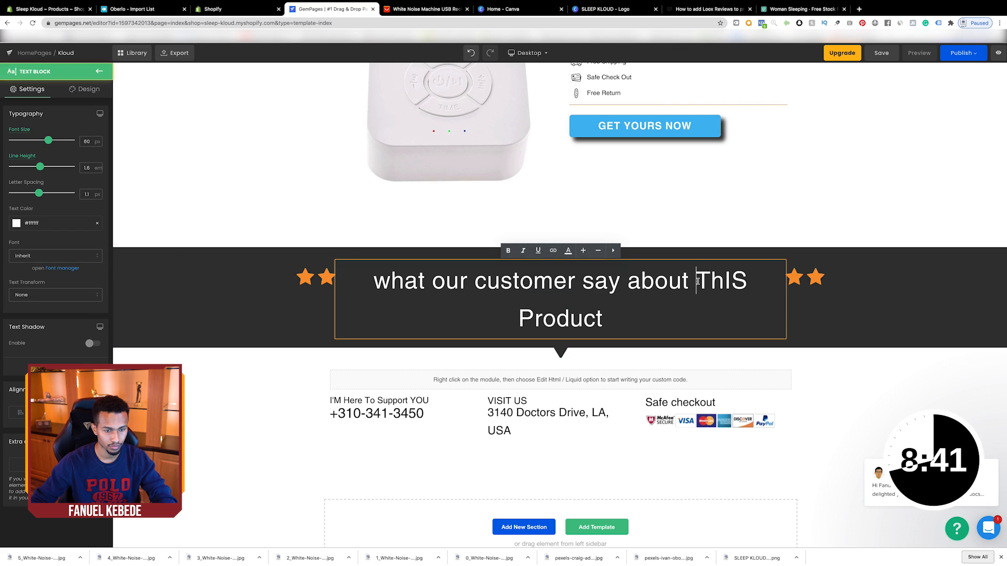
{"action": "left_click_drag", "start_coordinate": [698, 282], "coordinate": [727, 296]}
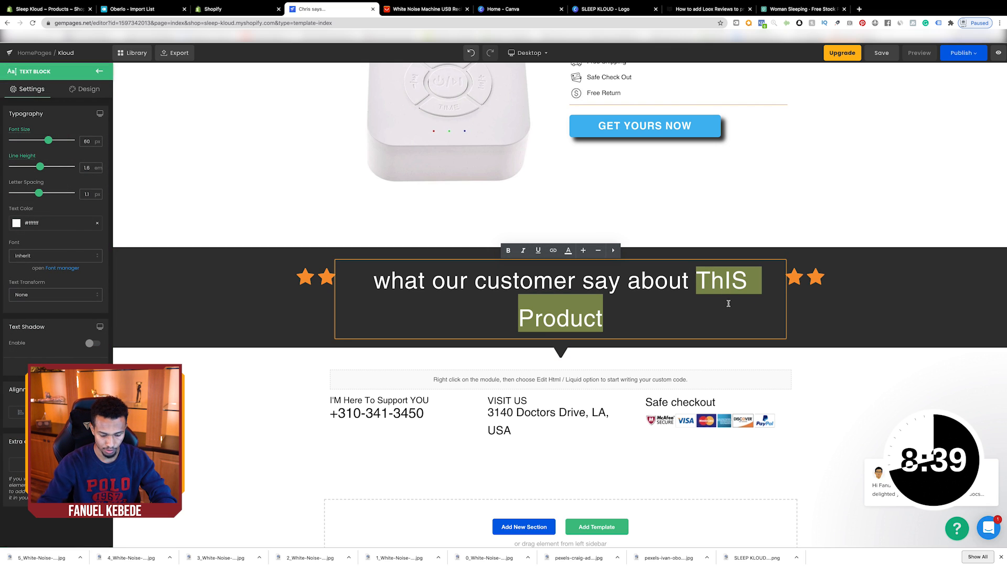
{"action": "key", "text": "BackSpace"}
{"action": "type", "text": "U"}
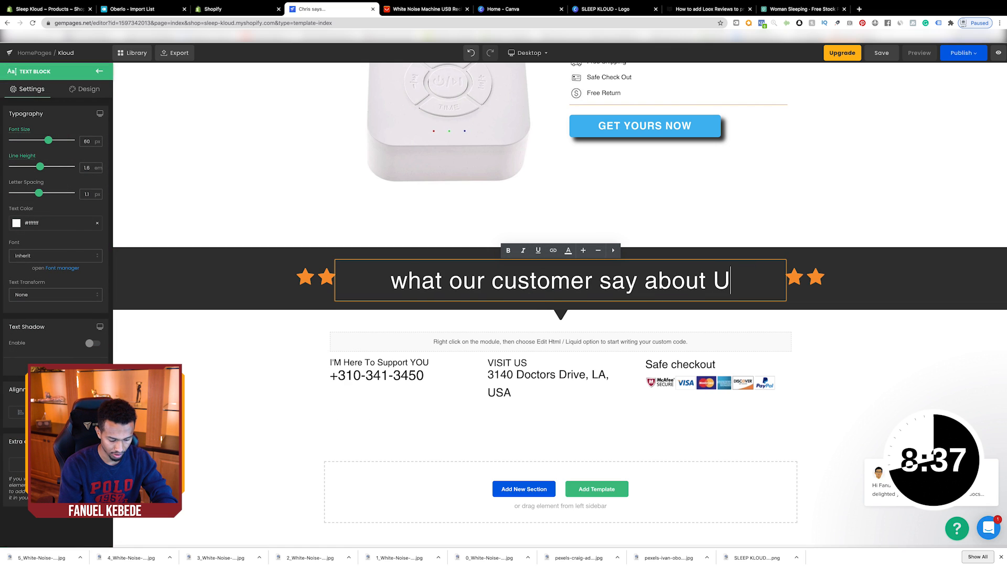
{"action": "key", "text": "BackSpace"}
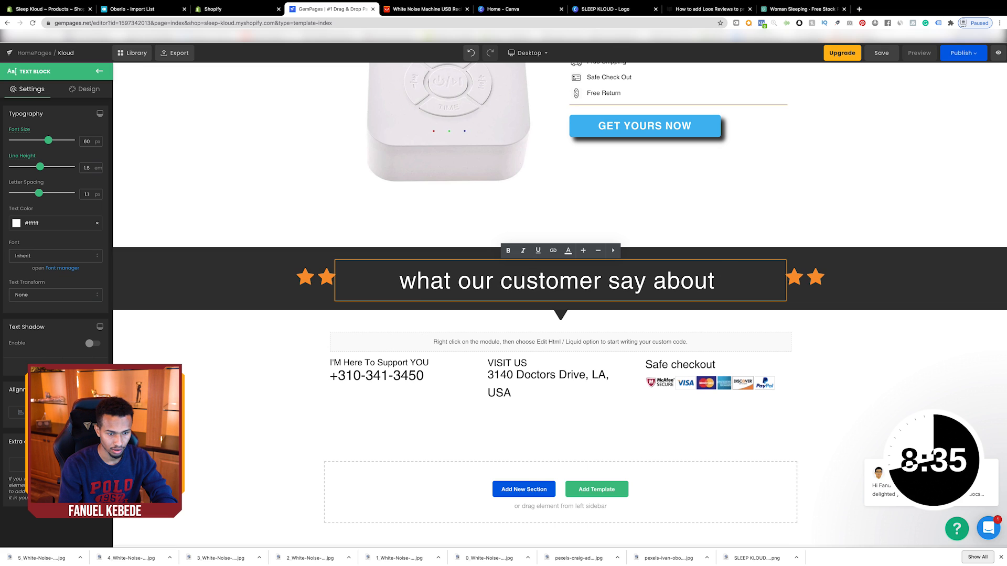
{"action": "type", "text": "Our P"}
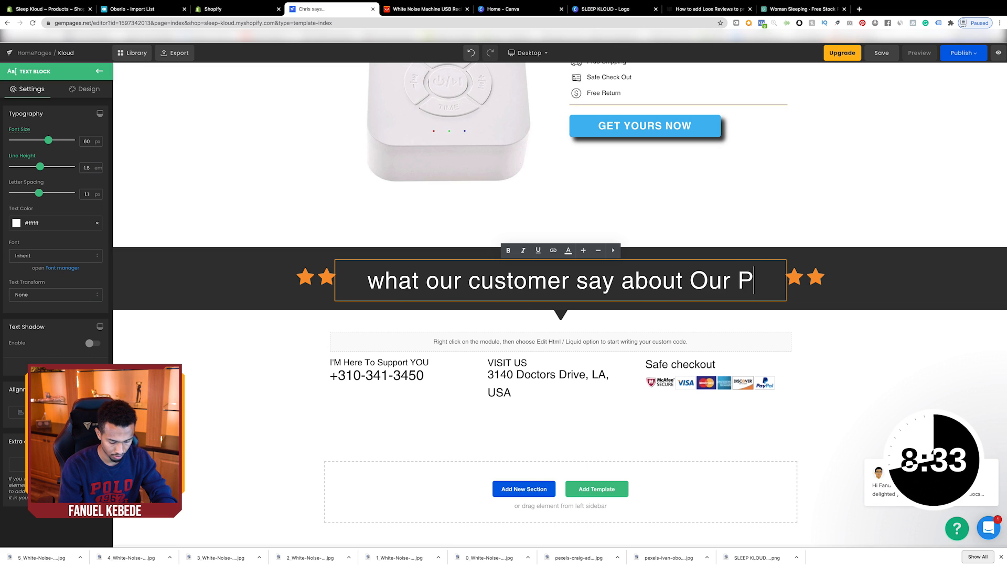
{"action": "type", "text": "roduct"}
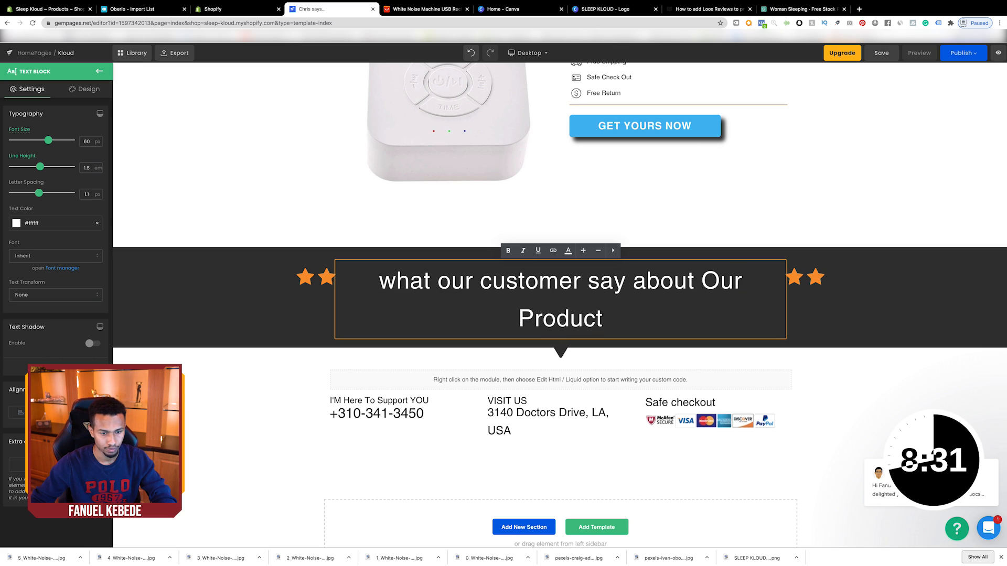
{"action": "left_click", "coordinate": [719, 281]}
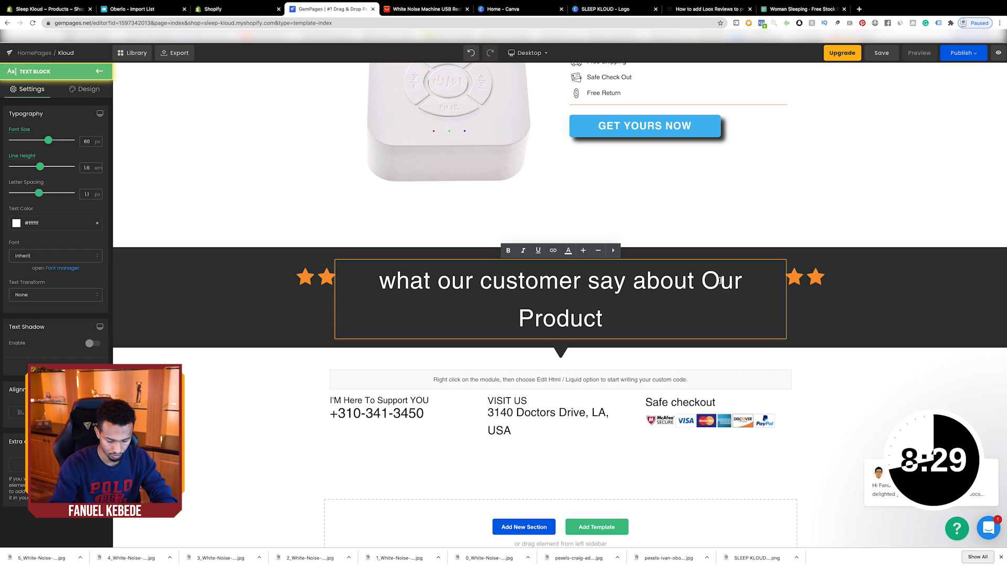
{"action": "key", "text": "BackSpace"}
{"action": "type", "text": "o"}
{"action": "left_click", "coordinate": [879, 284]}
Give the hero banner's "GET YOURS NOW" button a drop shadow
{"action": "scroll", "coordinate": [684, 348], "scroll_direction": "up", "scroll_amount": 4}
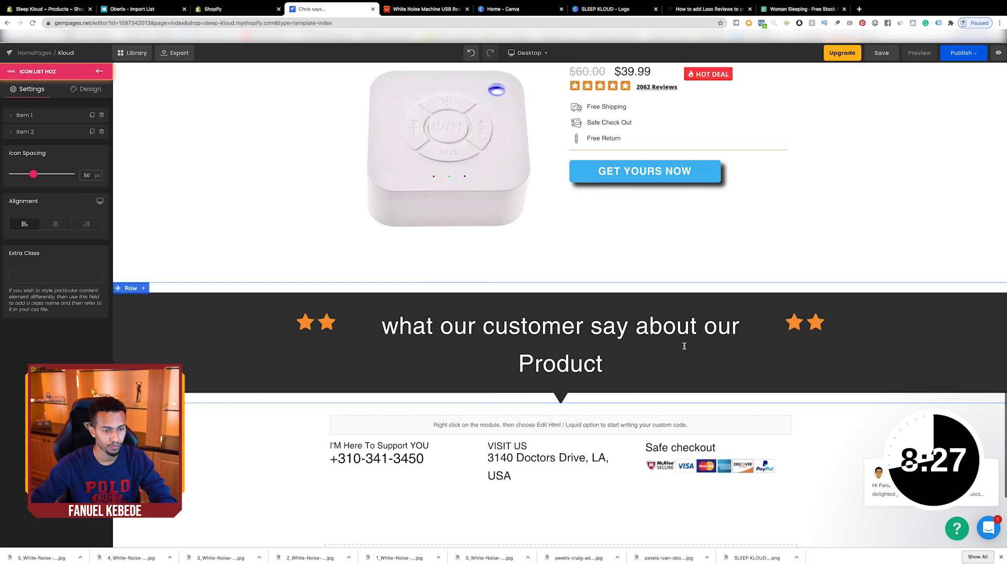
{"action": "scroll", "coordinate": [684, 348], "scroll_direction": "up", "scroll_amount": 15}
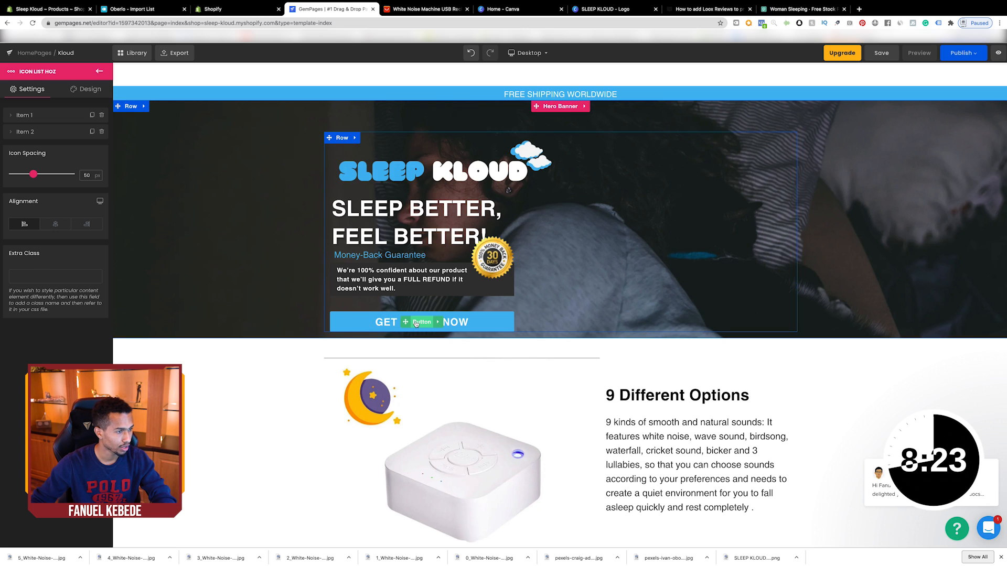
{"action": "left_click", "coordinate": [416, 324]}
{"action": "left_click", "coordinate": [84, 89]}
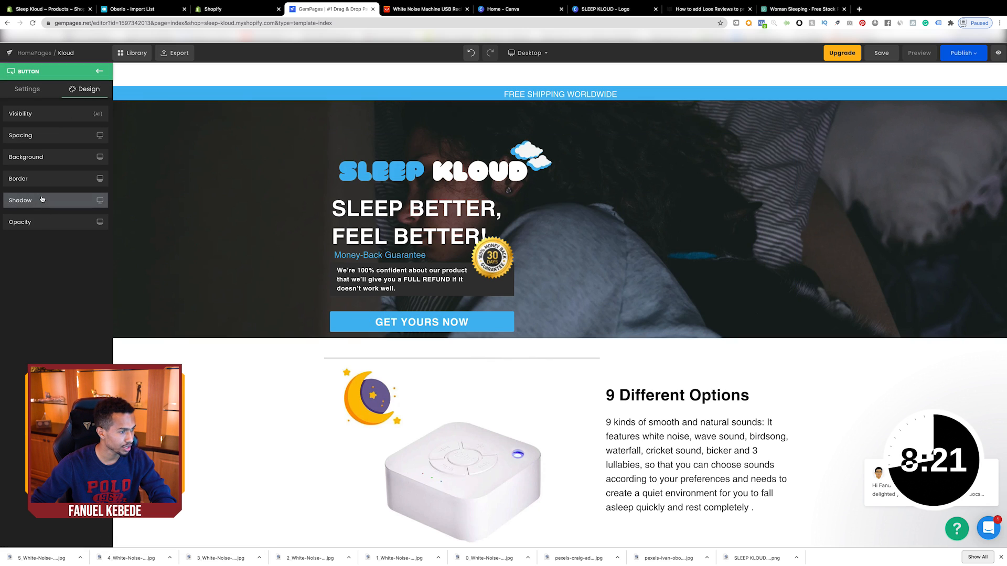
{"action": "left_click", "coordinate": [42, 199]}
{"action": "left_click", "coordinate": [38, 232]}
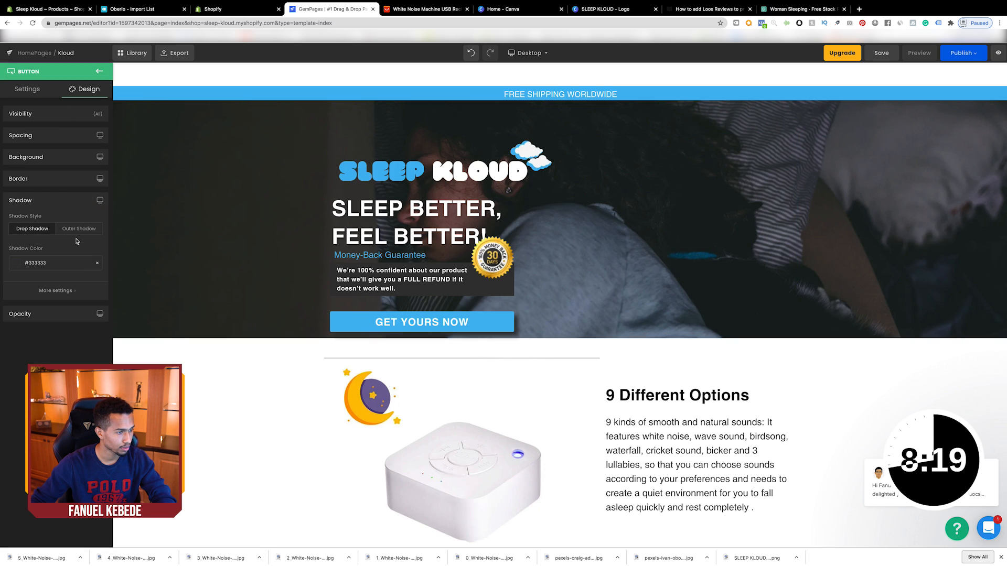
Duplicate the hero banner's "GET YOURS NOW" button twice
{"action": "left_click", "coordinate": [58, 178]}
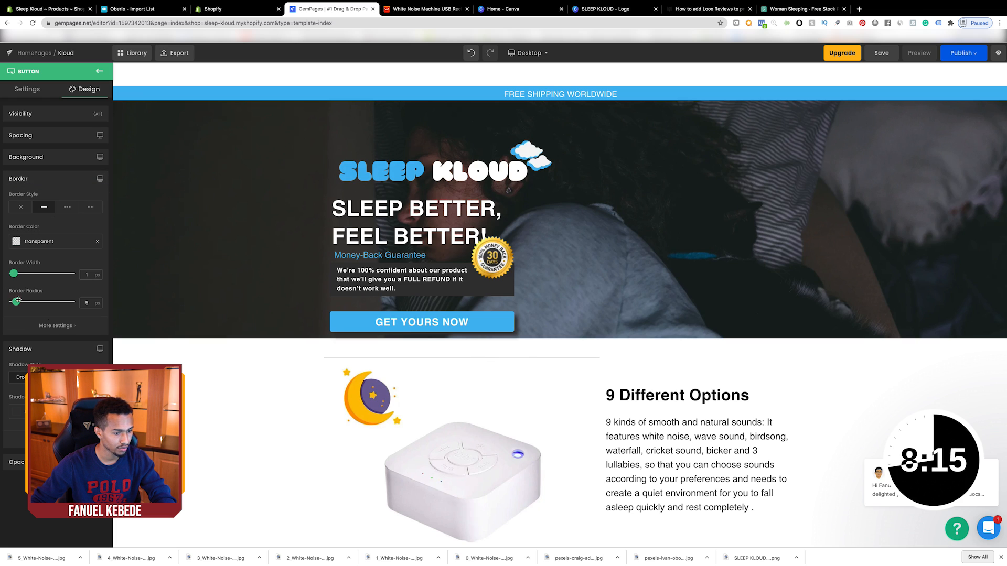
{"action": "left_click", "coordinate": [299, 407]}
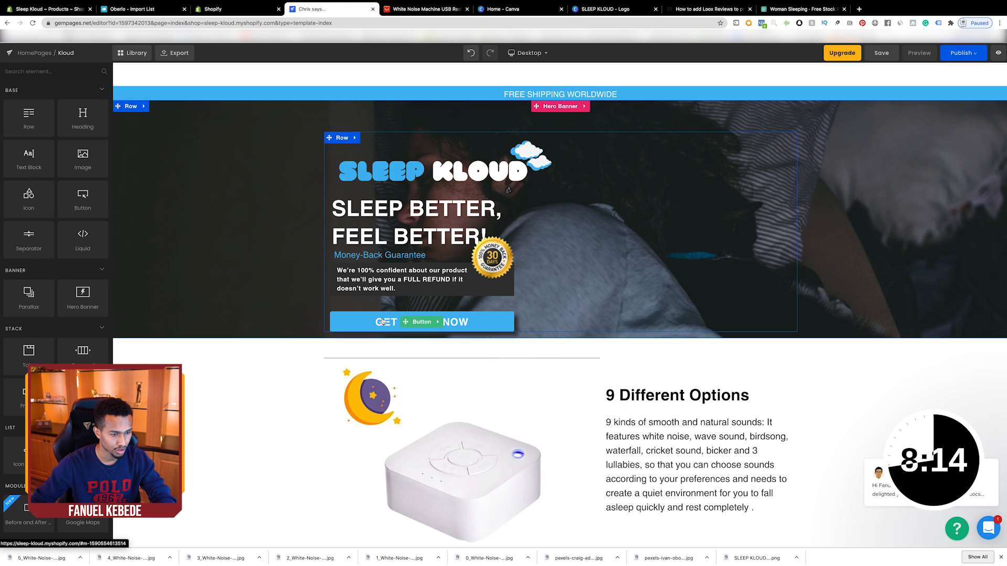
{"action": "left_click", "coordinate": [433, 322]}
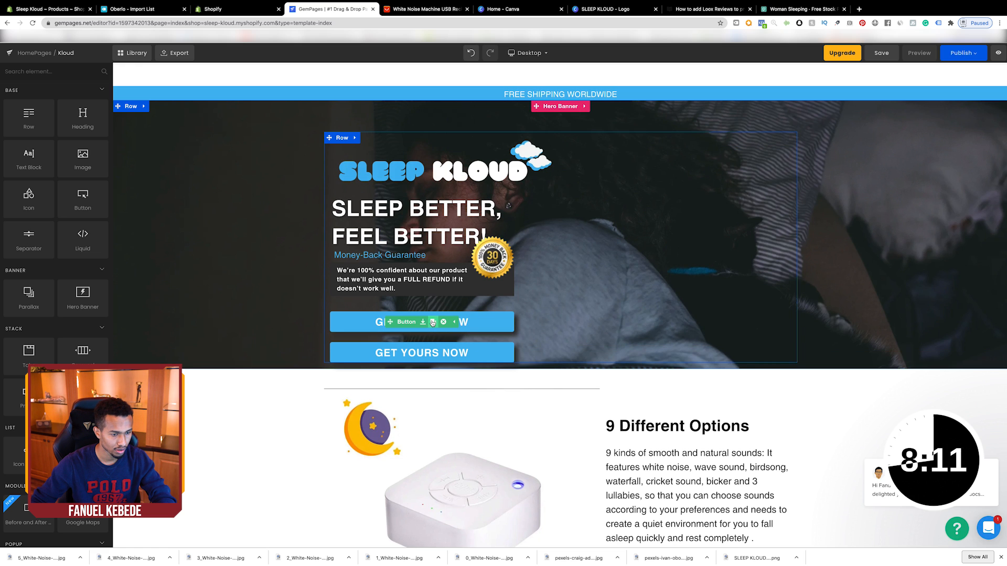
{"action": "left_click", "coordinate": [433, 322]}
Move one copy of the "GET YOURS NOW" button below the "9 Different Options" description
{"action": "scroll", "coordinate": [247, 448], "scroll_direction": "down", "scroll_amount": 3}
{"action": "scroll", "coordinate": [319, 293], "scroll_direction": "down", "scroll_amount": 2}
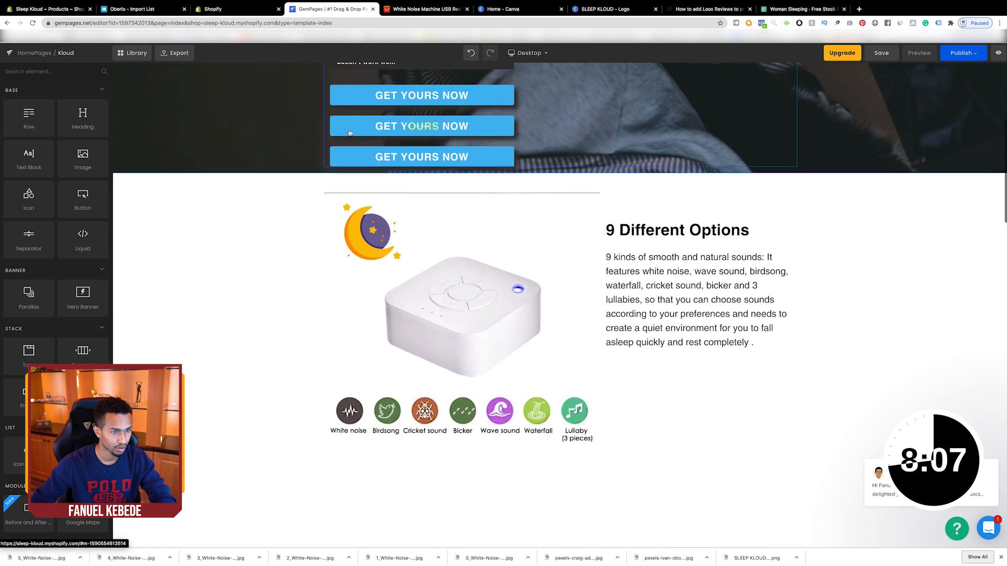
{"action": "left_click", "coordinate": [350, 132]}
{"action": "left_click_drag", "start_coordinate": [408, 125], "coordinate": [678, 373]}
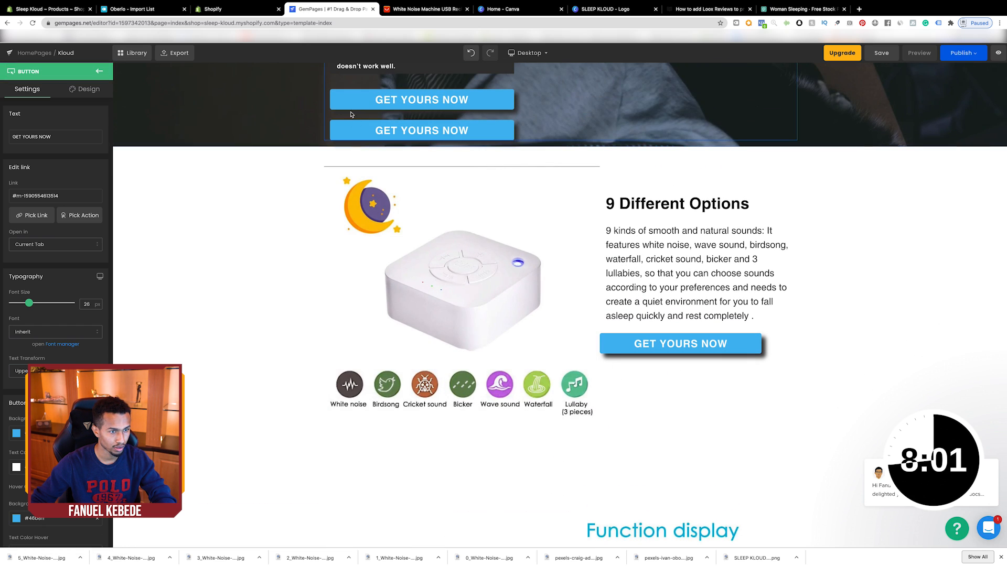
Move the remaining spare "GET YOURS NOW" button out of the hero banner to below the "Portable design" text
{"action": "left_click_drag", "start_coordinate": [411, 130], "coordinate": [432, 373]}
{"action": "scroll", "coordinate": [603, 399], "scroll_direction": "down", "scroll_amount": 4}
{"action": "scroll", "coordinate": [603, 399], "scroll_direction": "down", "scroll_amount": 6}
{"action": "scroll", "coordinate": [601, 398], "scroll_direction": "down", "scroll_amount": 2}
{"action": "scroll", "coordinate": [472, 385], "scroll_direction": "down", "scroll_amount": 10}
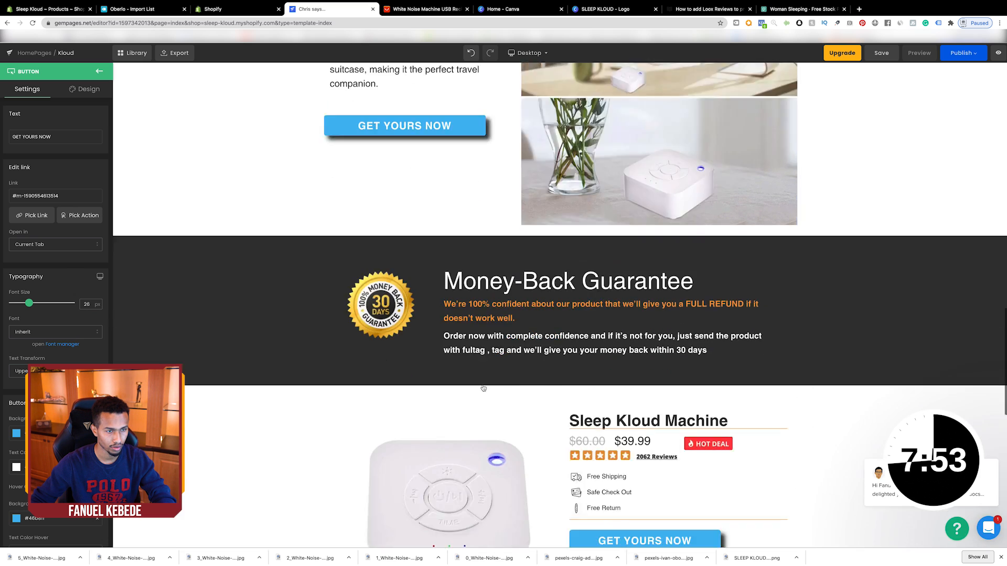
Move the "GET YOURS NOW" button from the "Portable design" section to below the automatic shutdown timer text
{"action": "scroll", "coordinate": [482, 387], "scroll_direction": "up", "scroll_amount": 6}
{"action": "scroll", "coordinate": [483, 388], "scroll_direction": "up", "scroll_amount": 2}
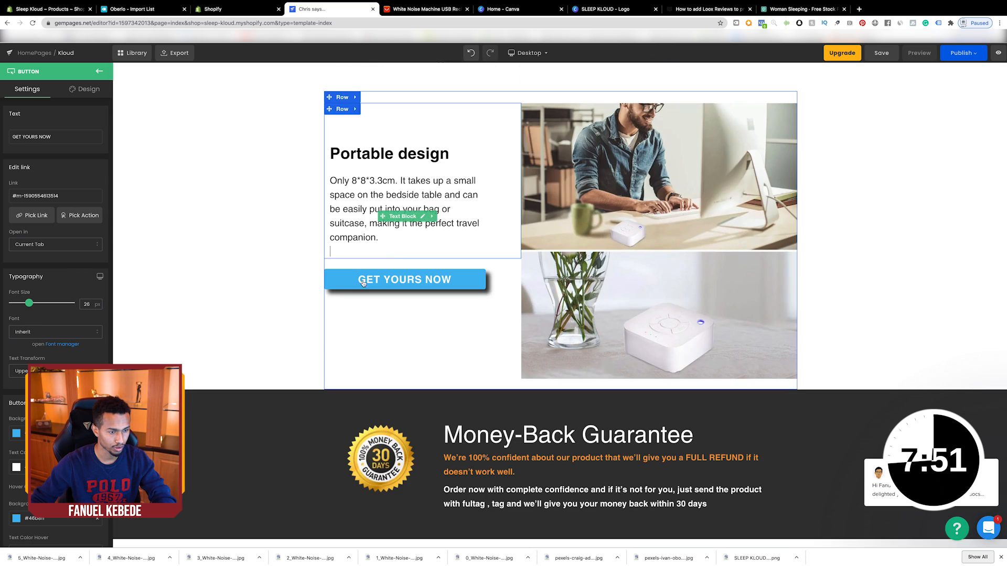
{"action": "left_click", "coordinate": [348, 253]}
{"action": "left_click_drag", "start_coordinate": [401, 279], "coordinate": [406, 171]}
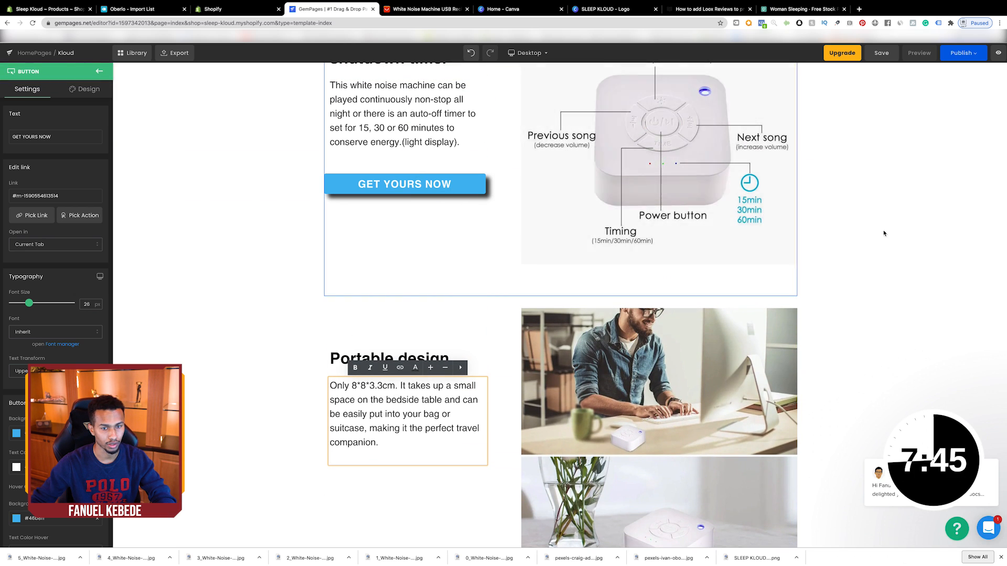
Switch the editor to the Mobile layout and add a small gap above the "GET YOURS NOW" button under "9 Different Options"
{"action": "scroll", "coordinate": [948, 241], "scroll_direction": "up", "scroll_amount": 2}
{"action": "scroll", "coordinate": [948, 241], "scroll_direction": "up", "scroll_amount": 15}
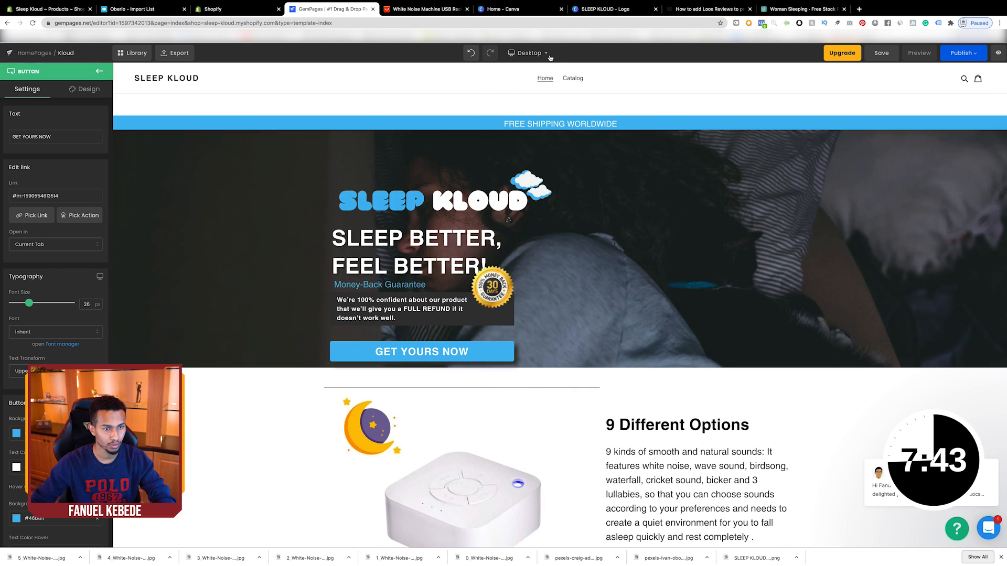
{"action": "left_click", "coordinate": [546, 53]}
{"action": "left_click", "coordinate": [527, 118]}
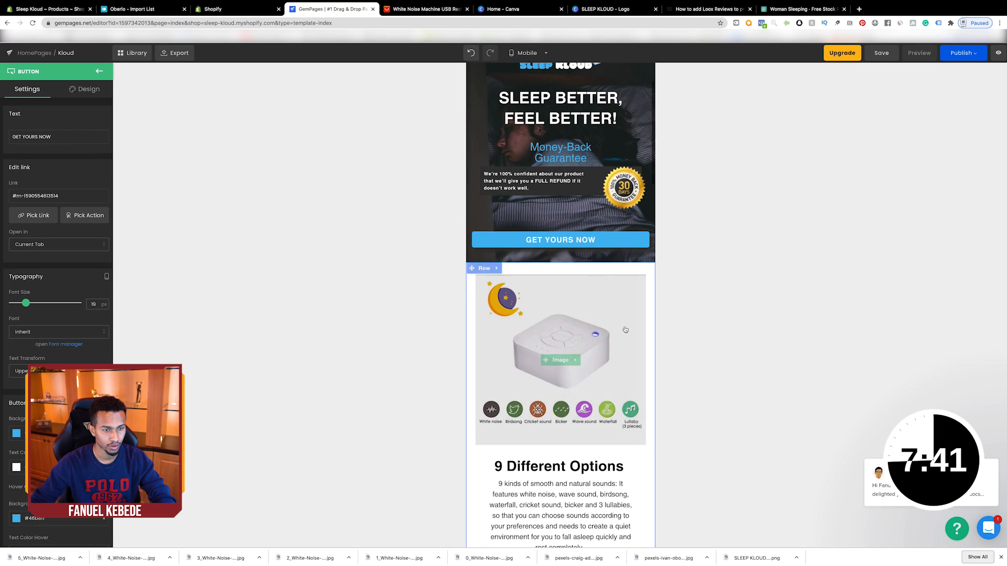
{"action": "scroll", "coordinate": [624, 327], "scroll_direction": "down", "scroll_amount": 4}
{"action": "scroll", "coordinate": [624, 326], "scroll_direction": "down", "scroll_amount": 2}
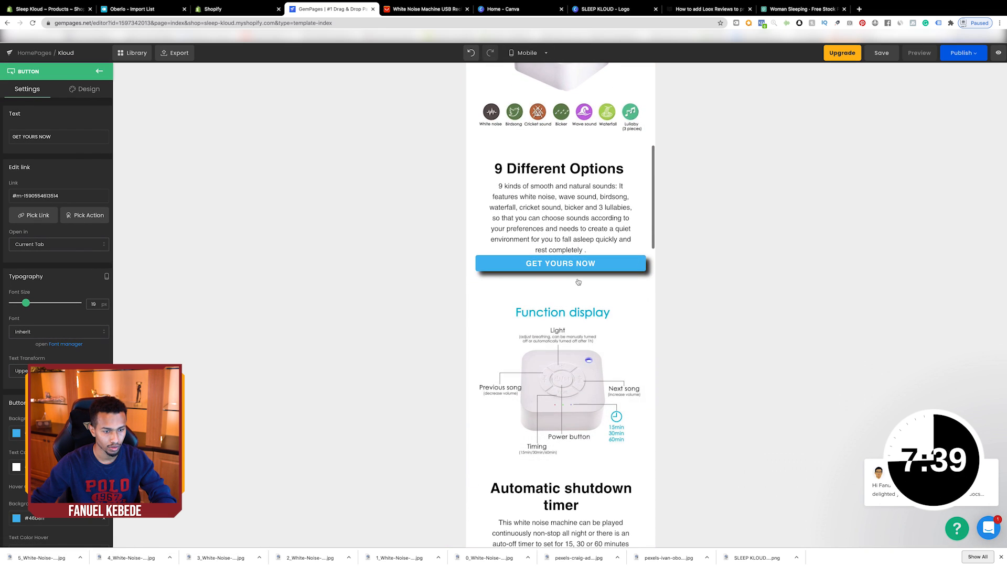
{"action": "left_click", "coordinate": [529, 256]}
{"action": "left_click_drag", "start_coordinate": [528, 256], "coordinate": [528, 263]}
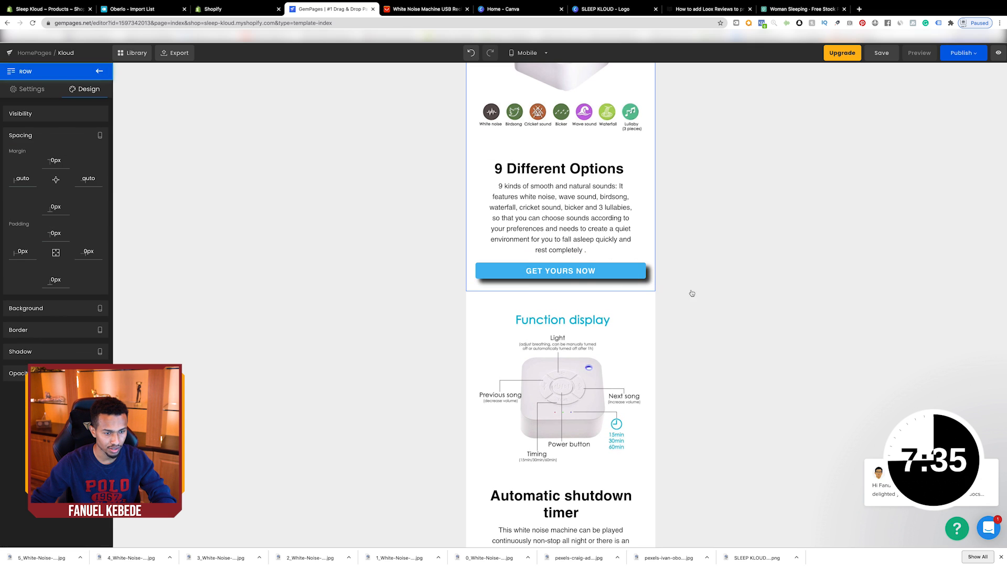
Review the mobile layout of the sections from the function display down to the product offer below the money-back guarantee
{"action": "scroll", "coordinate": [628, 293], "scroll_direction": "down", "scroll_amount": 2}
{"action": "scroll", "coordinate": [628, 294], "scroll_direction": "down", "scroll_amount": 2}
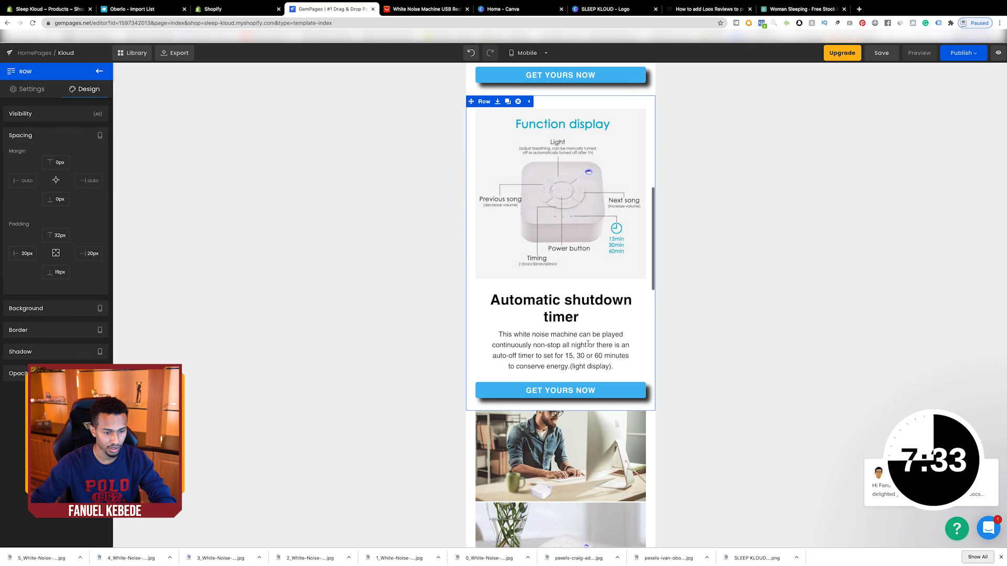
{"action": "left_click", "coordinate": [553, 402]}
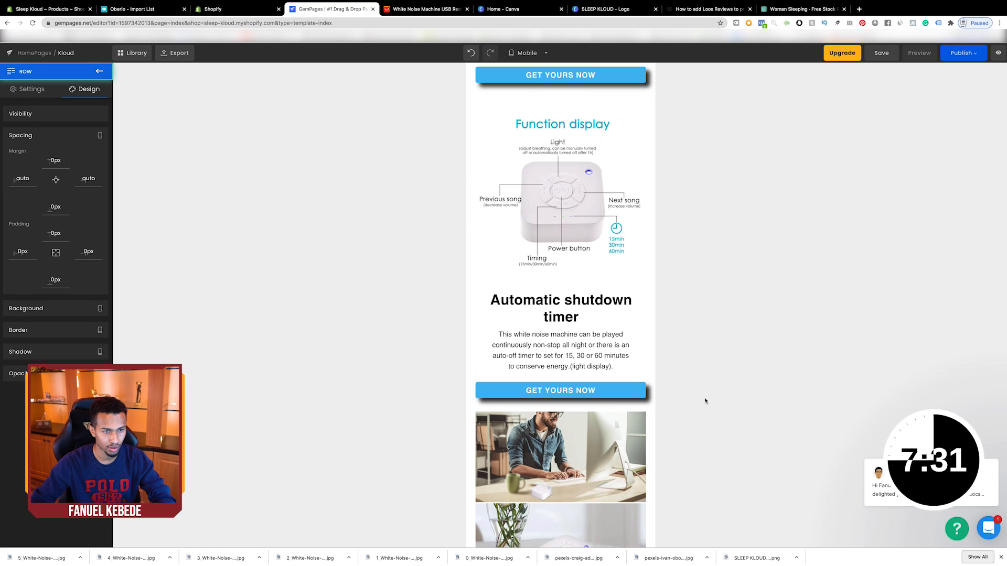
{"action": "scroll", "coordinate": [622, 400], "scroll_direction": "down", "scroll_amount": 5}
{"action": "scroll", "coordinate": [622, 400], "scroll_direction": "down", "scroll_amount": 15}
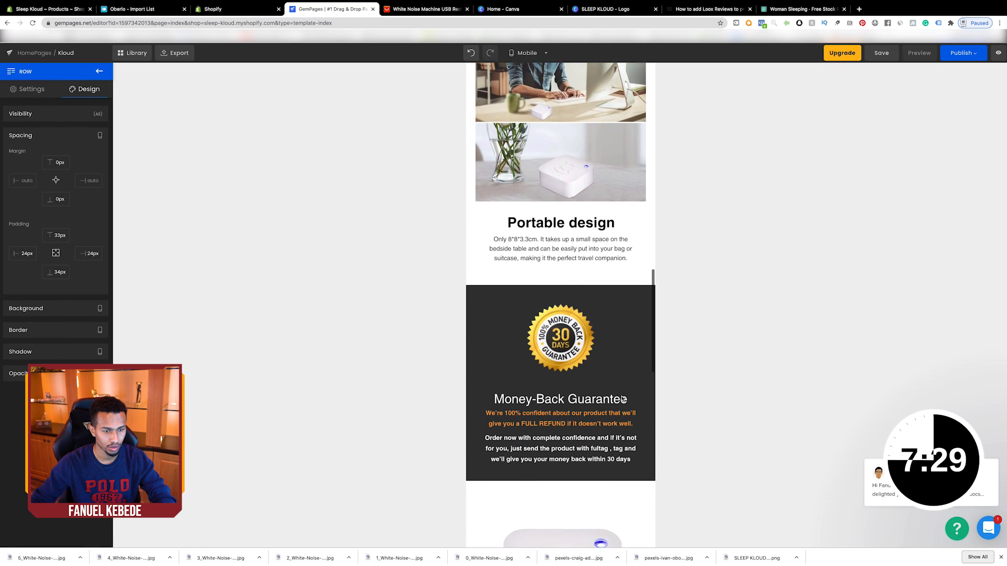
{"action": "scroll", "coordinate": [622, 400], "scroll_direction": "down", "scroll_amount": 4}
{"action": "scroll", "coordinate": [622, 399], "scroll_direction": "up", "scroll_amount": 18}
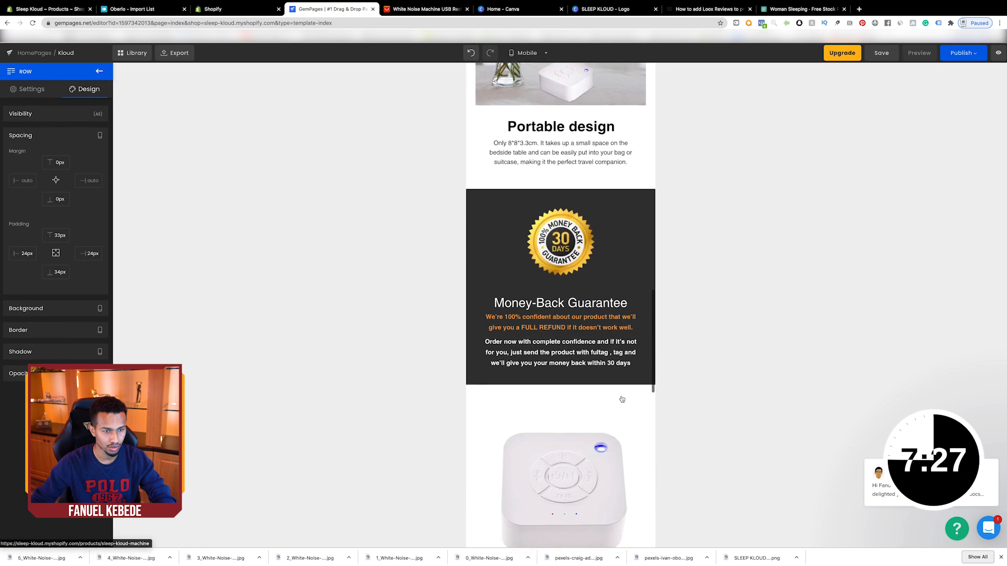
{"action": "scroll", "coordinate": [609, 391], "scroll_direction": "up", "scroll_amount": 4}
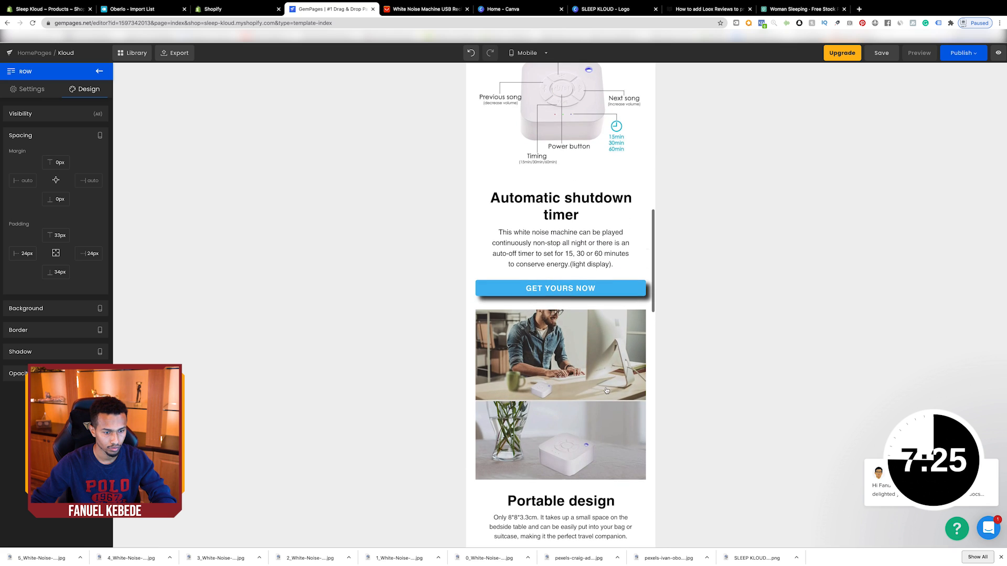
Apply a drop shadow to the desk and vase image above "Portable design"
{"action": "left_click", "coordinate": [534, 361]}
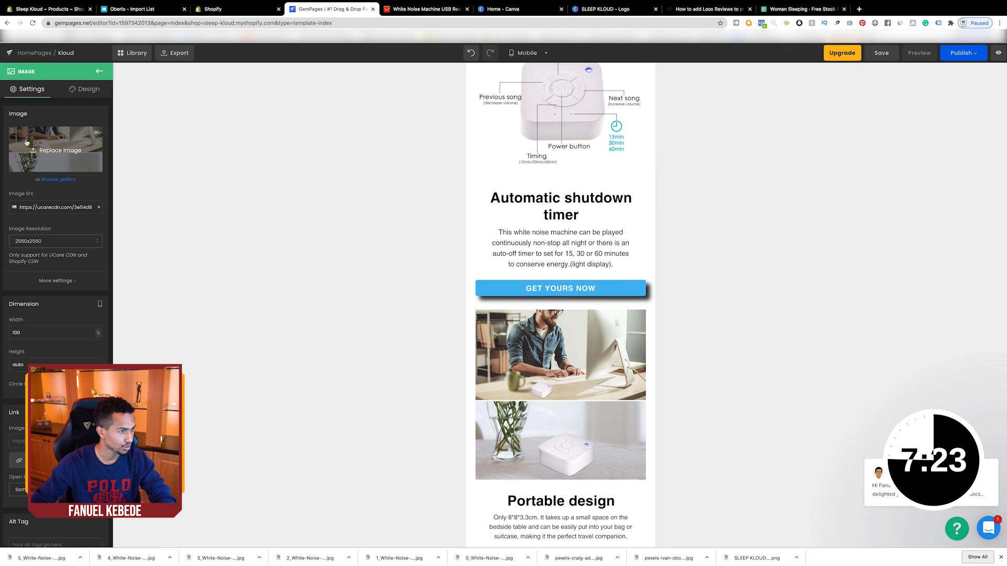
{"action": "left_click", "coordinate": [82, 89]}
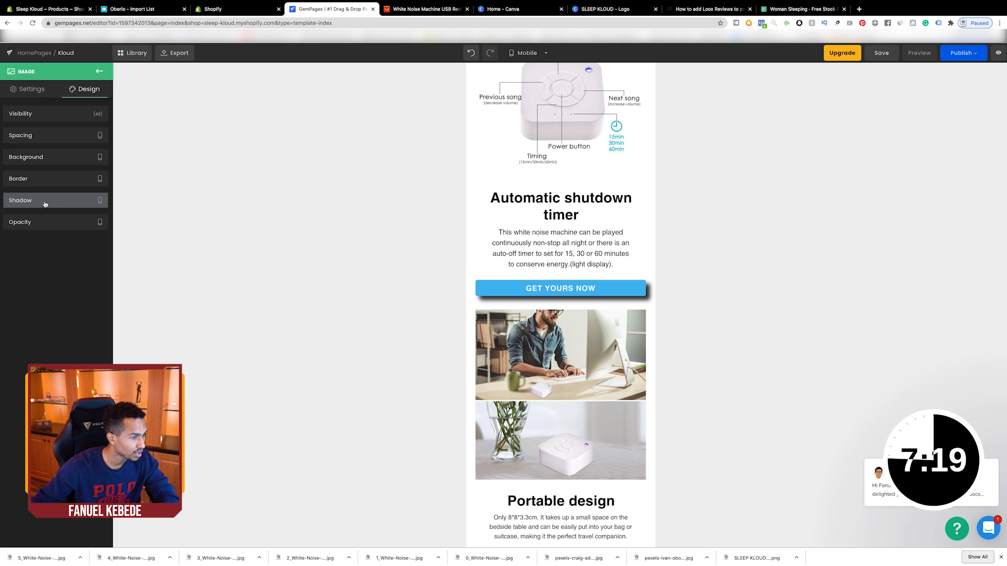
{"action": "left_click", "coordinate": [55, 201]}
{"action": "left_click", "coordinate": [56, 228]}
Apply a drop shadow to the "Function display" image
{"action": "scroll", "coordinate": [620, 309], "scroll_direction": "up", "scroll_amount": 5}
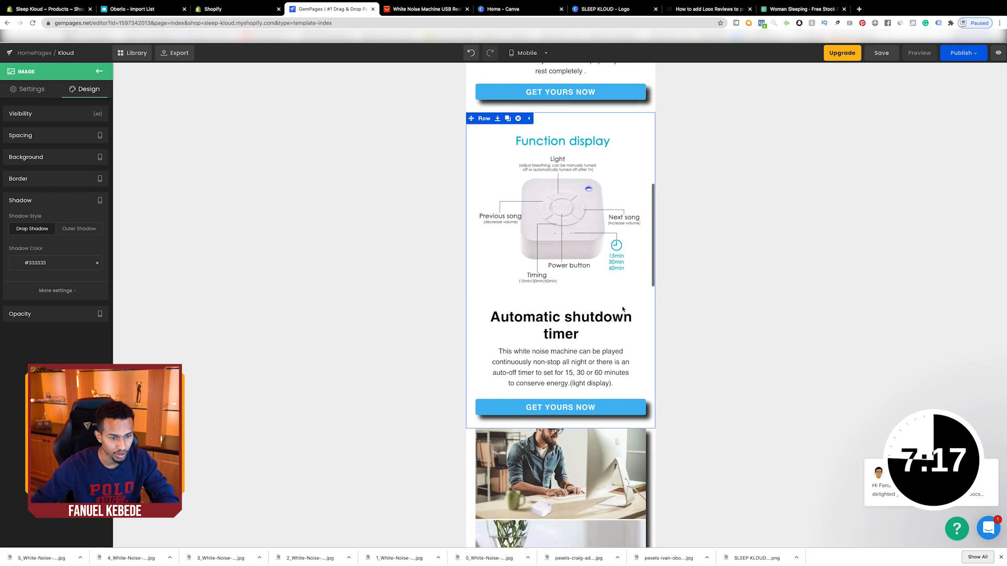
{"action": "left_click", "coordinate": [566, 326]}
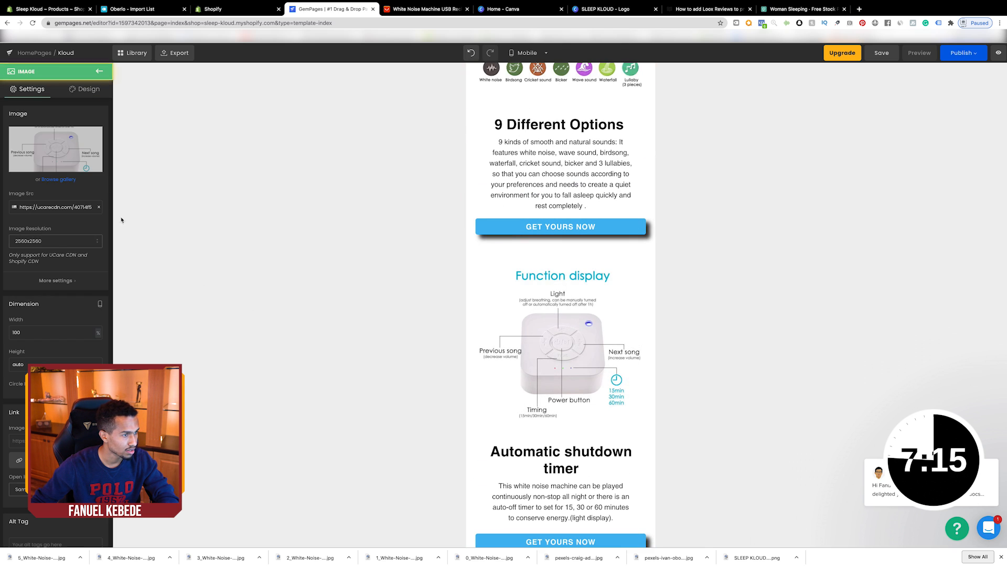
{"action": "left_click", "coordinate": [88, 90]}
{"action": "left_click", "coordinate": [52, 202]}
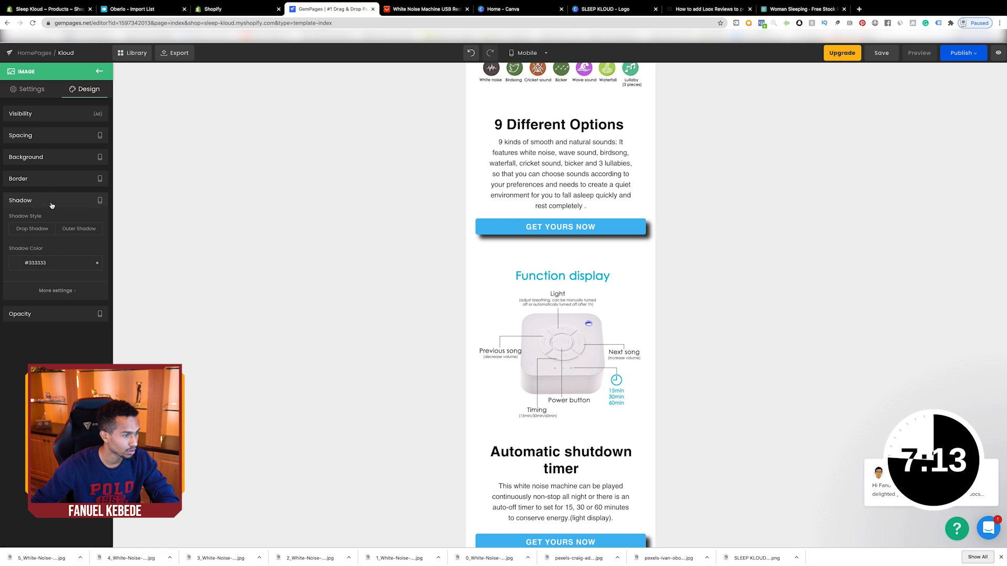
{"action": "left_click", "coordinate": [26, 231]}
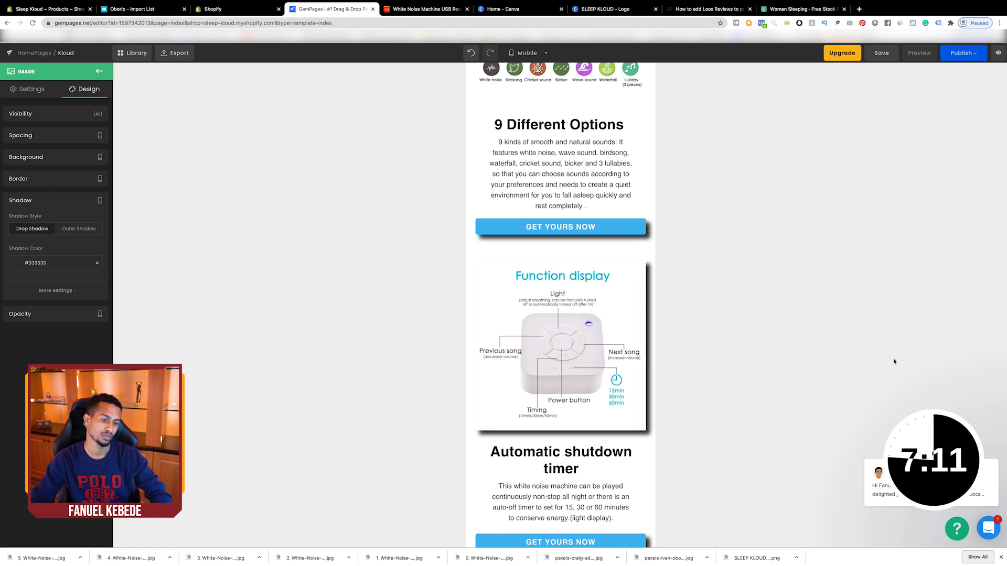
Clear the shadow color of the "Function display" image
{"action": "scroll", "coordinate": [566, 315], "scroll_direction": "down", "scroll_amount": 3}
{"action": "scroll", "coordinate": [567, 290], "scroll_direction": "up", "scroll_amount": 2}
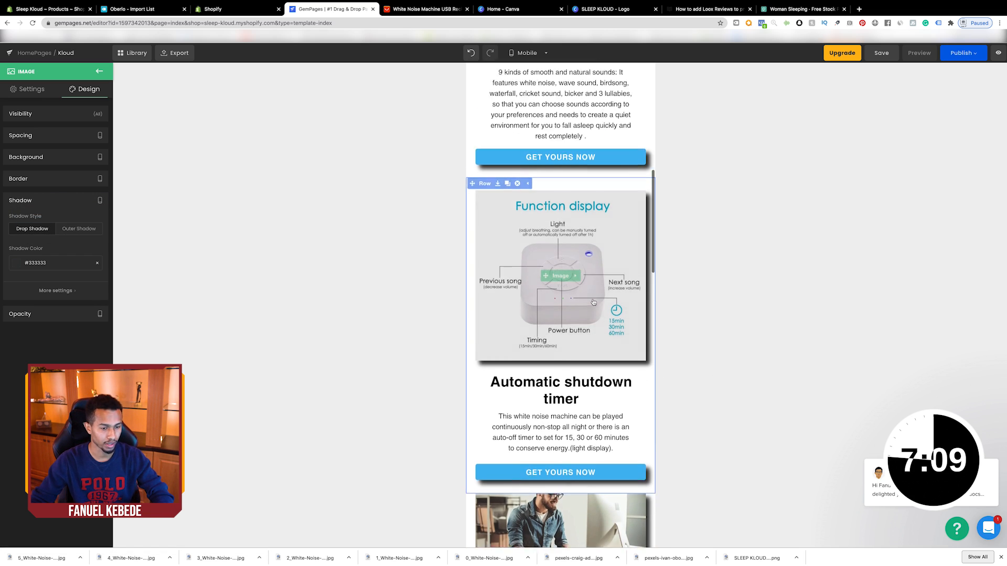
{"action": "left_click", "coordinate": [567, 291]}
{"action": "left_click", "coordinate": [84, 89]}
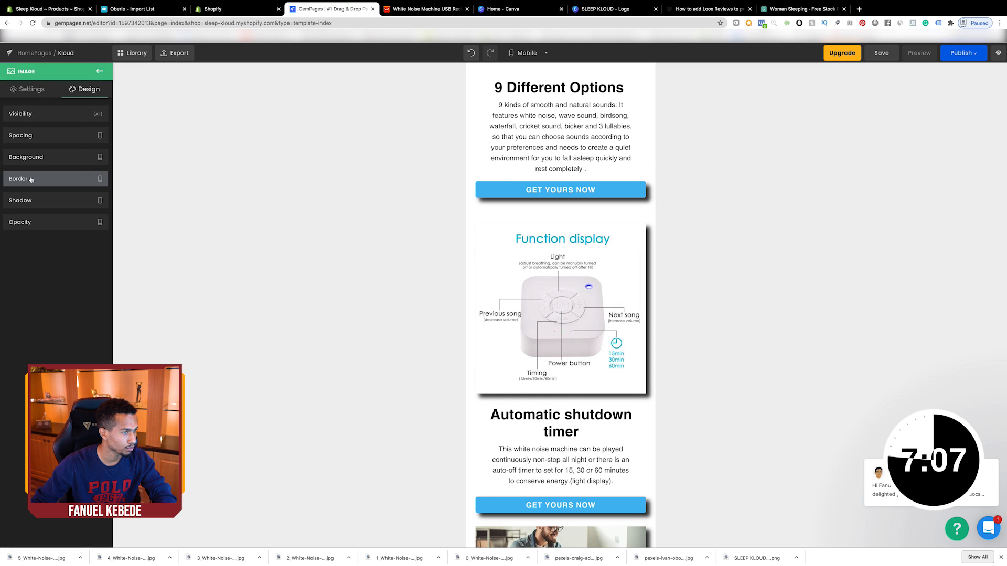
{"action": "left_click", "coordinate": [36, 200]}
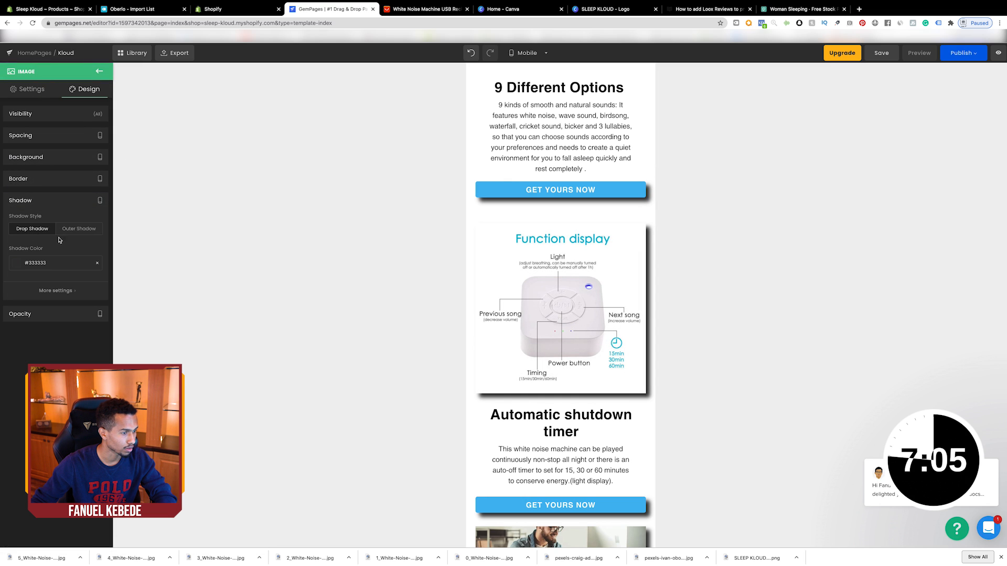
{"action": "left_click", "coordinate": [98, 264]}
Check the mobile page from the hero banner to the footer and save the home page
{"action": "scroll", "coordinate": [474, 303], "scroll_direction": "up", "scroll_amount": 9}
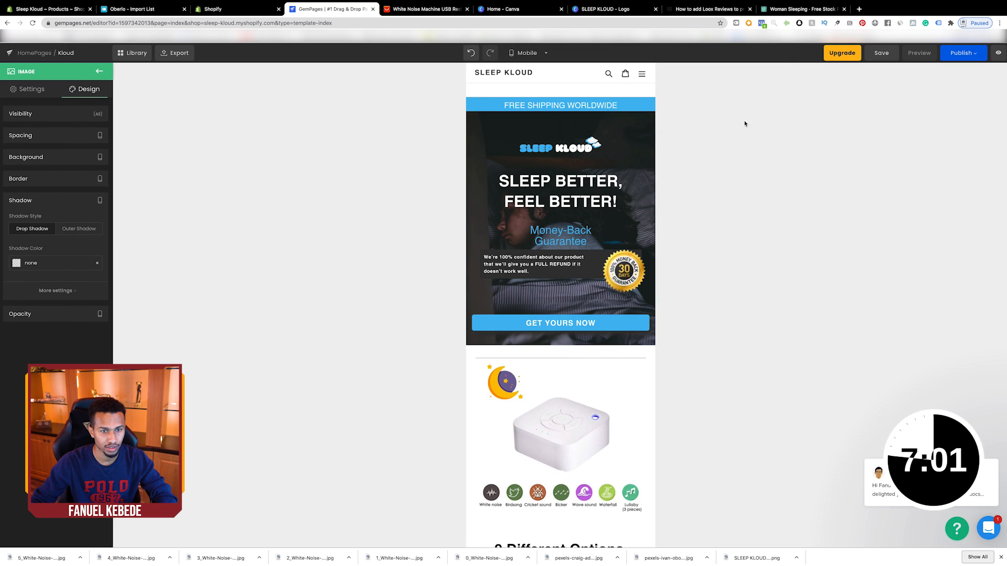
{"action": "scroll", "coordinate": [615, 166], "scroll_direction": "down", "scroll_amount": 15}
{"action": "scroll", "coordinate": [615, 167], "scroll_direction": "down", "scroll_amount": 10}
{"action": "scroll", "coordinate": [615, 167], "scroll_direction": "up", "scroll_amount": 3}
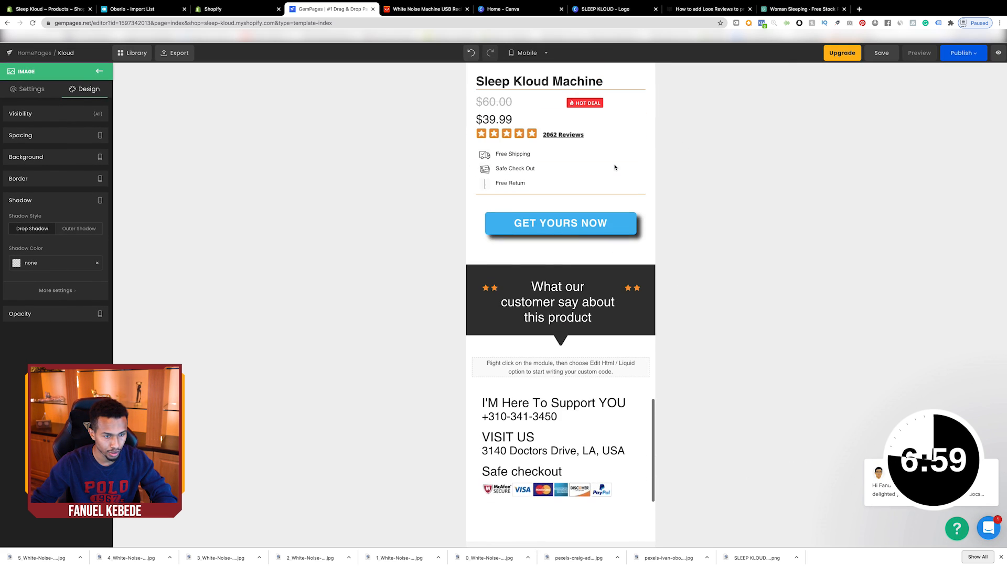
{"action": "scroll", "coordinate": [615, 167], "scroll_direction": "up", "scroll_amount": 20}
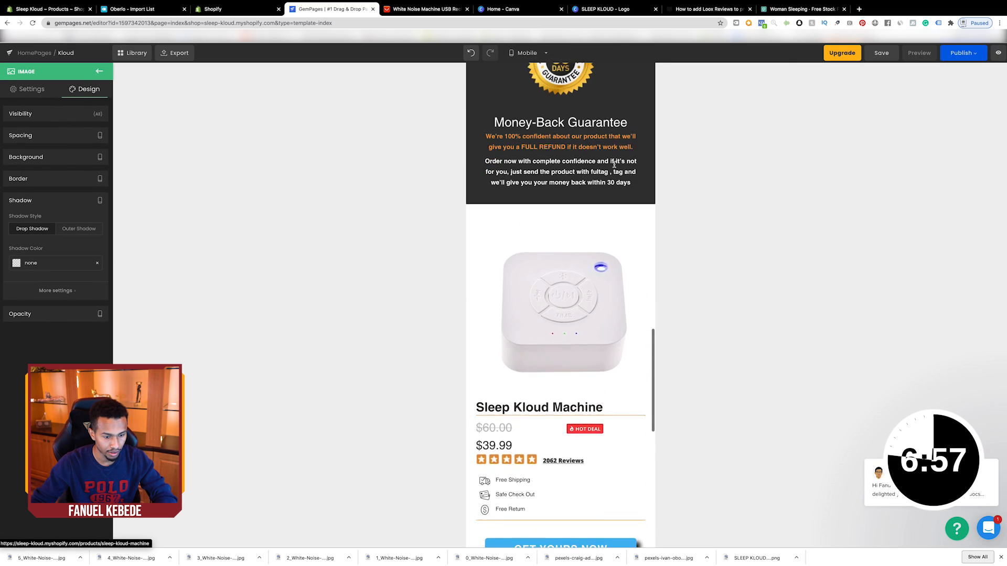
{"action": "left_click", "coordinate": [880, 54]}
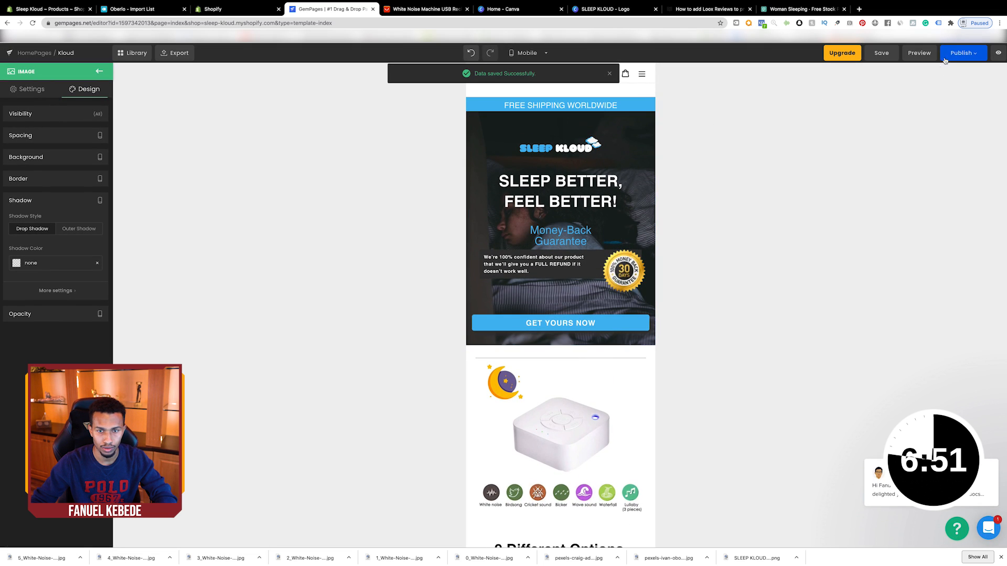
Reduce the hero banner's "Money-Back Guarantee" text to 22 px in the mobile layout
{"action": "left_click", "coordinate": [564, 240]}
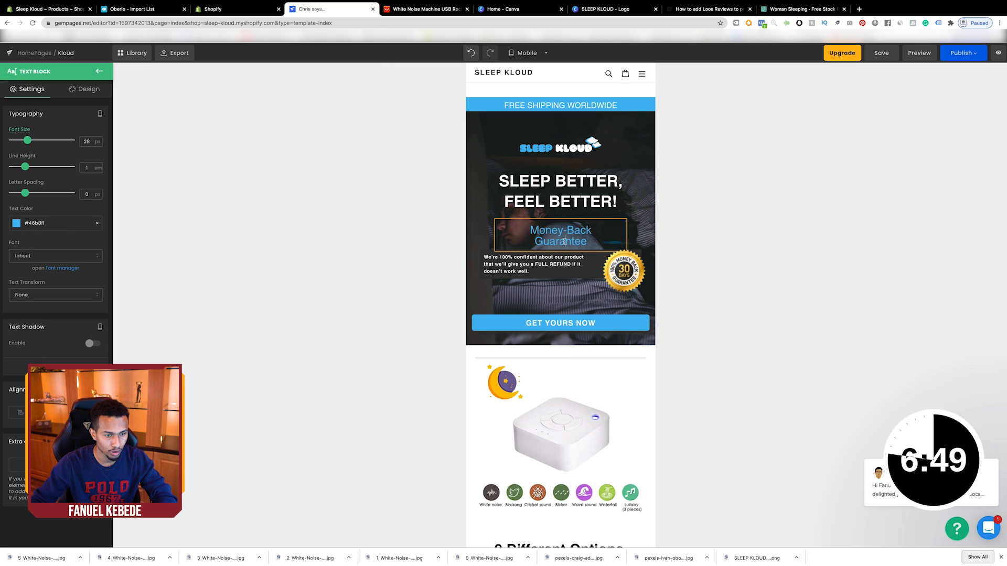
{"action": "left_click", "coordinate": [598, 212]}
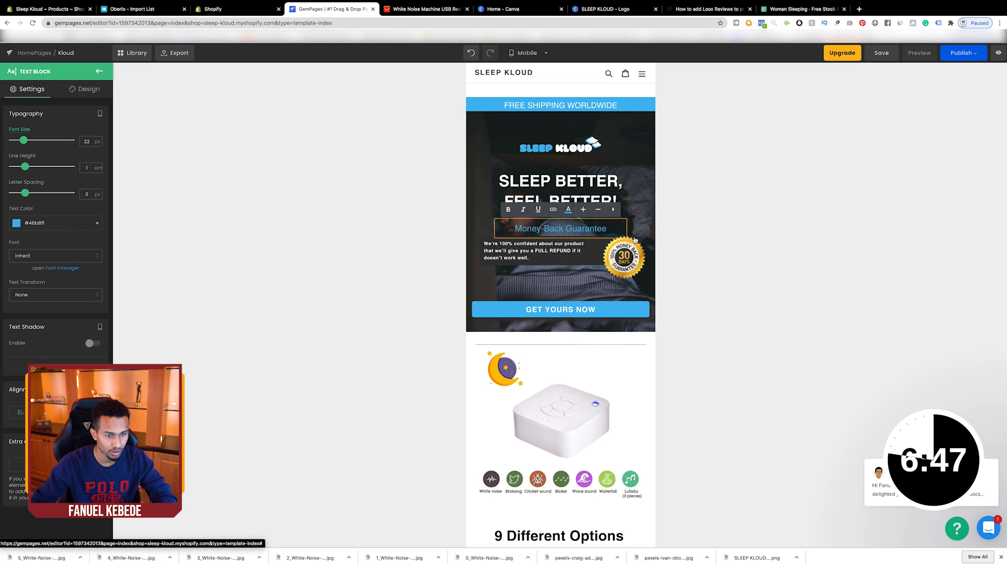
{"action": "scroll", "coordinate": [630, 226], "scroll_direction": "down", "scroll_amount": 20}
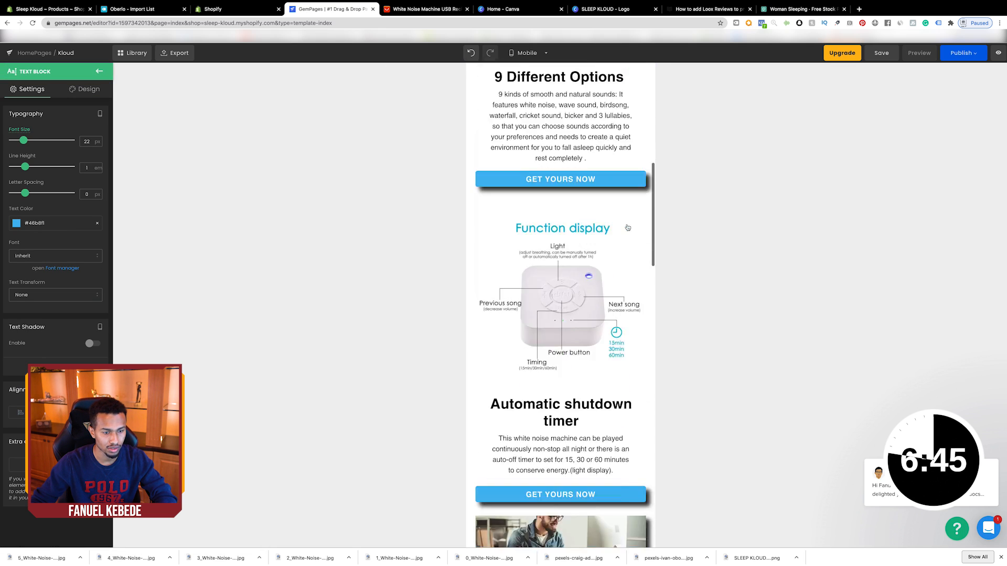
{"action": "scroll", "coordinate": [628, 228], "scroll_direction": "down", "scroll_amount": 8}
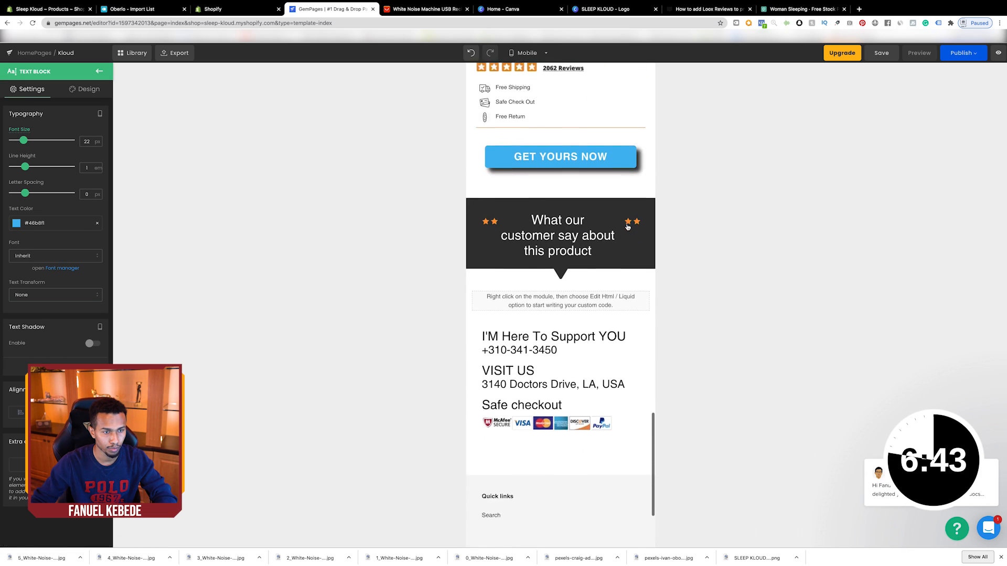
{"action": "scroll", "coordinate": [627, 225], "scroll_direction": "up", "scroll_amount": 5}
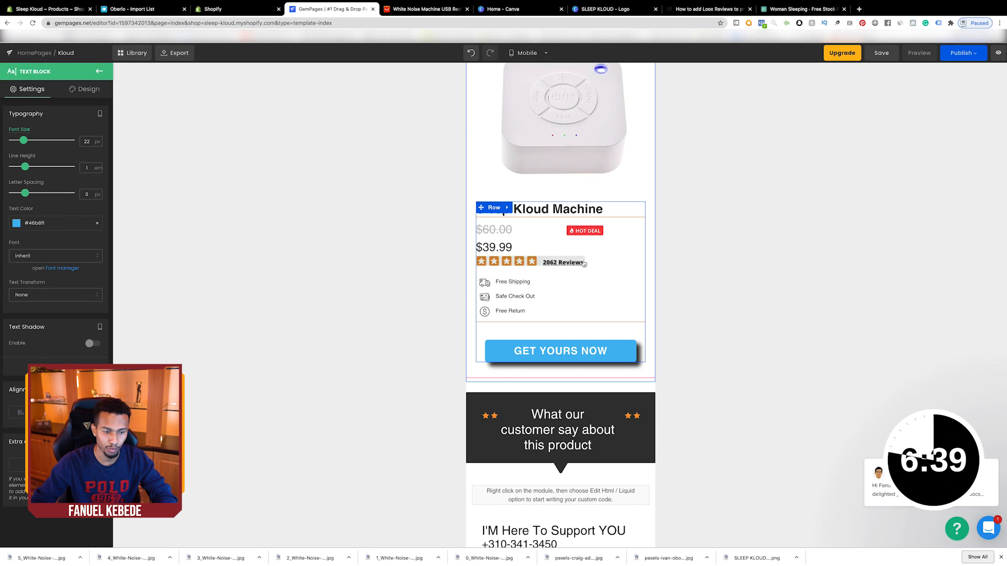
Reduce the Sleep Kloud Machine price's font size to 24 px in the mobile layout
{"action": "scroll", "coordinate": [584, 263], "scroll_direction": "down", "scroll_amount": 4}
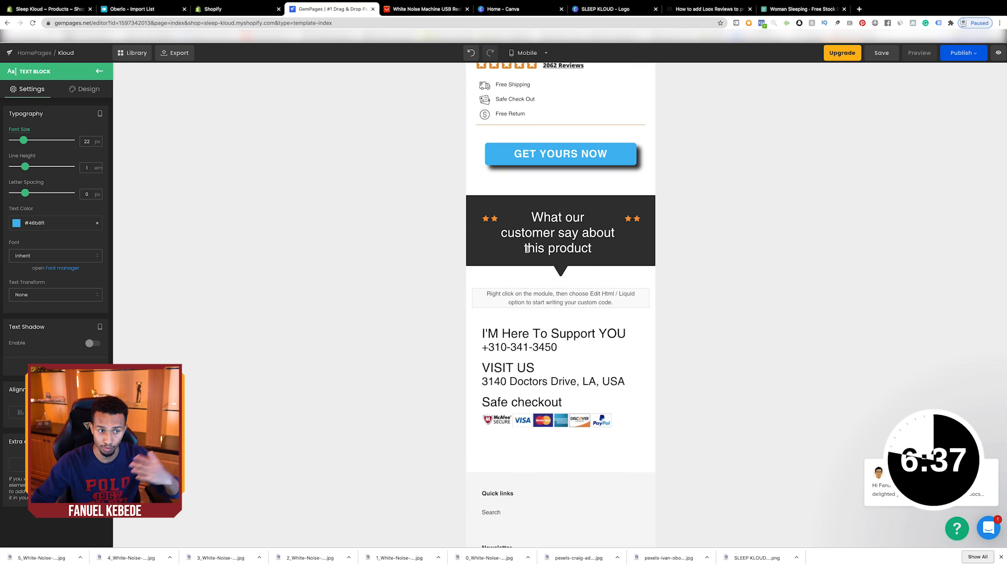
{"action": "scroll", "coordinate": [527, 250], "scroll_direction": "up", "scroll_amount": 6}
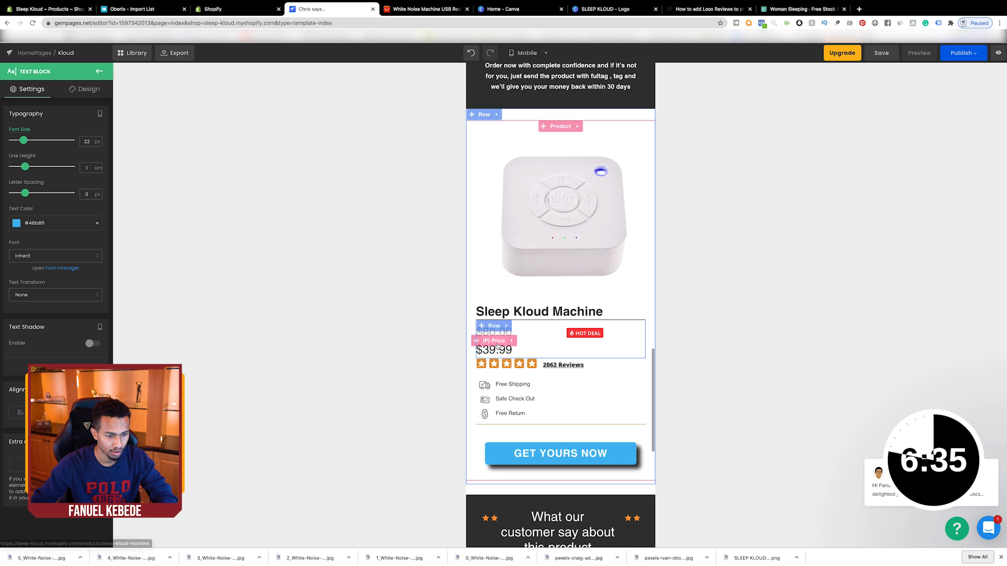
{"action": "left_click", "coordinate": [496, 343]}
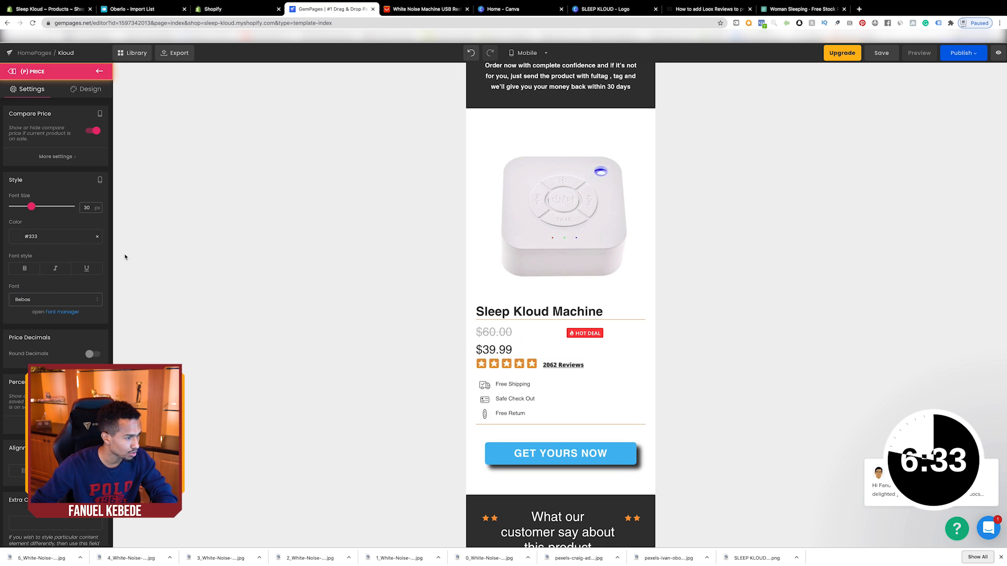
{"action": "left_click_drag", "start_coordinate": [29, 205], "coordinate": [26, 204]}
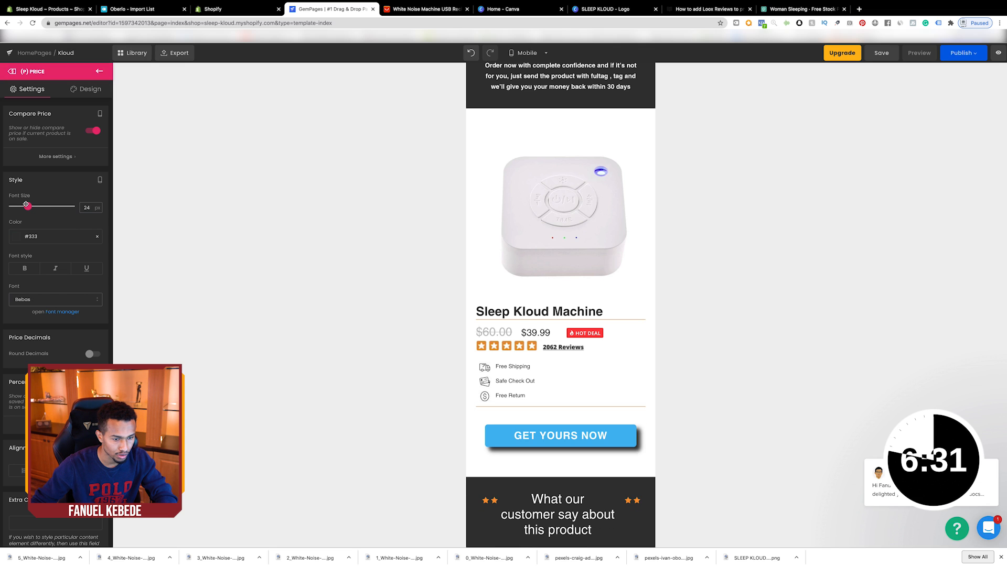
Shrink the struck-through compare price and make both the compare price and the sale price bold
{"action": "left_click", "coordinate": [46, 159]}
{"action": "left_click_drag", "start_coordinate": [31, 172], "coordinate": [28, 173]}
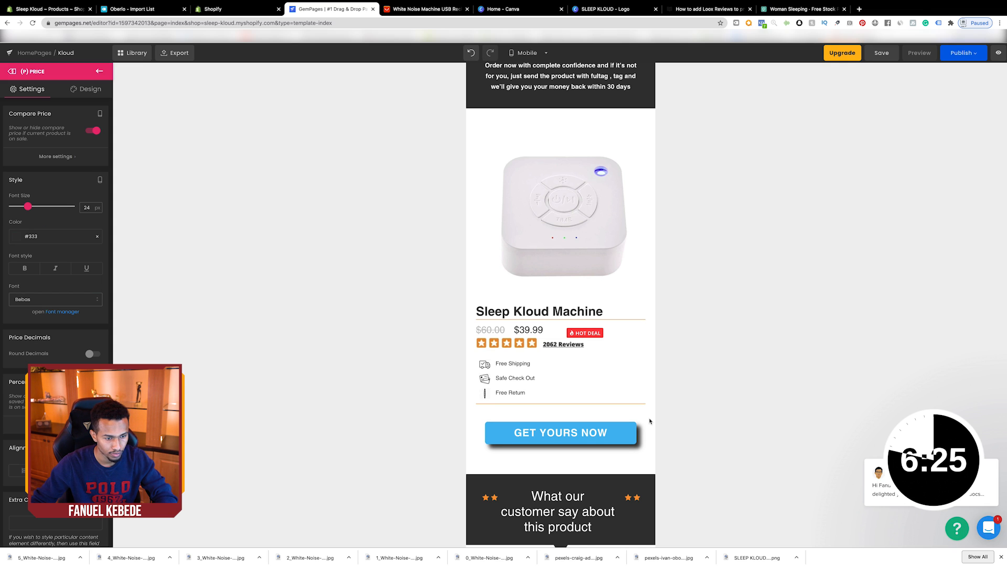
{"action": "scroll", "coordinate": [650, 420], "scroll_direction": "down", "scroll_amount": 3}
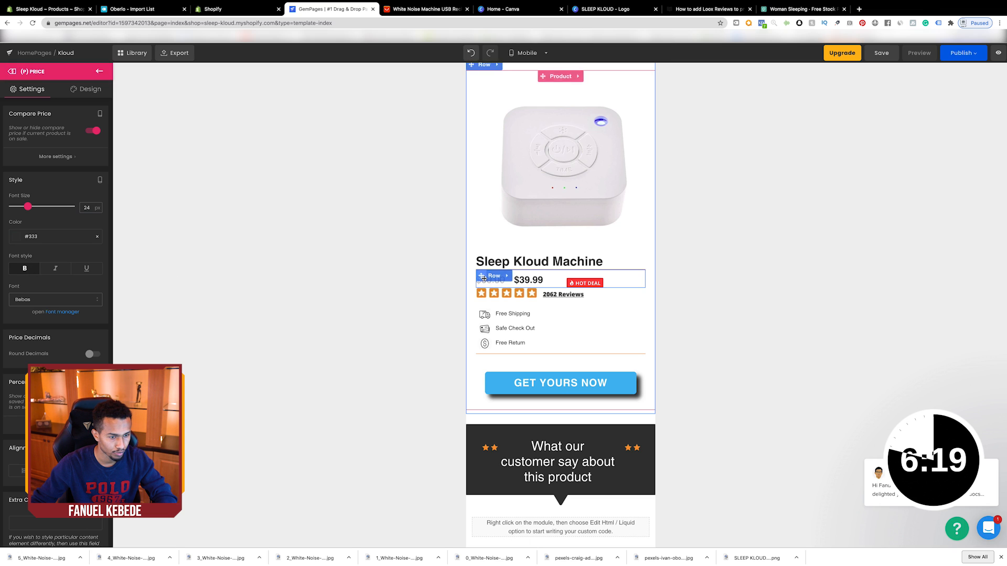
{"action": "left_click", "coordinate": [71, 156]}
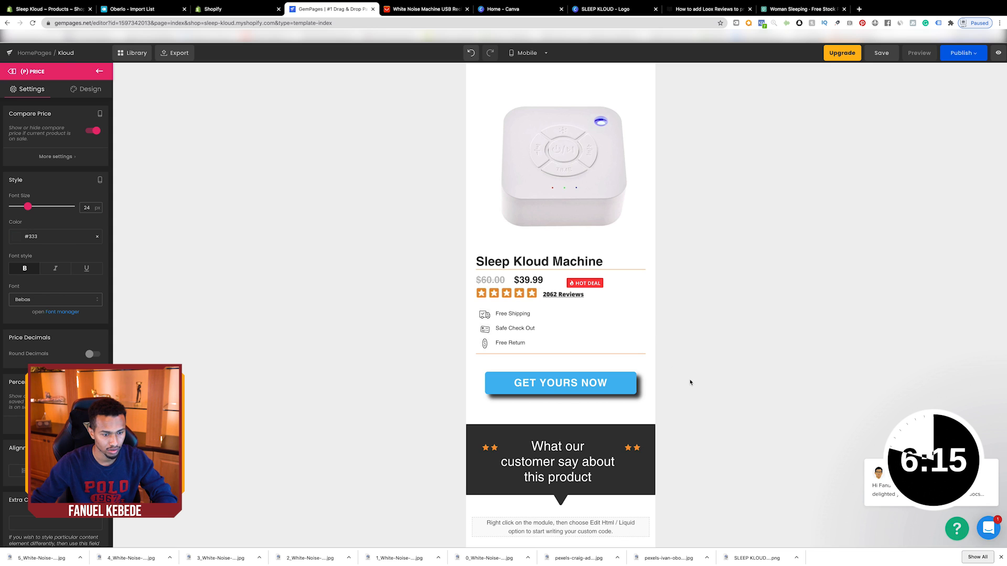
Publish the Kloud page and make it the store's default home page
{"action": "scroll", "coordinate": [630, 375], "scroll_direction": "down", "scroll_amount": 7}
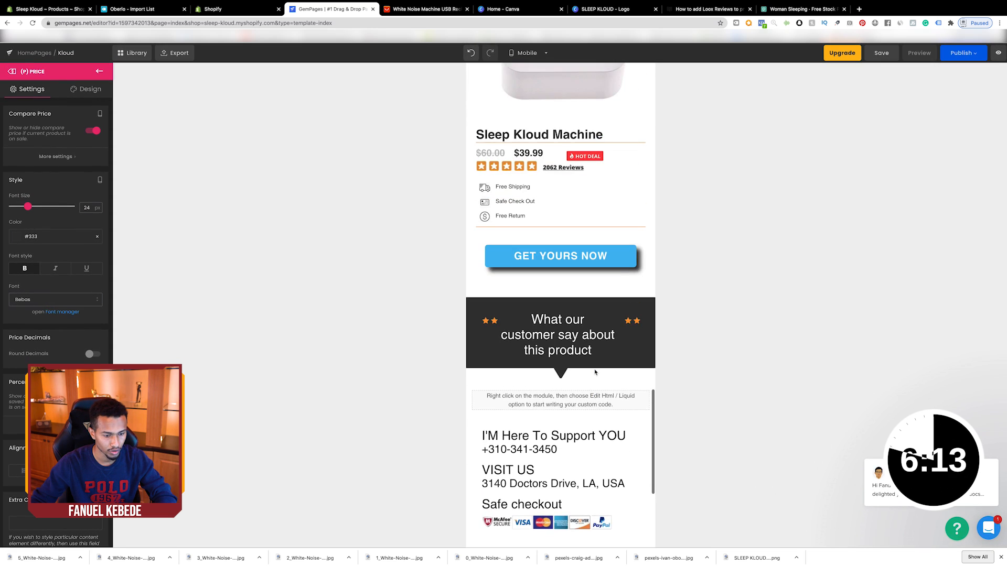
{"action": "scroll", "coordinate": [577, 407], "scroll_direction": "up", "scroll_amount": 20}
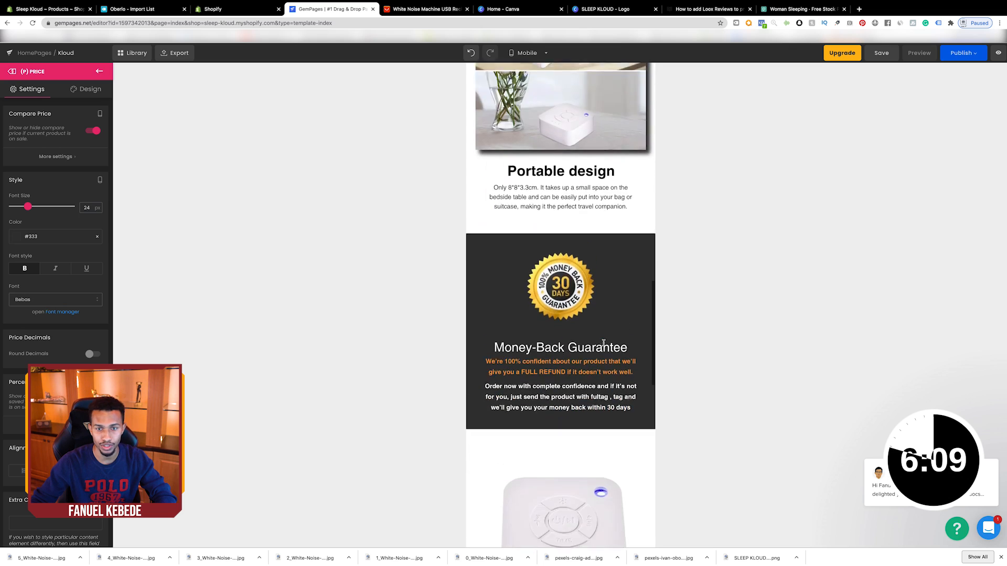
{"action": "left_click", "coordinate": [961, 54]}
{"action": "left_click", "coordinate": [901, 171]}
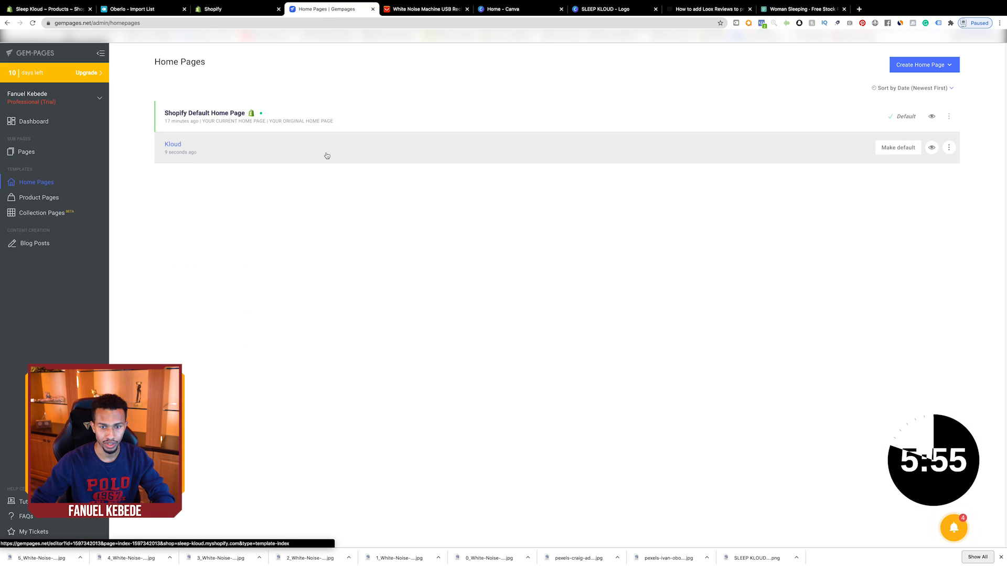
{"action": "left_click", "coordinate": [907, 152]}
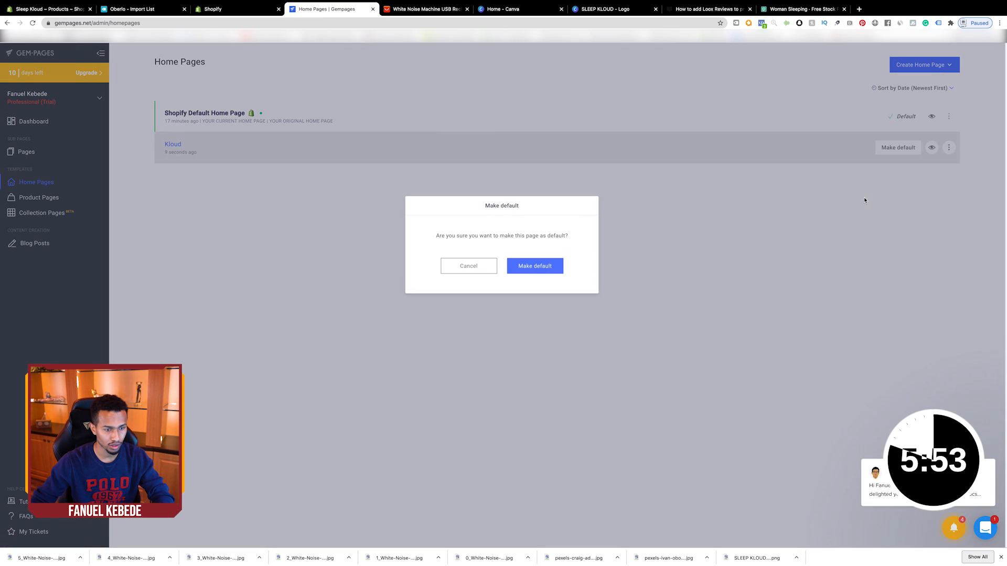
{"action": "left_click", "coordinate": [518, 272]}
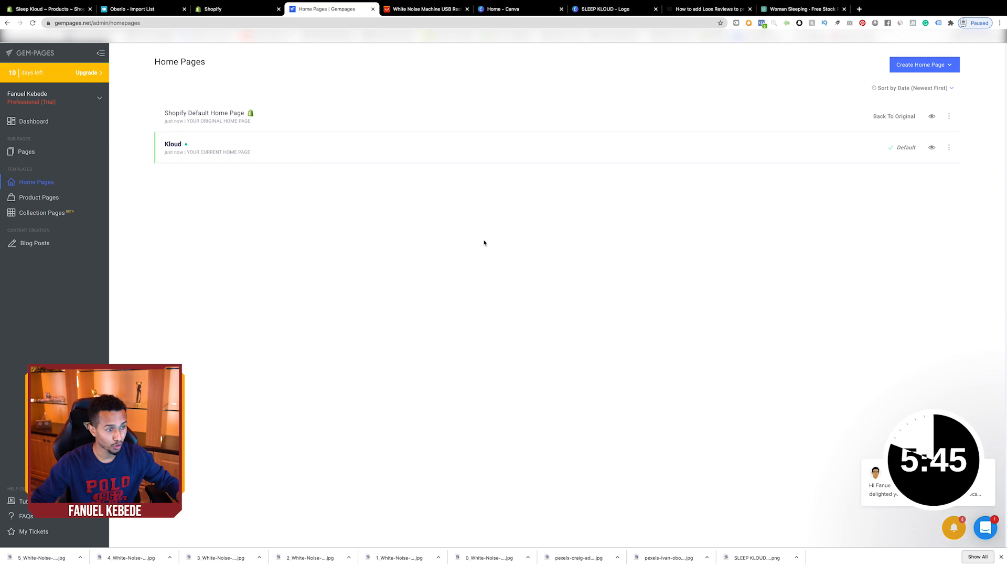
Turn off Header & Footer in the Kloud page's settings and apply the change
{"action": "left_click", "coordinate": [951, 149]}
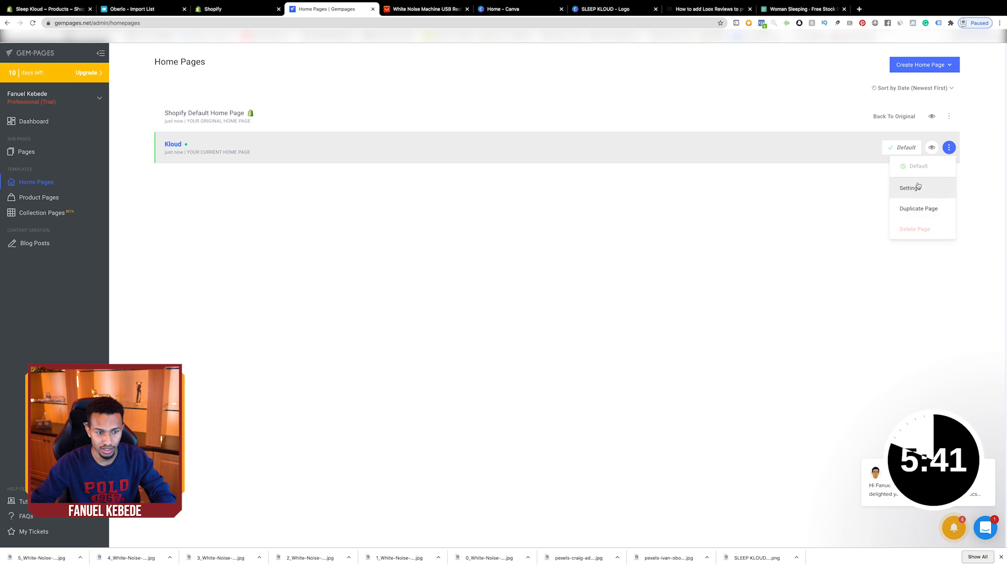
{"action": "left_click", "coordinate": [910, 187]}
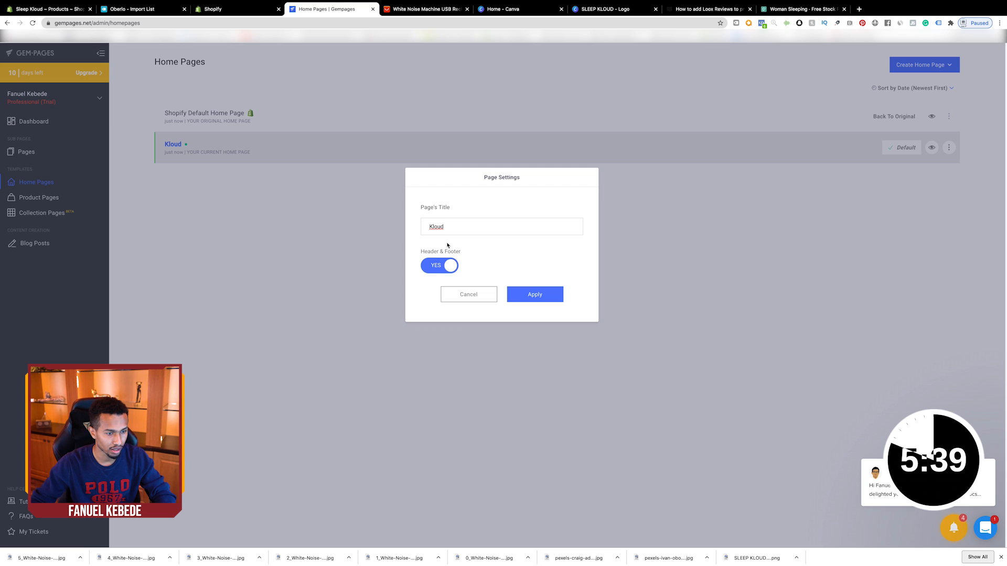
{"action": "left_click", "coordinate": [449, 266]}
{"action": "left_click", "coordinate": [539, 300]}
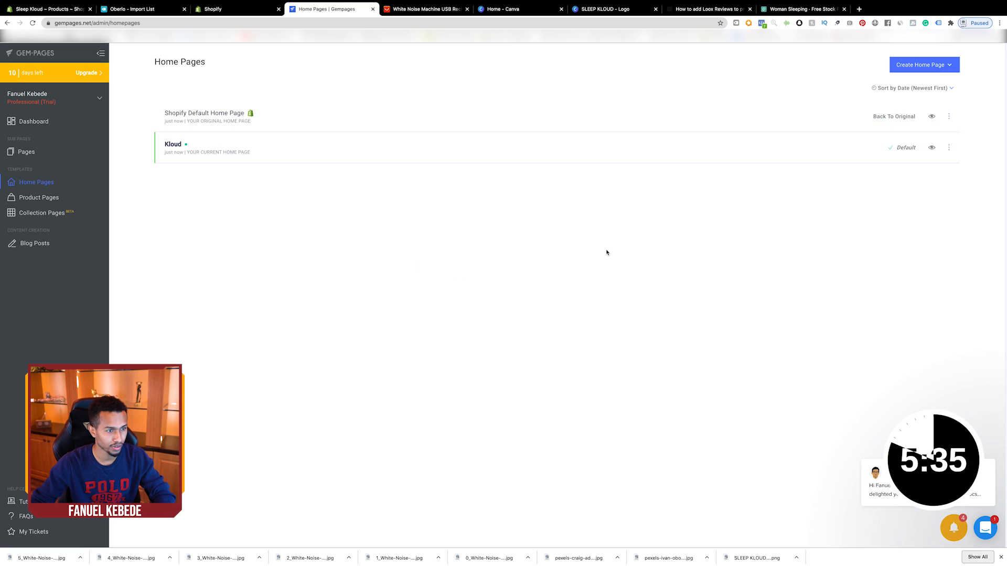
Preview the Kloud page in the storefront and check it from the hero banner to the customer reviews
{"action": "left_click", "coordinate": [932, 149]}
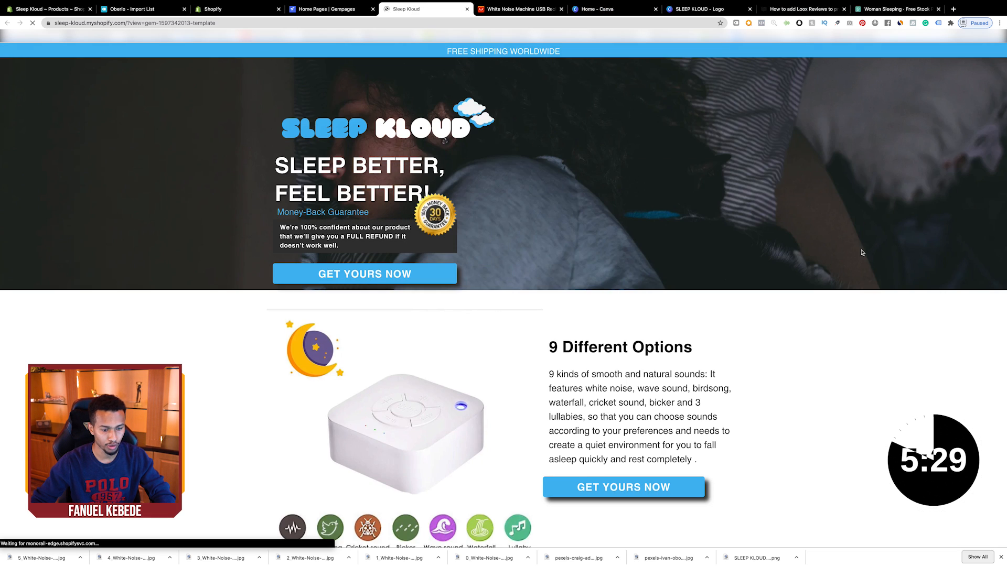
{"action": "scroll", "coordinate": [873, 280], "scroll_direction": "down", "scroll_amount": 6}
{"action": "scroll", "coordinate": [874, 280], "scroll_direction": "down", "scroll_amount": 15}
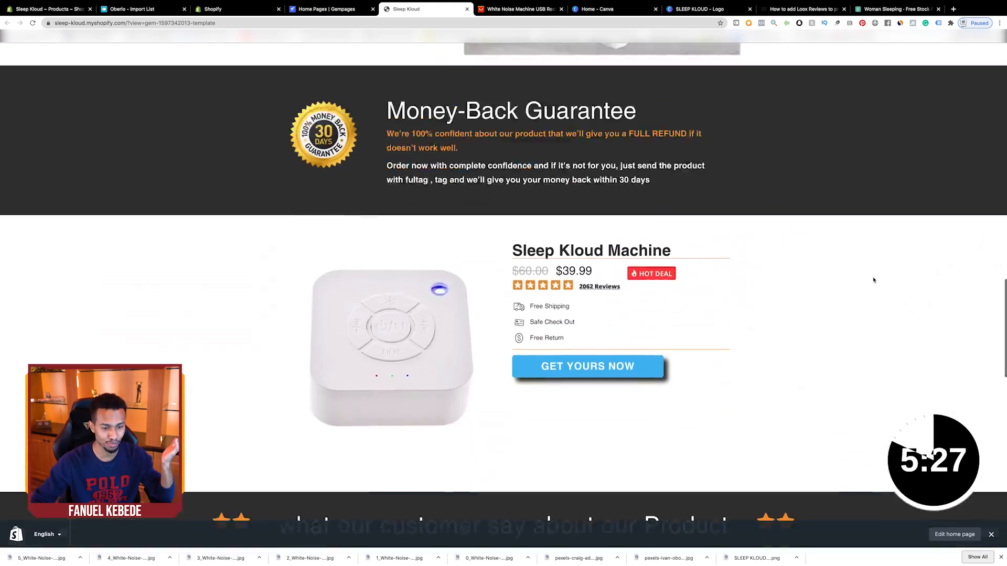
{"action": "scroll", "coordinate": [874, 280], "scroll_direction": "down", "scroll_amount": 8}
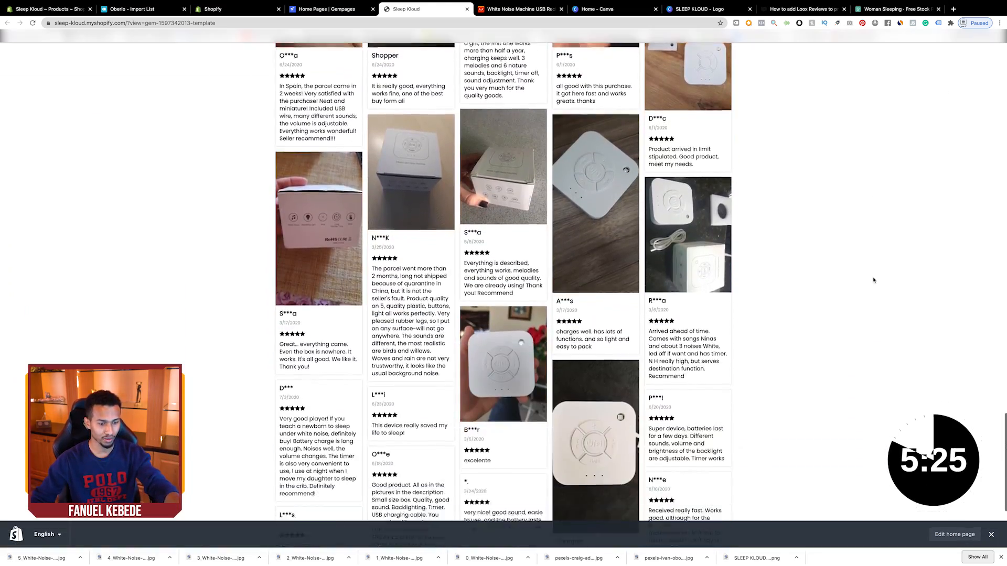
{"action": "scroll", "coordinate": [873, 280], "scroll_direction": "up", "scroll_amount": 20}
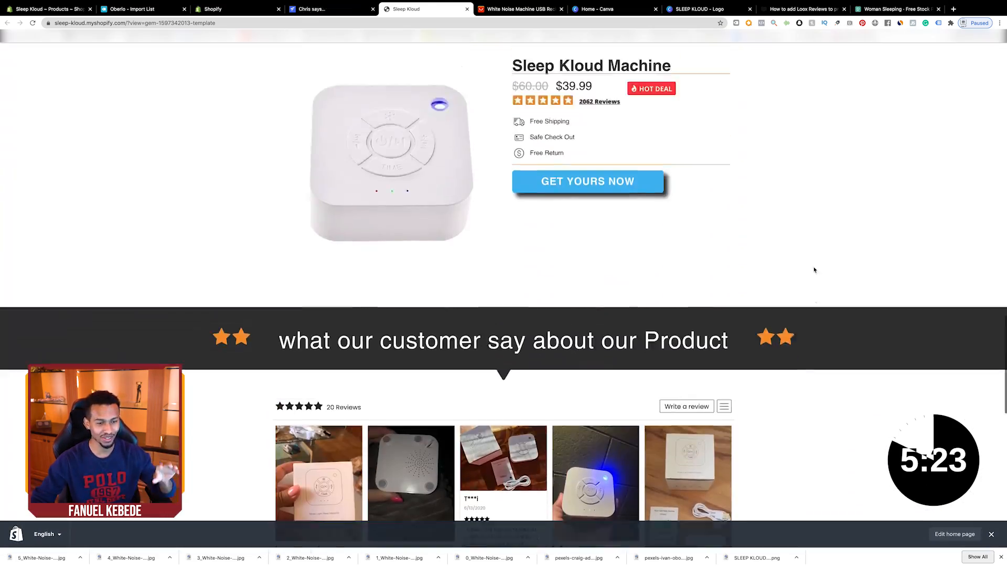
{"action": "scroll", "coordinate": [815, 270], "scroll_direction": "up", "scroll_amount": 3}
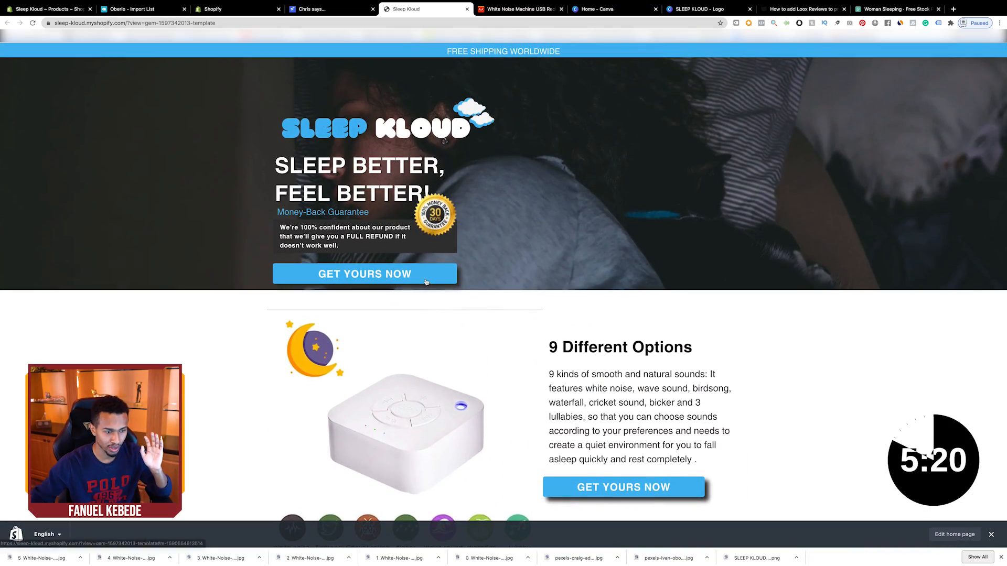
Test the hero banner's call-to-action link and the product section's purchase button through to checkout
{"action": "left_click", "coordinate": [426, 282]}
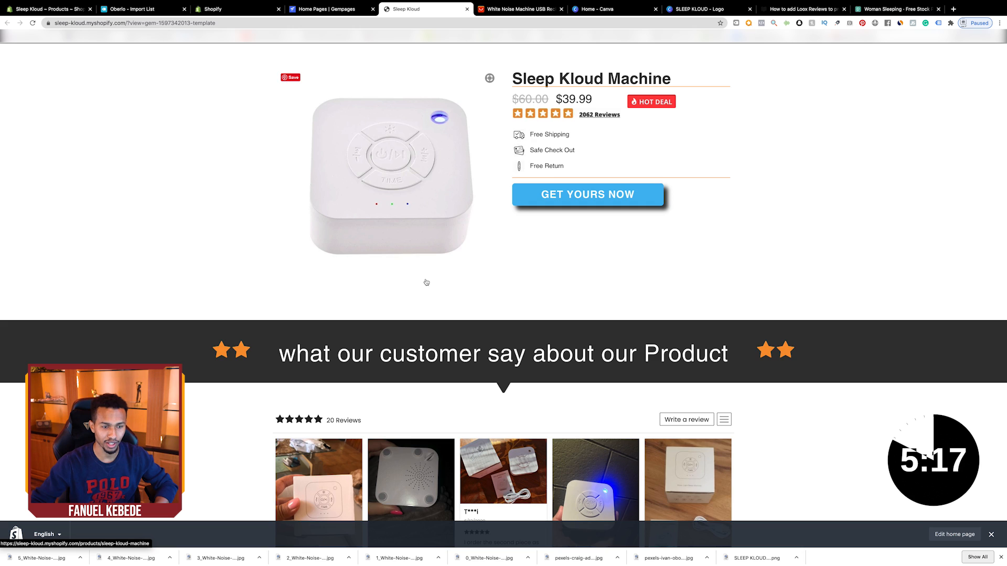
{"action": "scroll", "coordinate": [427, 282], "scroll_direction": "up", "scroll_amount": 1}
{"action": "left_click", "coordinate": [607, 261]}
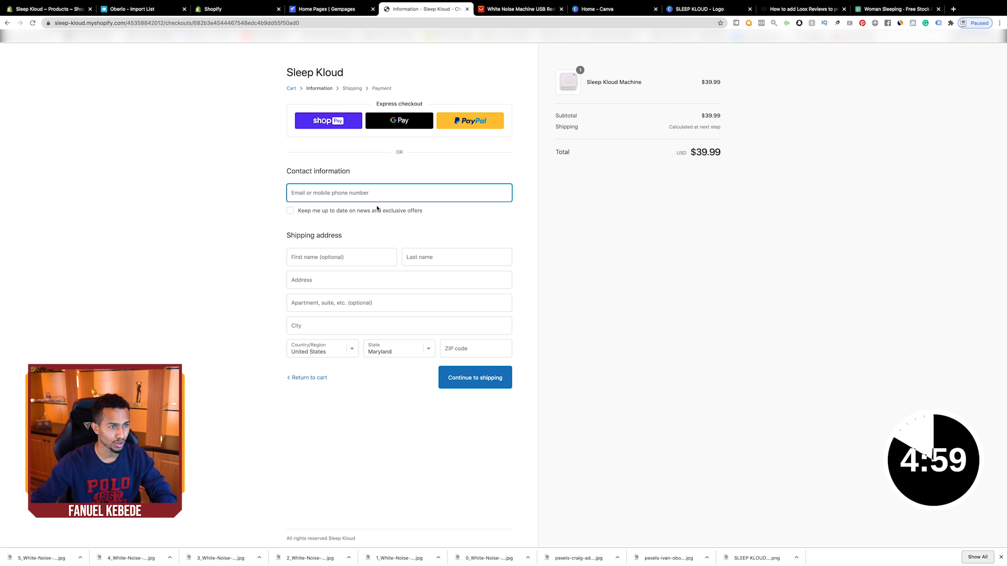
Switch to the Shopify admin and open the Debut theme's Checkout page for customization
{"action": "left_click", "coordinate": [235, 12]}
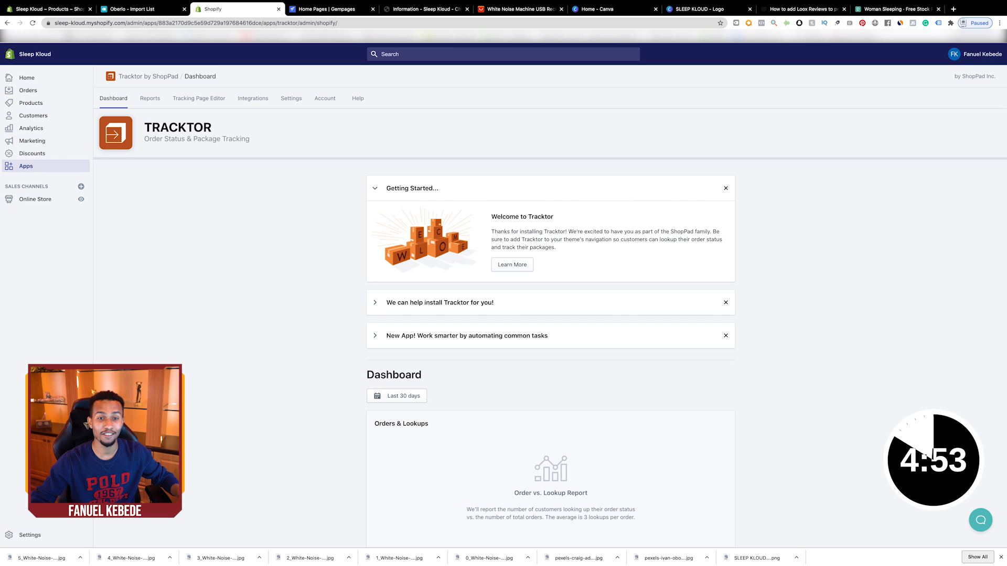
{"action": "left_click", "coordinate": [25, 534]}
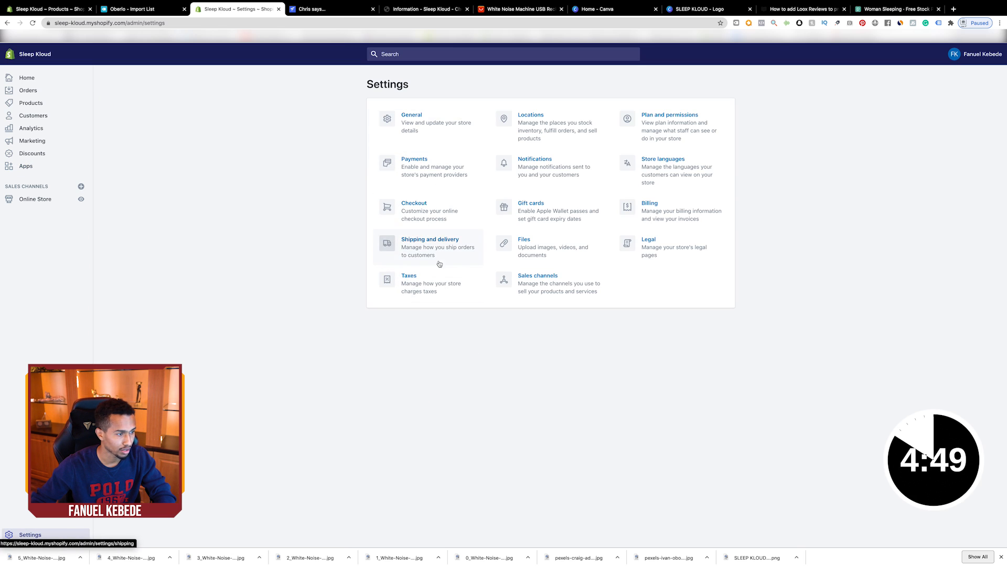
{"action": "left_click", "coordinate": [73, 200]}
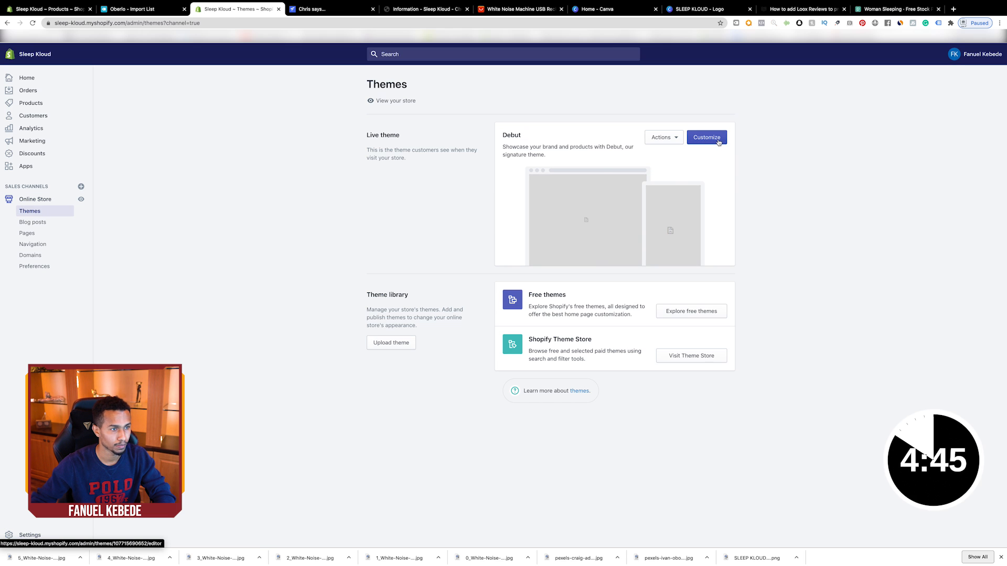
{"action": "left_click", "coordinate": [718, 139]}
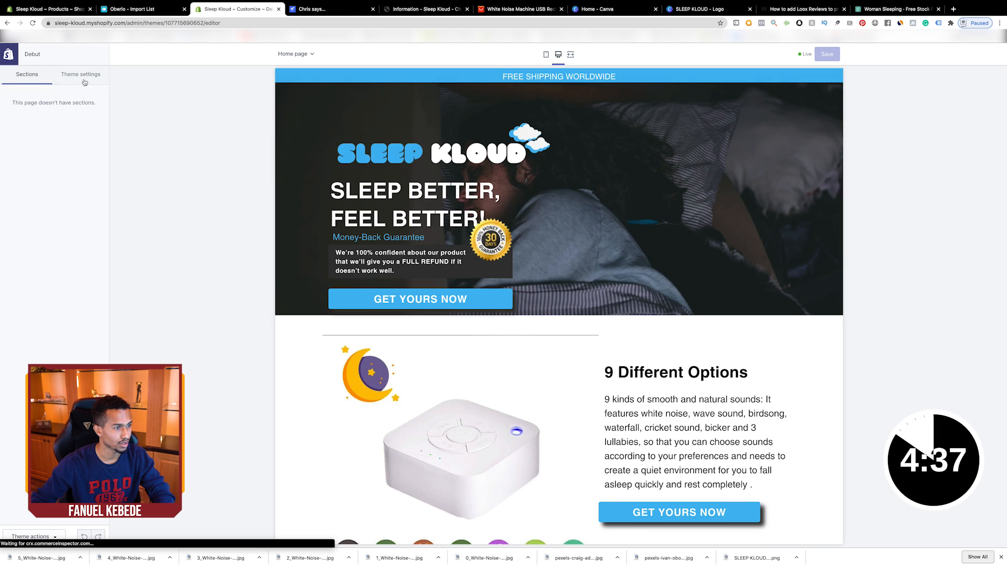
{"action": "left_click", "coordinate": [292, 54]}
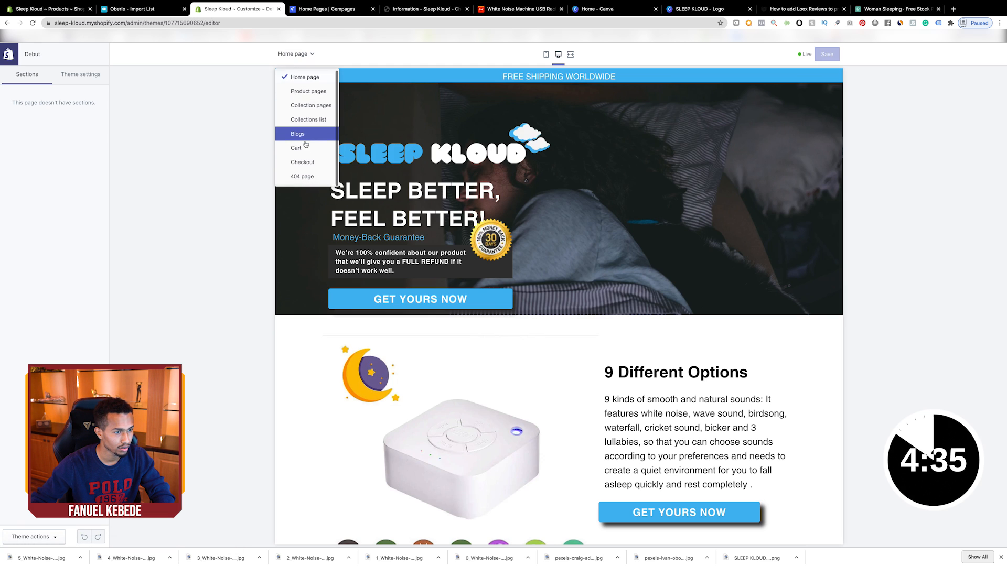
{"action": "left_click", "coordinate": [303, 162]}
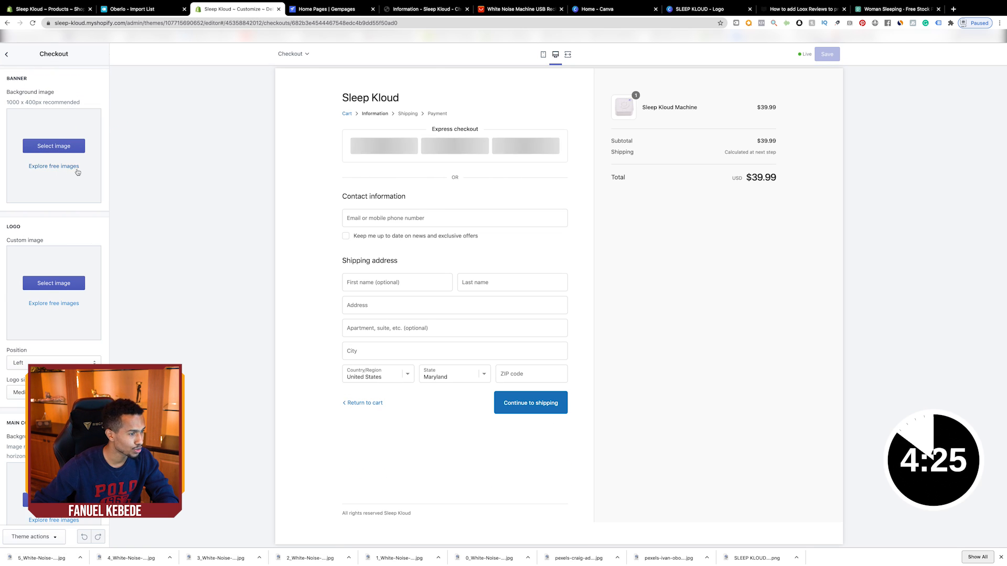
Upload the Sleep Kloud logo to the image library and preview it as the checkout page's custom logo
{"action": "left_click", "coordinate": [62, 284]}
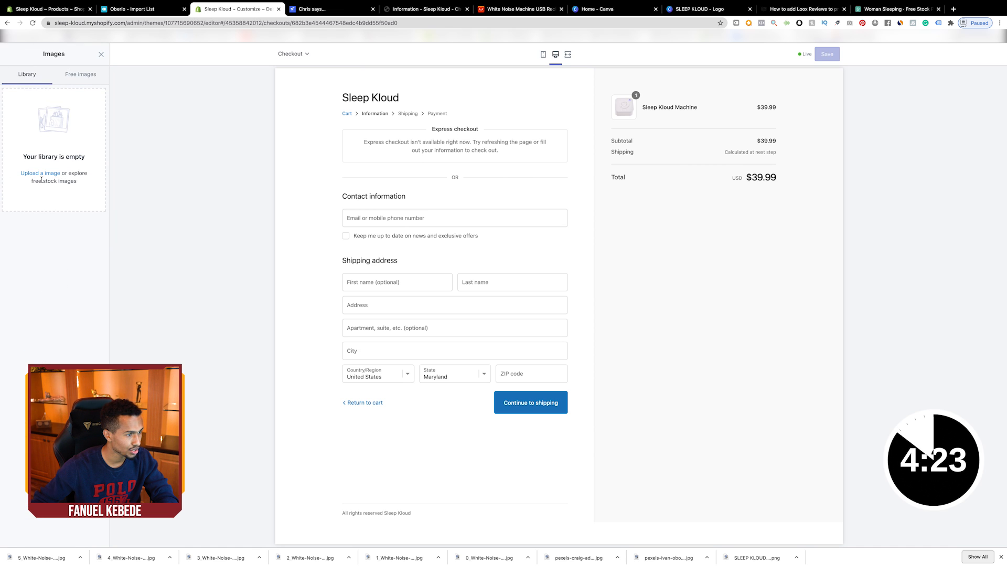
{"action": "left_click", "coordinate": [101, 55]}
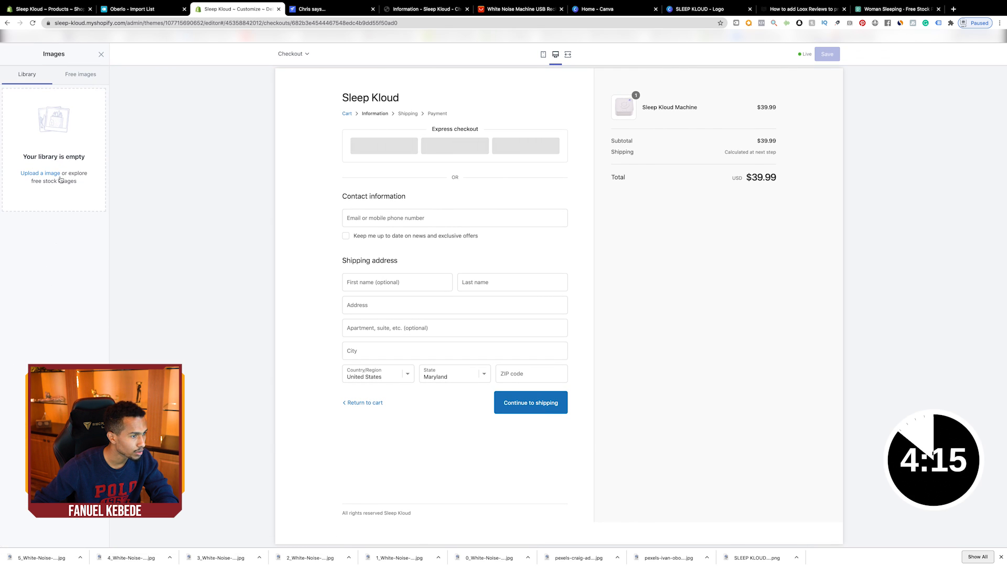
{"action": "left_click", "coordinate": [29, 173]}
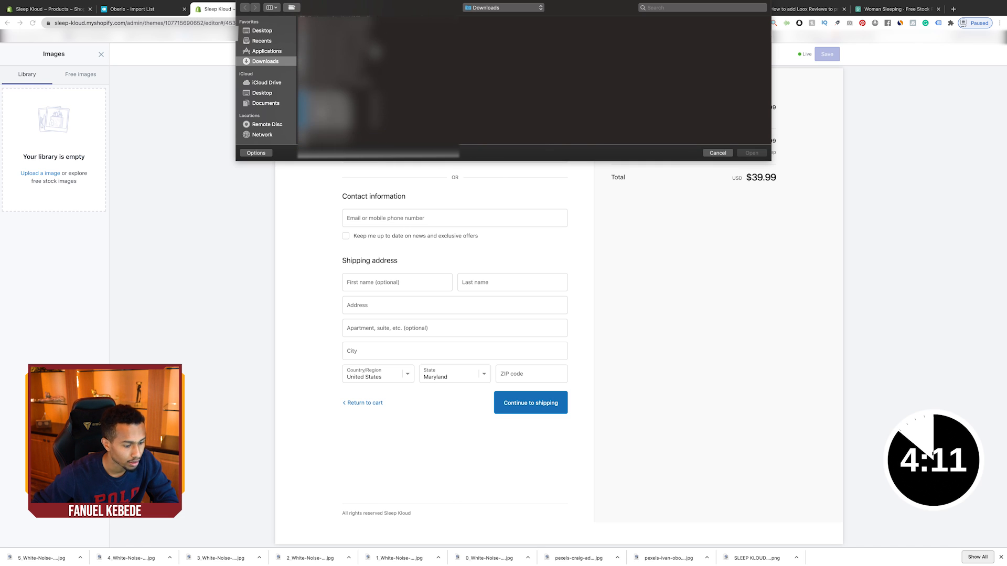
{"action": "key", "text": "s"}
{"action": "scroll", "coordinate": [338, 81], "scroll_direction": "down", "scroll_amount": 4}
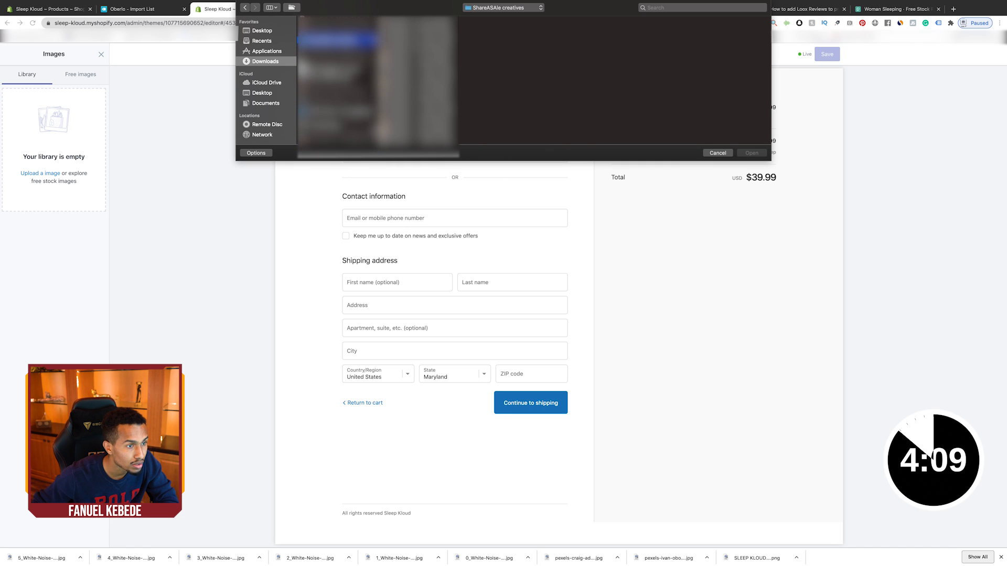
{"action": "left_click", "coordinate": [337, 71]}
{"action": "left_click", "coordinate": [747, 153]}
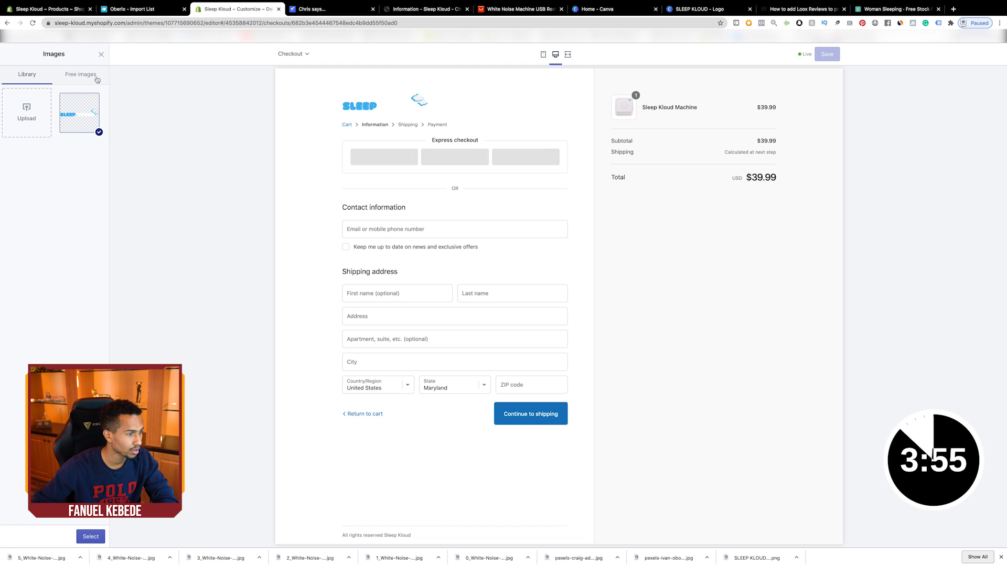
{"action": "left_click", "coordinate": [101, 55]}
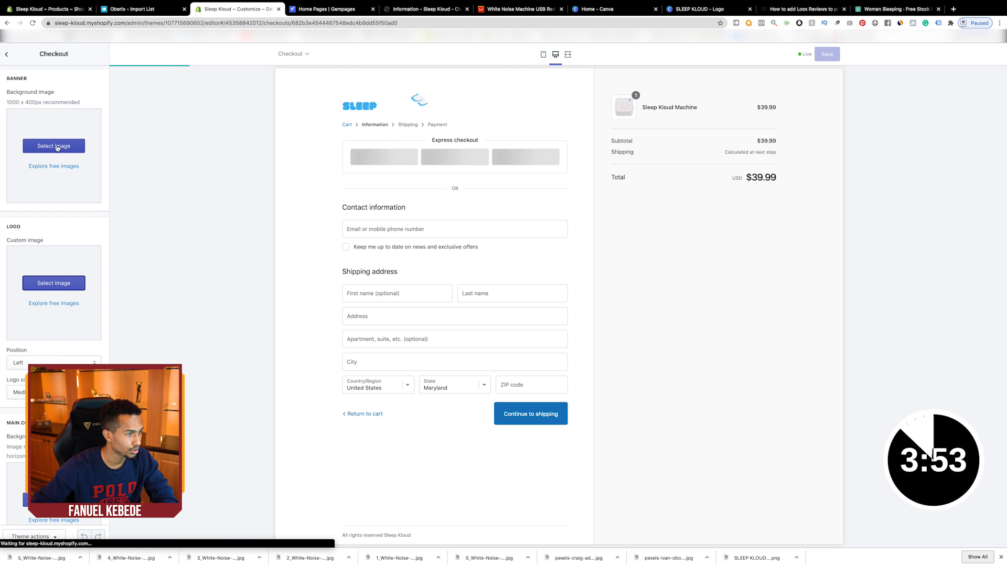
Search the free images for "sleep" and browse for a checkout banner background
{"action": "left_click", "coordinate": [54, 166]}
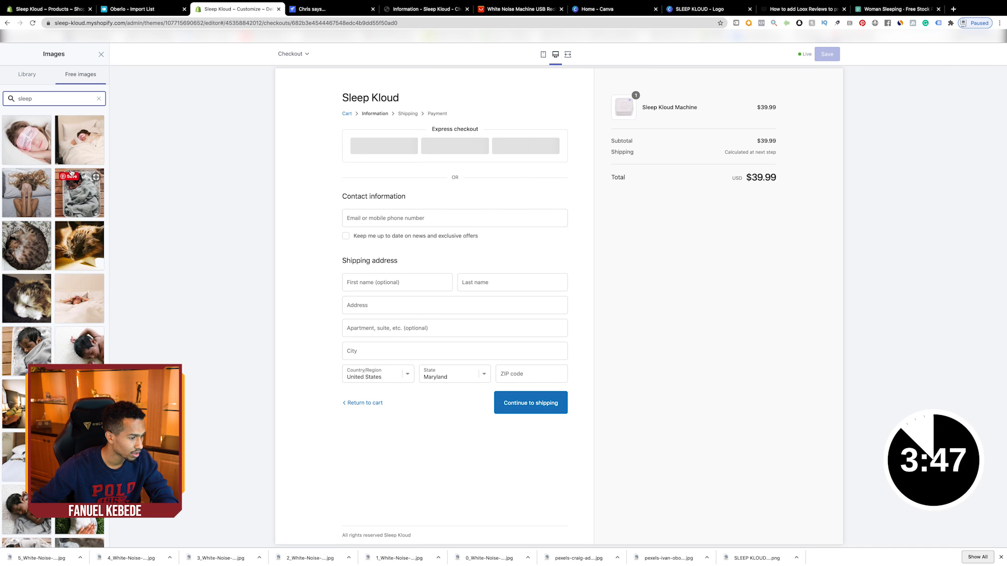
{"action": "scroll", "coordinate": [72, 172], "scroll_direction": "down", "scroll_amount": 5}
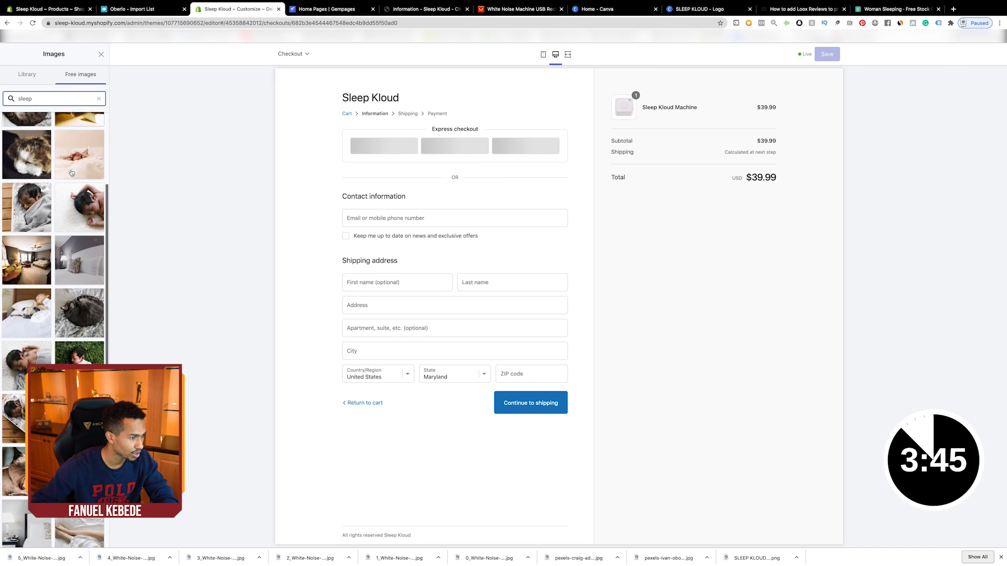
{"action": "scroll", "coordinate": [71, 172], "scroll_direction": "down", "scroll_amount": 5}
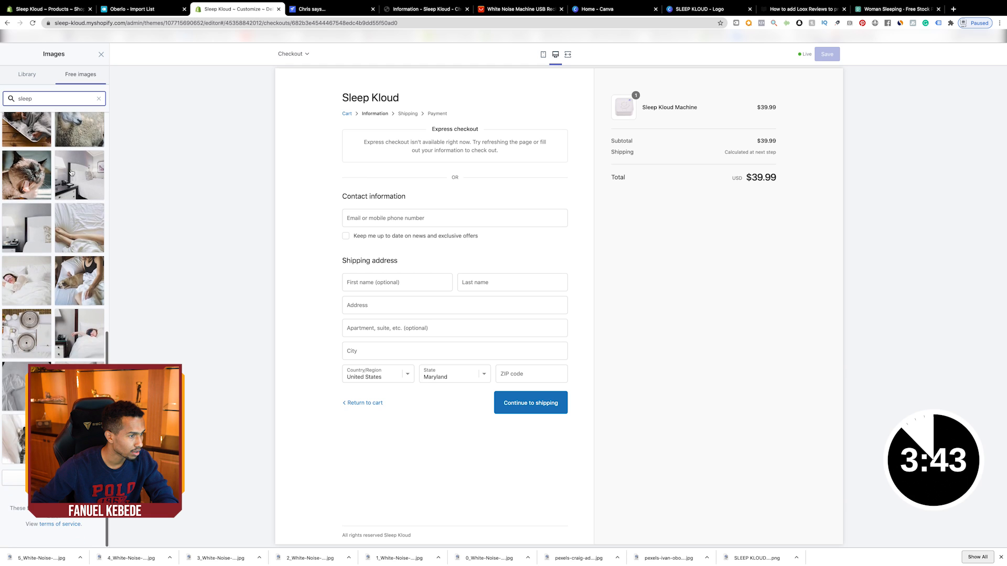
{"action": "scroll", "coordinate": [33, 238], "scroll_direction": "down", "scroll_amount": 5}
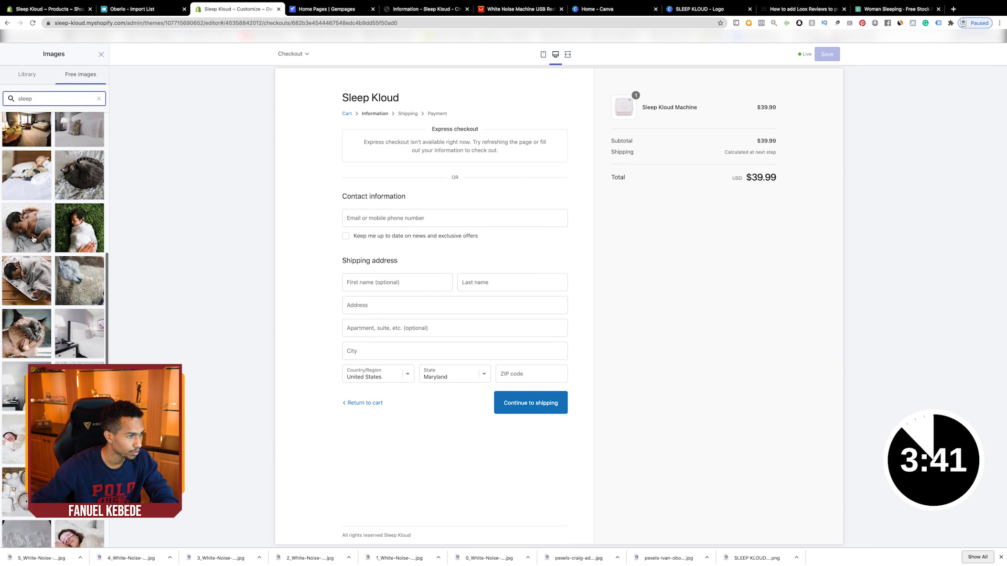
{"action": "scroll", "coordinate": [33, 239], "scroll_direction": "up", "scroll_amount": 5}
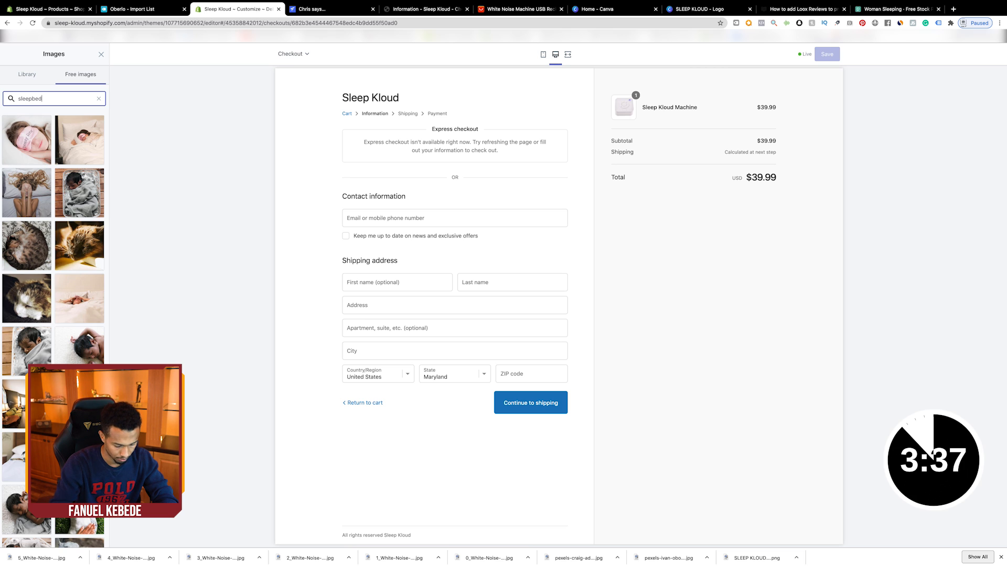
Search the free images for "bed" and try one of the photos as the checkout banner background
{"action": "left_click_drag", "start_coordinate": [49, 100], "coordinate": [0, 98]}
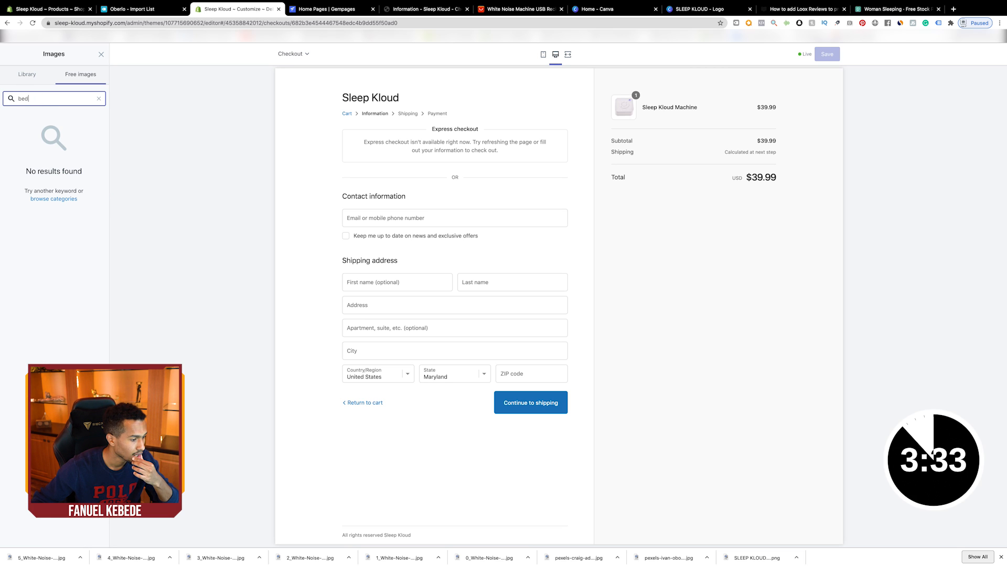
{"action": "type", "text": "bed"}
{"action": "scroll", "coordinate": [44, 212], "scroll_direction": "down", "scroll_amount": 1}
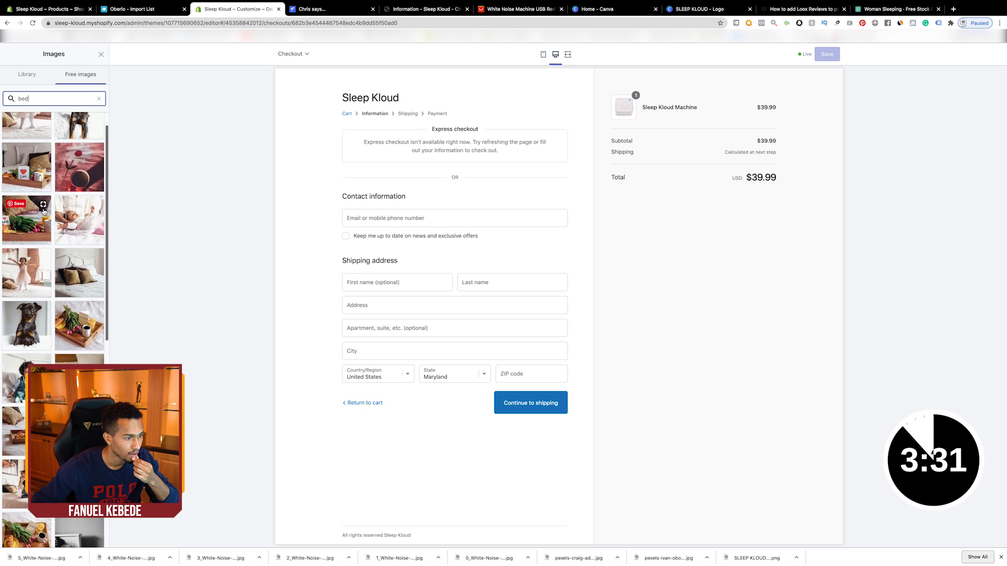
{"action": "scroll", "coordinate": [44, 211], "scroll_direction": "down", "scroll_amount": 10}
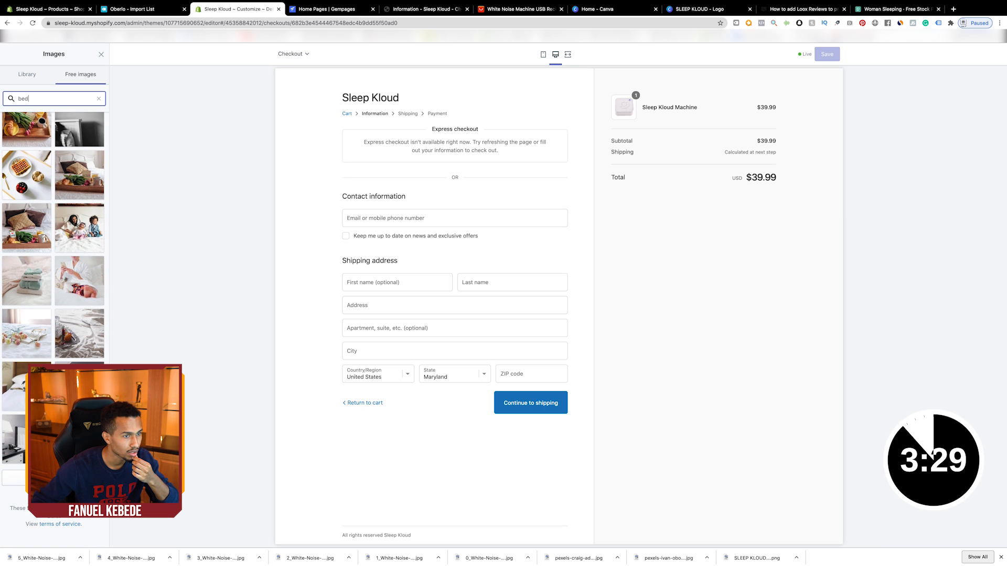
{"action": "left_click", "coordinate": [80, 435]}
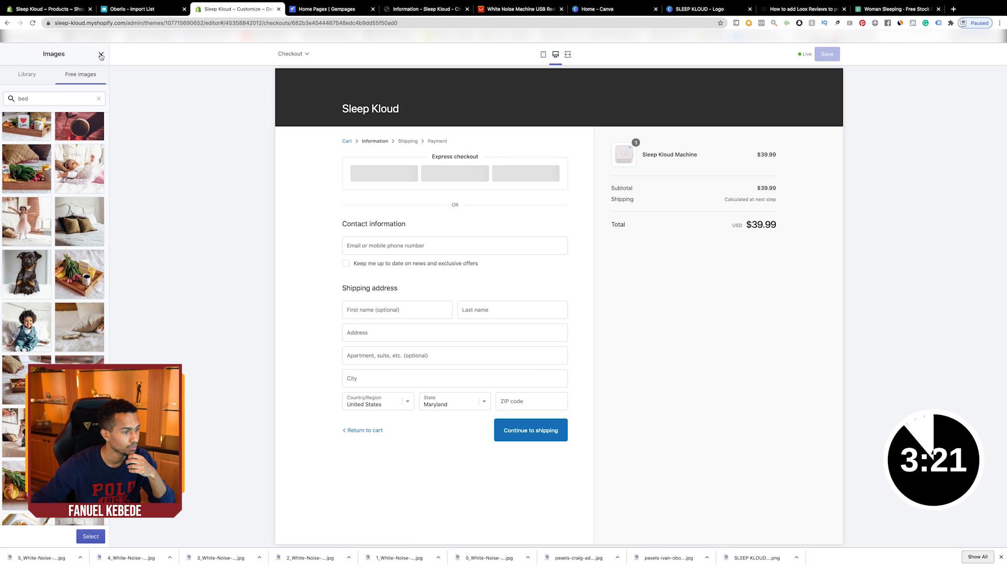
{"action": "left_click", "coordinate": [101, 55]}
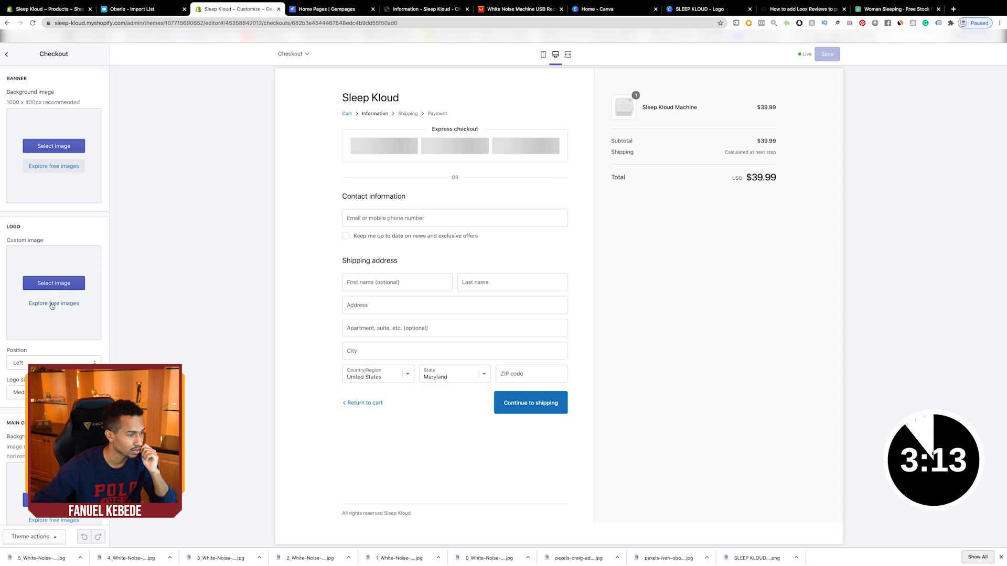
Set the Sleep Kloud logo from the image library as the checkout page's custom logo
{"action": "left_click", "coordinate": [65, 282]}
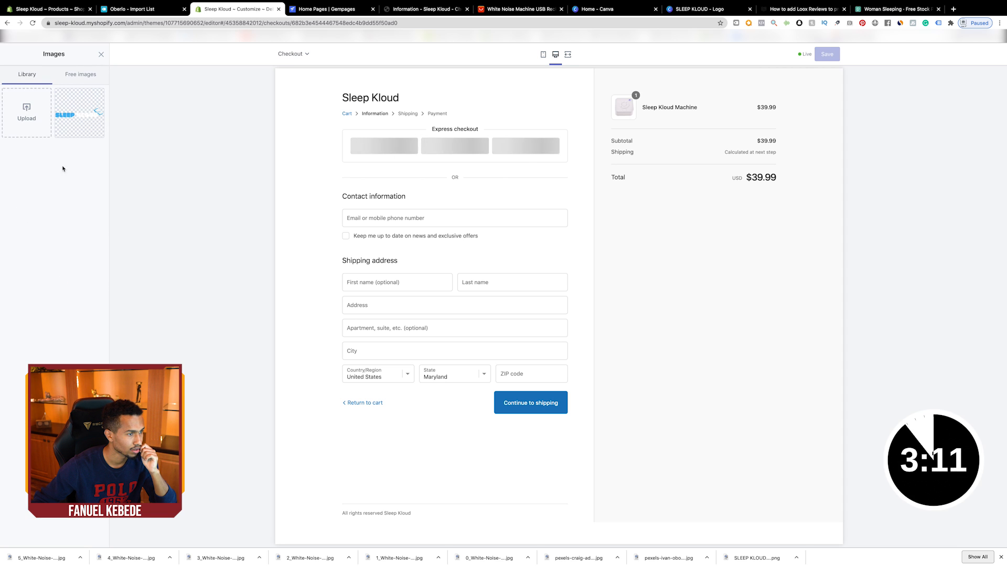
{"action": "left_click", "coordinate": [66, 125]}
{"action": "left_click", "coordinate": [95, 528]}
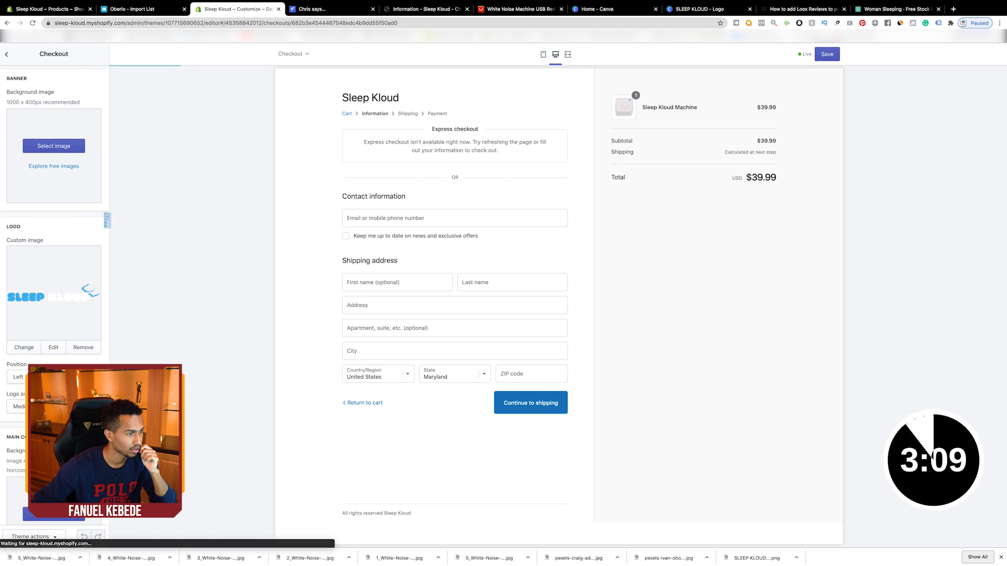
Search the free images for "bedroom" and set the black-and-white bedroom photo as the checkout banner background
{"action": "left_click", "coordinate": [54, 166]}
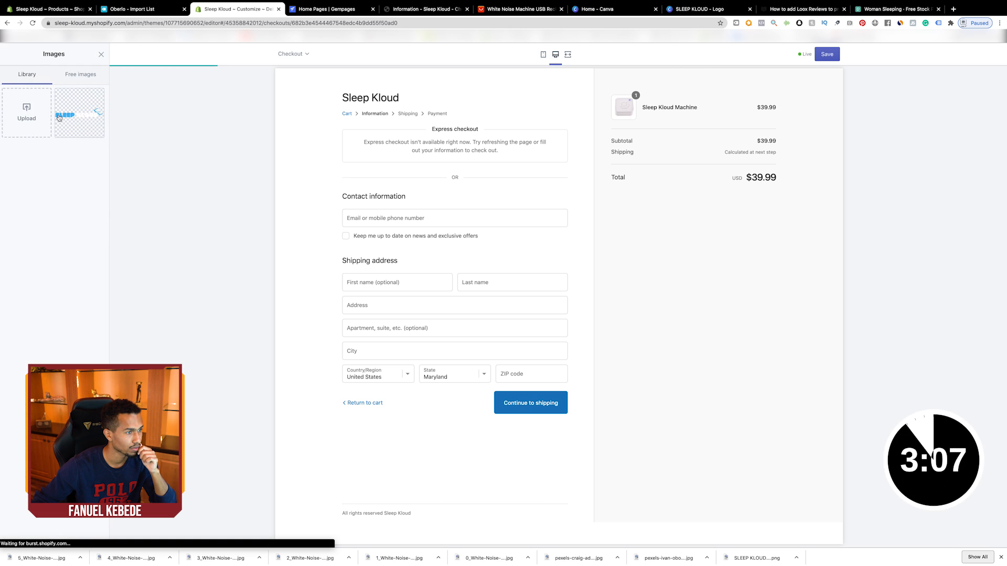
{"action": "scroll", "coordinate": [68, 263], "scroll_direction": "down", "scroll_amount": 2}
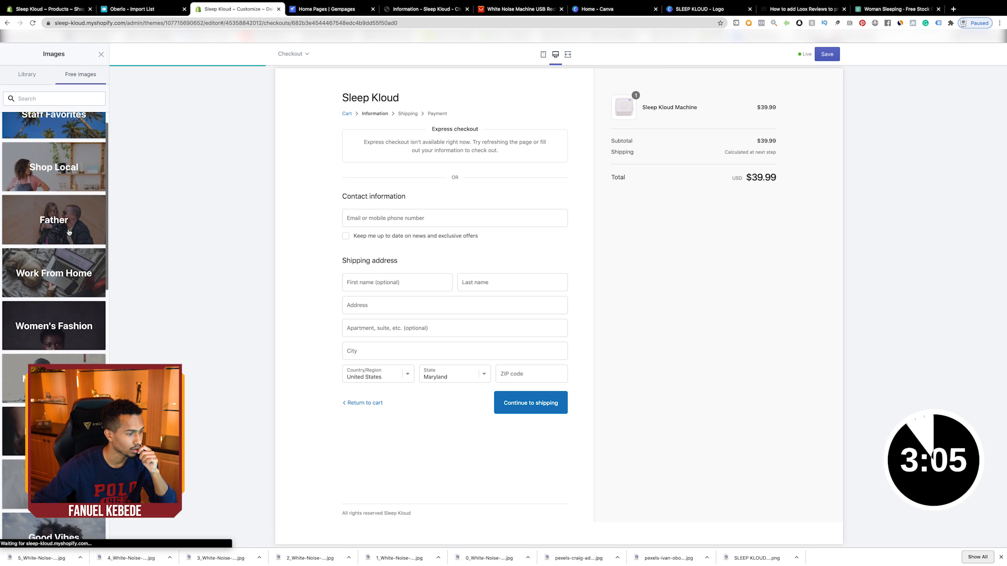
{"action": "scroll", "coordinate": [68, 293], "scroll_direction": "up", "scroll_amount": 2}
{"action": "left_click", "coordinate": [53, 98]}
{"action": "type", "text": "bed"}
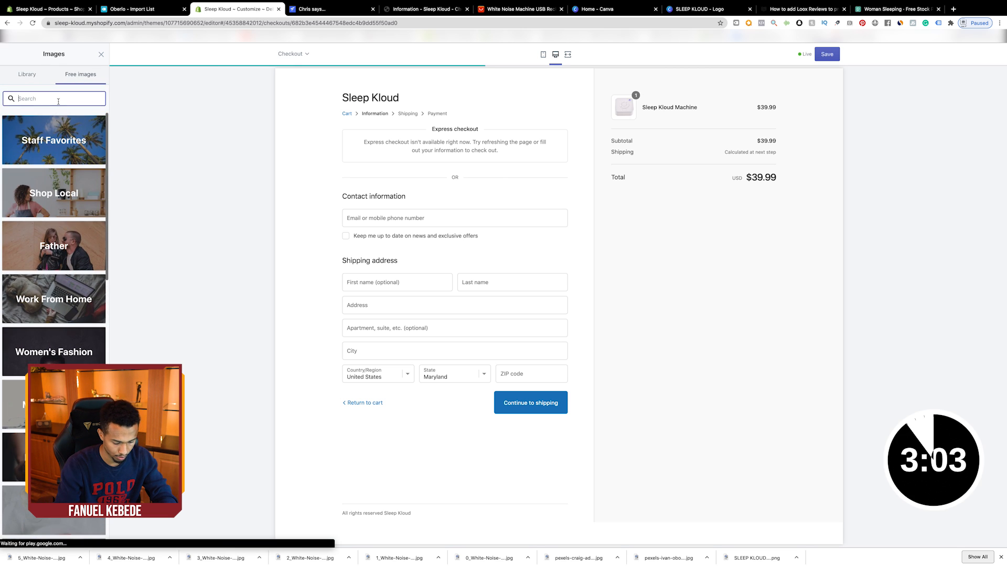
{"action": "type", "text": "room"}
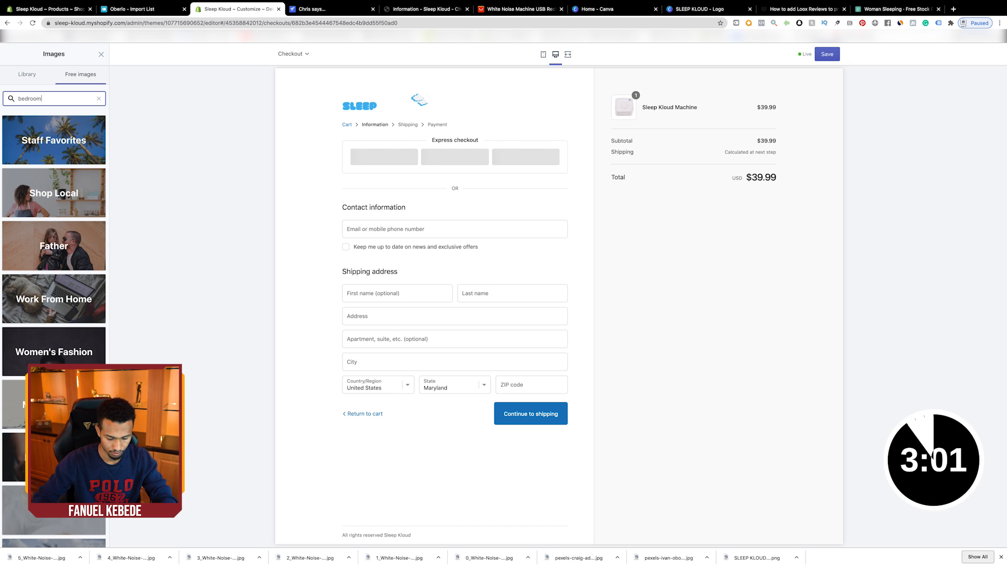
{"action": "scroll", "coordinate": [77, 227], "scroll_direction": "down", "scroll_amount": 5}
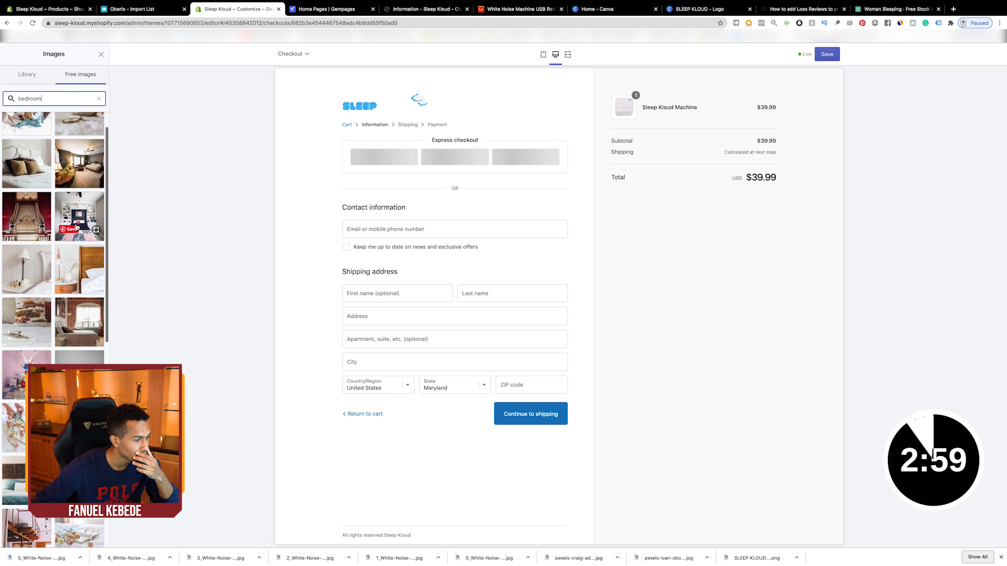
{"action": "left_click", "coordinate": [76, 234]}
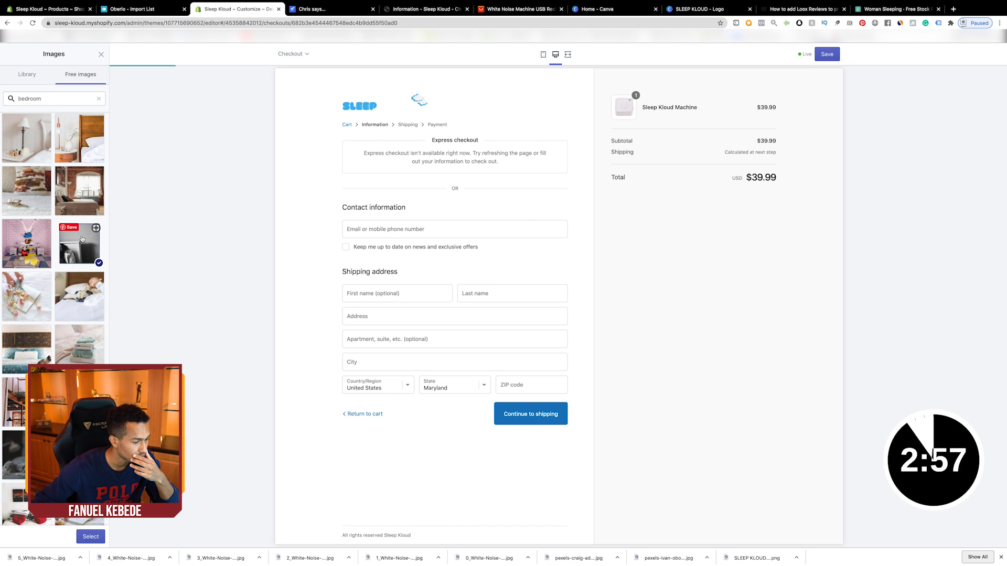
{"action": "left_click", "coordinate": [90, 536]}
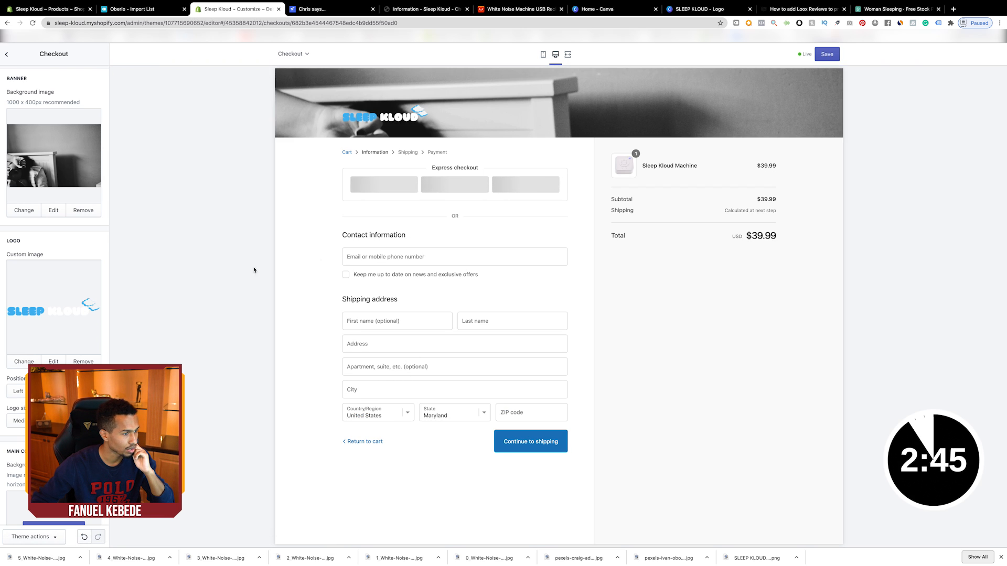
Check the banner image's edit dialog and inspect the checkout preview from the banner to the shipping form
{"action": "left_click", "coordinate": [53, 210]}
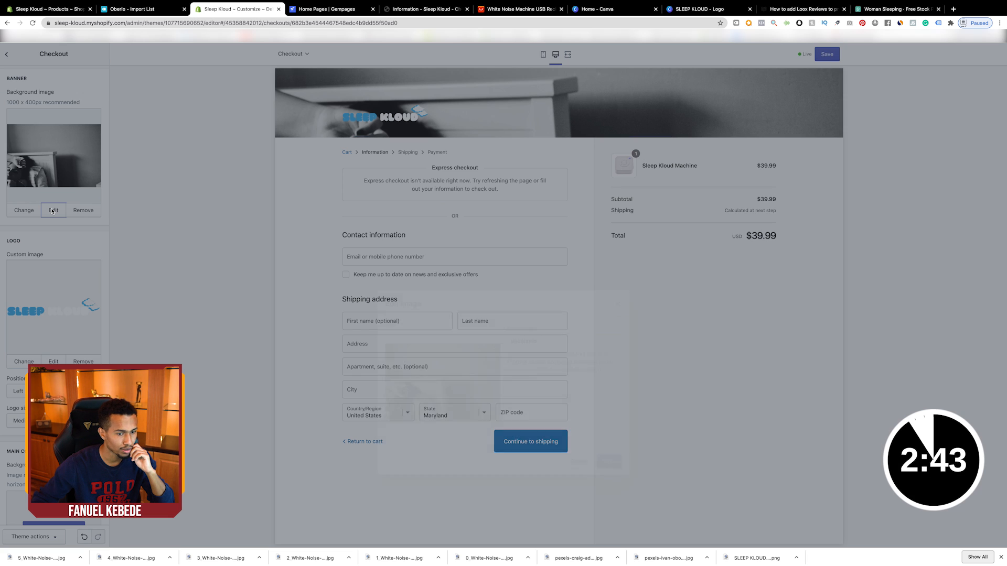
{"action": "left_click", "coordinate": [619, 229]}
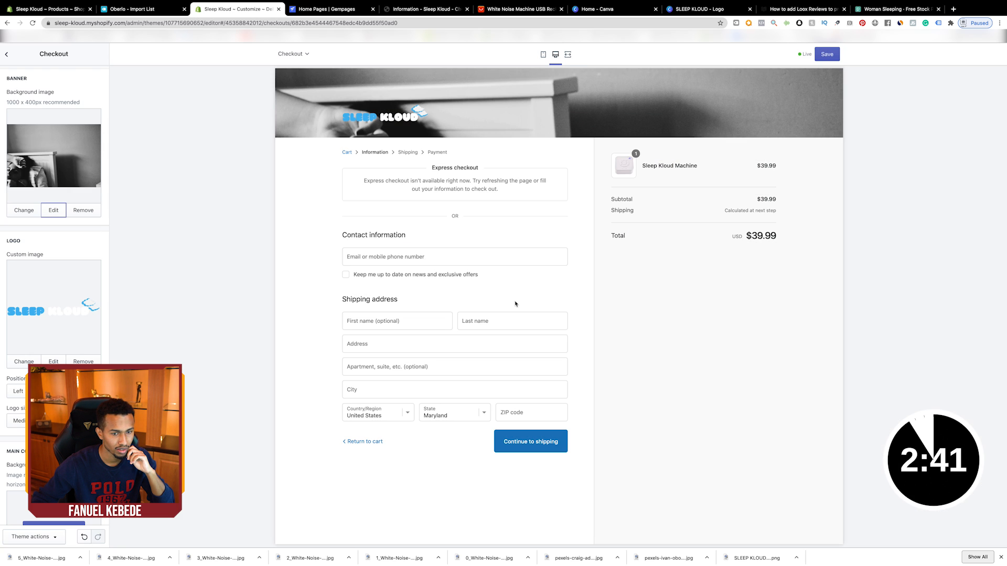
{"action": "scroll", "coordinate": [512, 302], "scroll_direction": "down", "scroll_amount": 1}
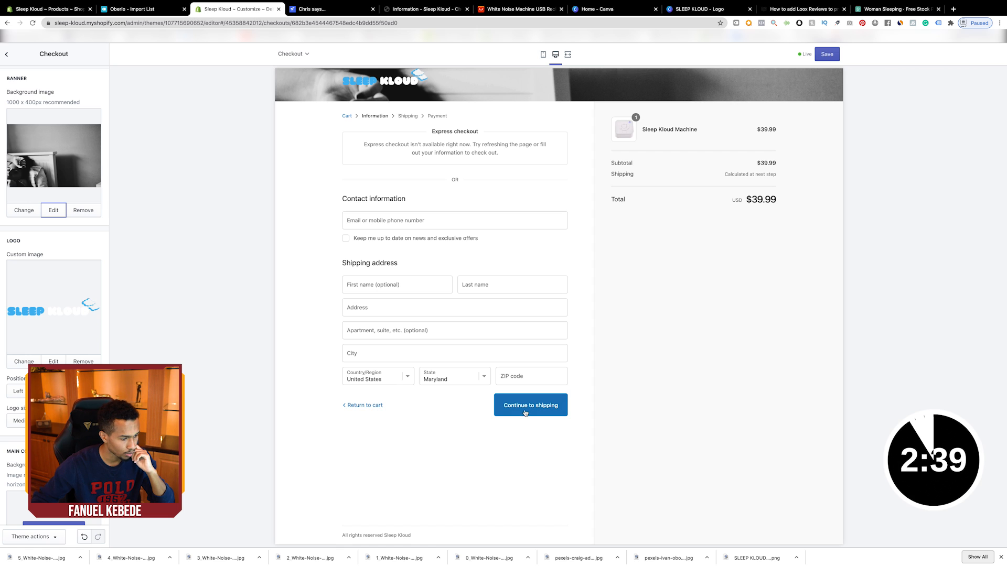
{"action": "scroll", "coordinate": [249, 383], "scroll_direction": "up", "scroll_amount": 1}
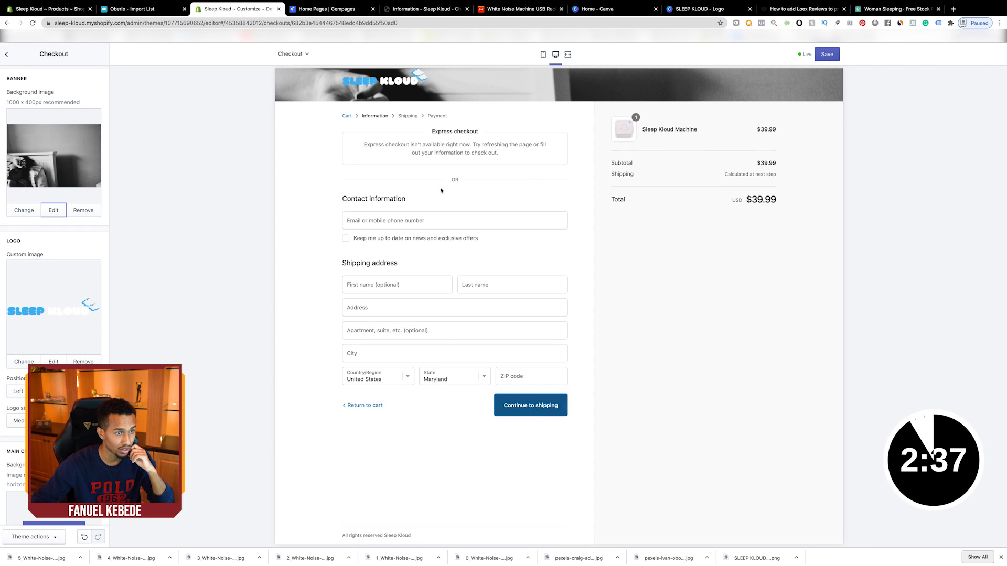
Switch to GemPages, open the Kloud home page in the editor and copy the hero banner button's background color code
{"action": "left_click", "coordinate": [305, 10]}
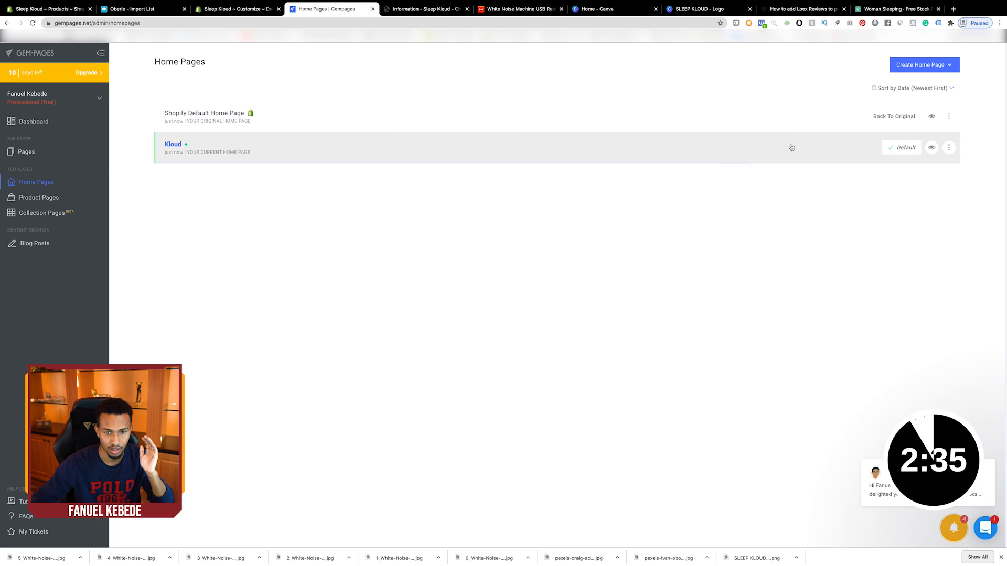
{"action": "left_click", "coordinate": [874, 155]}
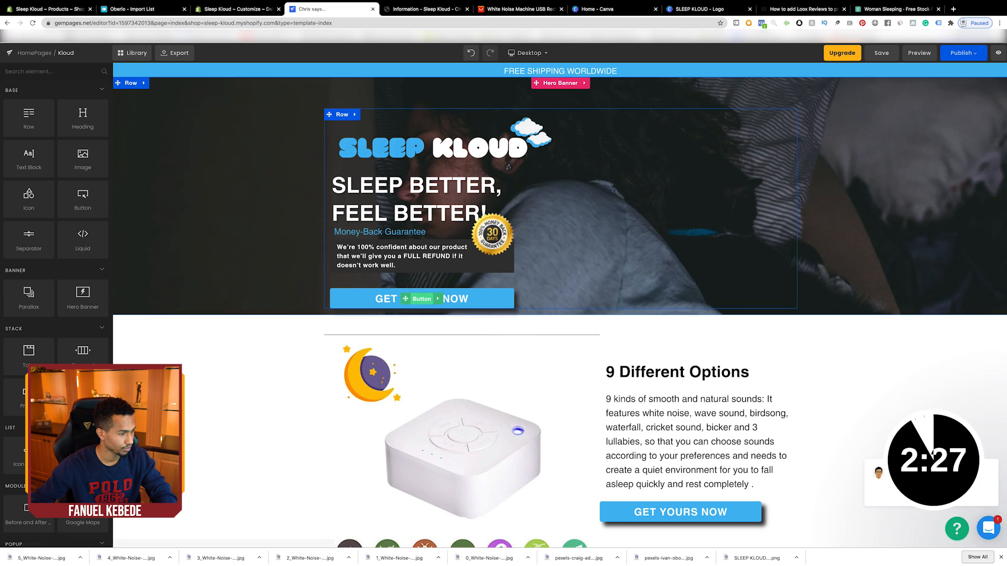
{"action": "left_click", "coordinate": [422, 298]}
{"action": "scroll", "coordinate": [46, 311], "scroll_direction": "down", "scroll_amount": 3}
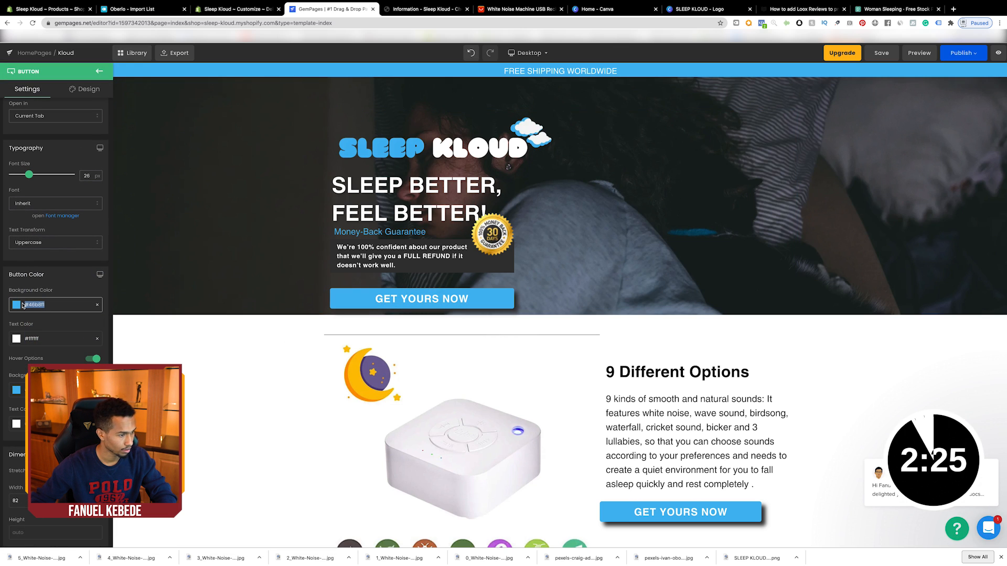
Switch back to the Shopify theme editor and reopen the Debut theme's Checkout settings at the color options
{"action": "left_click", "coordinate": [236, 9]}
{"action": "scroll", "coordinate": [63, 236], "scroll_direction": "down", "scroll_amount": 5}
{"action": "scroll", "coordinate": [72, 136], "scroll_direction": "up", "scroll_amount": 5}
{"action": "left_click", "coordinate": [6, 55]}
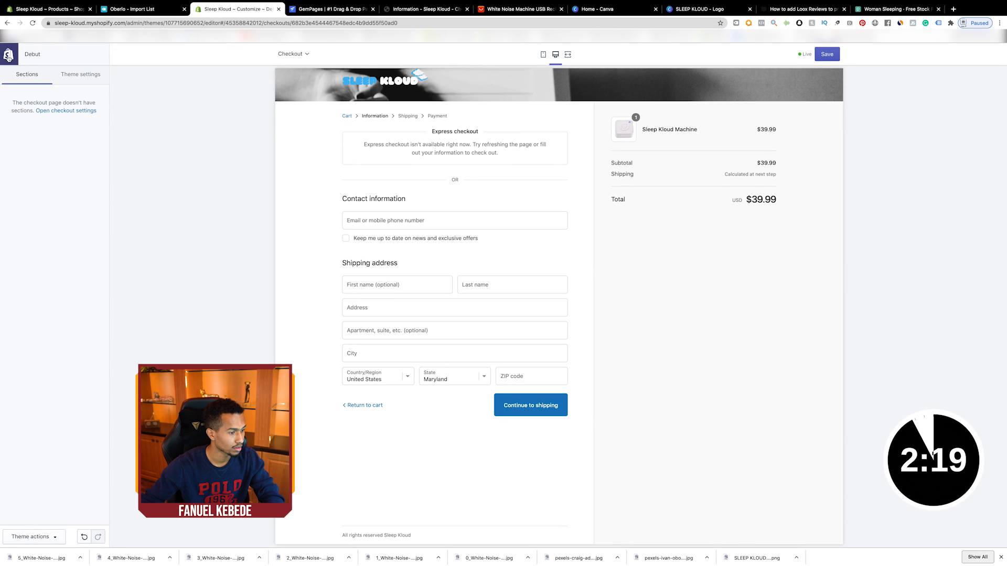
{"action": "left_click", "coordinate": [90, 82]}
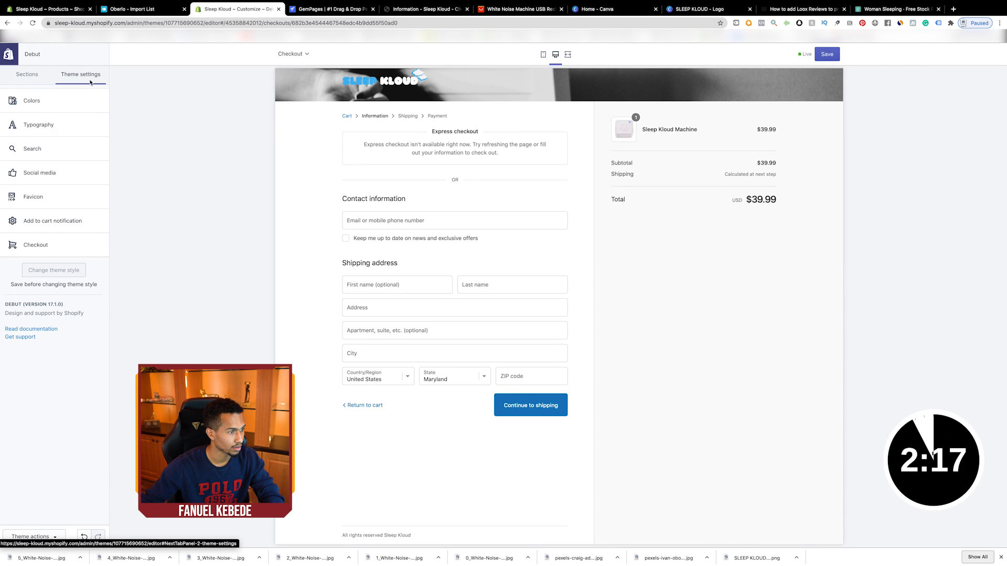
{"action": "left_click", "coordinate": [50, 246]}
{"action": "scroll", "coordinate": [51, 246], "scroll_direction": "down", "scroll_amount": 10}
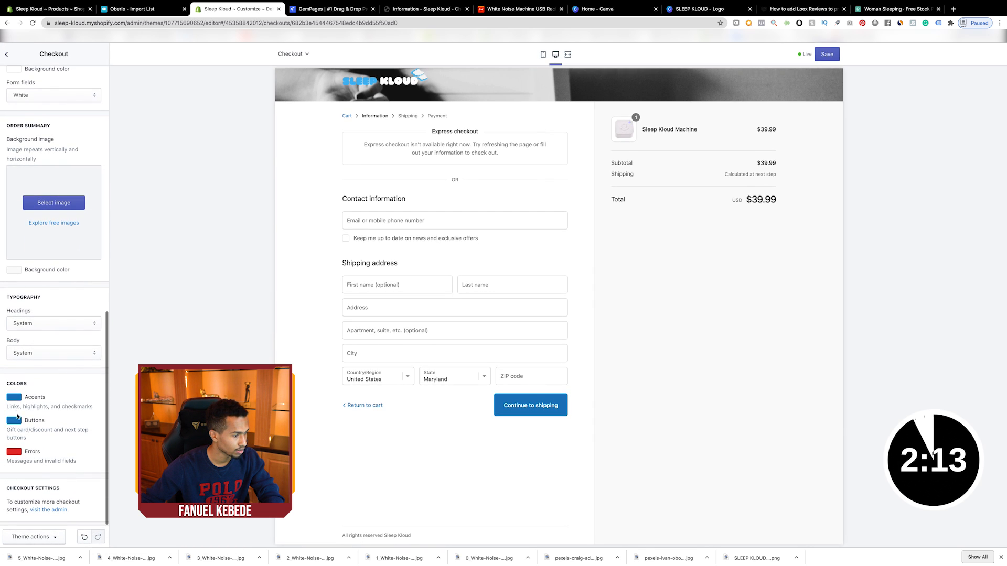
Set the checkout page's Buttons color to #46B8F1
{"action": "left_click", "coordinate": [16, 399]}
{"action": "left_click", "coordinate": [16, 398]}
{"action": "left_click", "coordinate": [21, 422]}
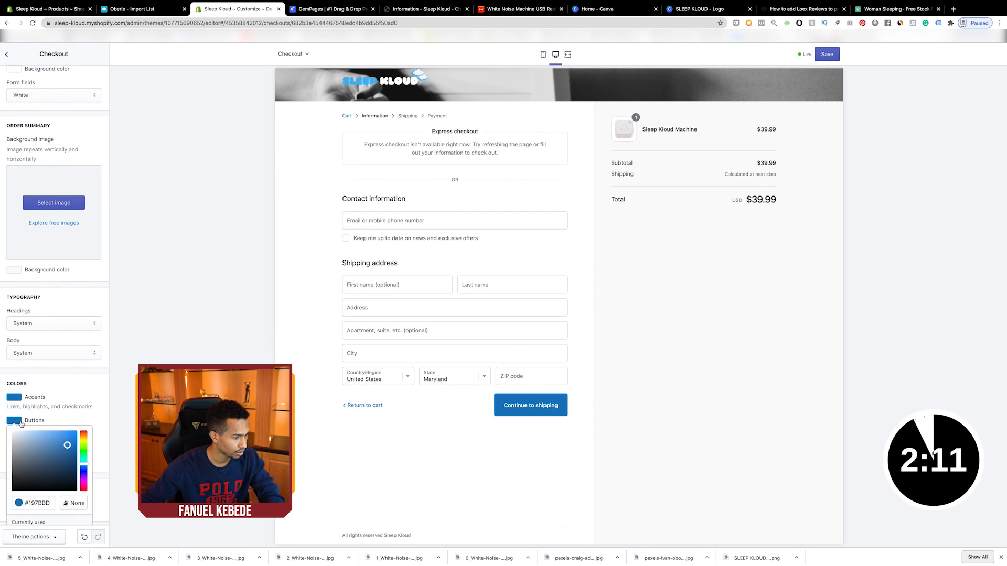
{"action": "left_click_drag", "start_coordinate": [52, 503], "coordinate": [23, 501]}
{"action": "type", "text": "#46B8F1"}
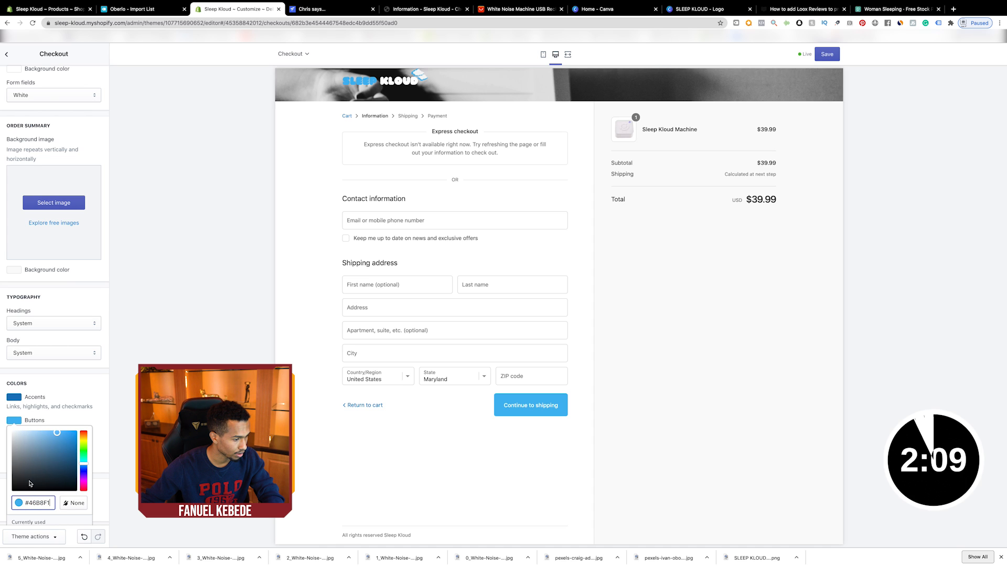
Set the checkout page's Accents color to #46B8F1 and save the theme changes
{"action": "left_click", "coordinate": [37, 400]}
{"action": "left_click", "coordinate": [17, 400]}
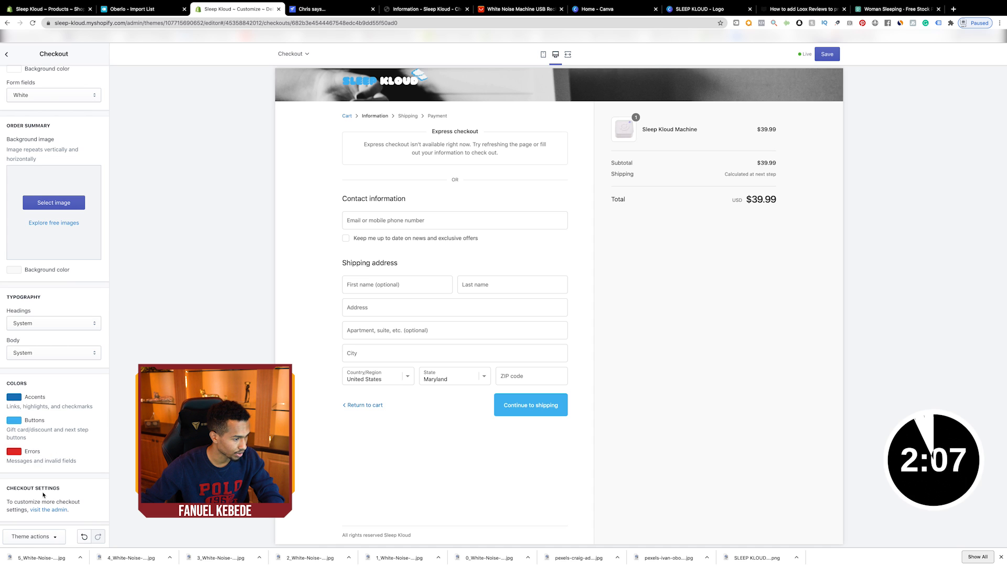
{"action": "left_click", "coordinate": [17, 400]}
{"action": "left_click_drag", "start_coordinate": [51, 480], "coordinate": [21, 479]}
{"action": "type", "text": "#46B8F1"}
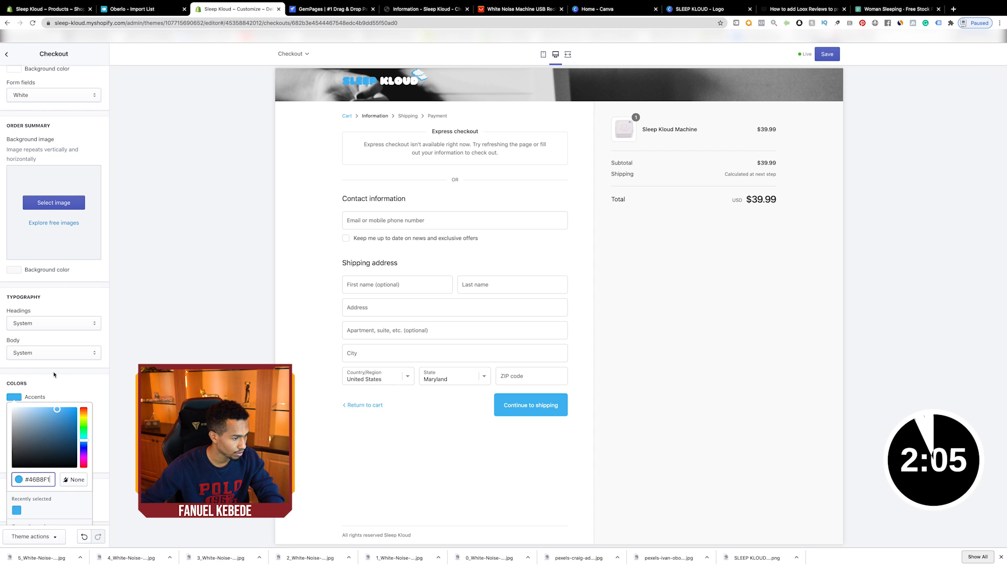
{"action": "left_click", "coordinate": [55, 378]}
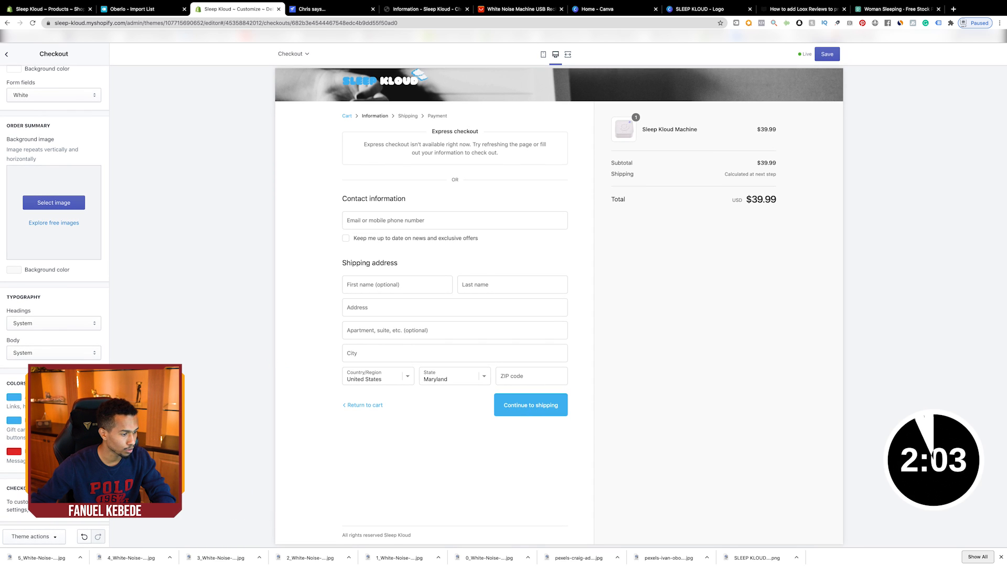
{"action": "scroll", "coordinate": [52, 210], "scroll_direction": "up", "scroll_amount": 3}
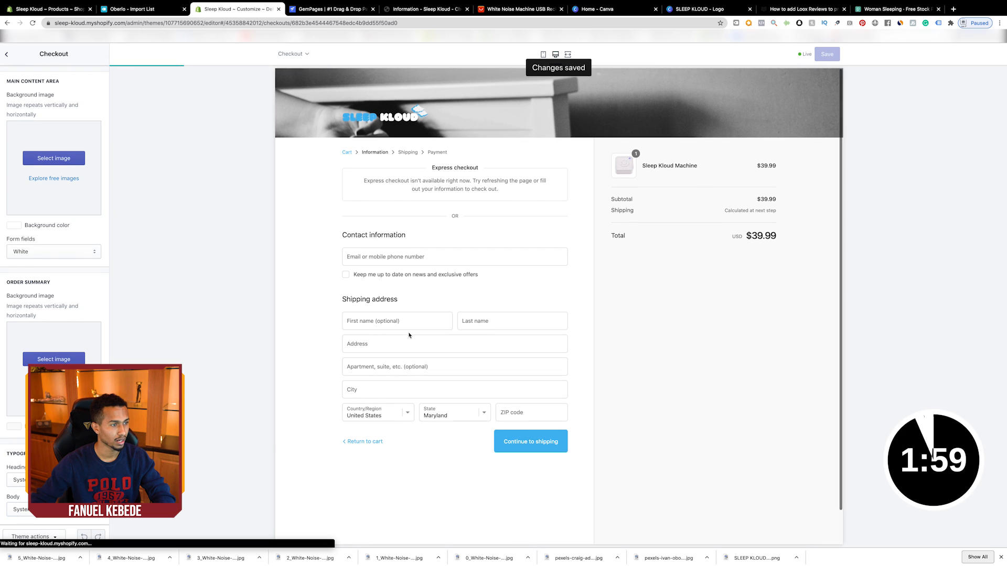
Switch to the Sleep Kloud storefront, open its home page and review it from the hero banner down to the customer reviews and footer
{"action": "left_click", "coordinate": [410, 8]}
{"action": "left_click", "coordinate": [305, 78]}
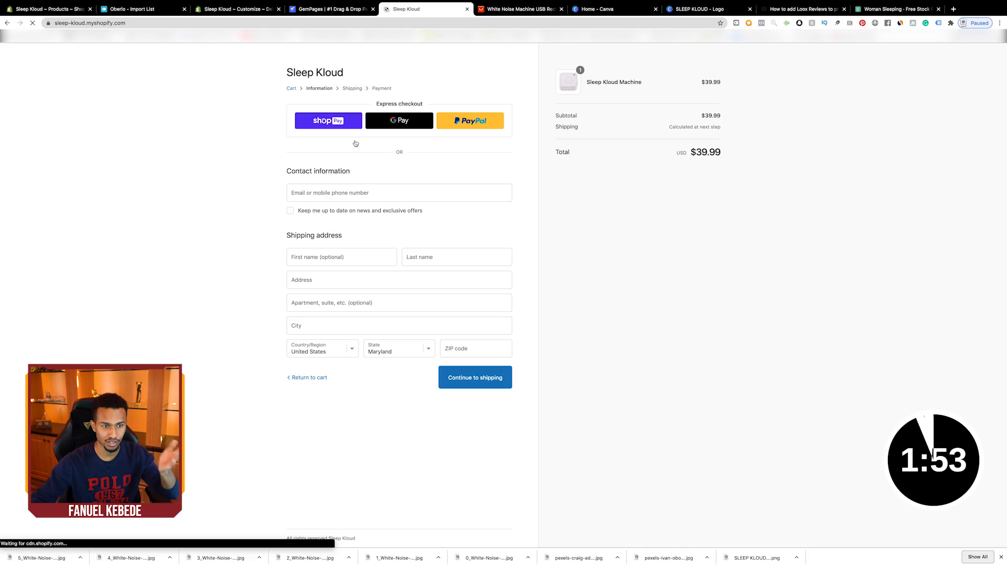
{"action": "scroll", "coordinate": [357, 142], "scroll_direction": "down", "scroll_amount": 6}
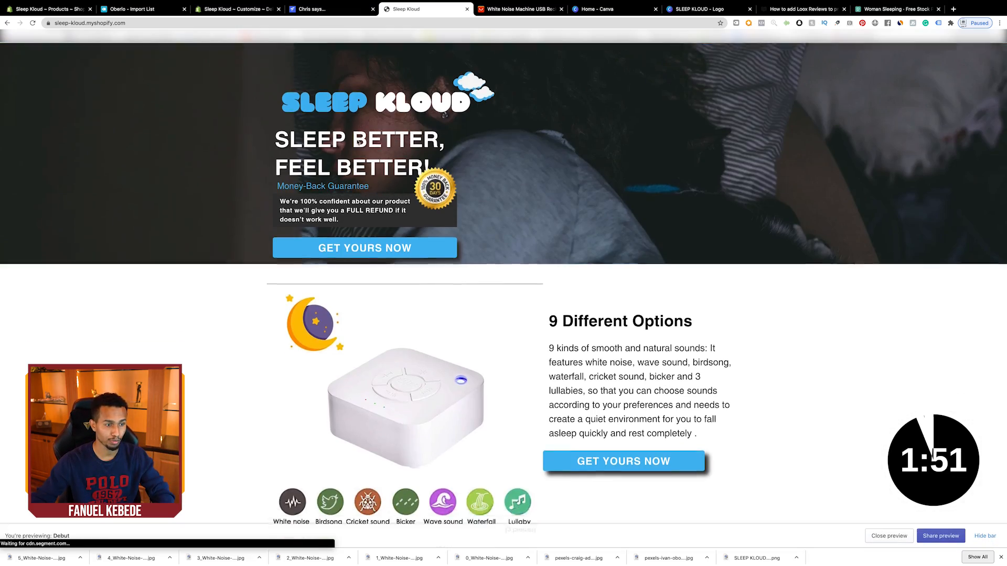
{"action": "scroll", "coordinate": [357, 143], "scroll_direction": "down", "scroll_amount": 15}
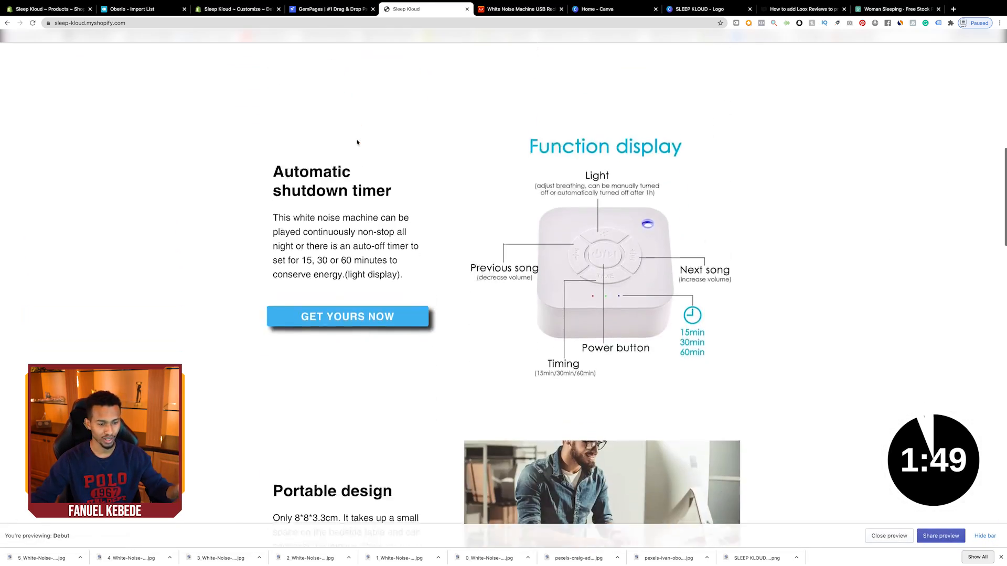
{"action": "scroll", "coordinate": [357, 140], "scroll_direction": "down", "scroll_amount": 10}
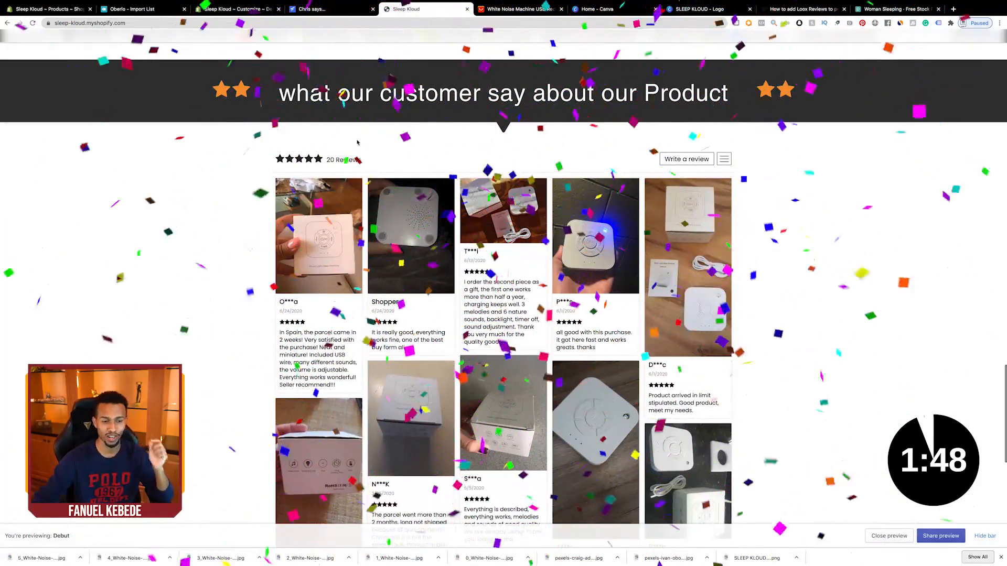
{"action": "scroll", "coordinate": [356, 140], "scroll_direction": "down", "scroll_amount": 5}
{"action": "scroll", "coordinate": [355, 142], "scroll_direction": "down", "scroll_amount": 5}
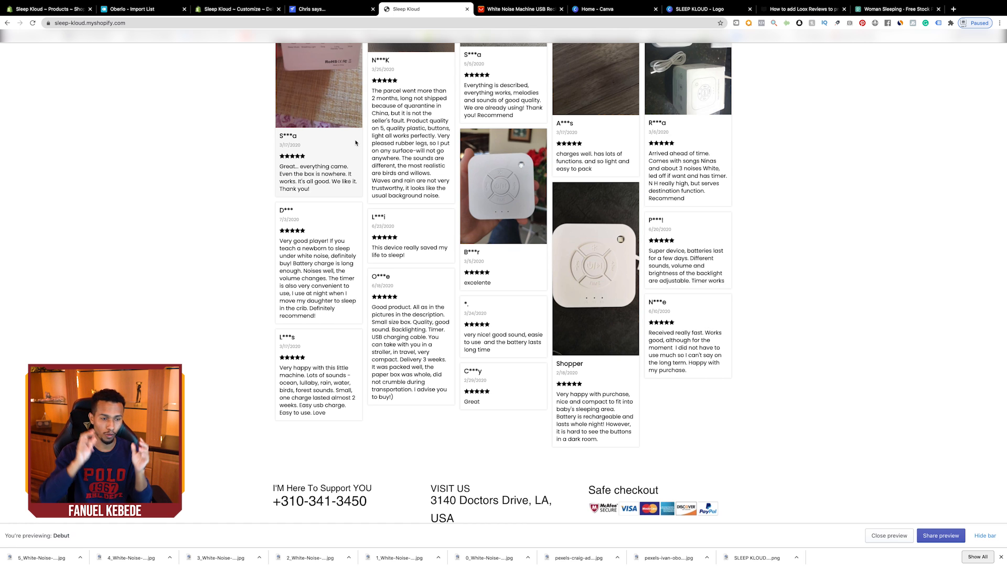
{"action": "scroll", "coordinate": [355, 142], "scroll_direction": "up", "scroll_amount": 20}
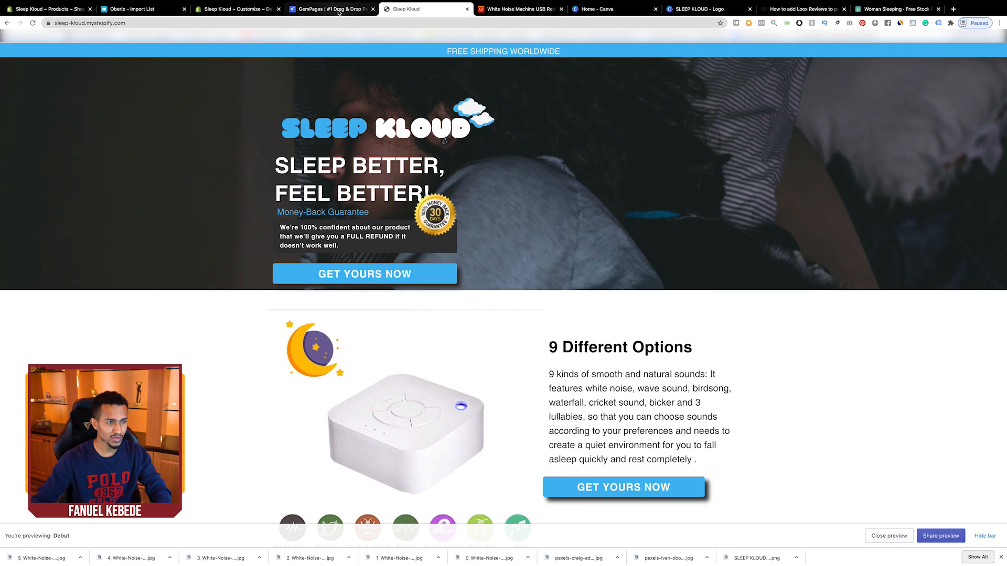
Switch to the GemPages editor and change the footer row's desktop layout to four equal columns
{"action": "left_click", "coordinate": [41, 13]}
{"action": "left_click", "coordinate": [45, 170]}
{"action": "scroll", "coordinate": [423, 239], "scroll_direction": "down", "scroll_amount": 20}
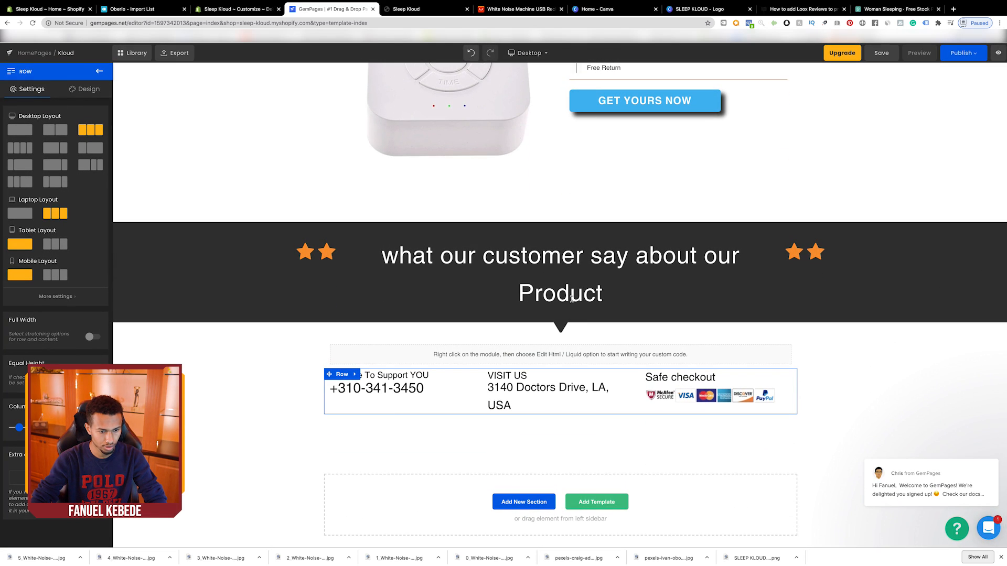
{"action": "left_click", "coordinate": [344, 377]}
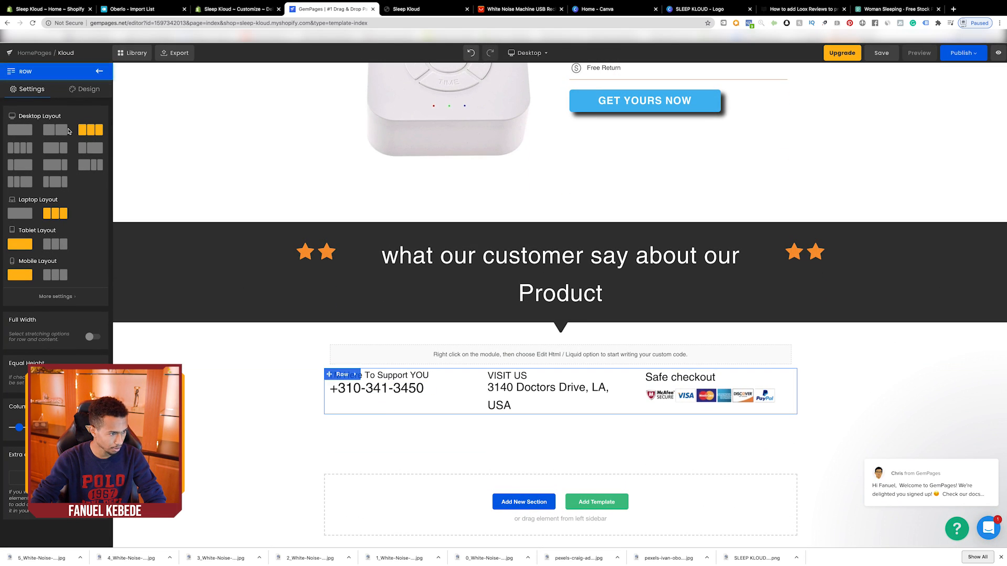
{"action": "left_click", "coordinate": [17, 150]}
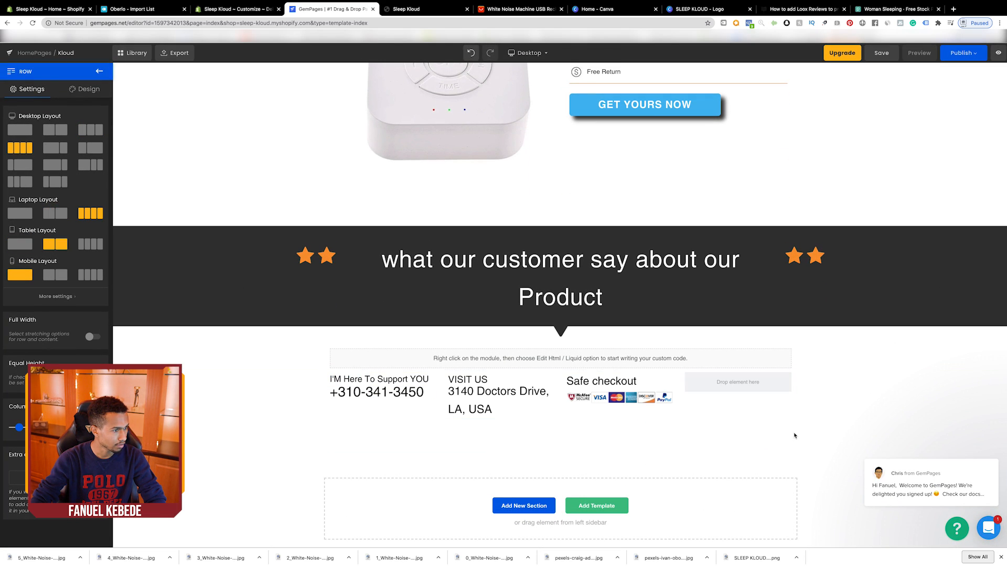
{"action": "left_click", "coordinate": [736, 386]}
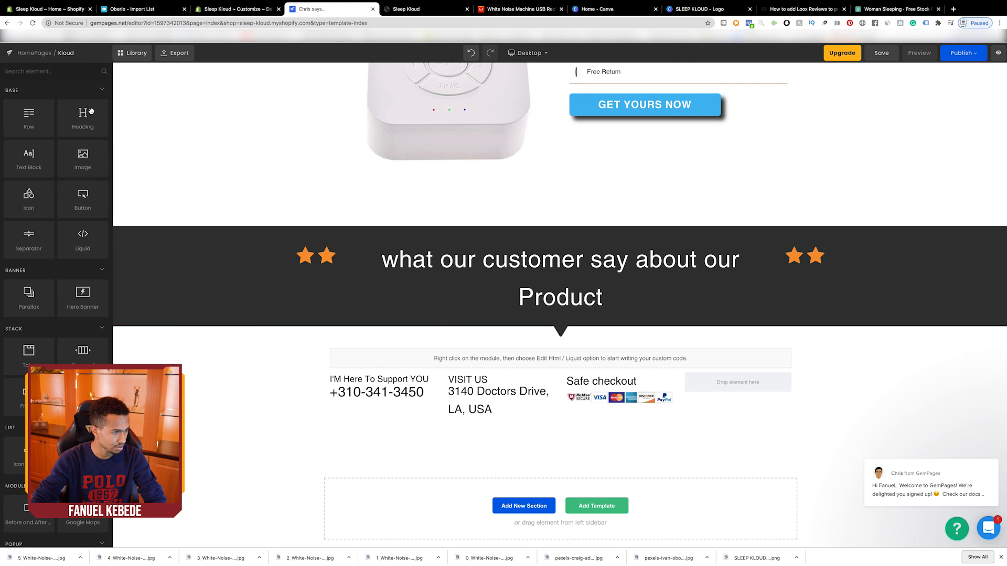
Add a heading to the footer row's empty fourth column with the text "TRACK YOUR ORDER HERE"
{"action": "left_click_drag", "start_coordinate": [83, 120], "coordinate": [724, 385]}
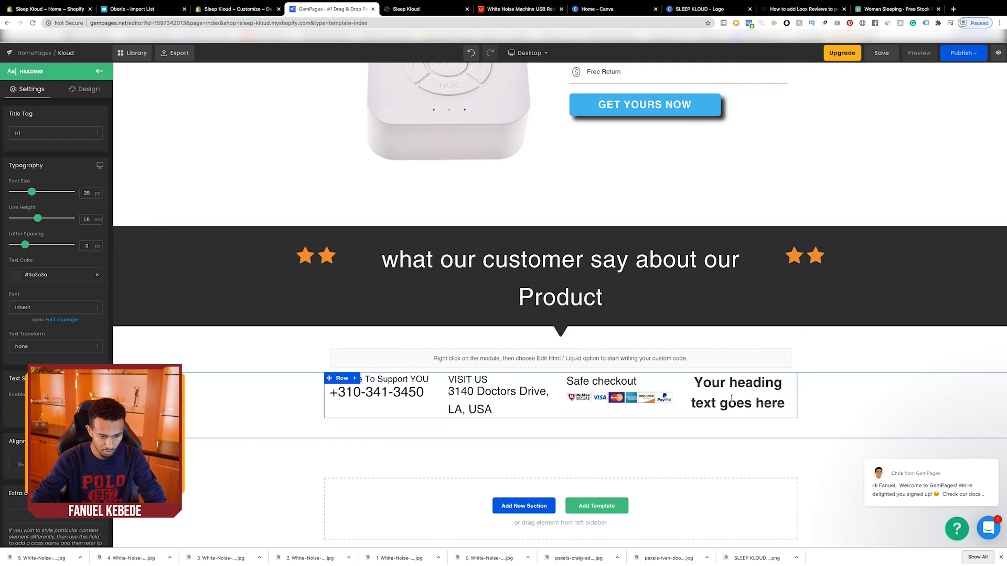
{"action": "left_click", "coordinate": [699, 381]}
{"action": "left_click_drag", "start_coordinate": [694, 382], "coordinate": [780, 402]}
{"action": "key", "text": "BackSpace"}
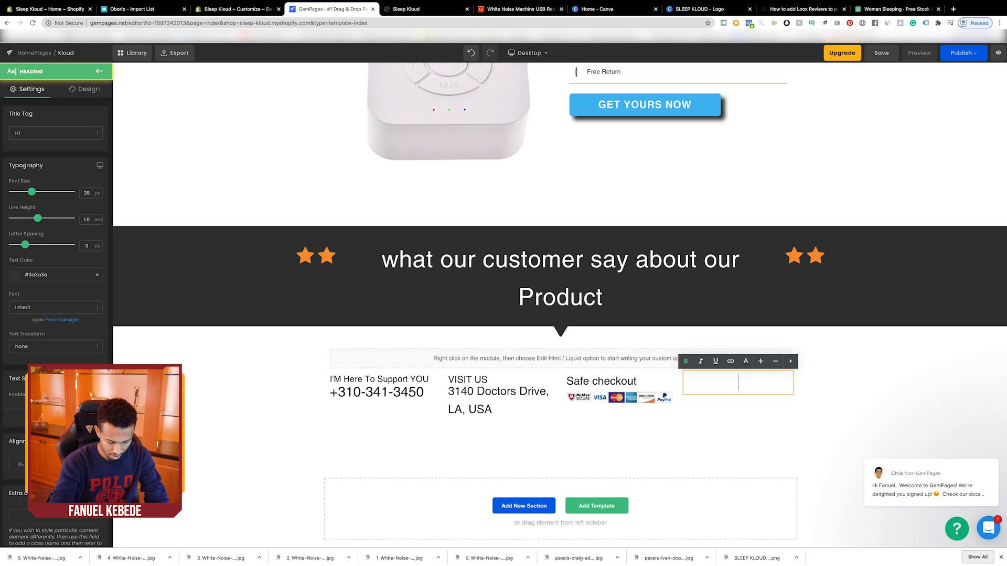
{"action": "type", "text": "TRACK "}
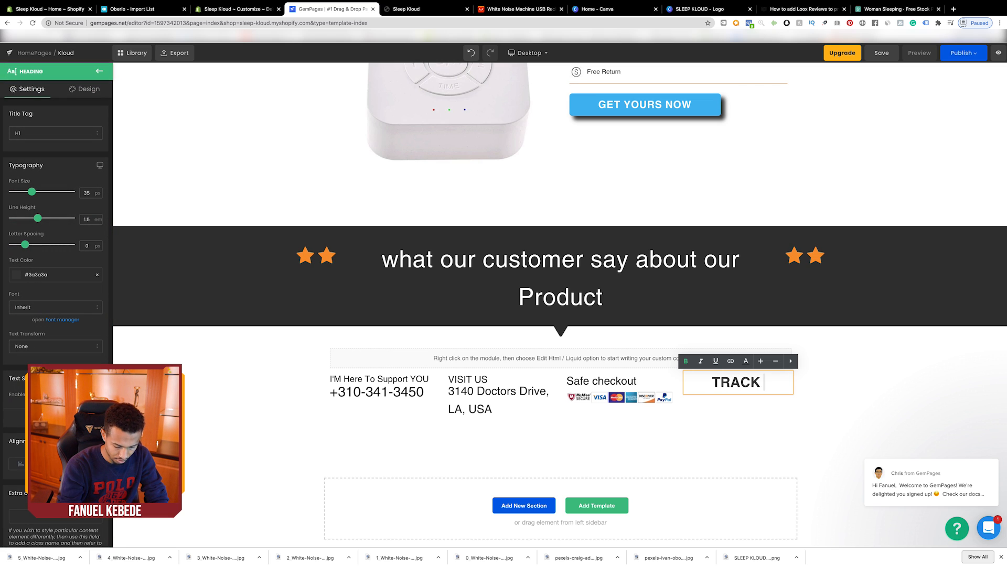
{"action": "type", "text": "YOUR OR"}
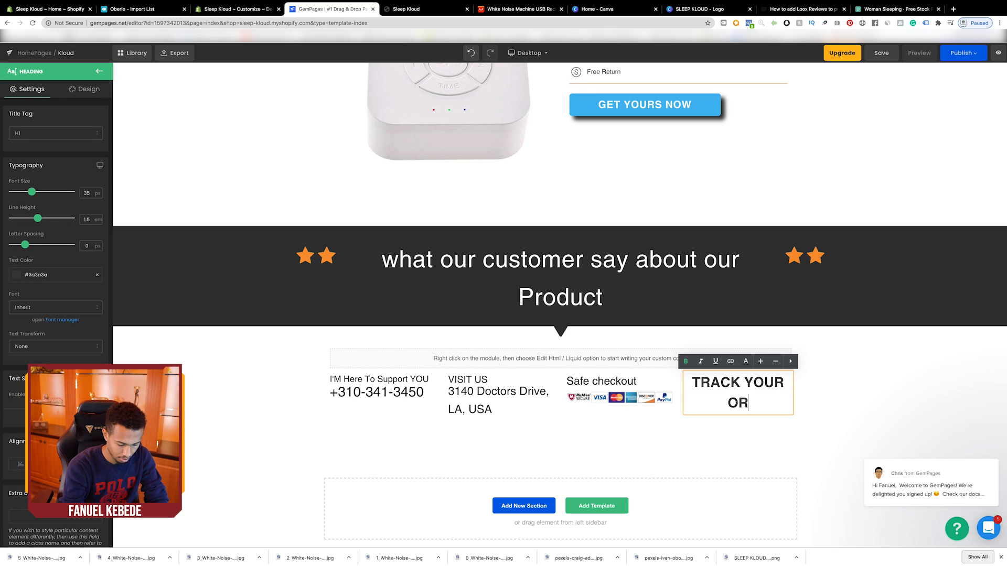
{"action": "type", "text": "DER HERE"}
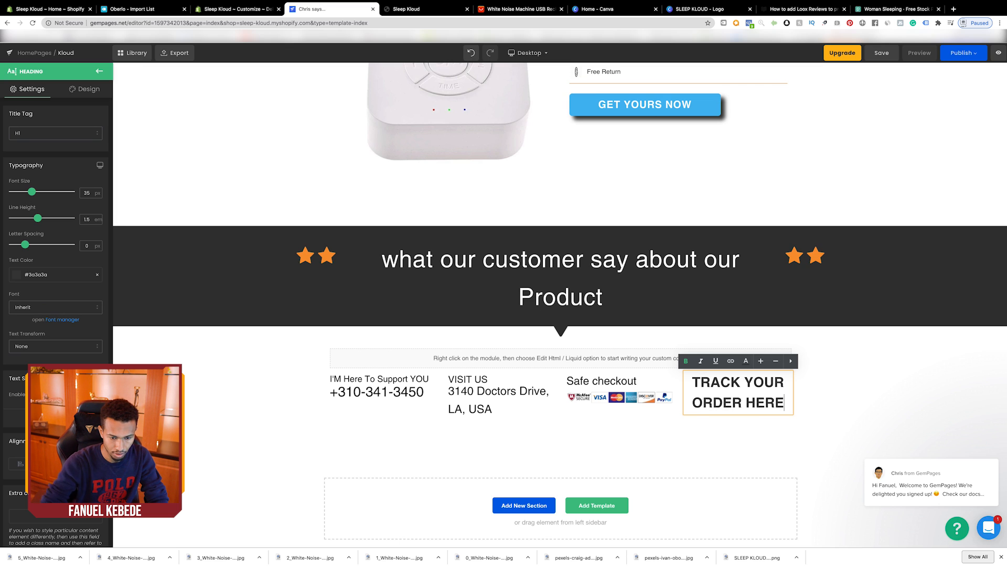
Reduce the order-tracking heading's font size to 19 px and add a little space above the footer row
{"action": "left_click", "coordinate": [776, 362]}
{"action": "left_click", "coordinate": [776, 363]}
{"action": "left_click", "coordinate": [776, 363]}
{"action": "left_click", "coordinate": [776, 363]}
{"action": "left_click", "coordinate": [776, 363]}
{"action": "left_click", "coordinate": [776, 362]}
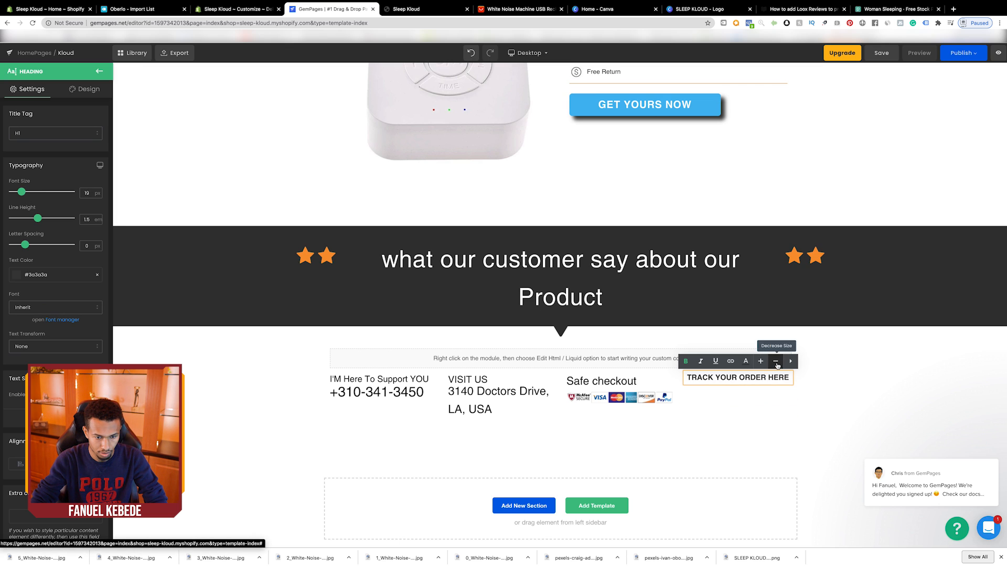
{"action": "left_click", "coordinate": [767, 365]}
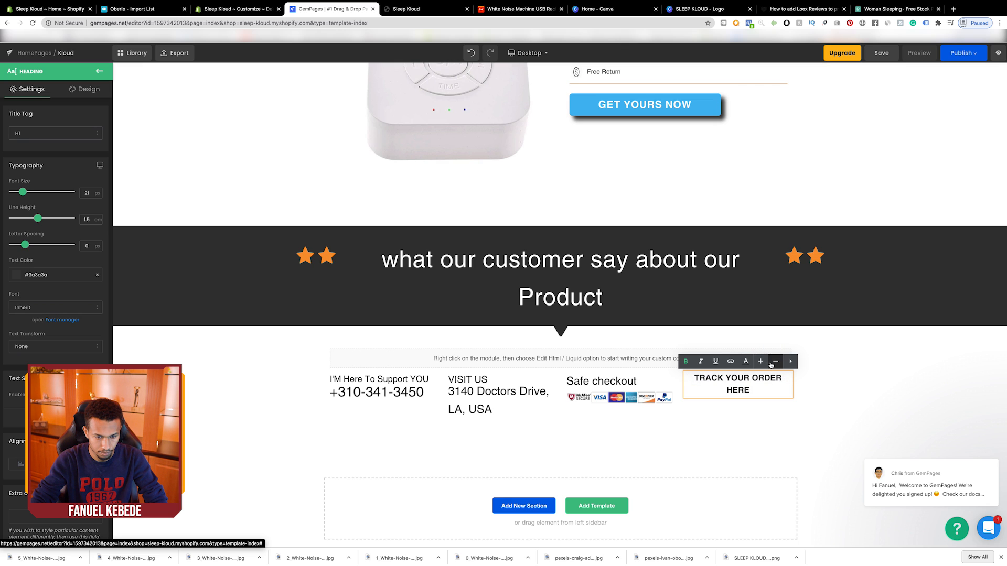
{"action": "left_click", "coordinate": [776, 361]}
{"action": "left_click", "coordinate": [838, 385]}
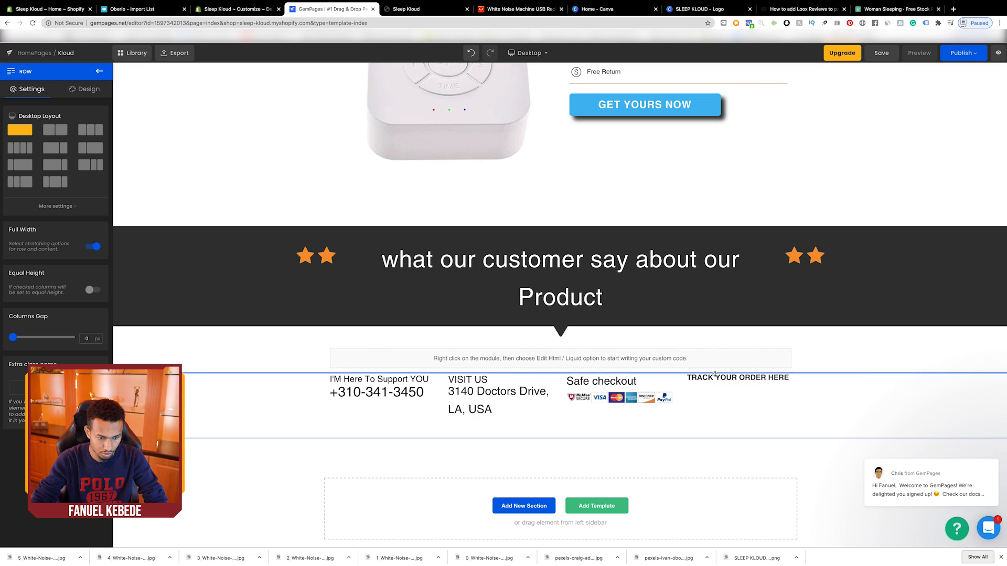
{"action": "left_click_drag", "start_coordinate": [714, 375], "coordinate": [716, 382]}
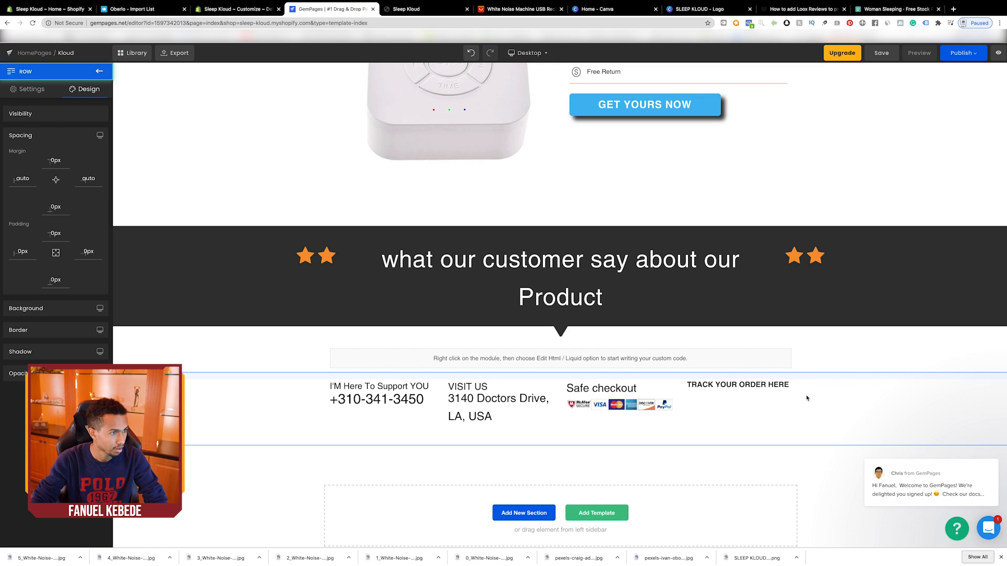
Switch to the Shopify admin and open the Tracktor by ShopPad app from the installed apps
{"action": "left_click", "coordinate": [69, 15]}
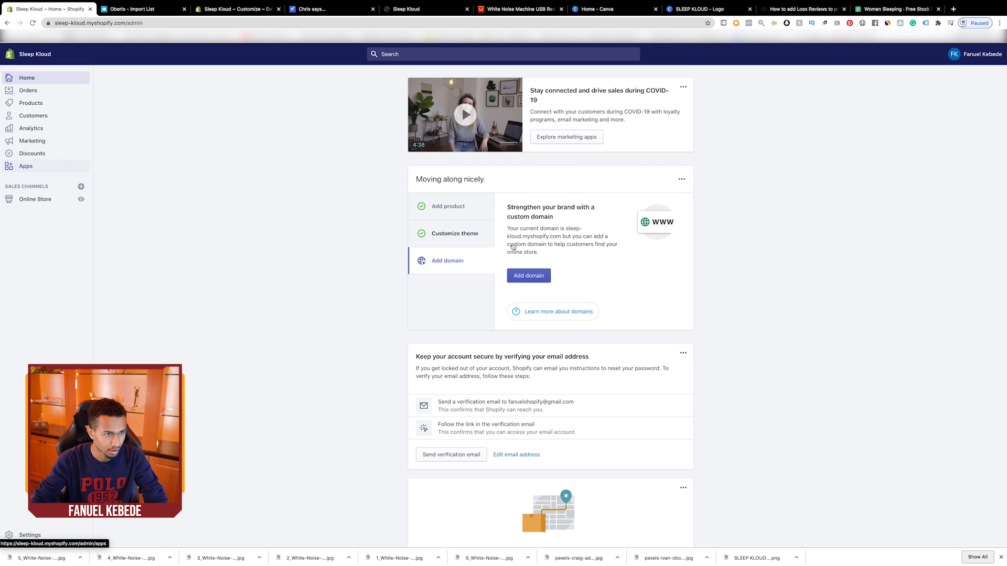
{"action": "left_click", "coordinate": [38, 169]}
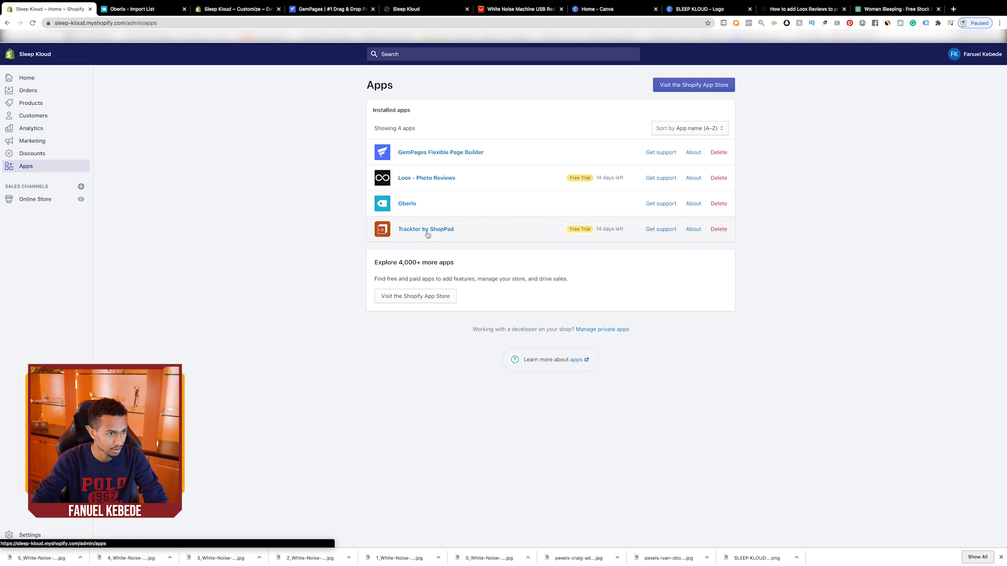
{"action": "left_click", "coordinate": [428, 230]}
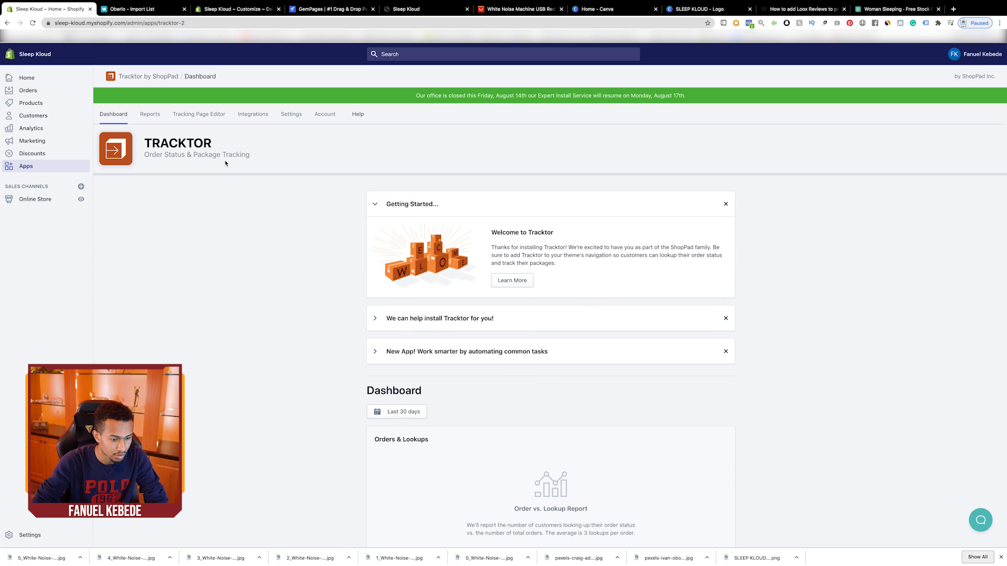
{"action": "scroll", "coordinate": [226, 163], "scroll_direction": "down", "scroll_amount": 5}
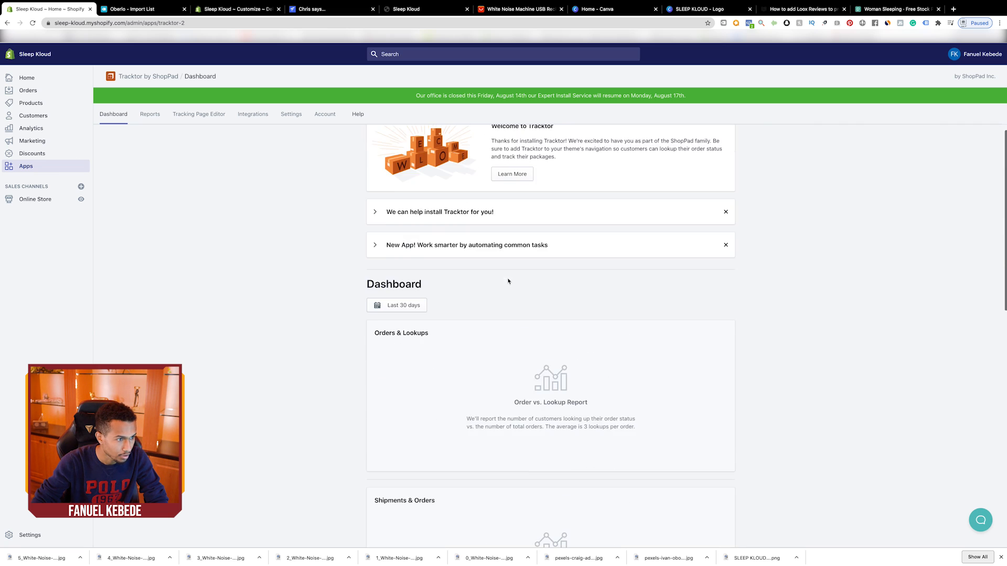
{"action": "scroll", "coordinate": [508, 282], "scroll_direction": "up", "scroll_amount": 5}
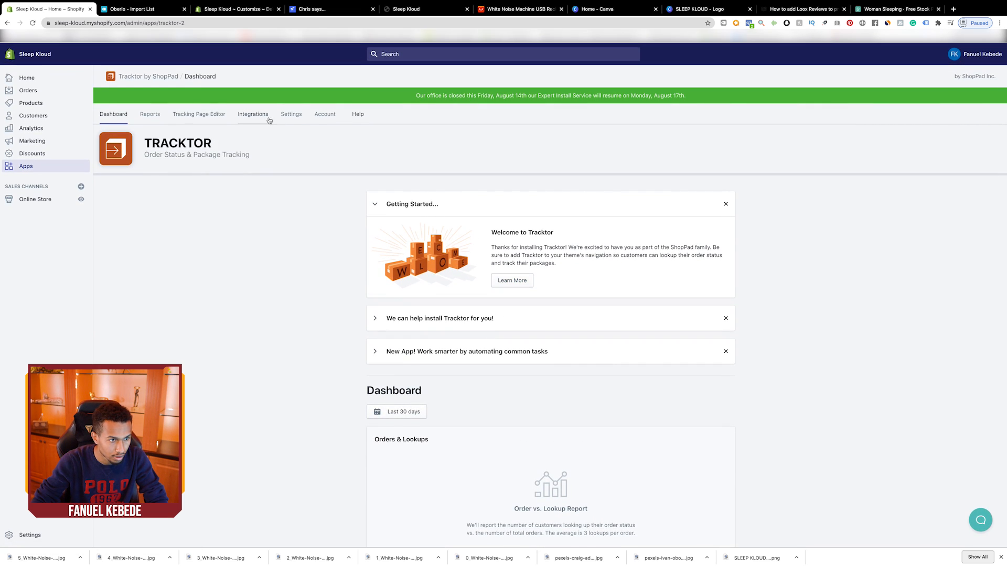
Open Tracktor's help article on adding it to the store's navigation and copy the link path /apps/tracktor/
{"action": "left_click", "coordinate": [356, 115]}
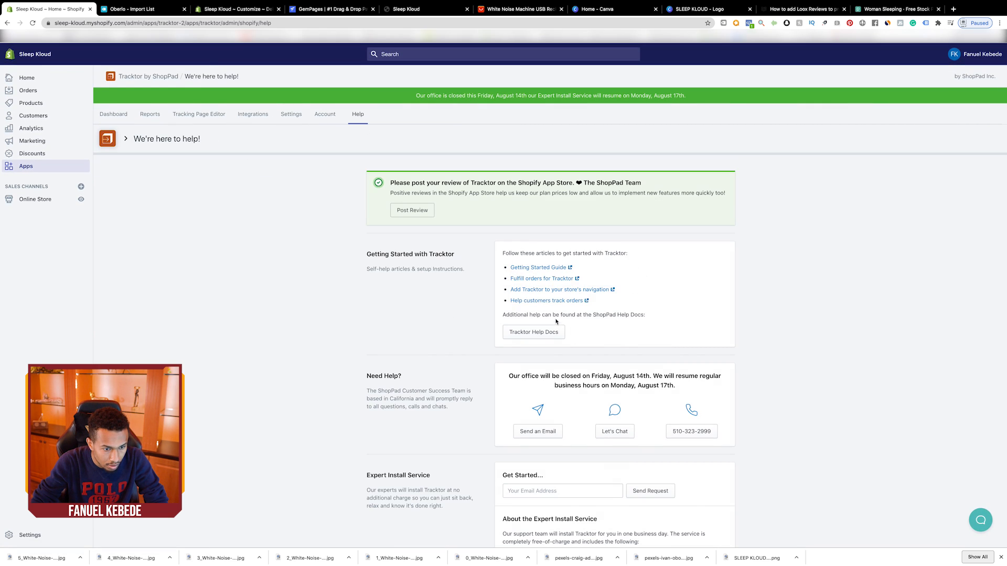
{"action": "left_click", "coordinate": [544, 292]}
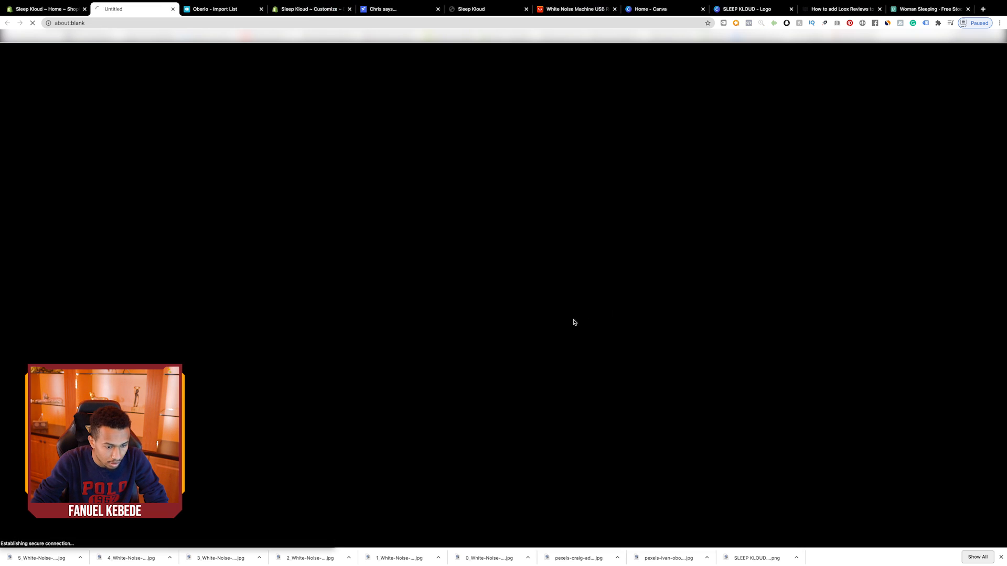
{"action": "scroll", "coordinate": [546, 337], "scroll_direction": "down", "scroll_amount": 12}
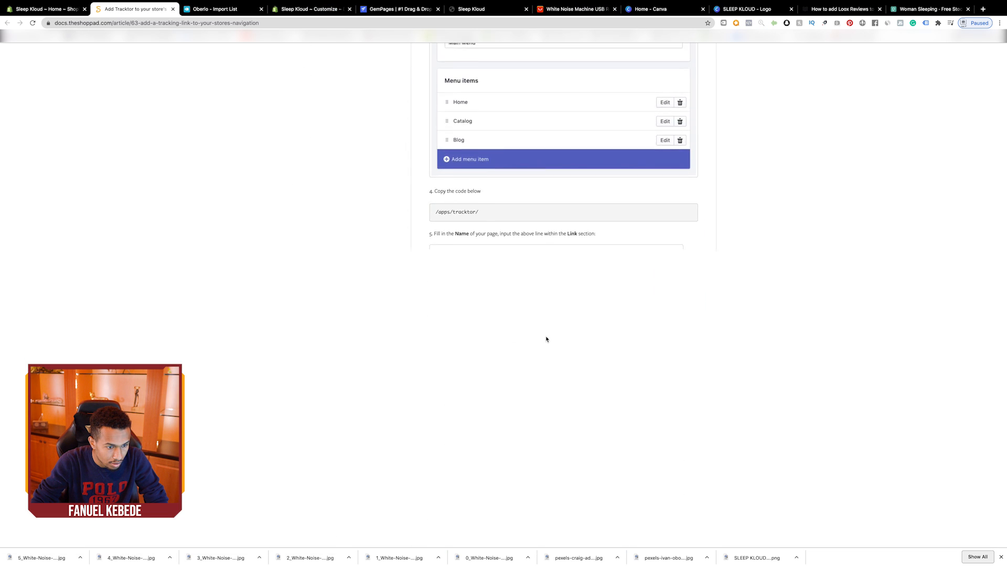
{"action": "scroll", "coordinate": [513, 323], "scroll_direction": "up", "scroll_amount": 7}
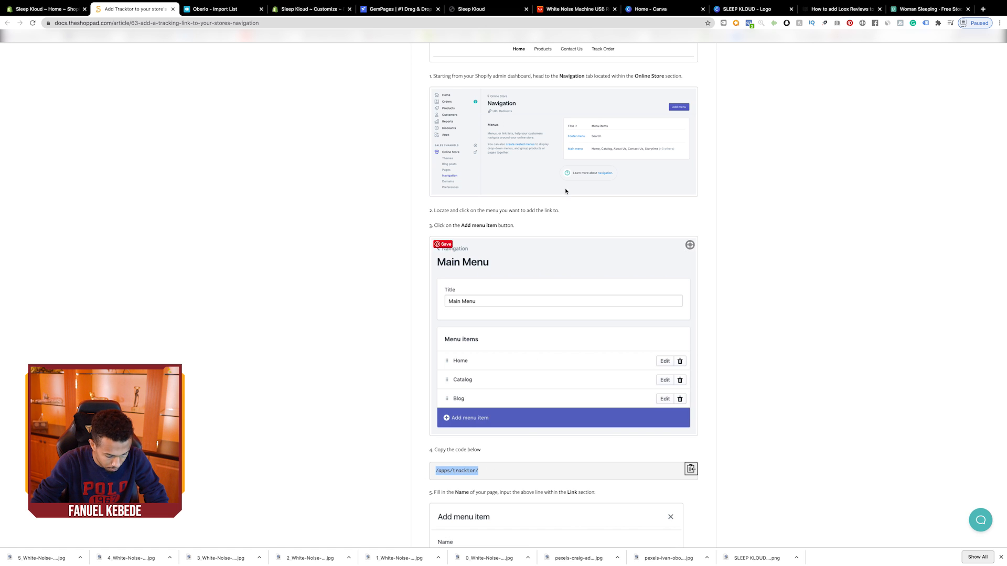
{"action": "left_click", "coordinate": [32, 8]}
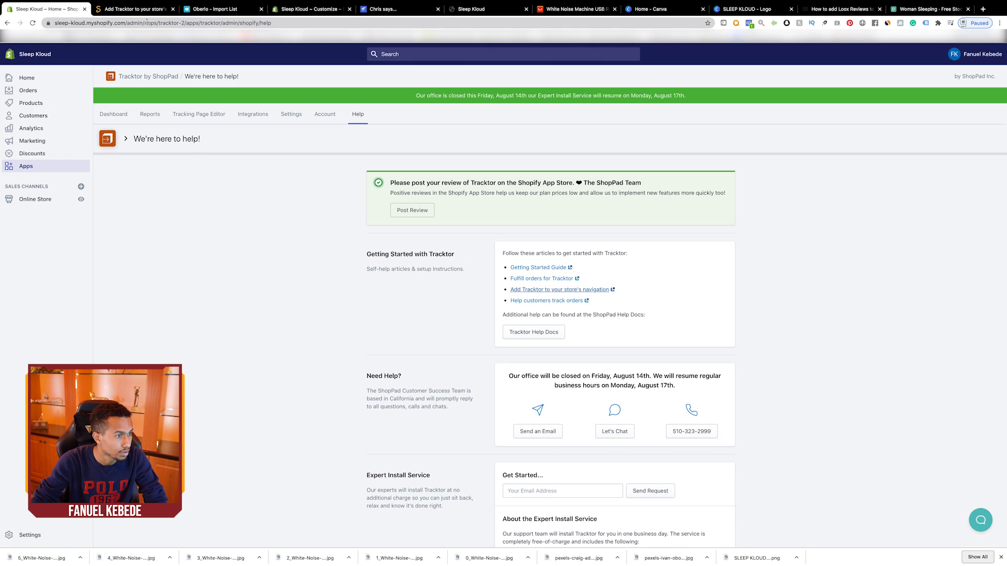
{"action": "left_click", "coordinate": [126, 22]}
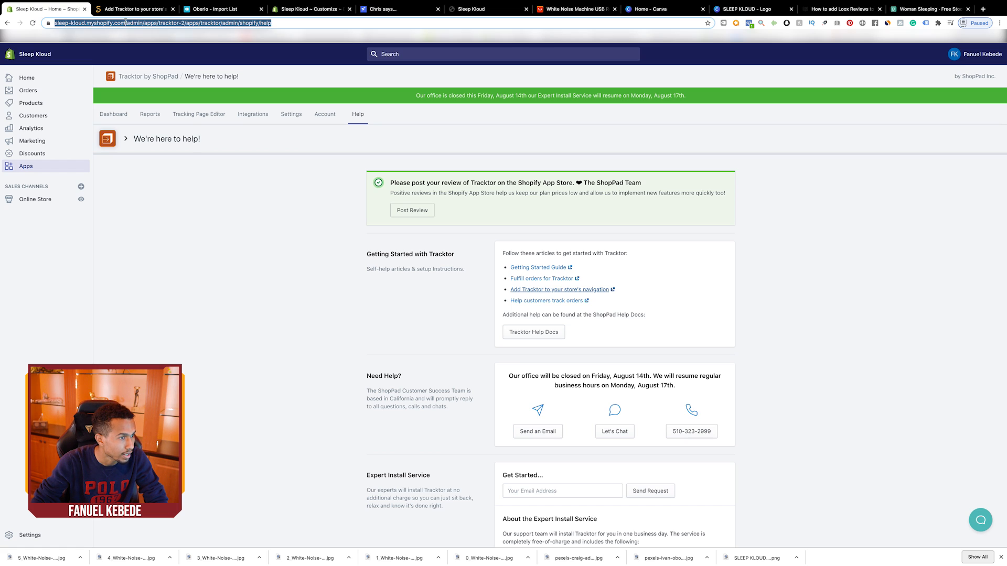
{"action": "left_click", "coordinate": [127, 22]}
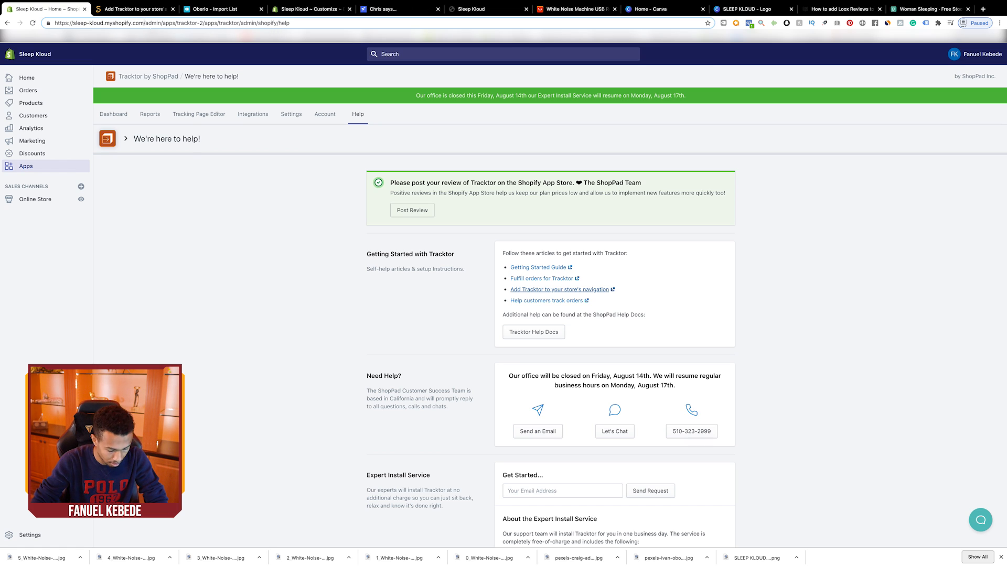
{"action": "type", "text": "/apps/tracktor/"}
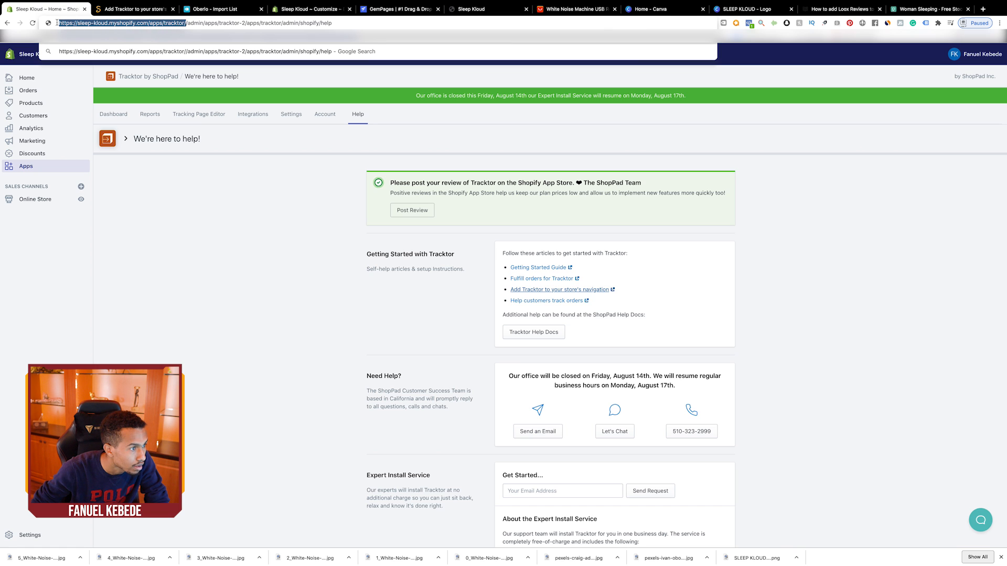
Return to the GemPages editor and link the whole "TRACK YOUR ORDER HERE" footer heading to the copied tracking address
{"action": "left_click", "coordinate": [398, 9]}
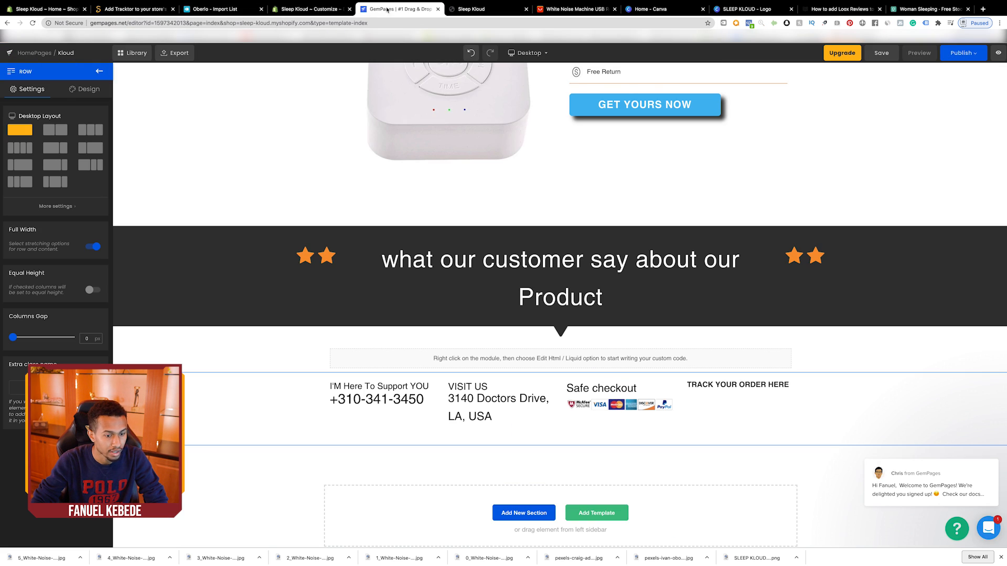
{"action": "scroll", "coordinate": [754, 416], "scroll_direction": "down", "scroll_amount": 1}
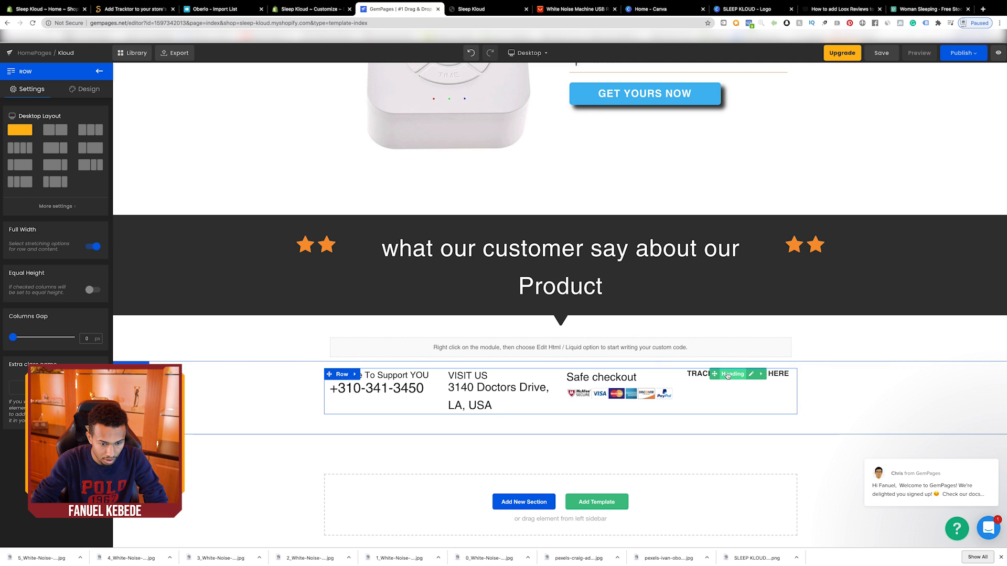
{"action": "left_click", "coordinate": [714, 374]}
{"action": "left_click", "coordinate": [705, 373]}
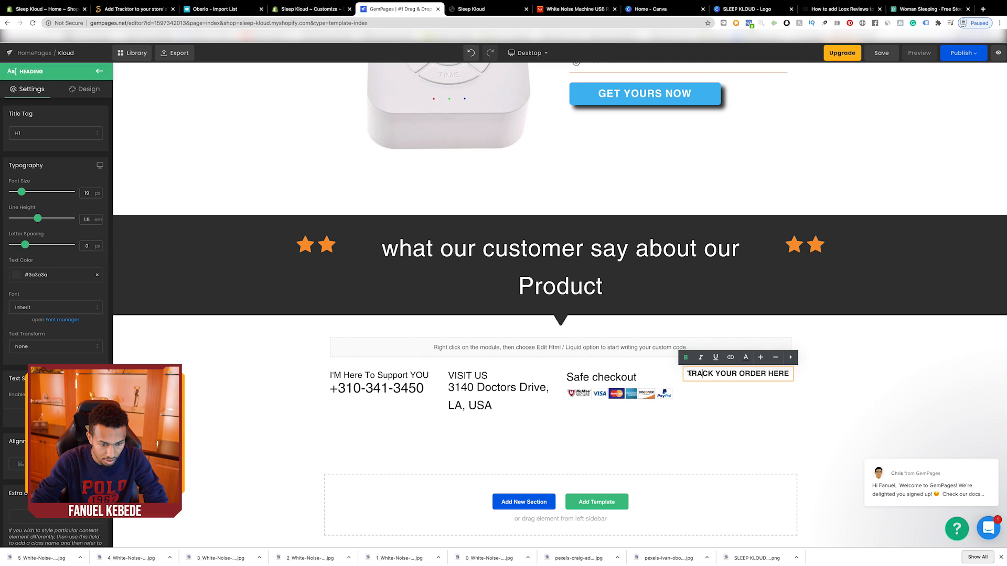
{"action": "left_click_drag", "start_coordinate": [694, 373], "coordinate": [789, 374]}
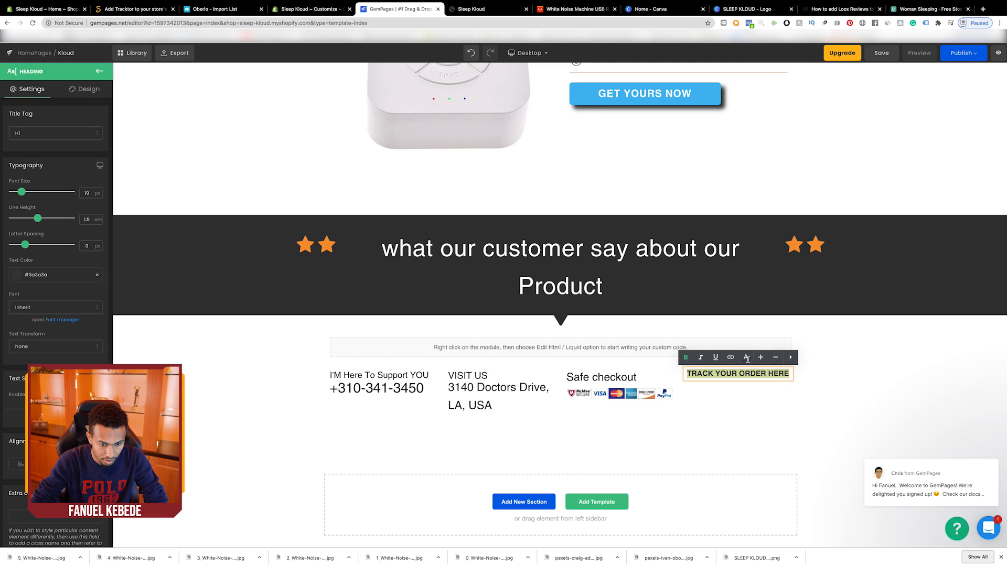
{"action": "left_click", "coordinate": [730, 357]}
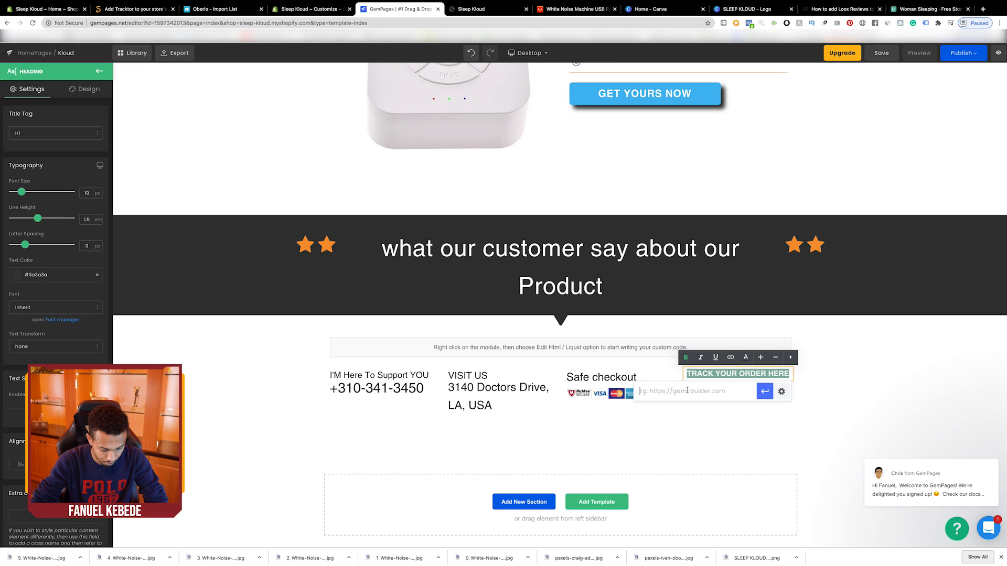
{"action": "left_click", "coordinate": [845, 405]}
Save the Kloud home page and publish it
{"action": "left_click", "coordinate": [882, 52]}
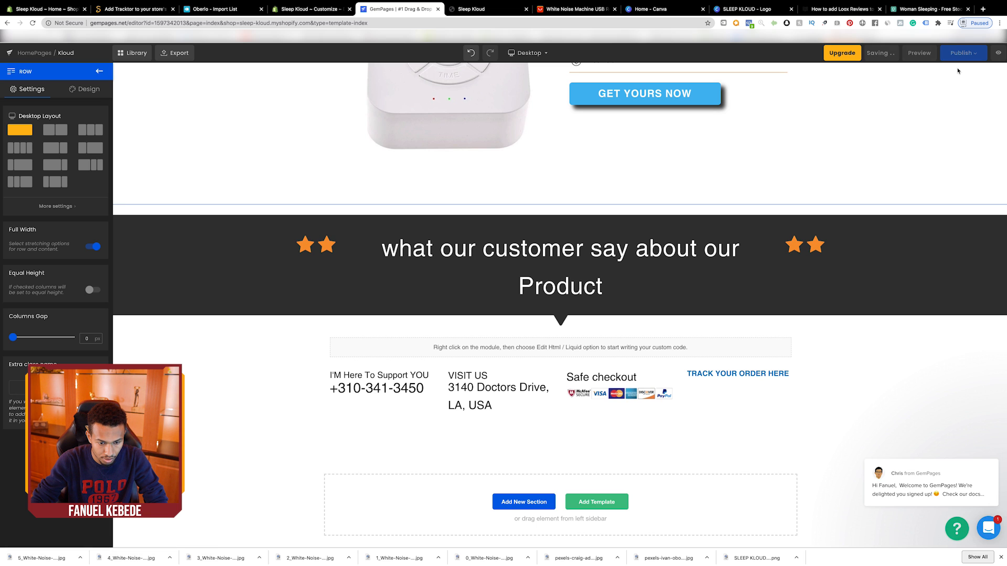
{"action": "left_click", "coordinate": [960, 58]}
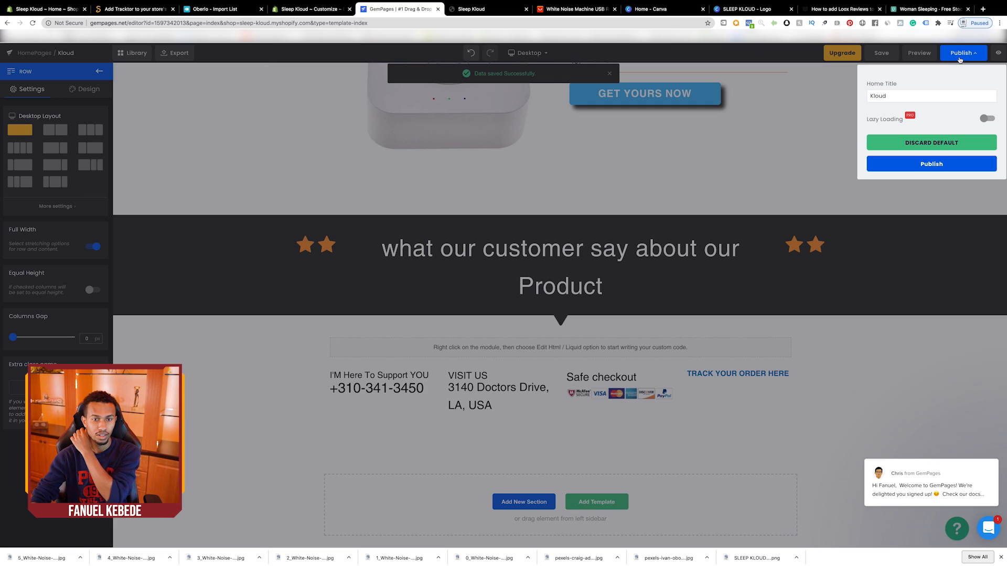
{"action": "left_click", "coordinate": [935, 166]}
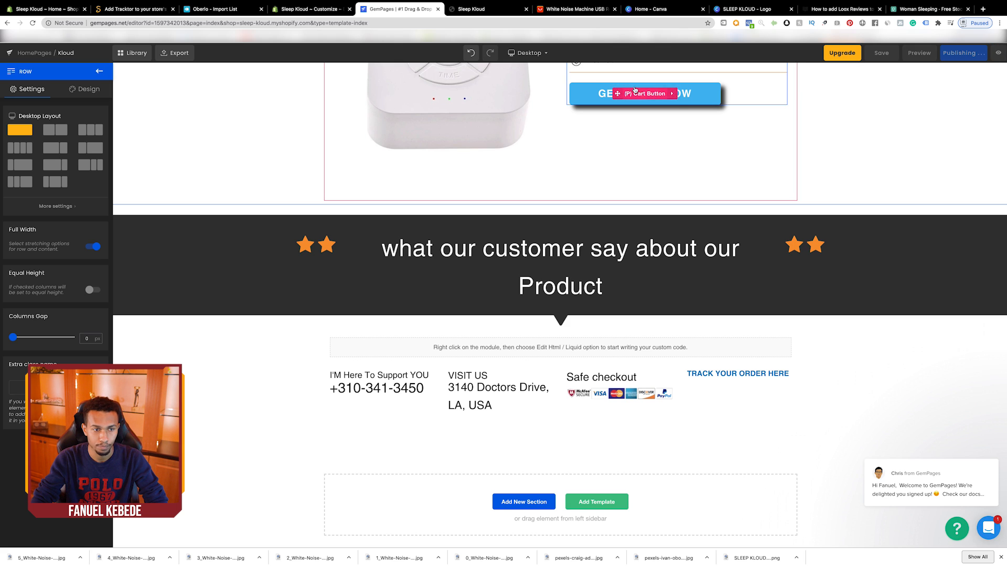
In the mobile layout, shrink the footer's phone number text and set the "I'M Here To Support YOU" text to 26 px
{"action": "left_click", "coordinate": [528, 53]}
{"action": "left_click", "coordinate": [534, 119]}
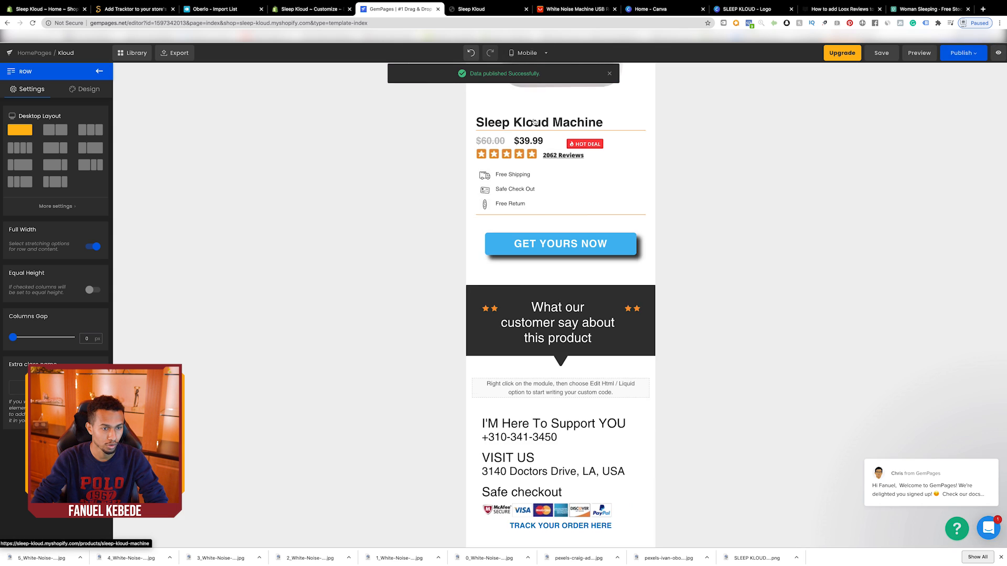
{"action": "scroll", "coordinate": [616, 264], "scroll_direction": "up", "scroll_amount": 20}
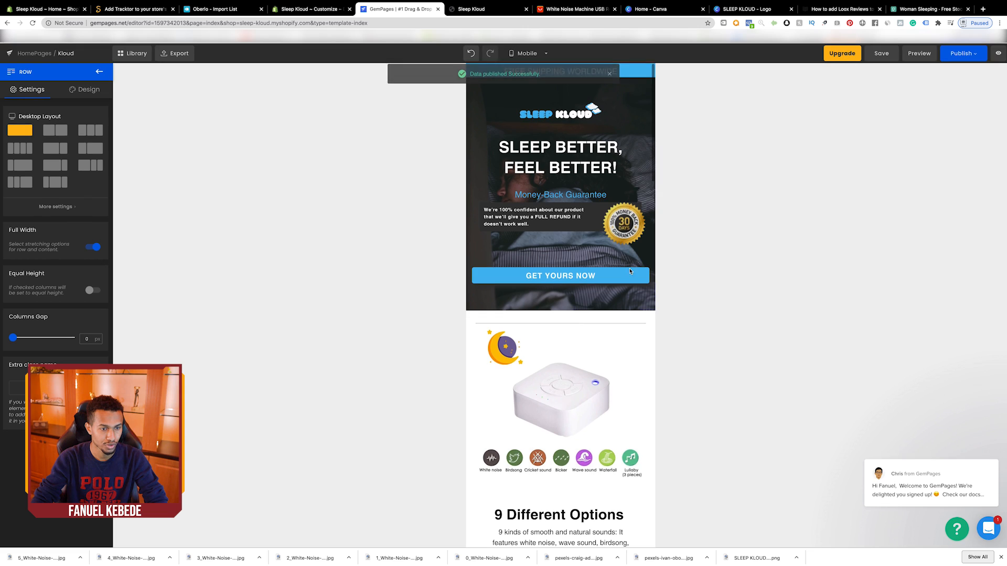
{"action": "left_click", "coordinate": [525, 92]}
{"action": "scroll", "coordinate": [623, 210], "scroll_direction": "down", "scroll_amount": 8}
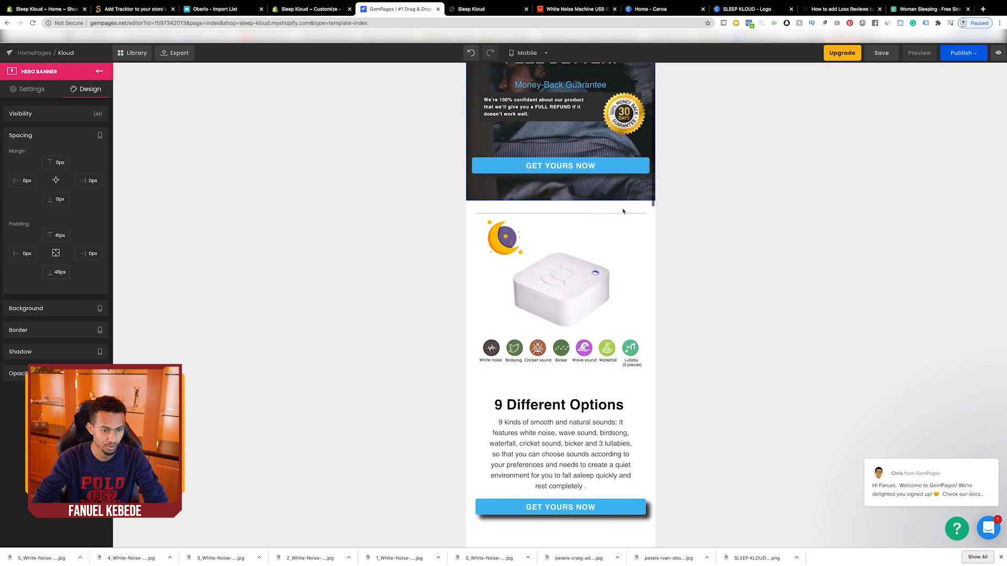
{"action": "scroll", "coordinate": [623, 211], "scroll_direction": "down", "scroll_amount": 15}
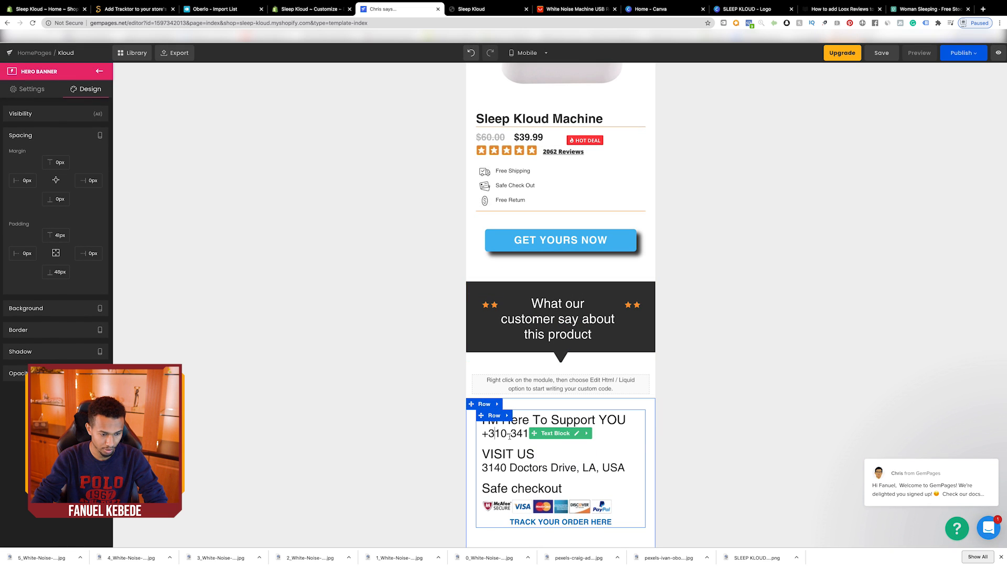
{"action": "left_click", "coordinate": [579, 431]}
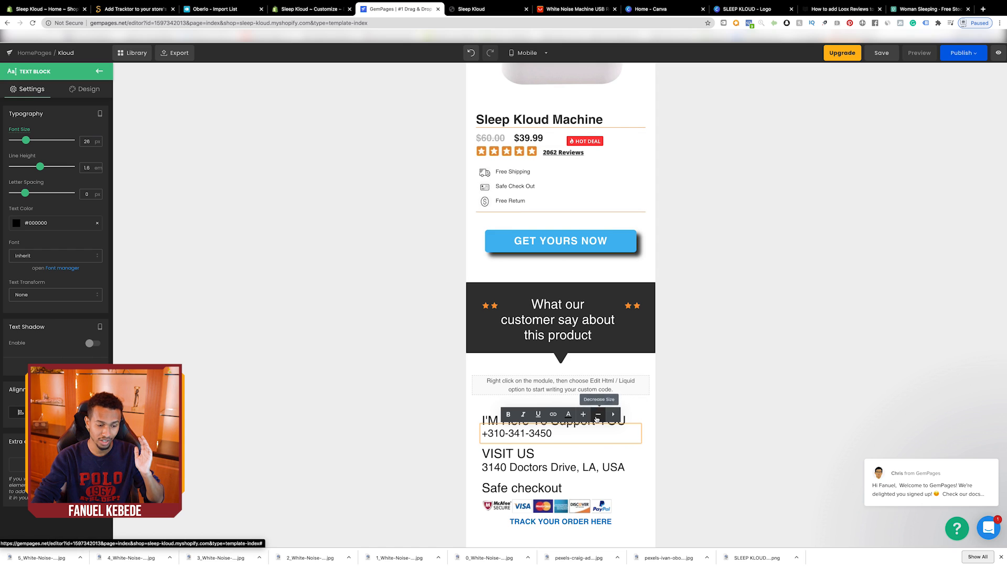
{"action": "left_click", "coordinate": [597, 416]}
{"action": "left_click", "coordinate": [537, 414]}
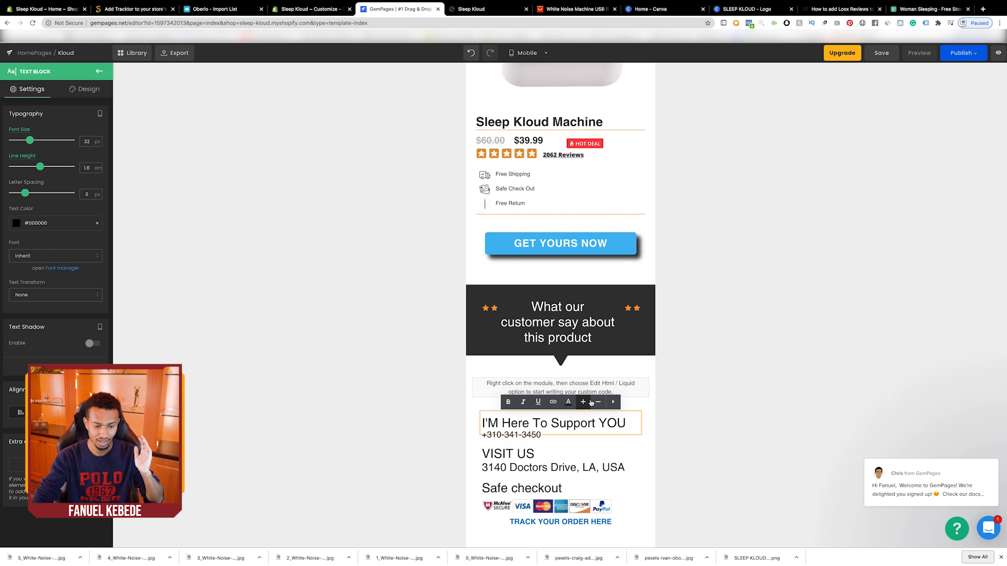
{"action": "left_click", "coordinate": [598, 402]}
{"action": "left_click", "coordinate": [597, 401]}
{"action": "left_click", "coordinate": [598, 401]}
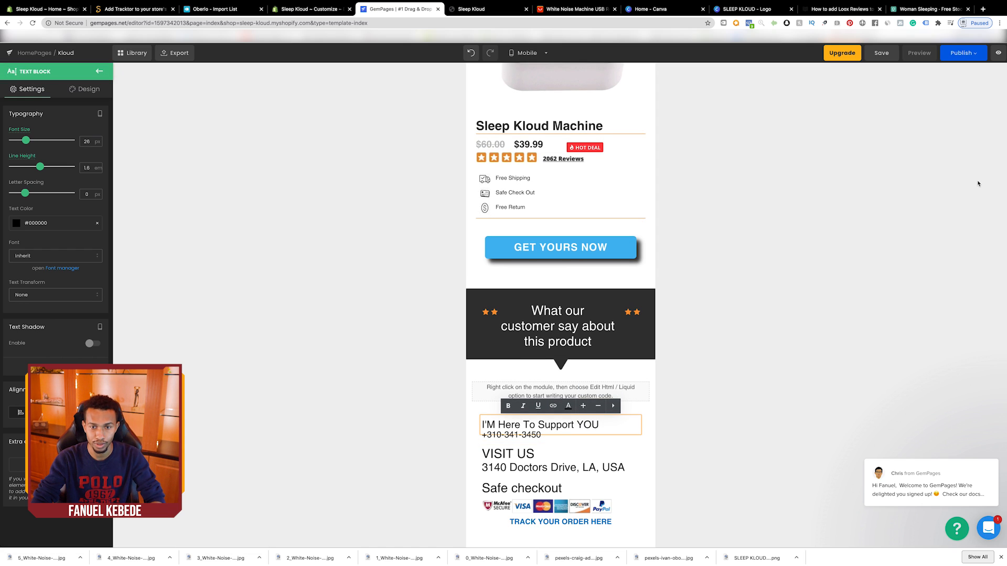
View the live store page, test the "TRACK YOUR ORDER HERE" link in its footer, and close the preview
{"action": "left_click", "coordinate": [998, 52]}
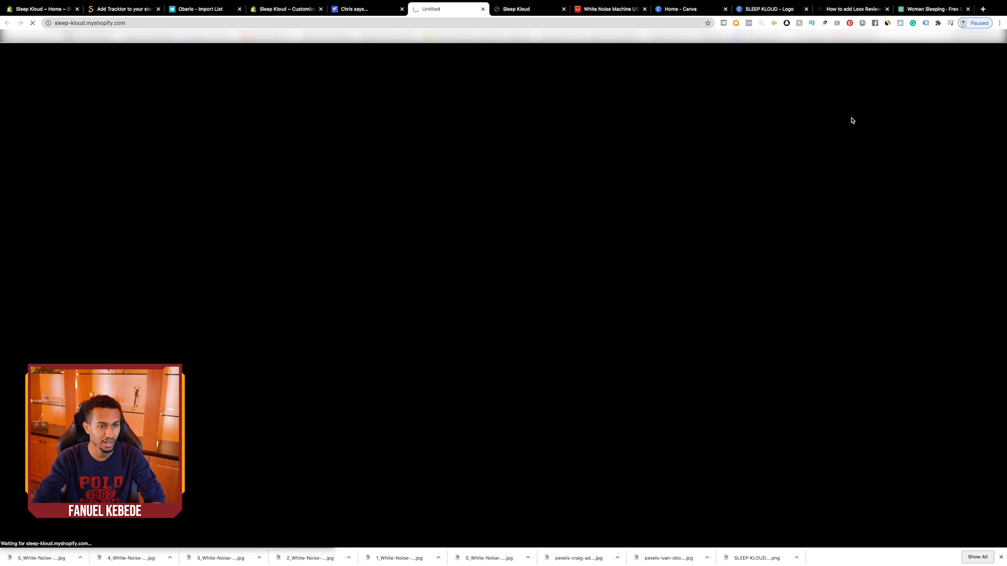
{"action": "scroll", "coordinate": [763, 375], "scroll_direction": "down", "scroll_amount": 10}
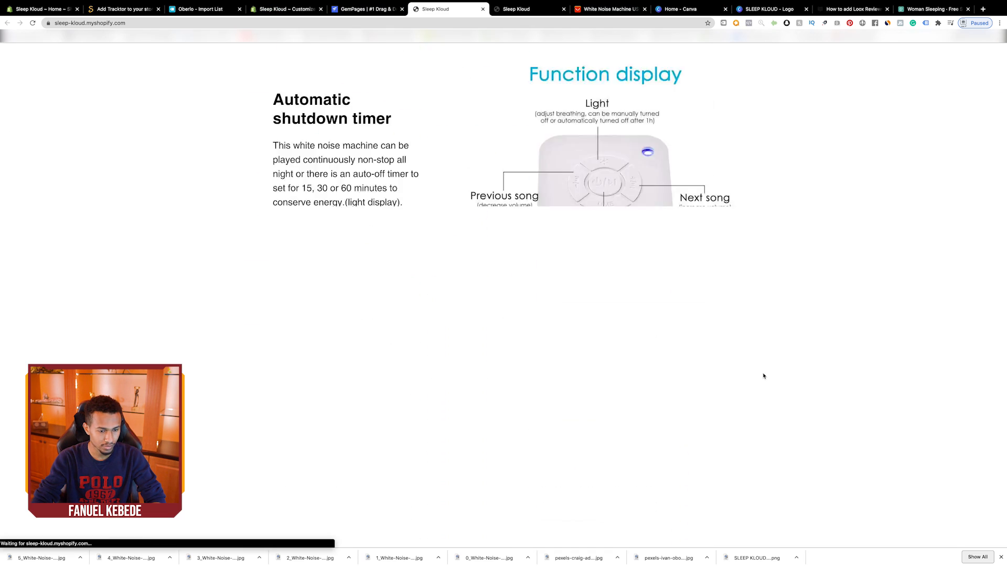
{"action": "scroll", "coordinate": [763, 376], "scroll_direction": "down", "scroll_amount": 20}
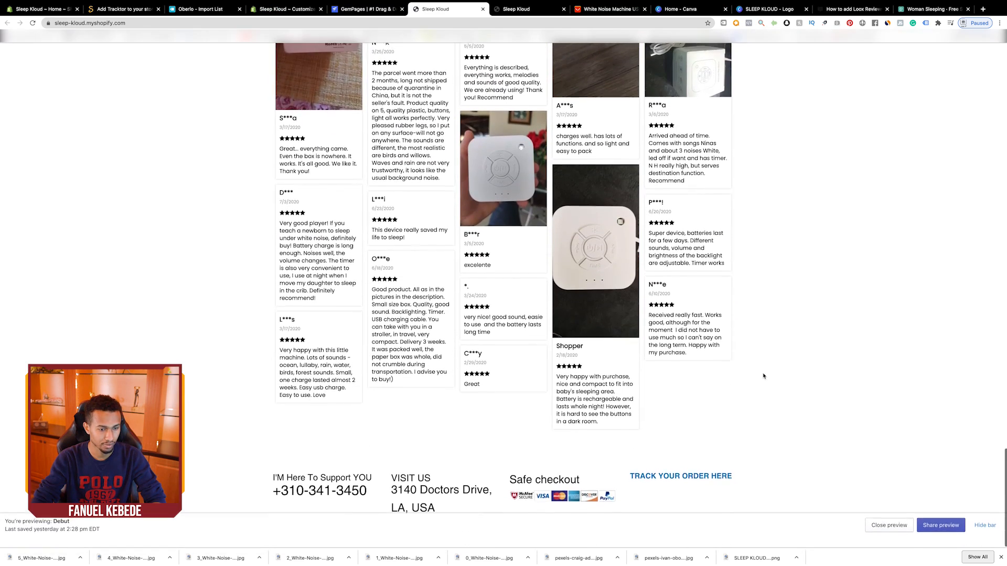
{"action": "left_click", "coordinate": [680, 488]}
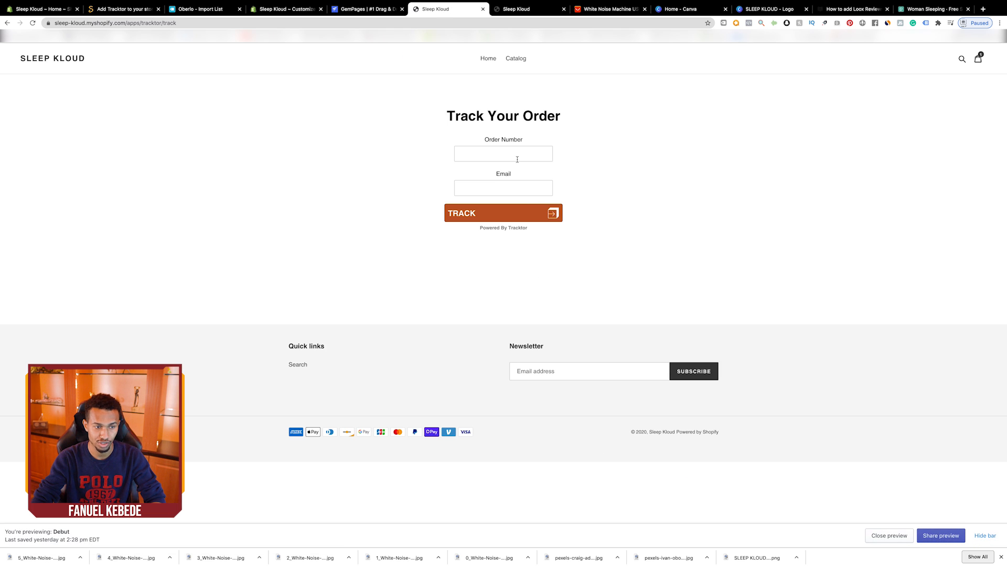
{"action": "left_click", "coordinate": [483, 10]}
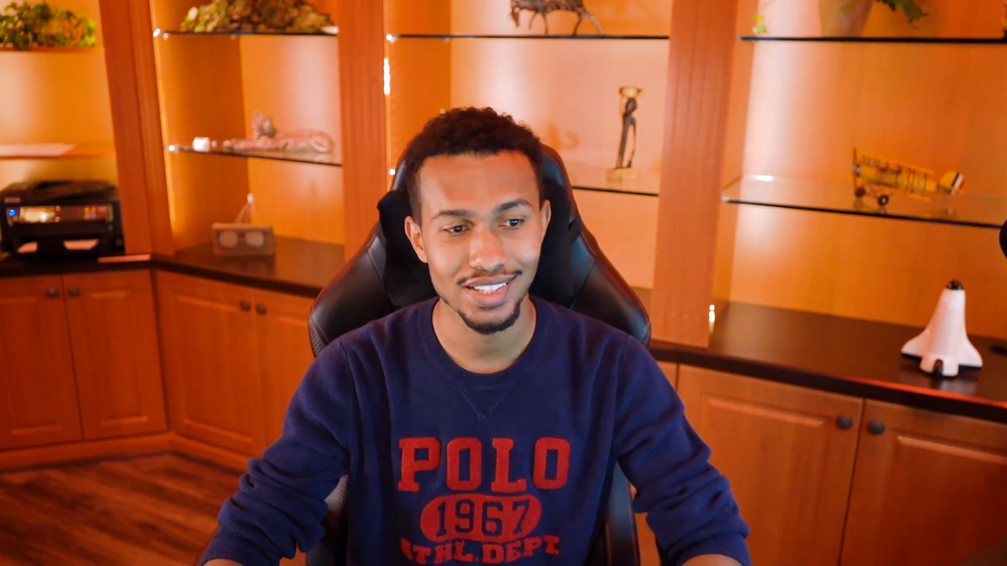